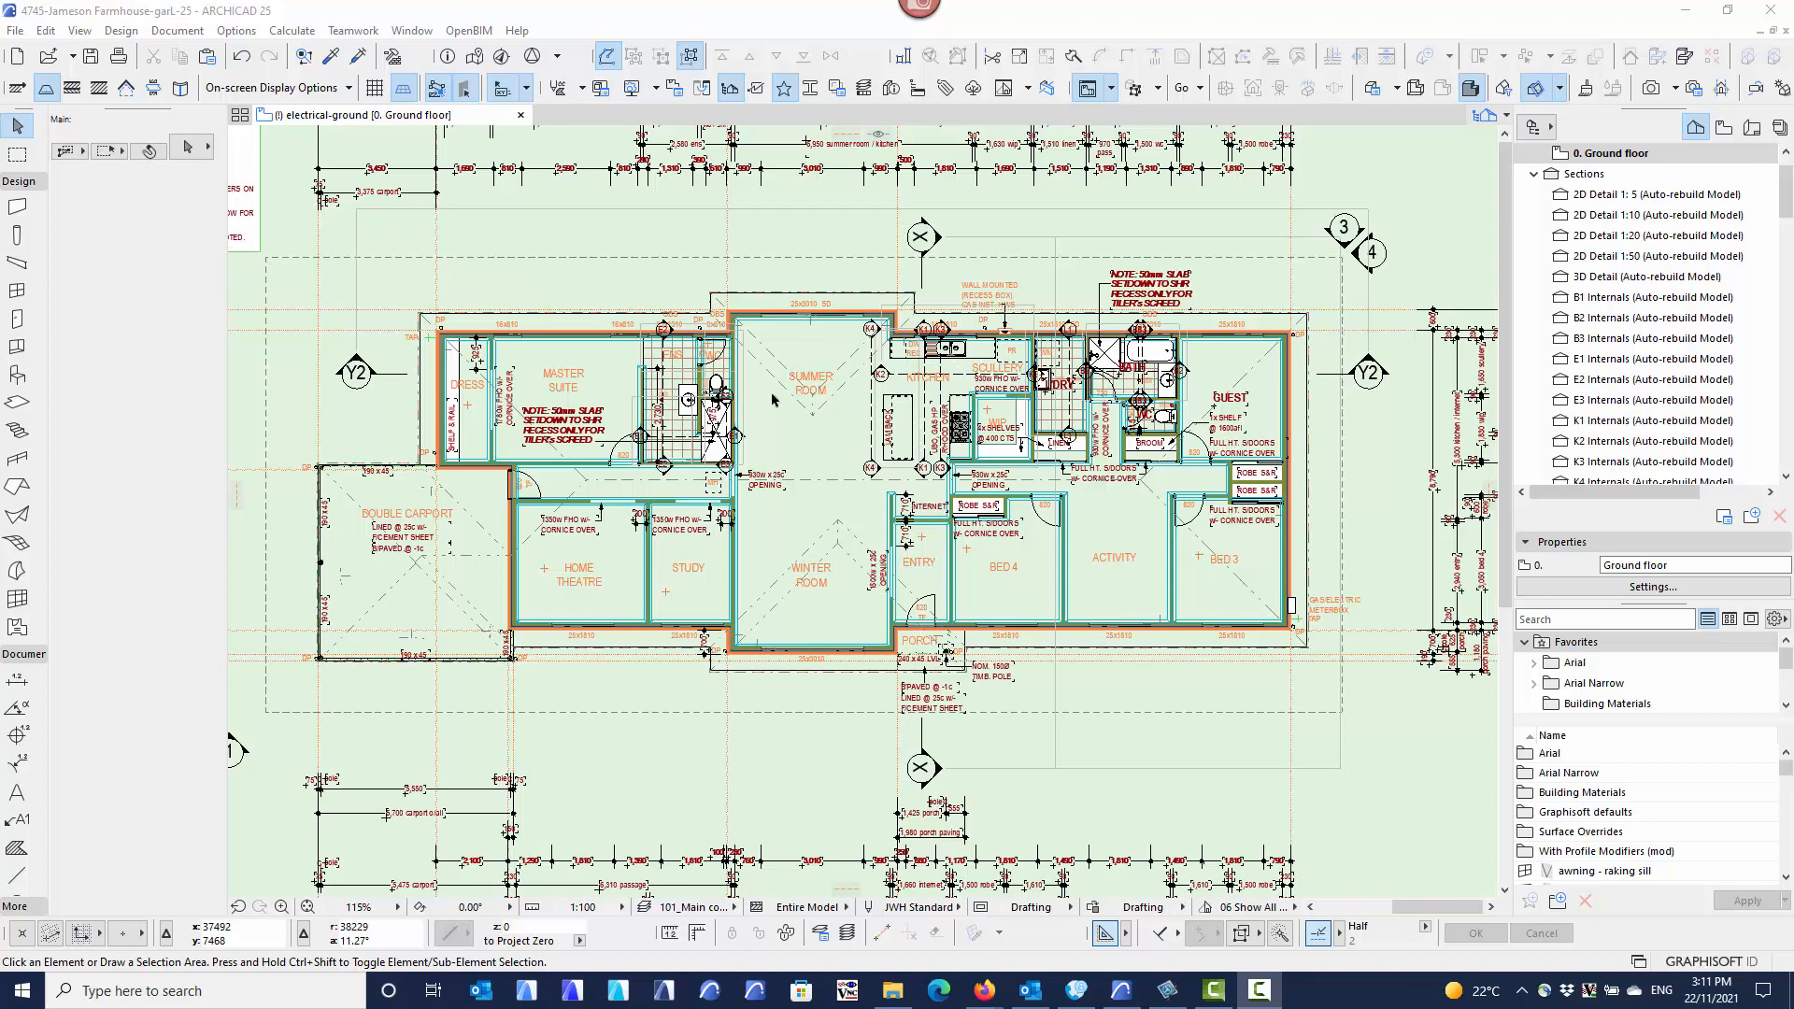
# Switch the graphic override combination of the ground floor plan to Drafting - zone colours.
pyautogui.click(1139, 910)
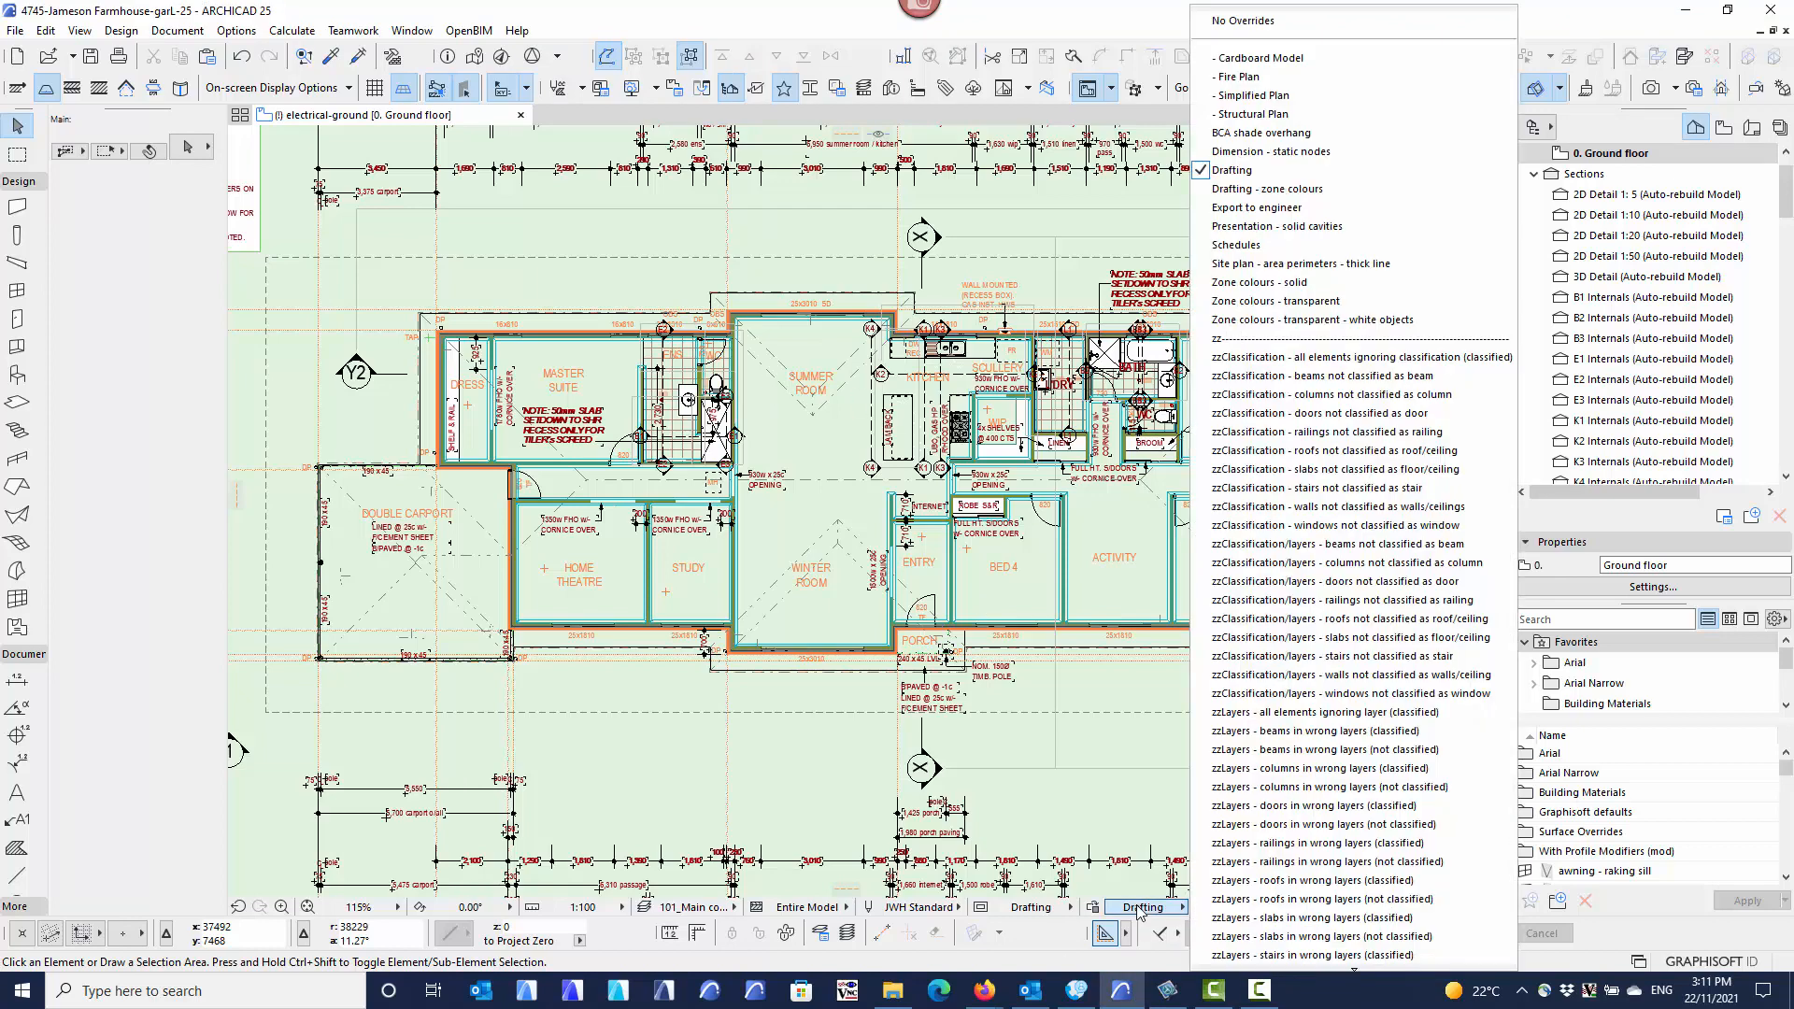
pyautogui.click(1252, 190)
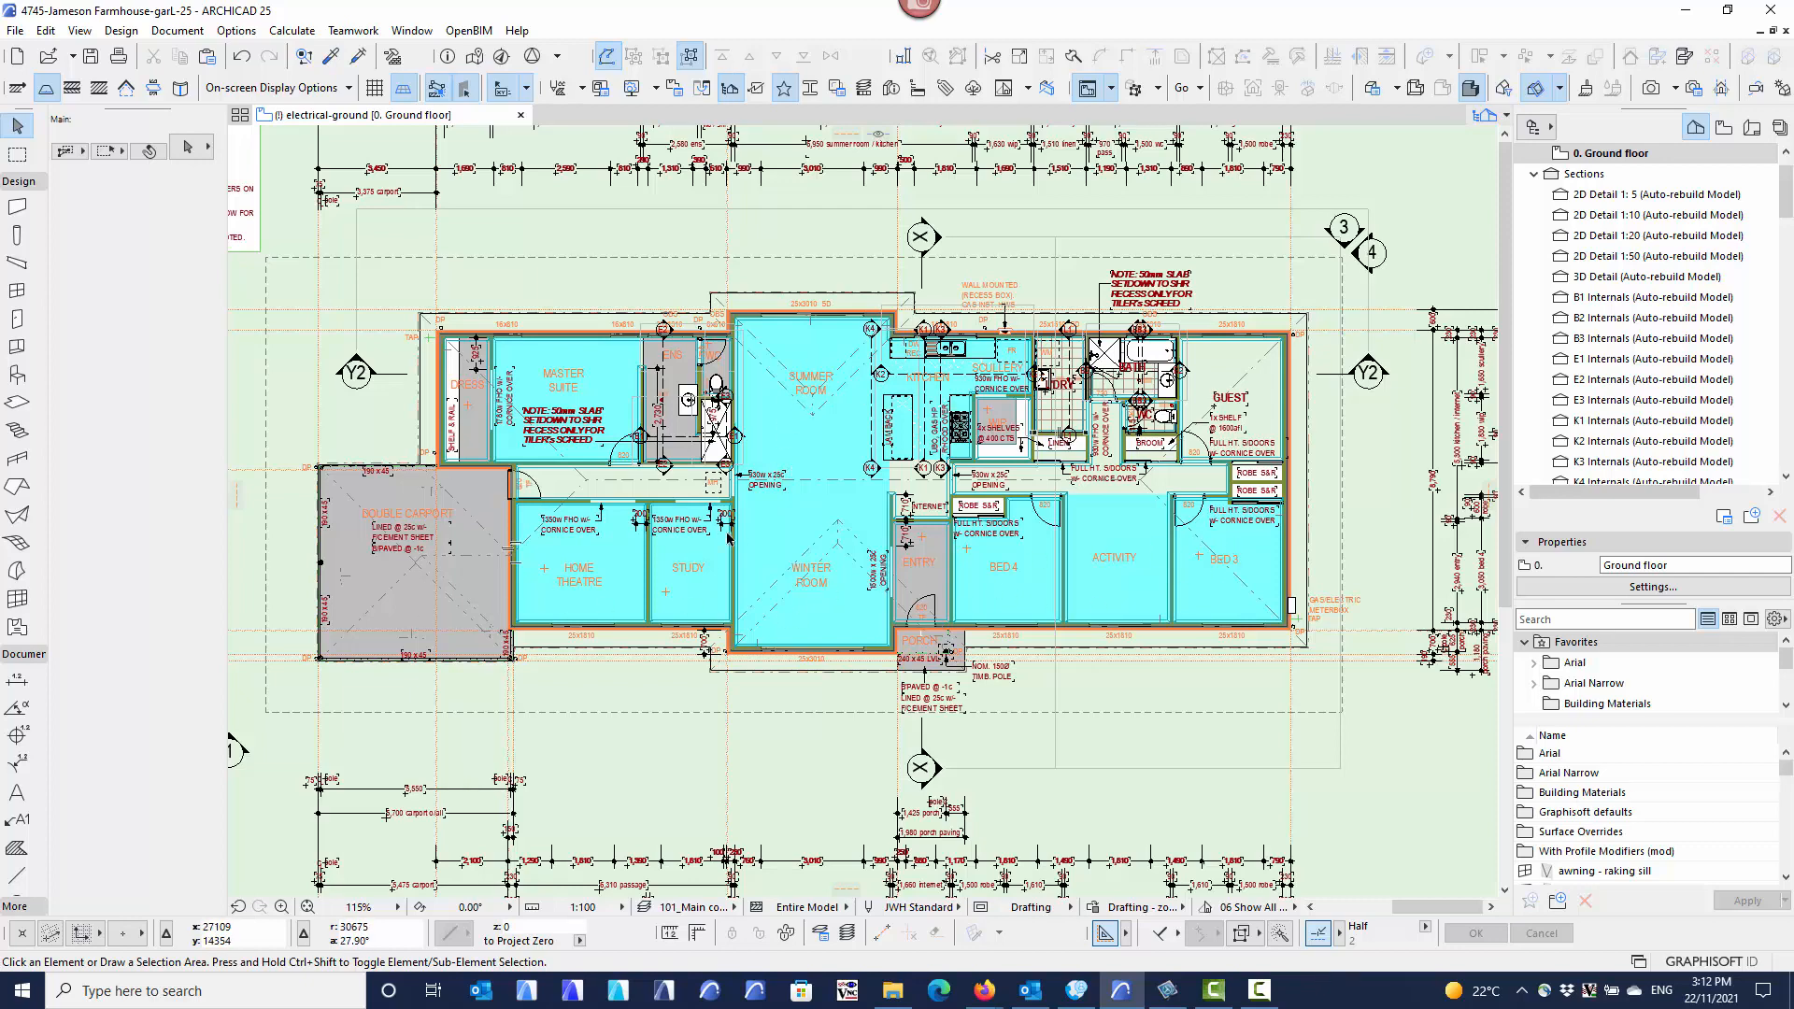
# Try moving the STUDY zone's stamp lower within the room, then clear the zone selection.
pyautogui.click(666, 592)
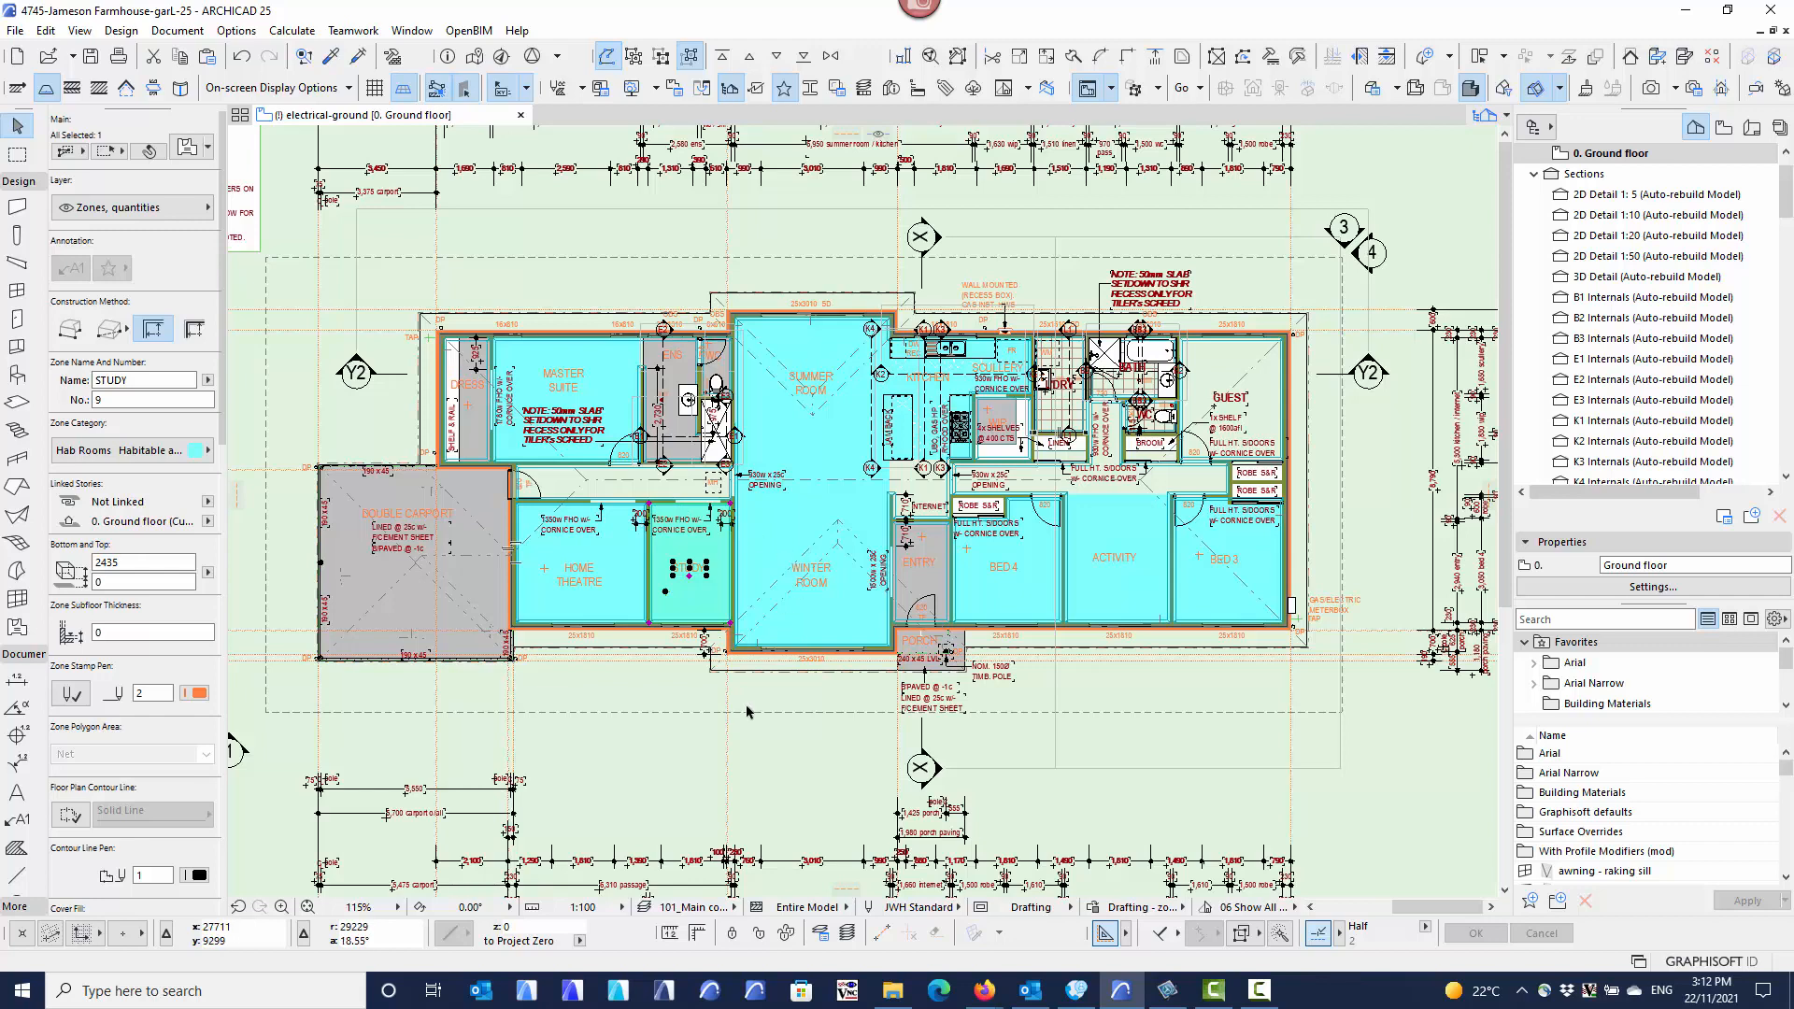
pyautogui.click(692, 572)
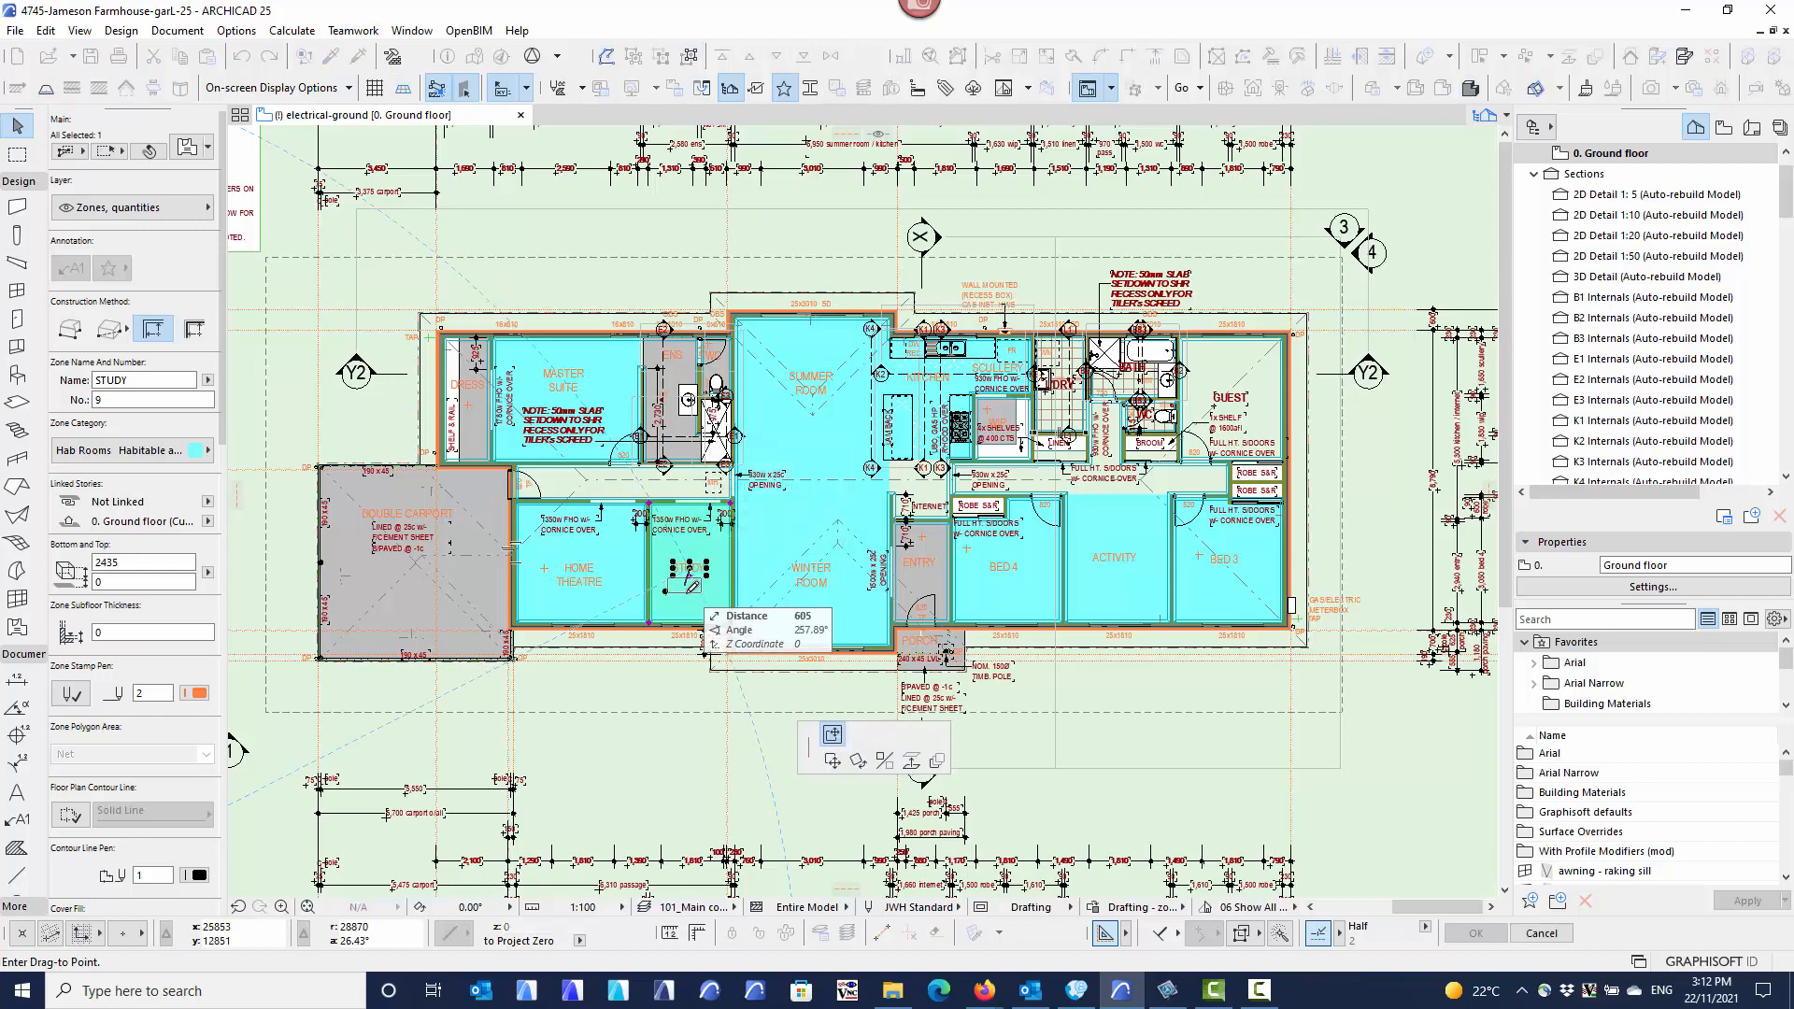
pyautogui.click(693, 595)
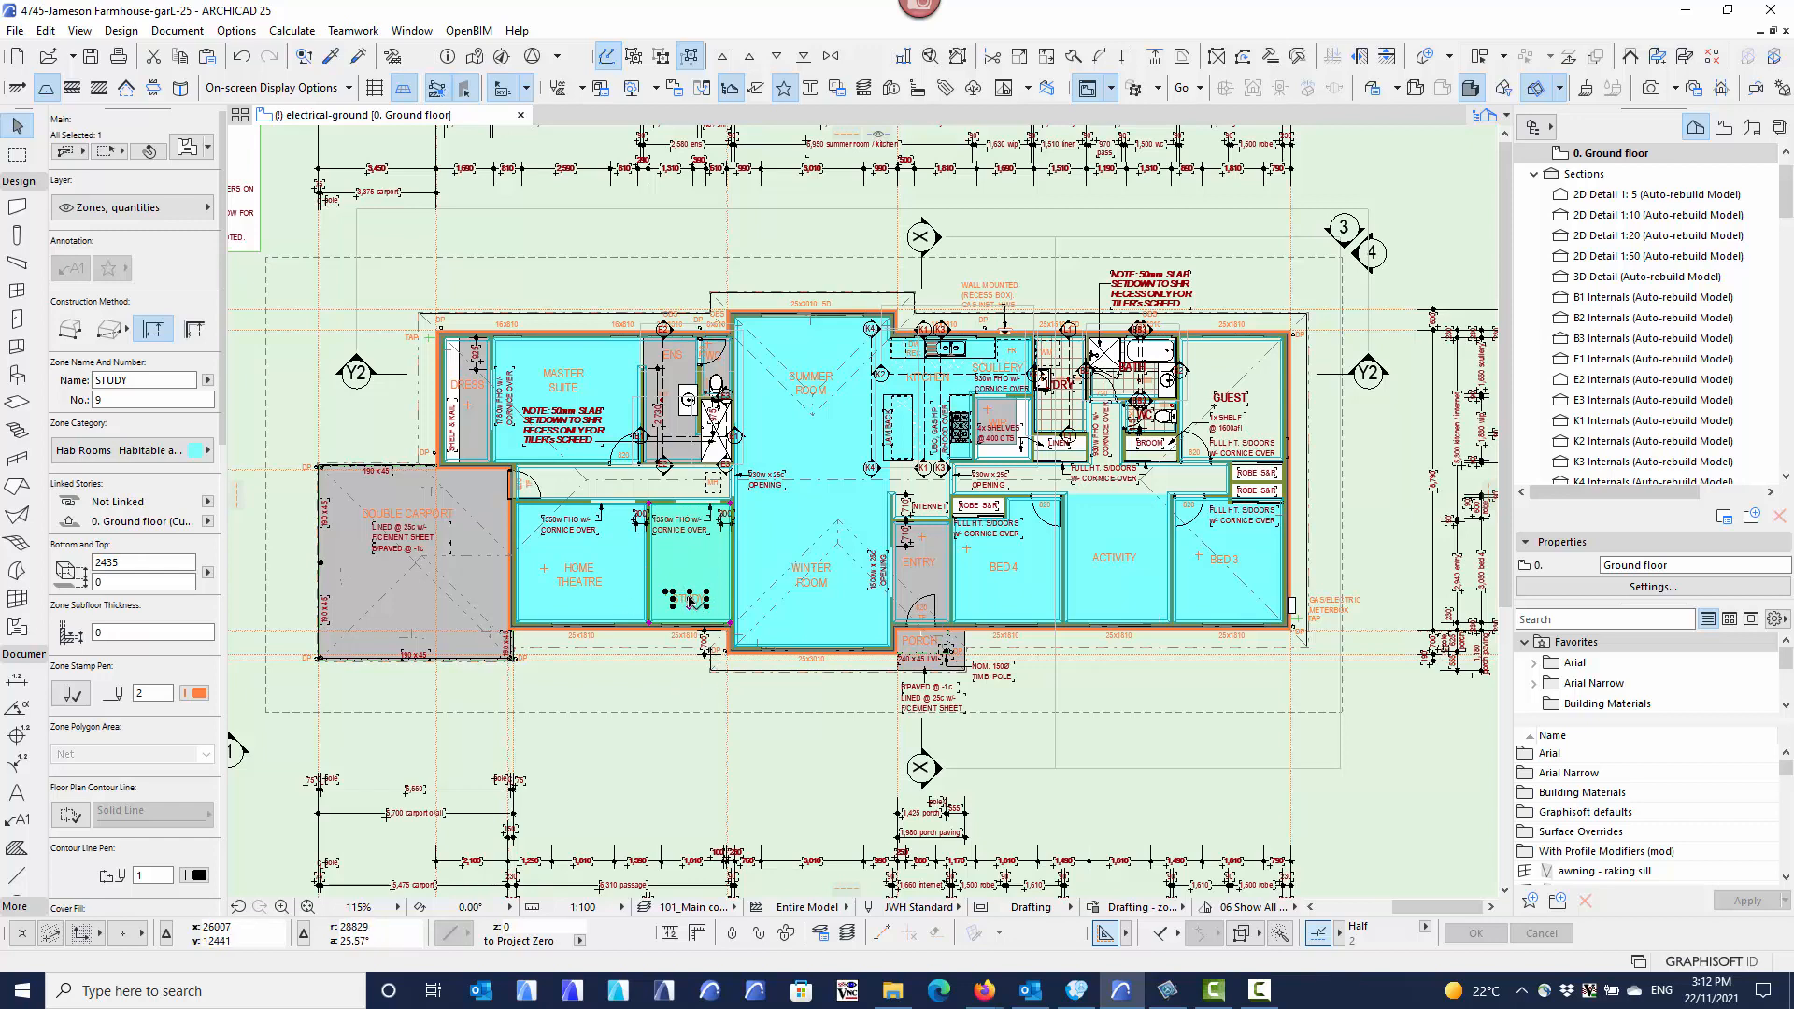
pyautogui.click(696, 576)
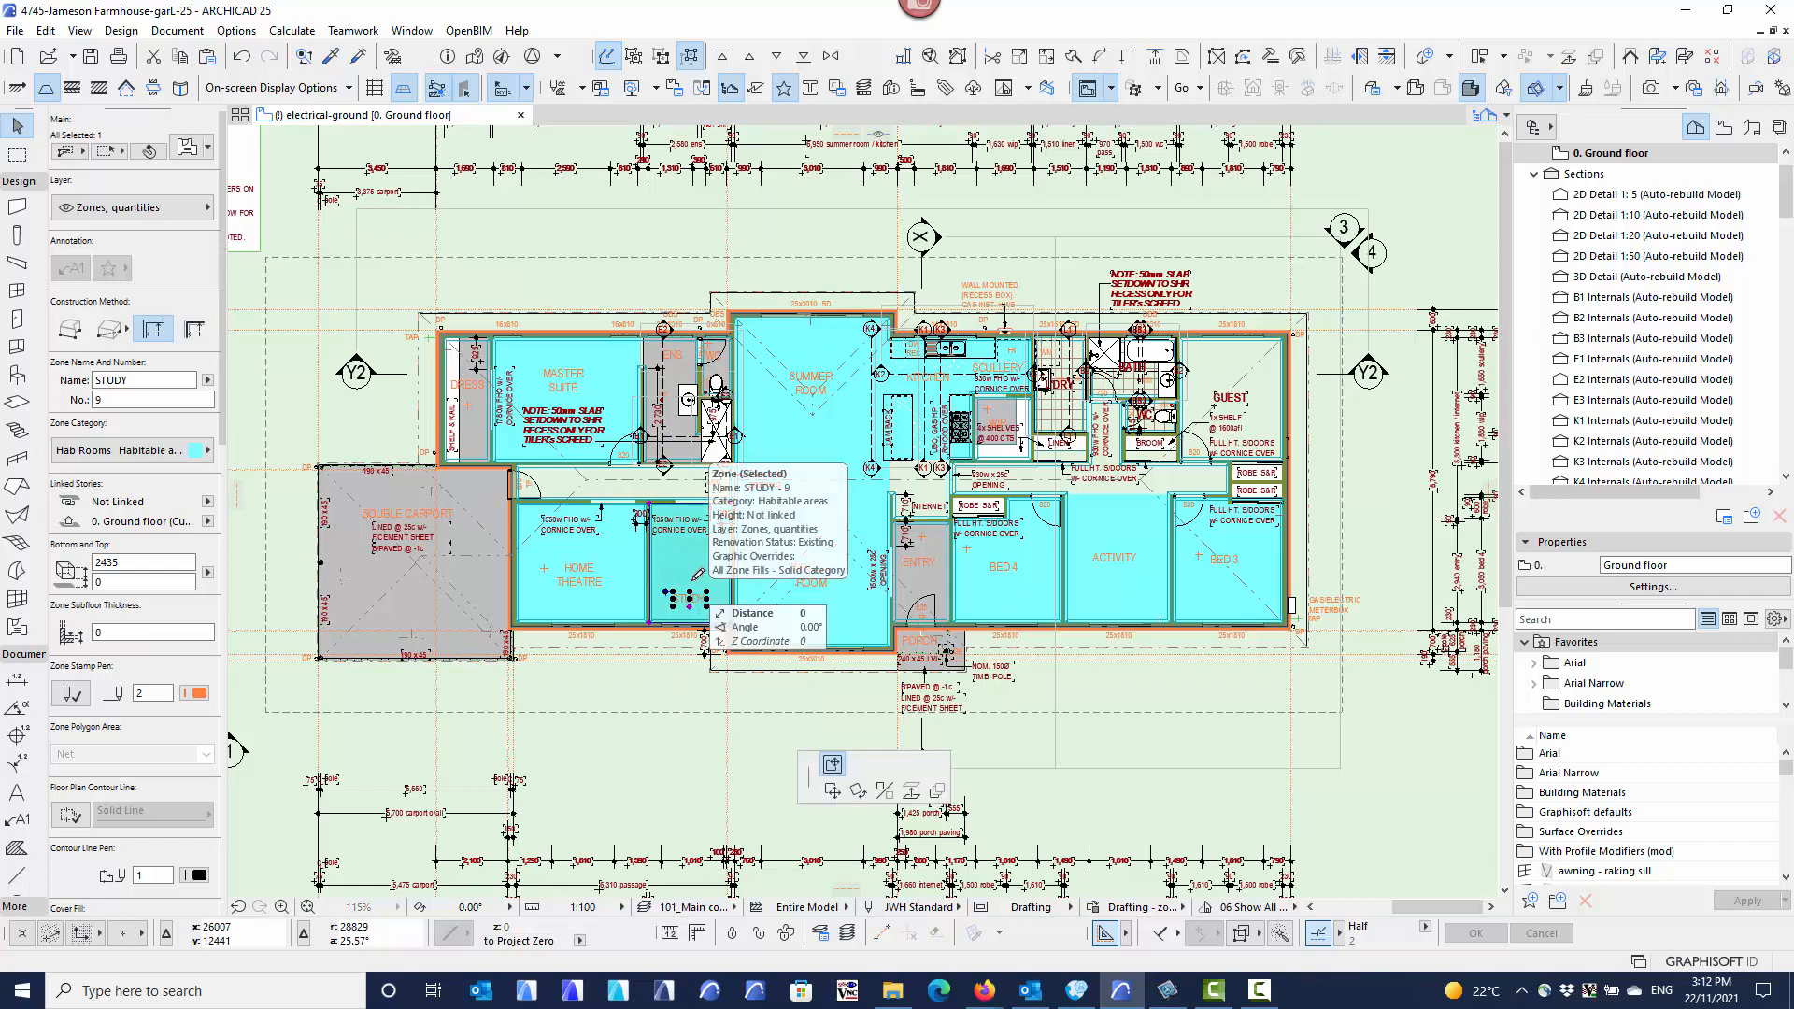
pyautogui.press('Escape')
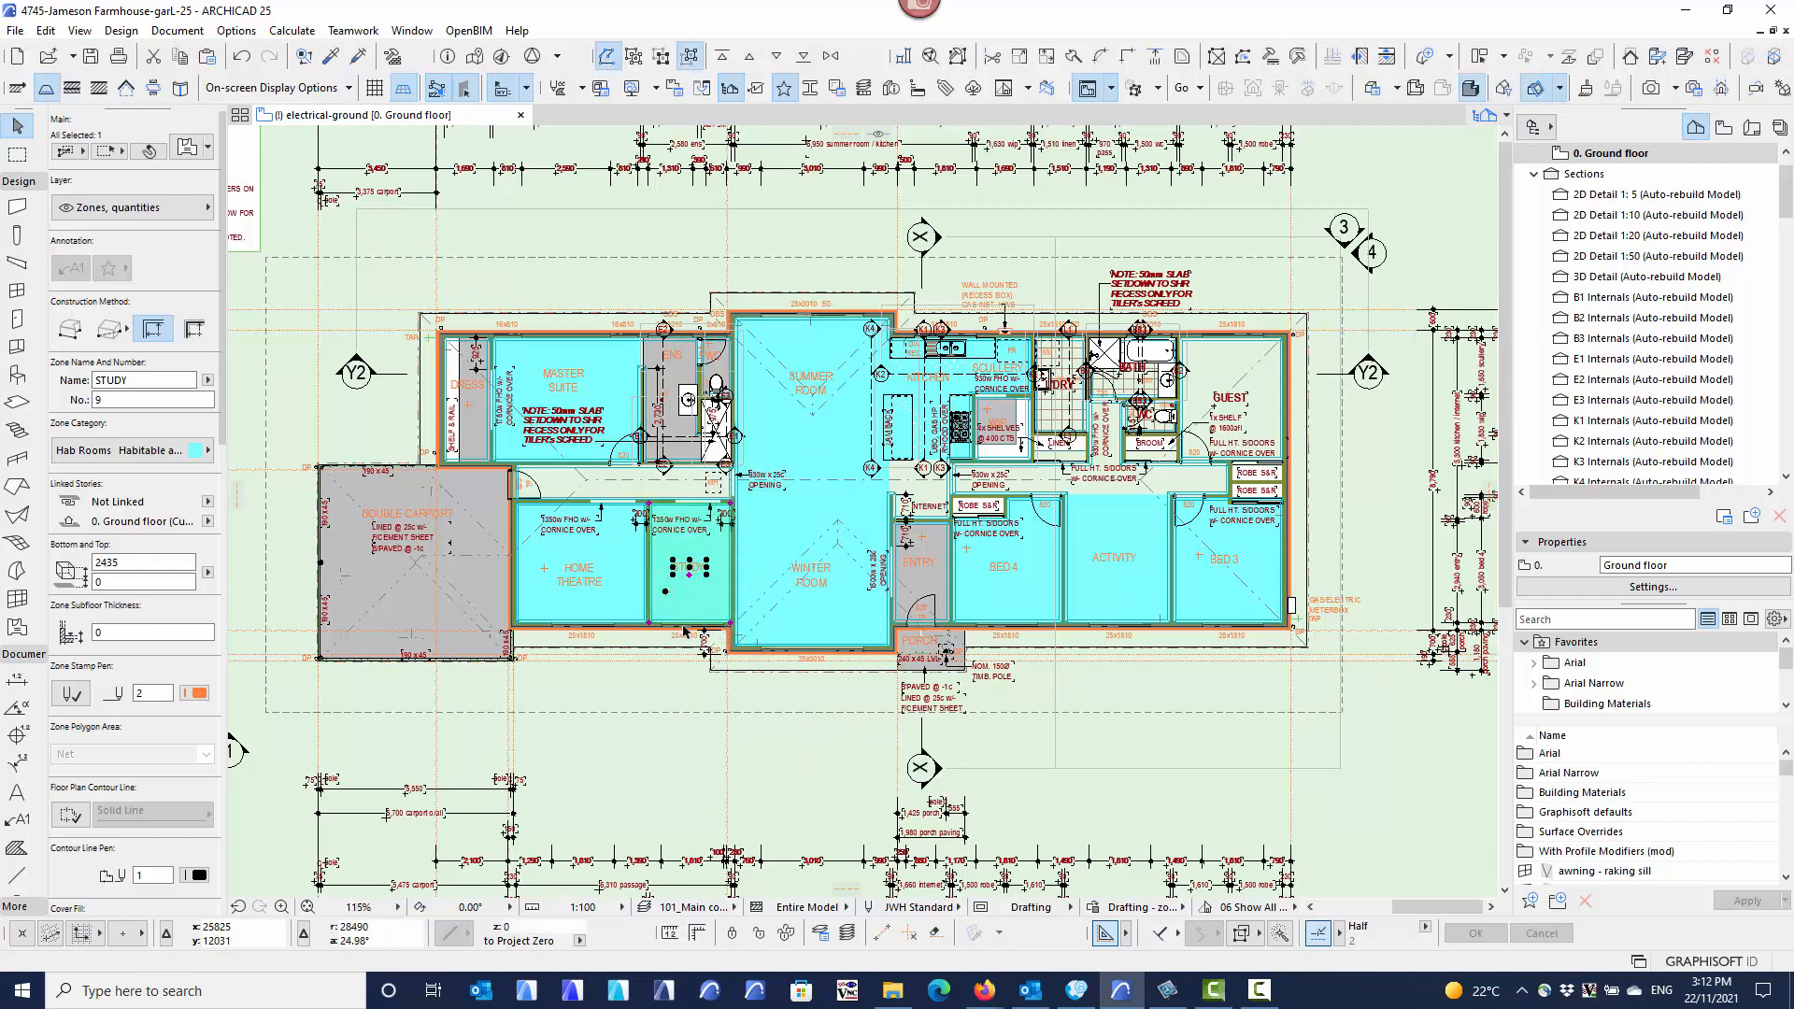
pyautogui.click(673, 683)
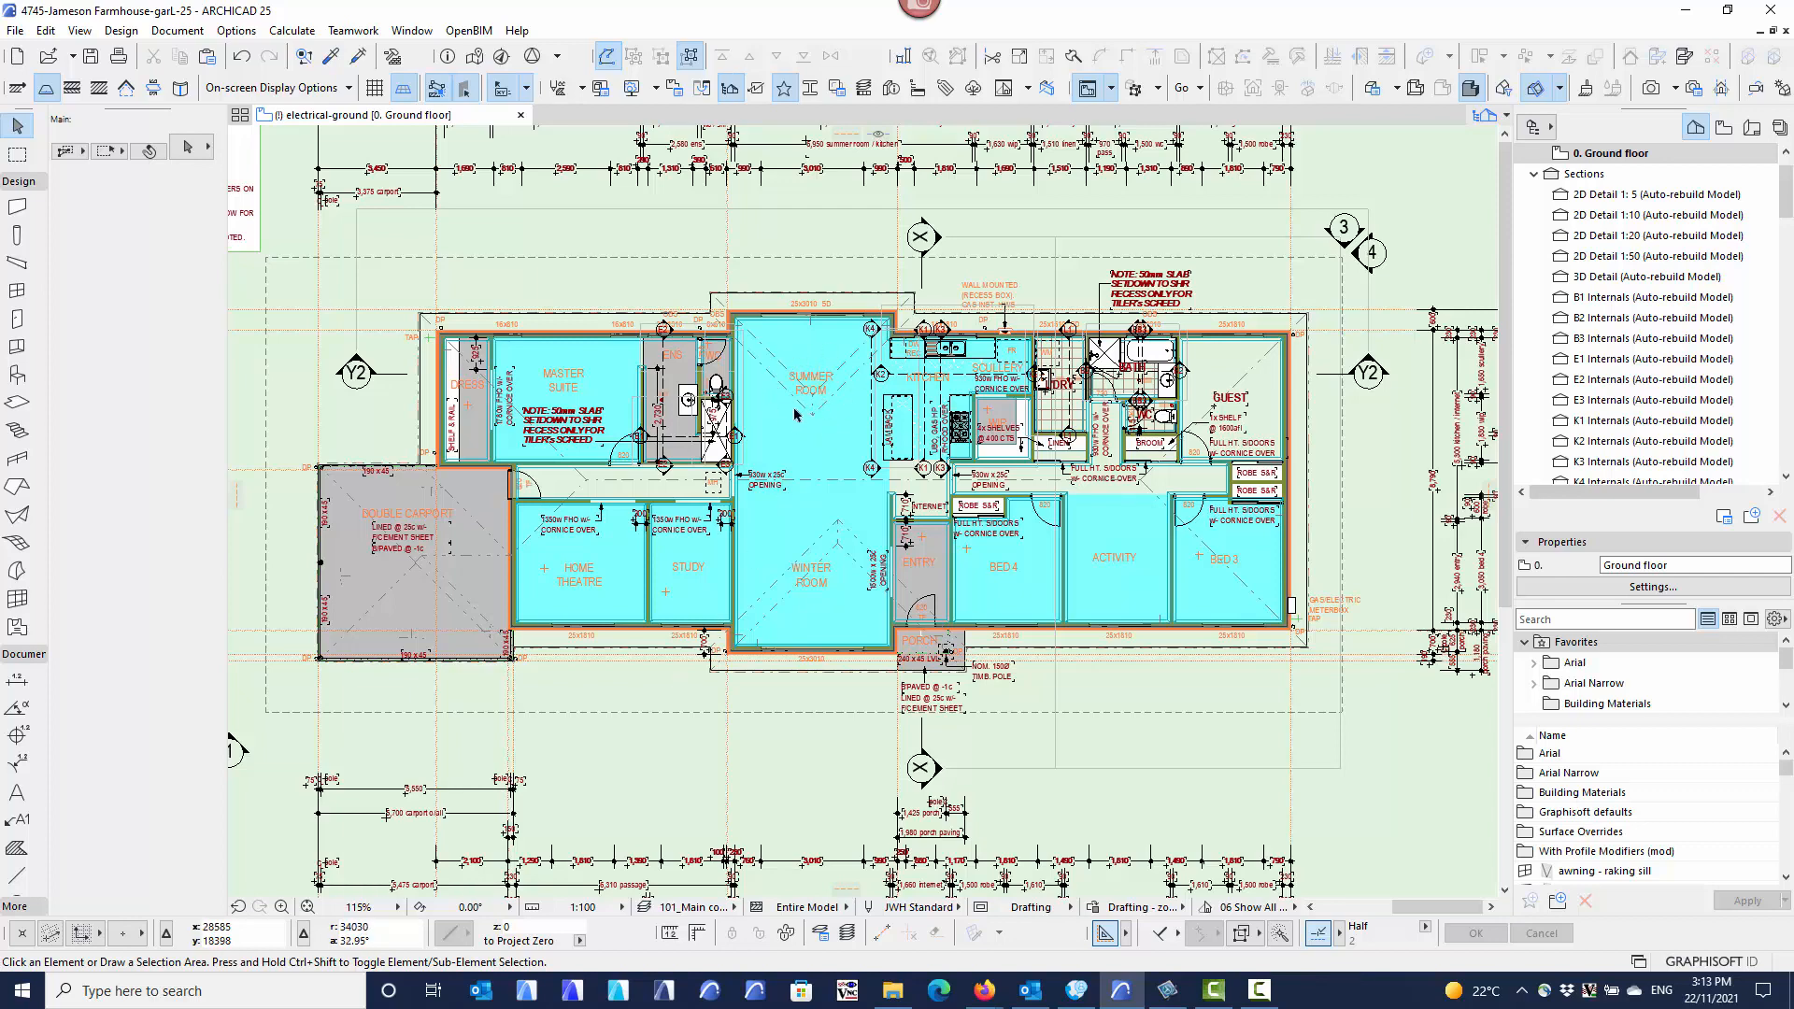
pyautogui.click(710, 570)
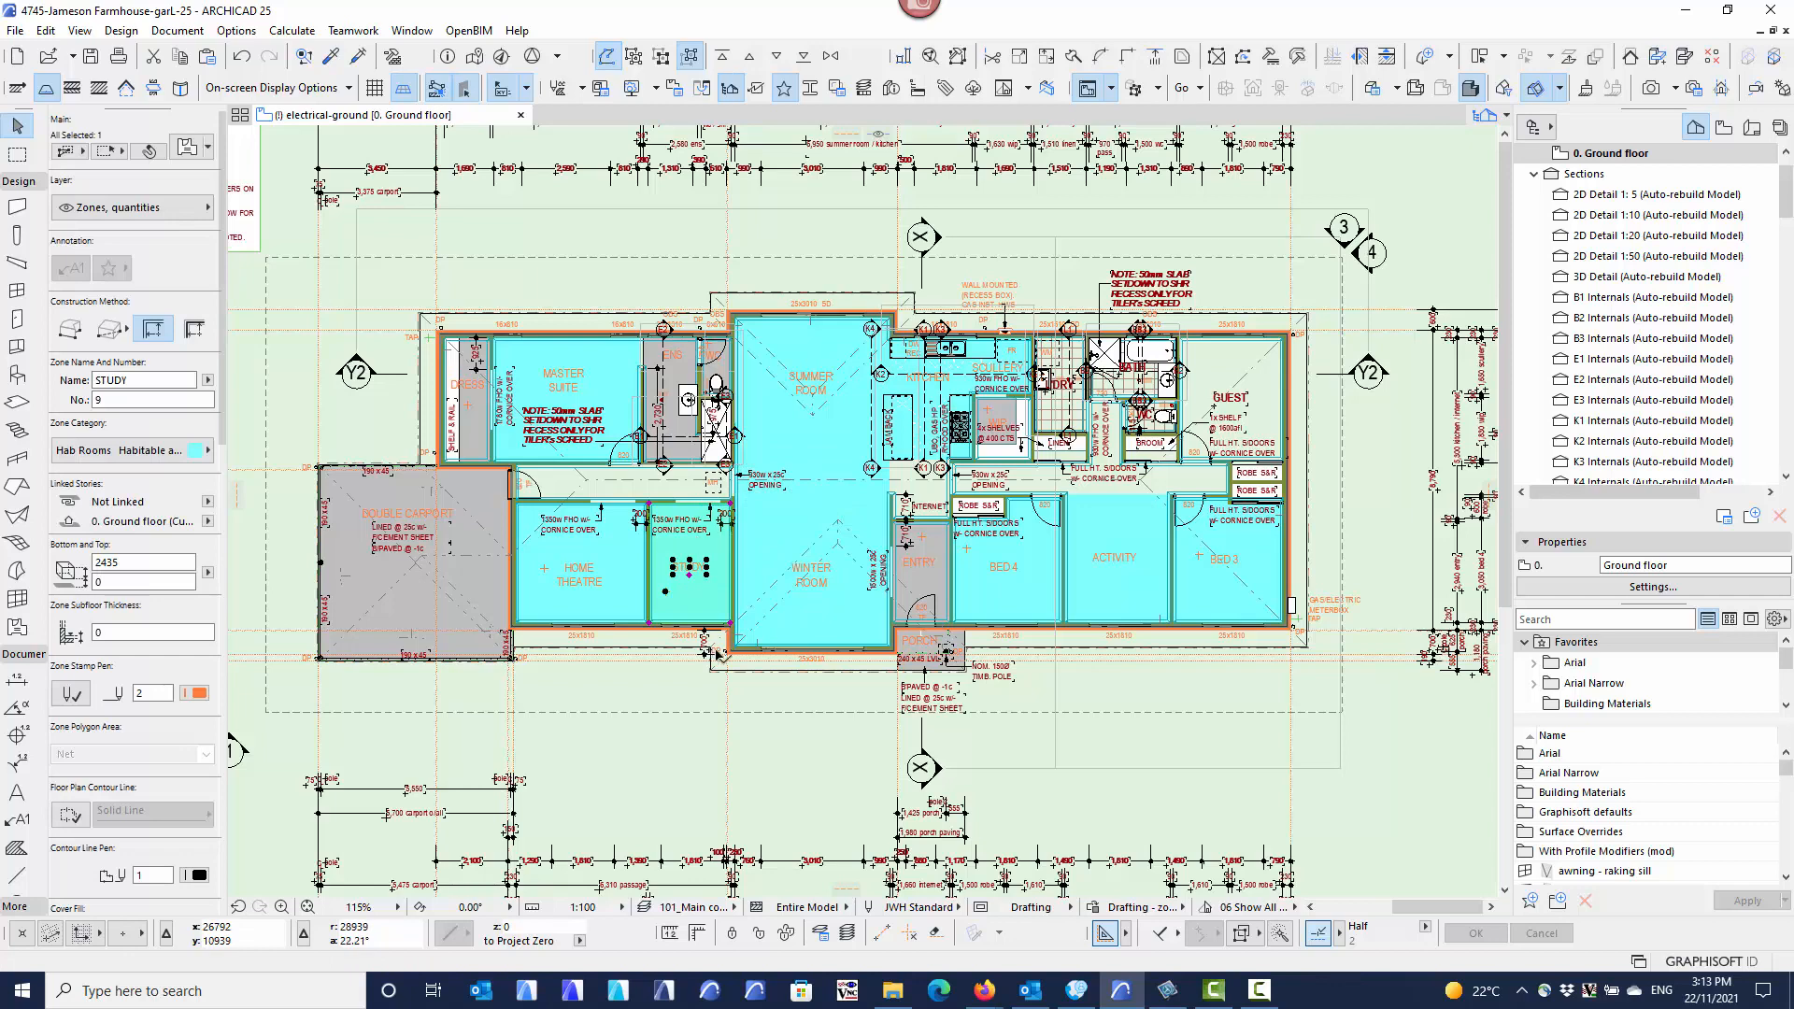
pyautogui.press('Escape')
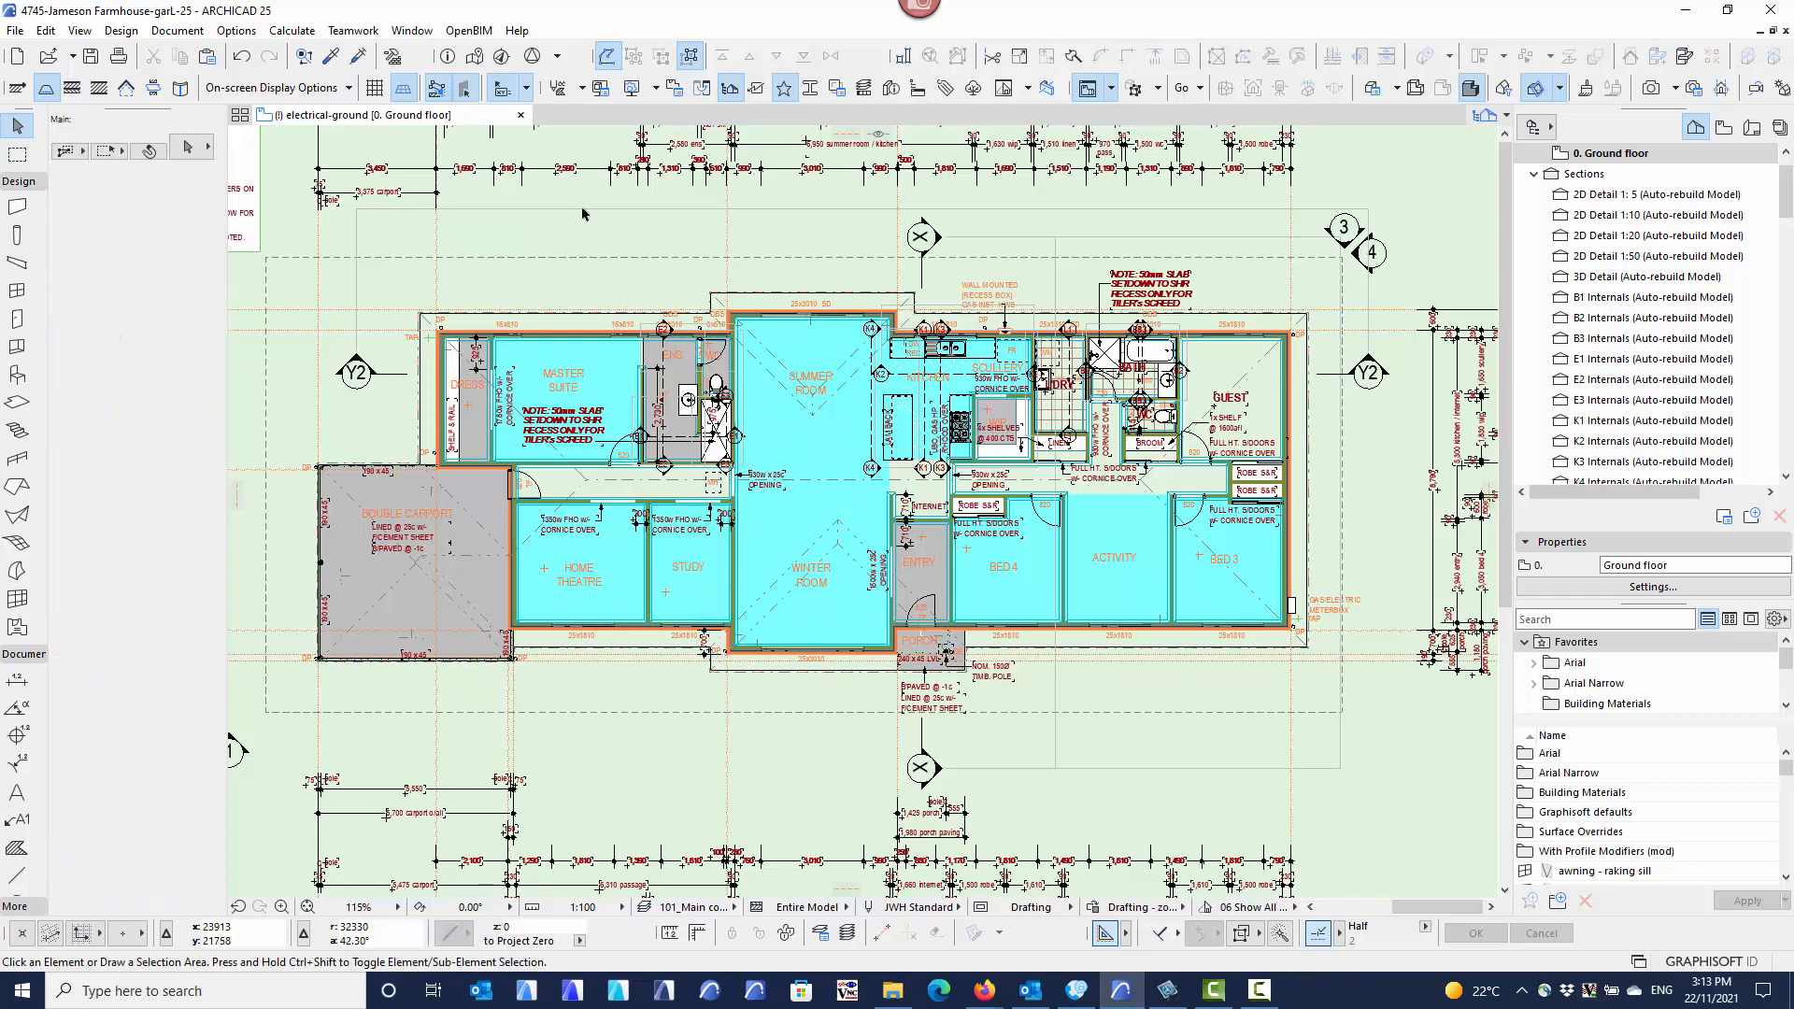
# Turn off Show Zone Stamps in the Drafting, BCA shade overhang, Drafting - no object text, Drafting - zone colours and Export to engineer model view options.
pyautogui.click(603, 93)
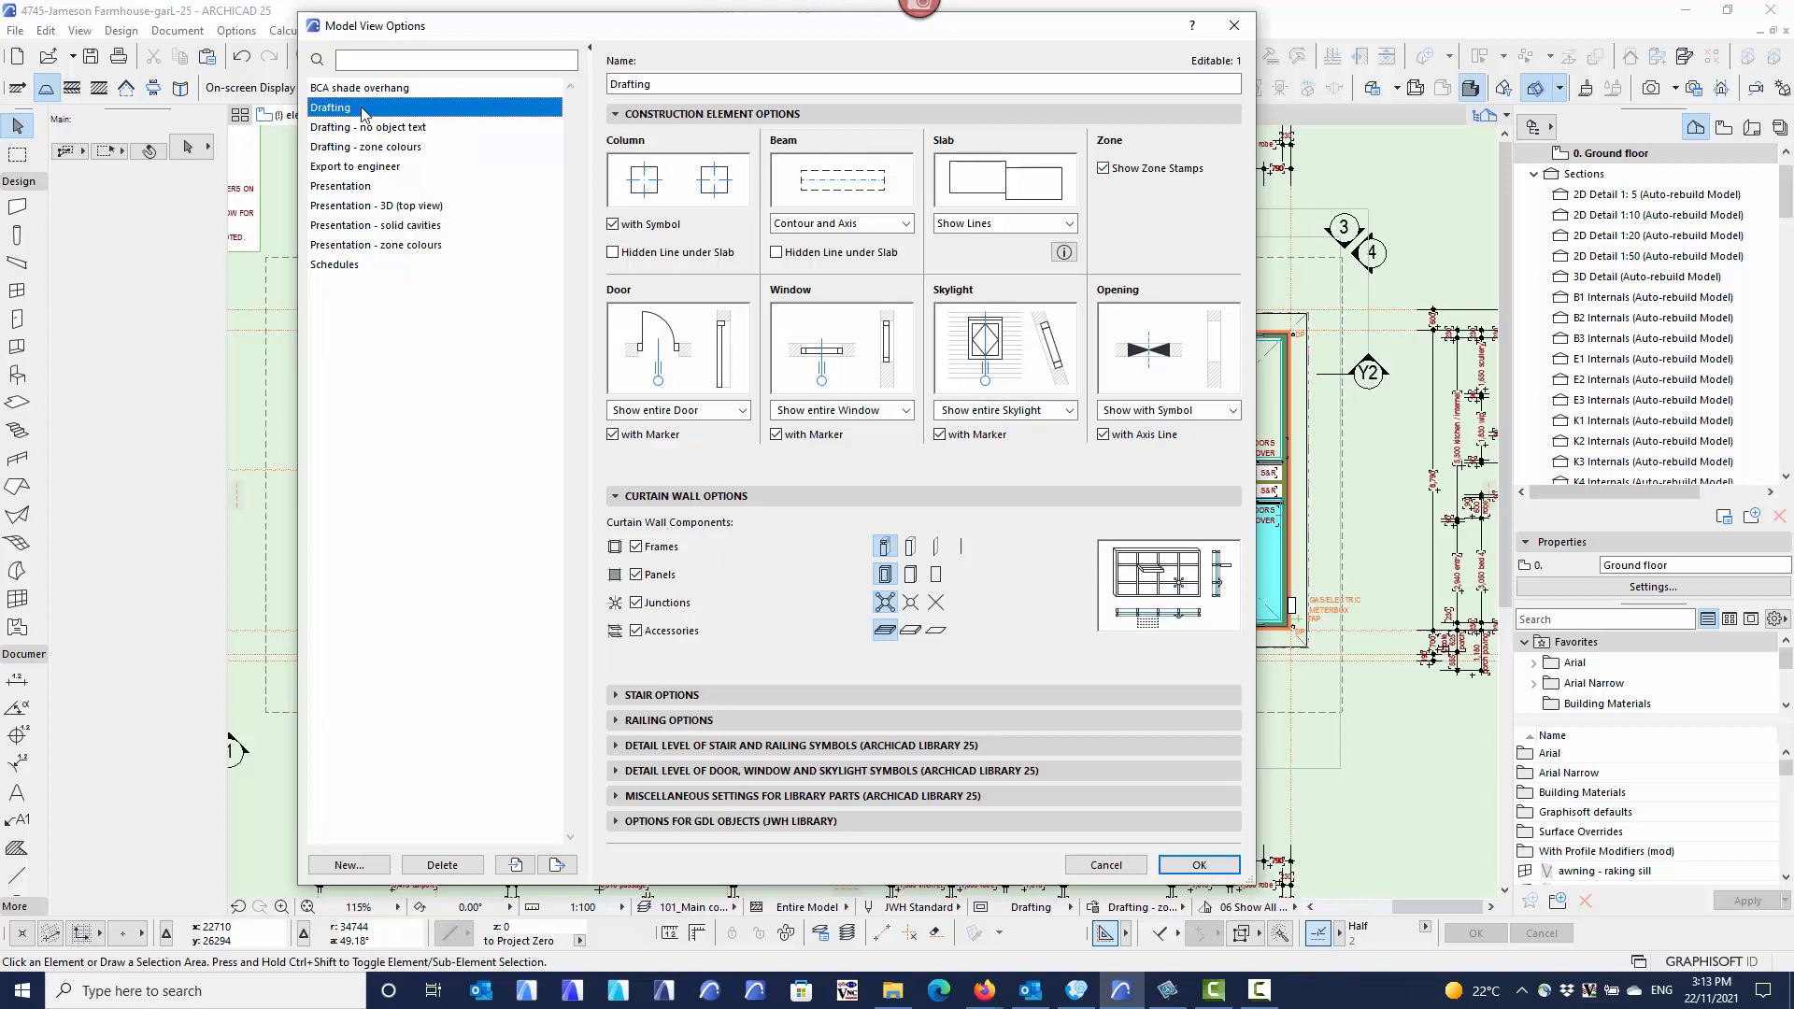
pyautogui.click(1104, 171)
pyautogui.click(1102, 433)
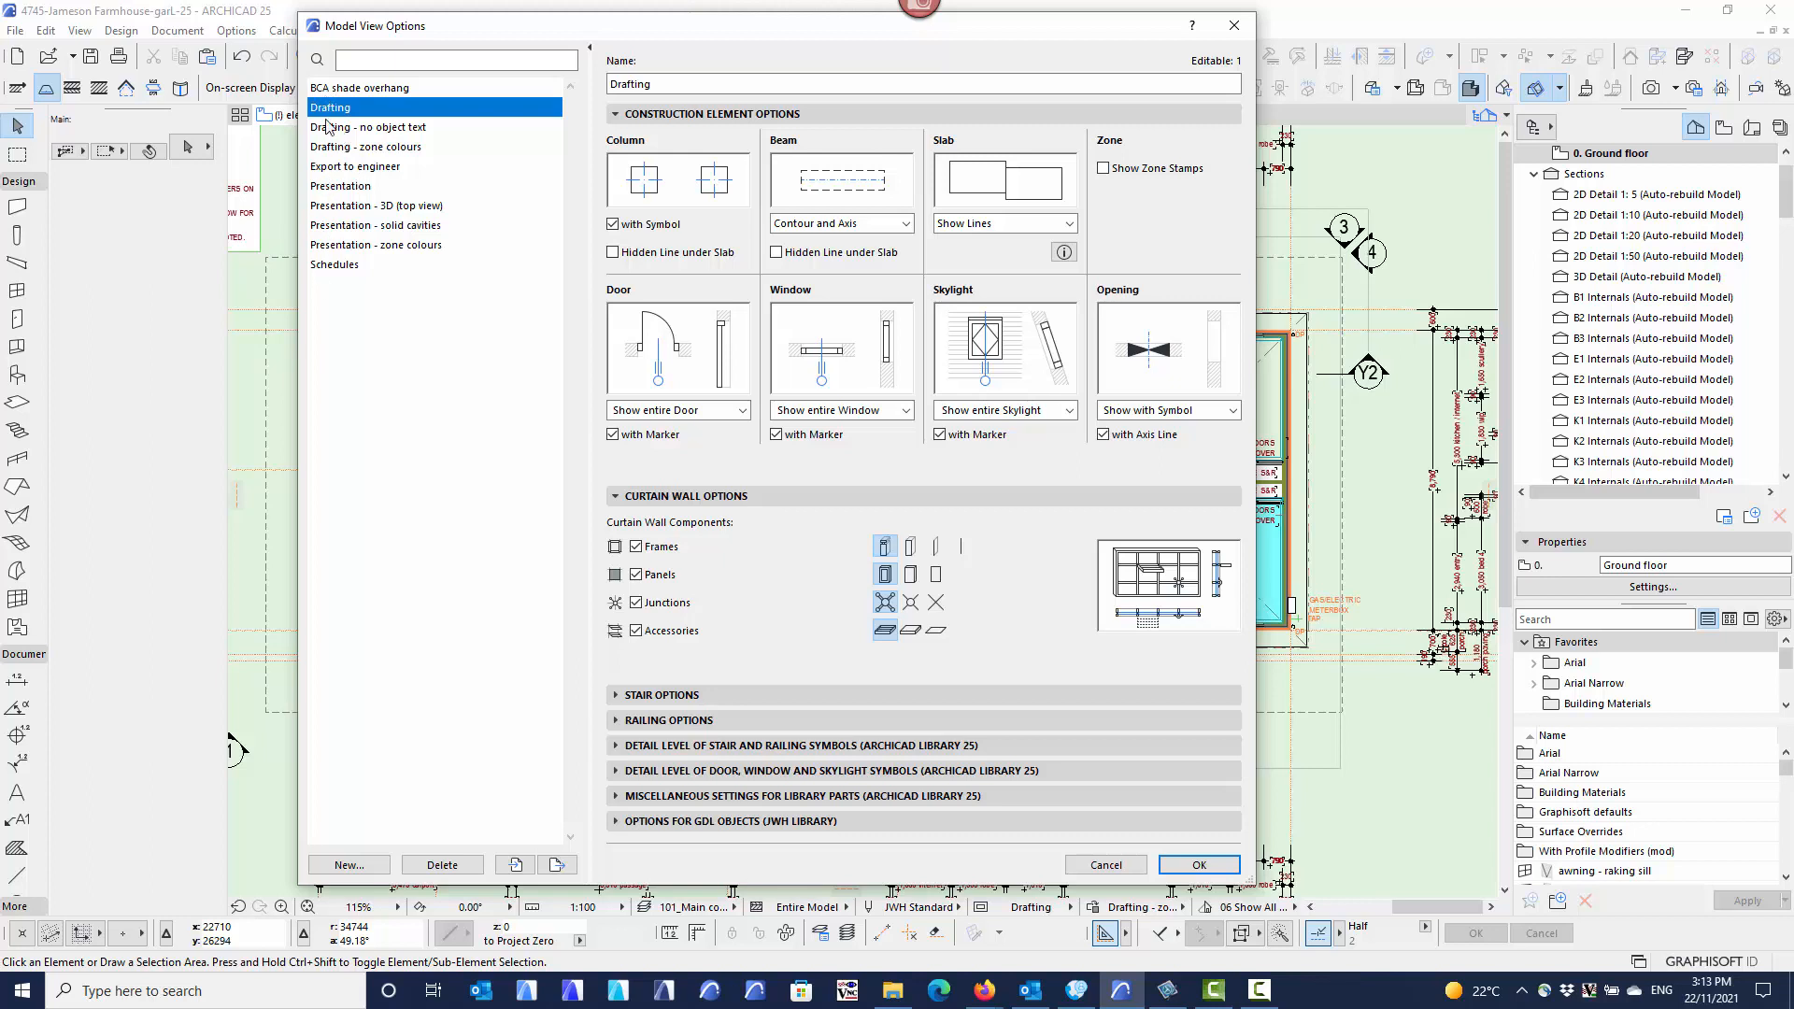
pyautogui.click(327, 88)
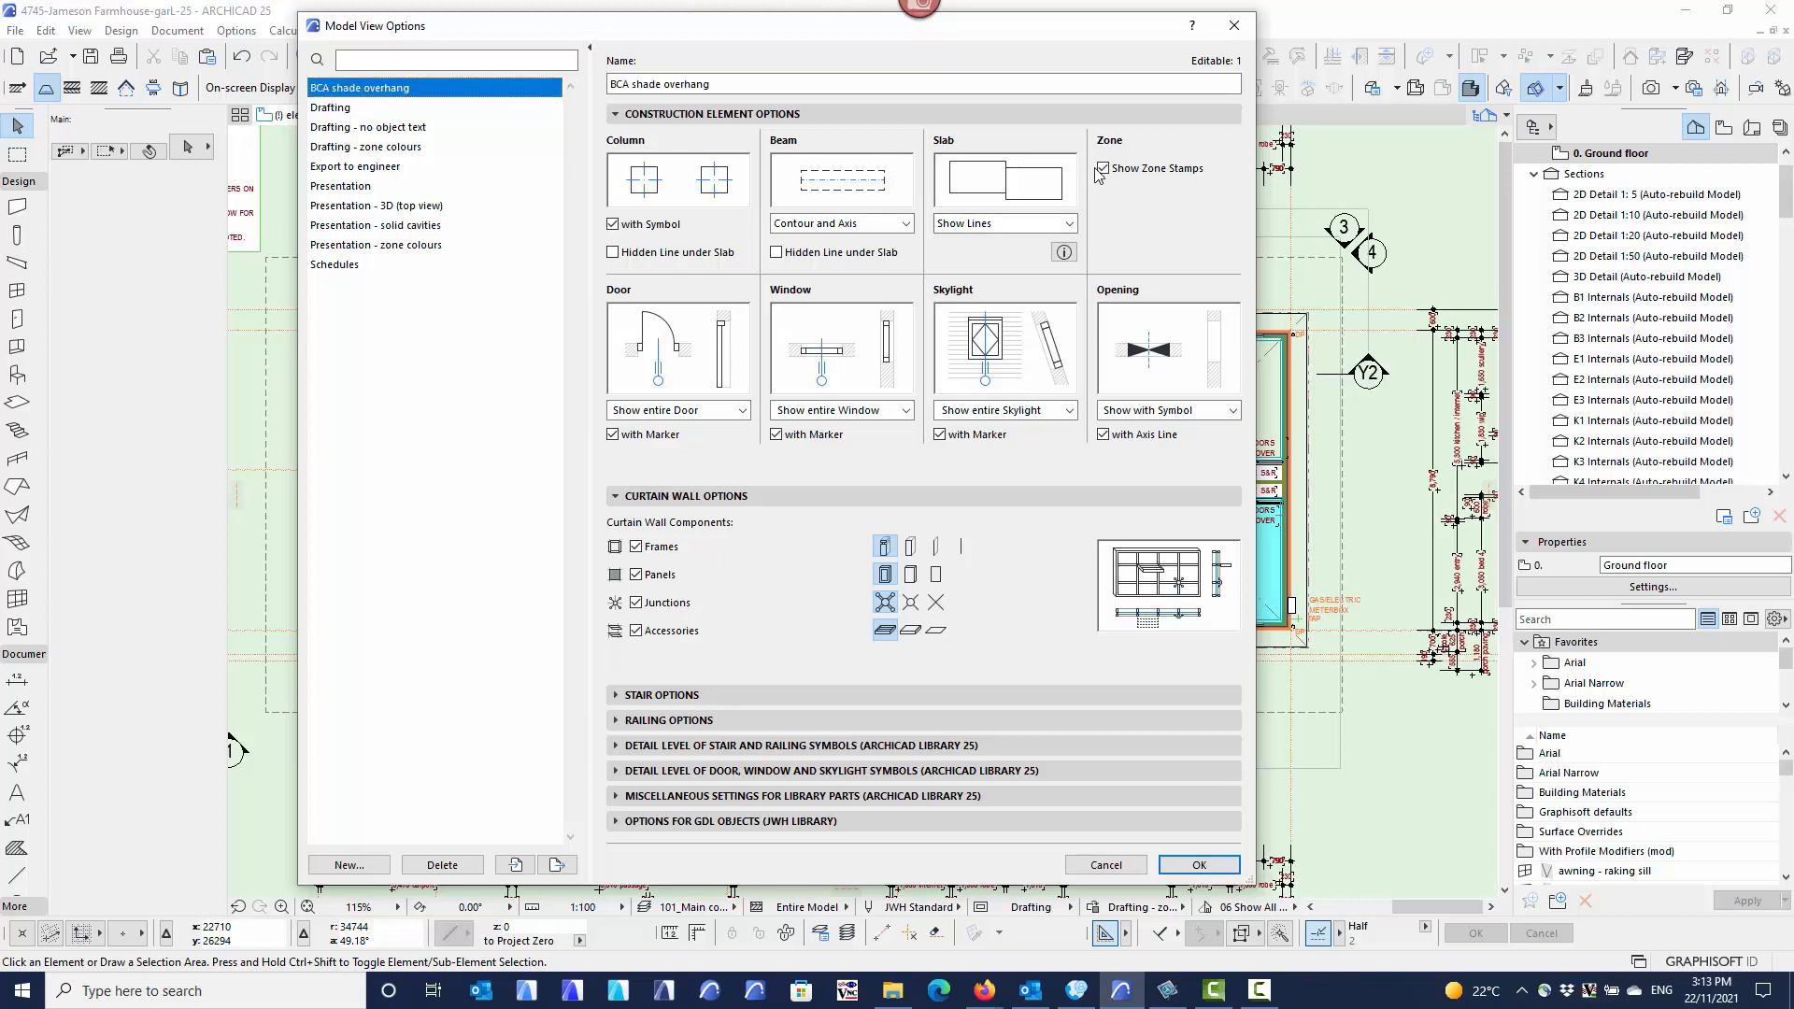
pyautogui.click(422, 128)
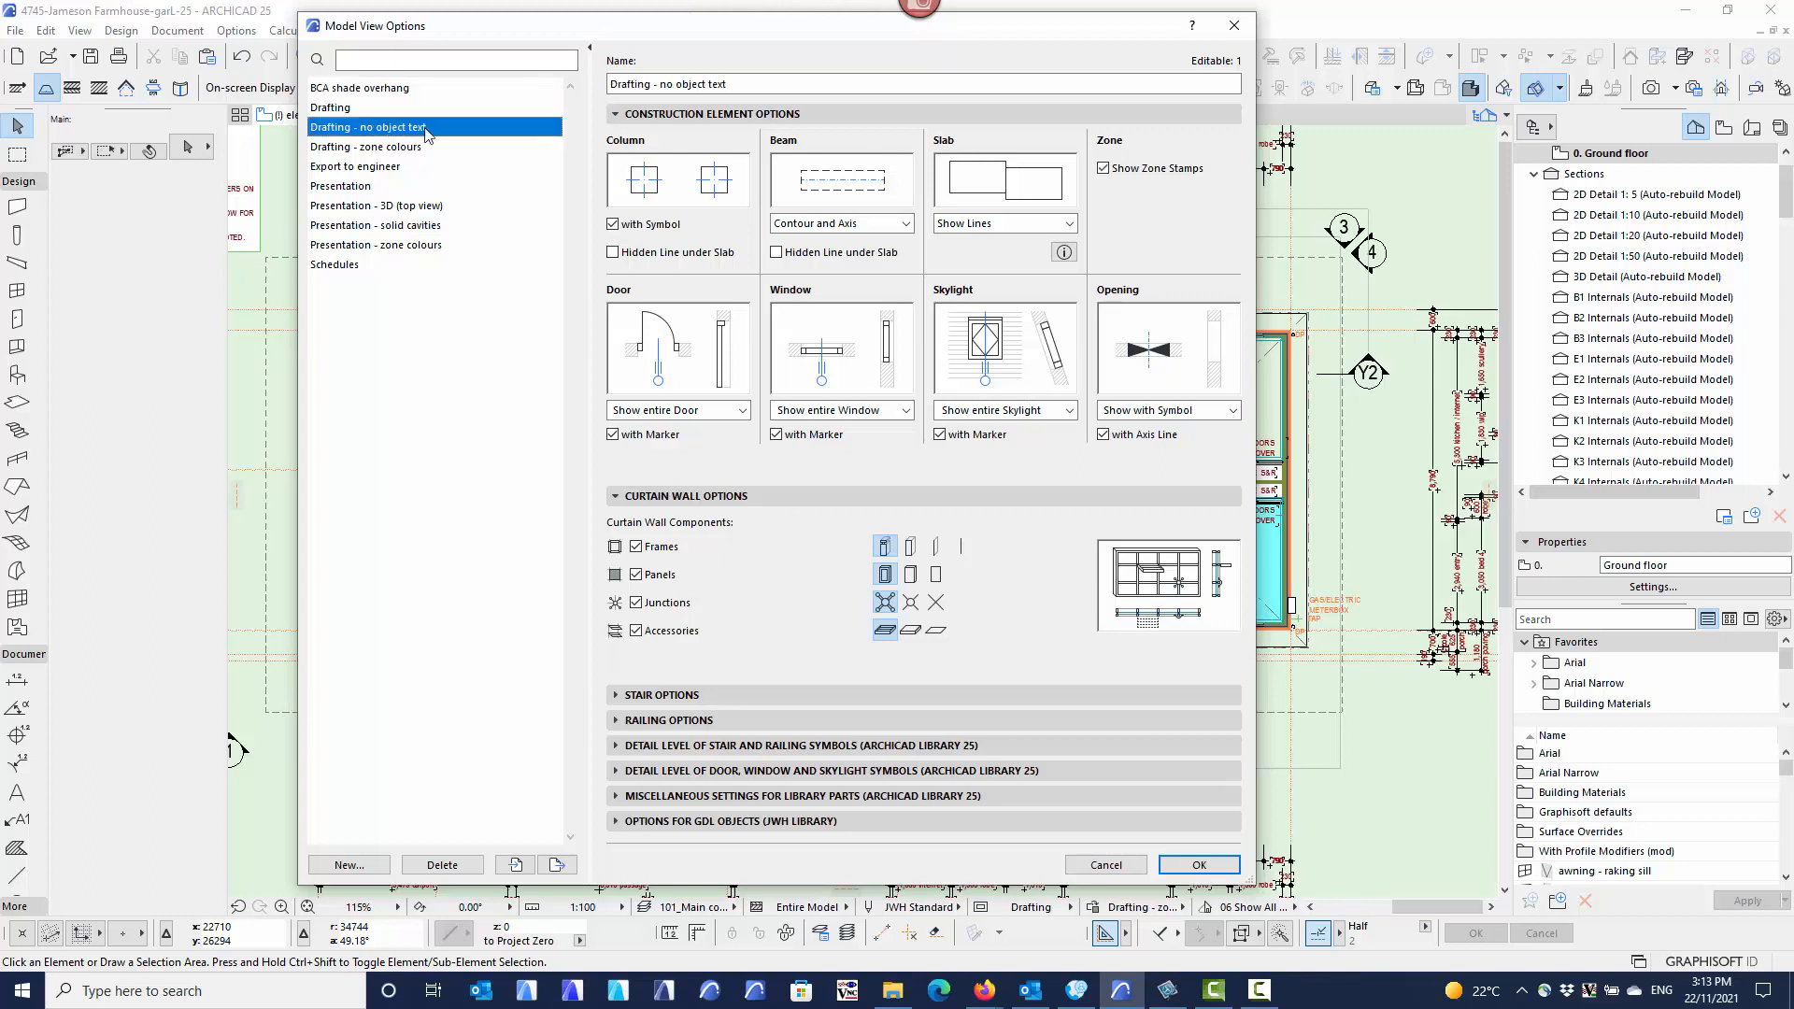
pyautogui.click(402, 150)
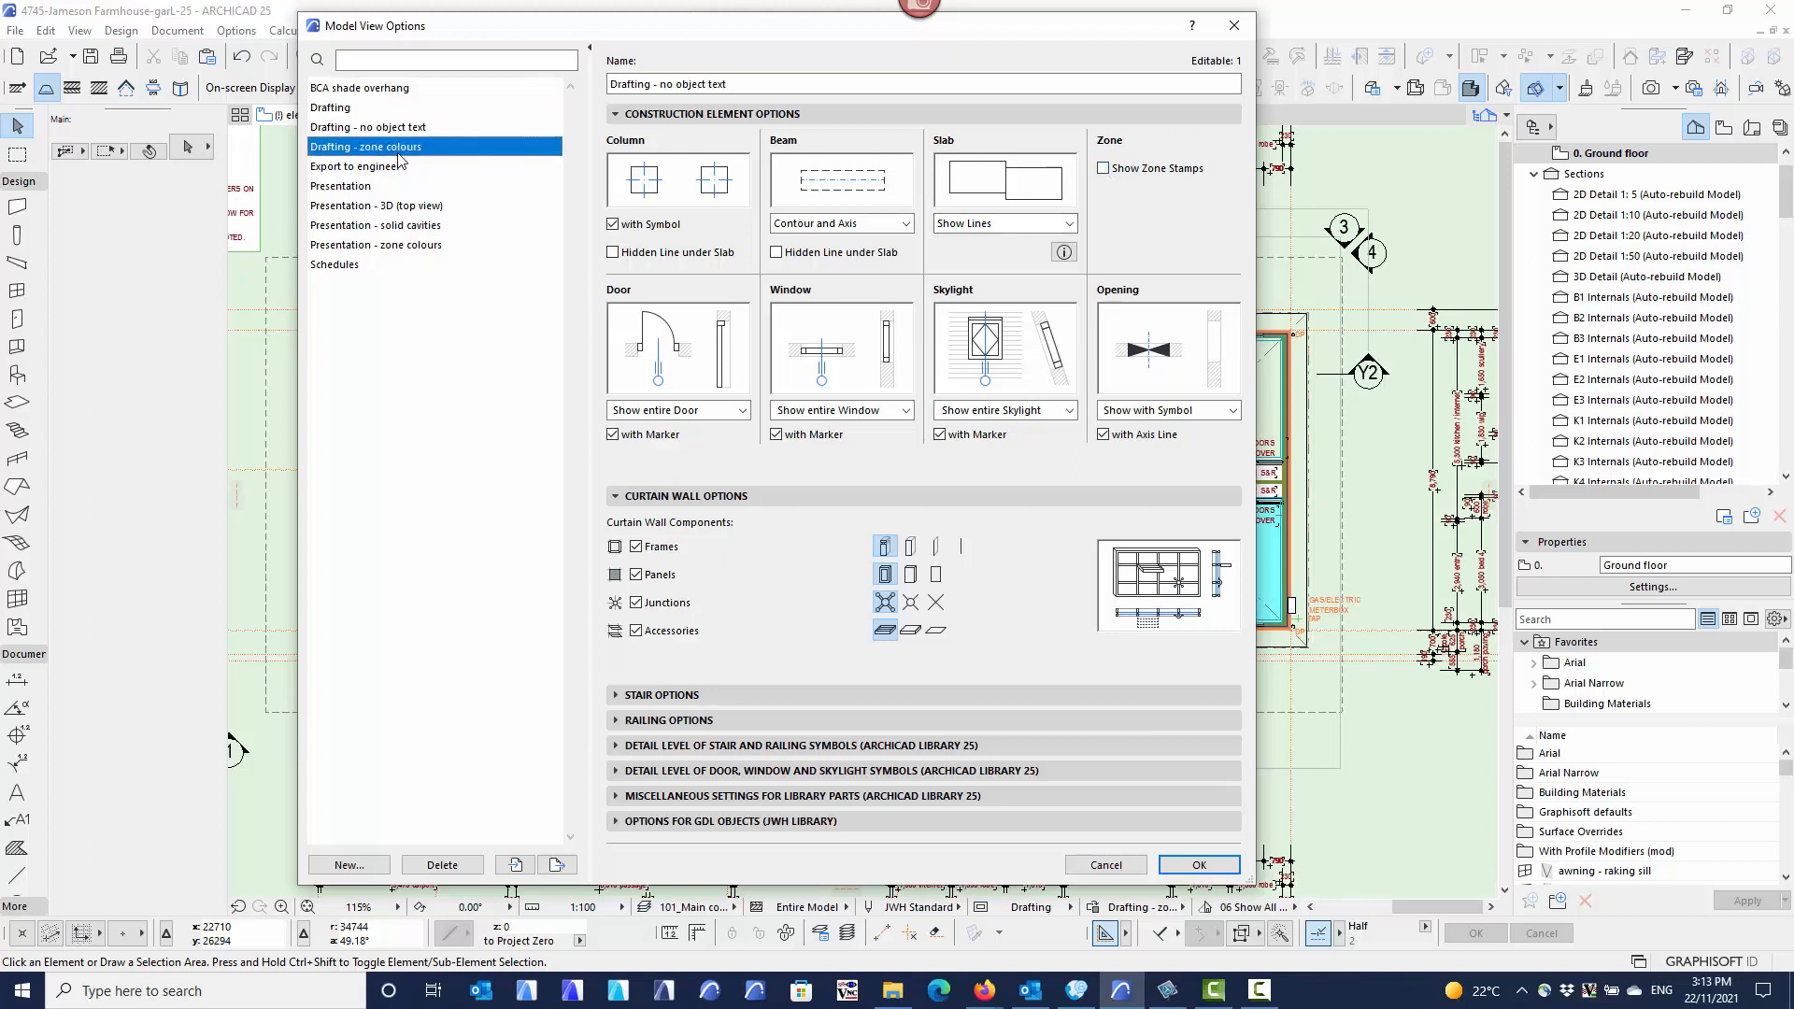
pyautogui.click(391, 166)
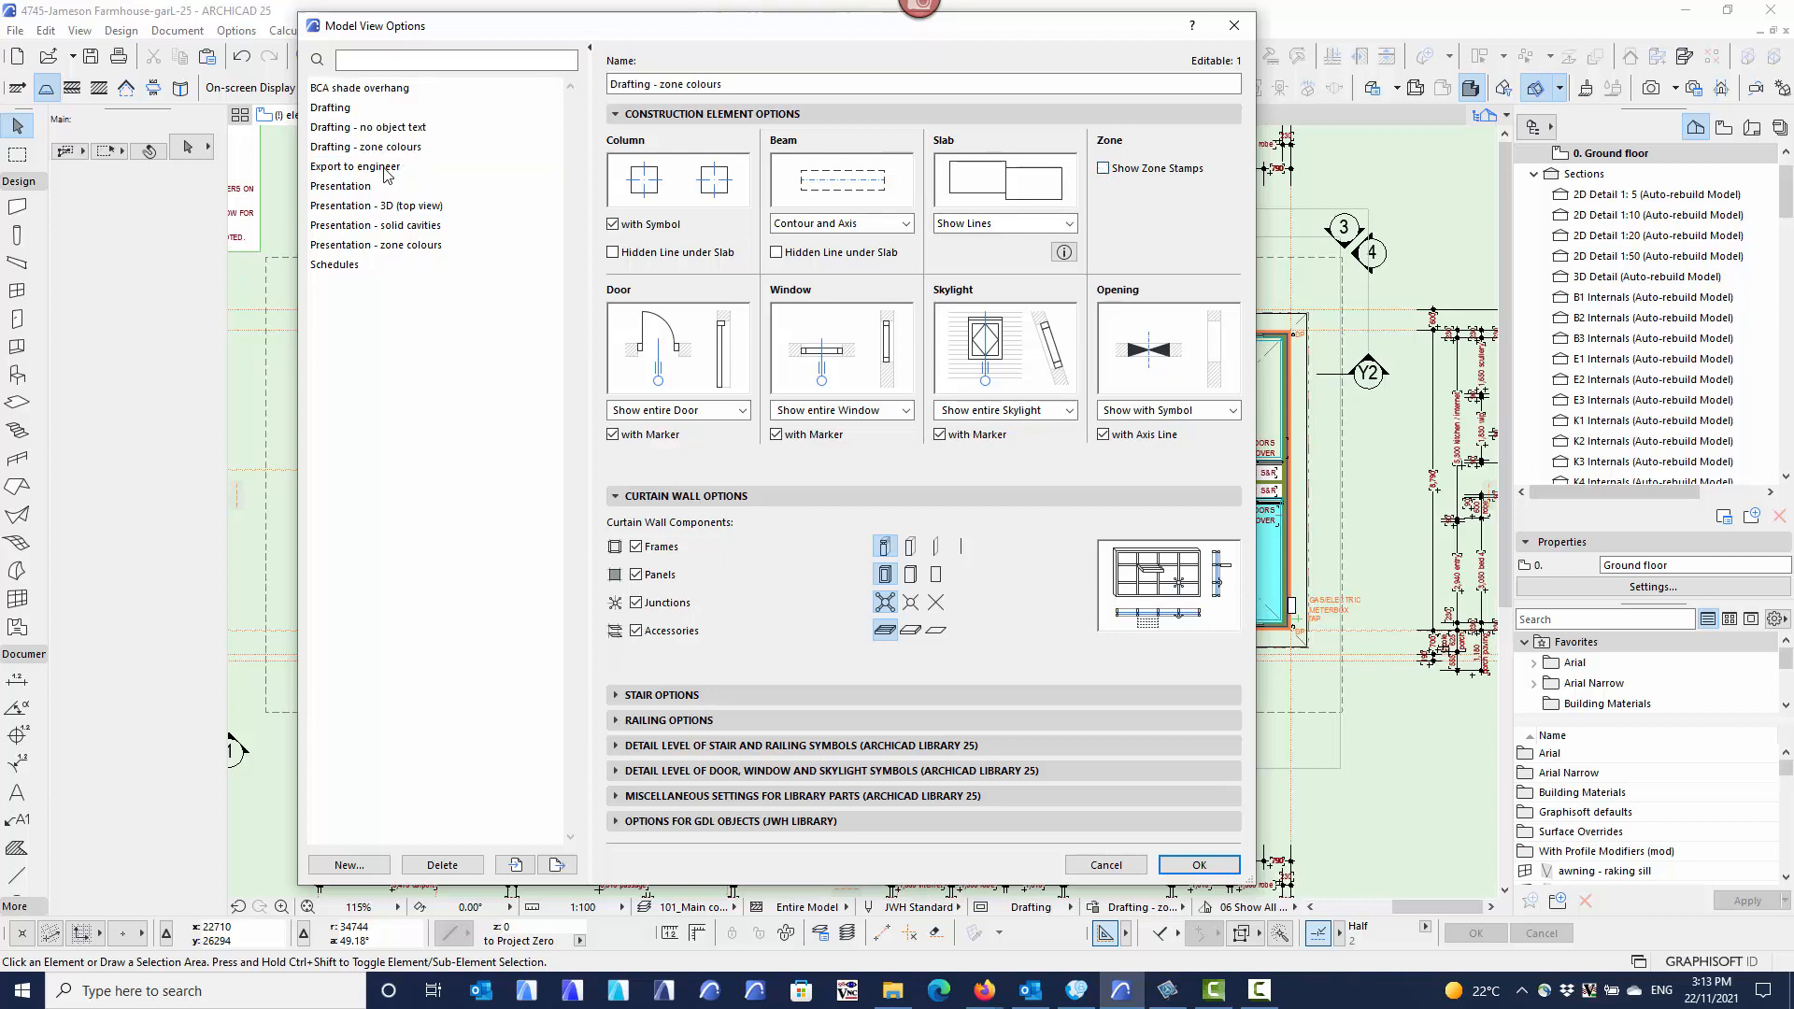
pyautogui.click(1103, 169)
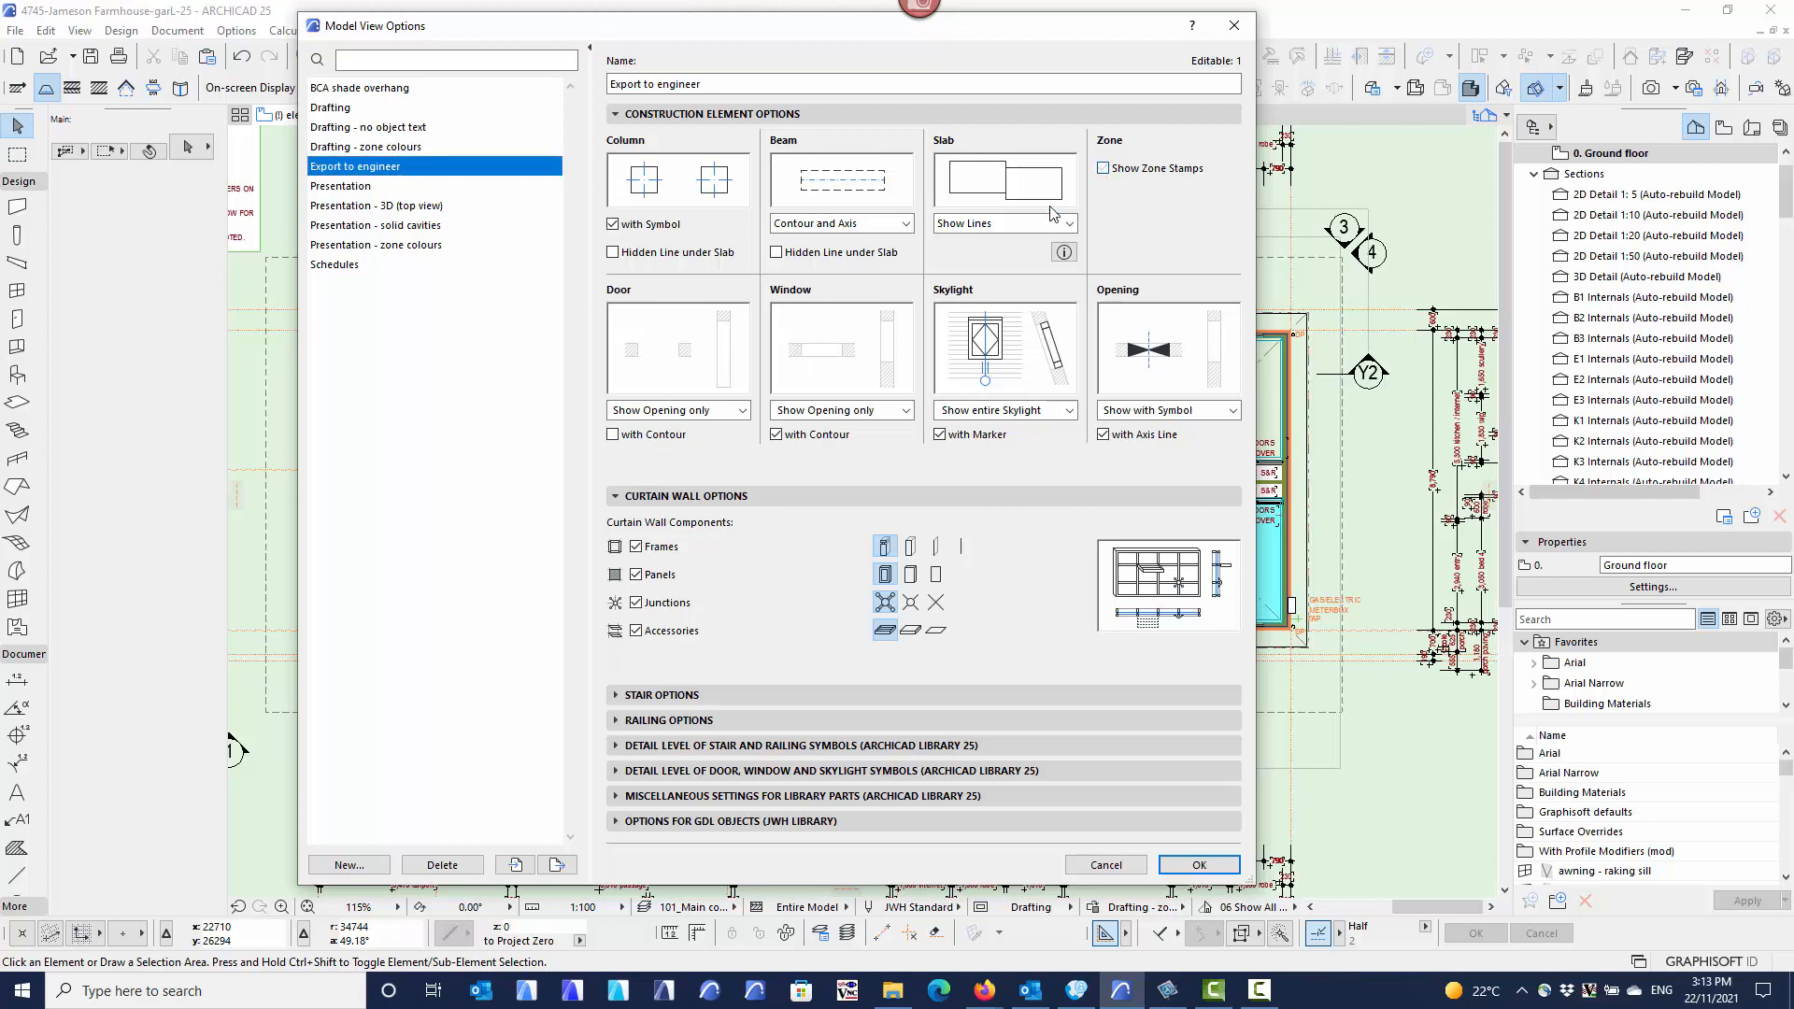
# Turn off Show Zone Stamps in the Presentation and Schedules model view options, and apply the changes with Drafting active.
pyautogui.click(358, 187)
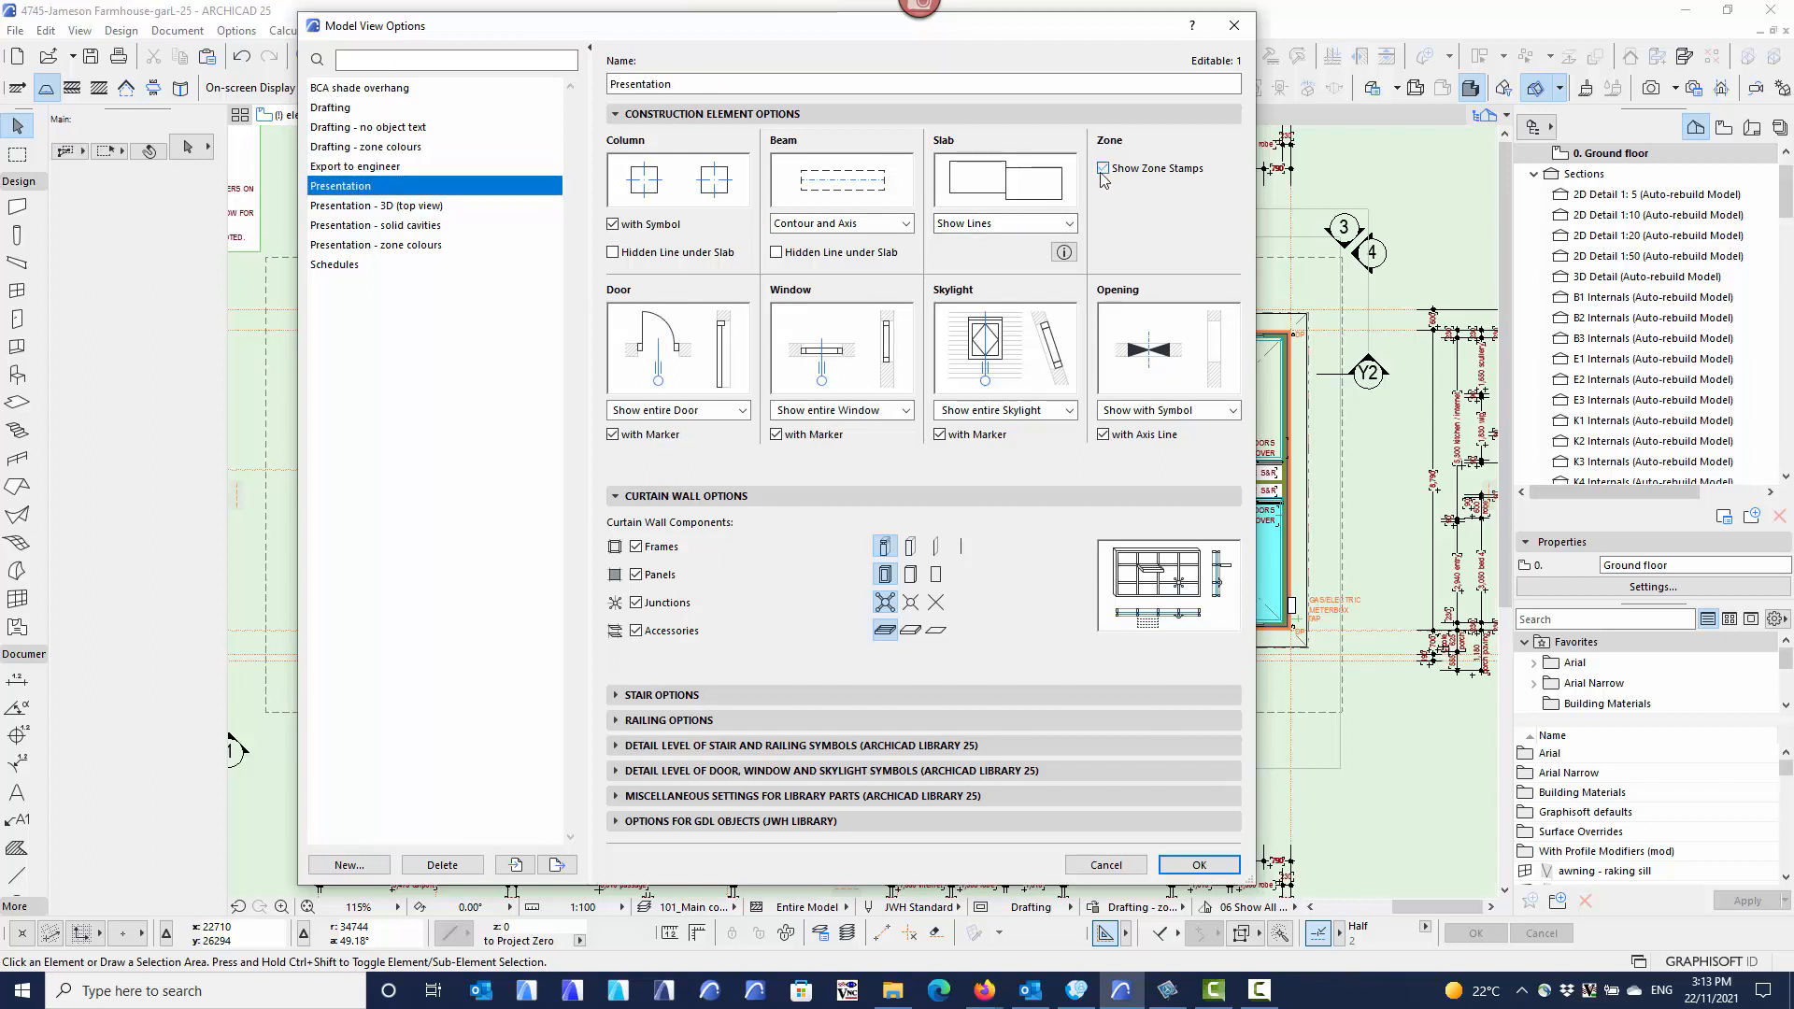
pyautogui.click(416, 207)
pyautogui.click(1103, 169)
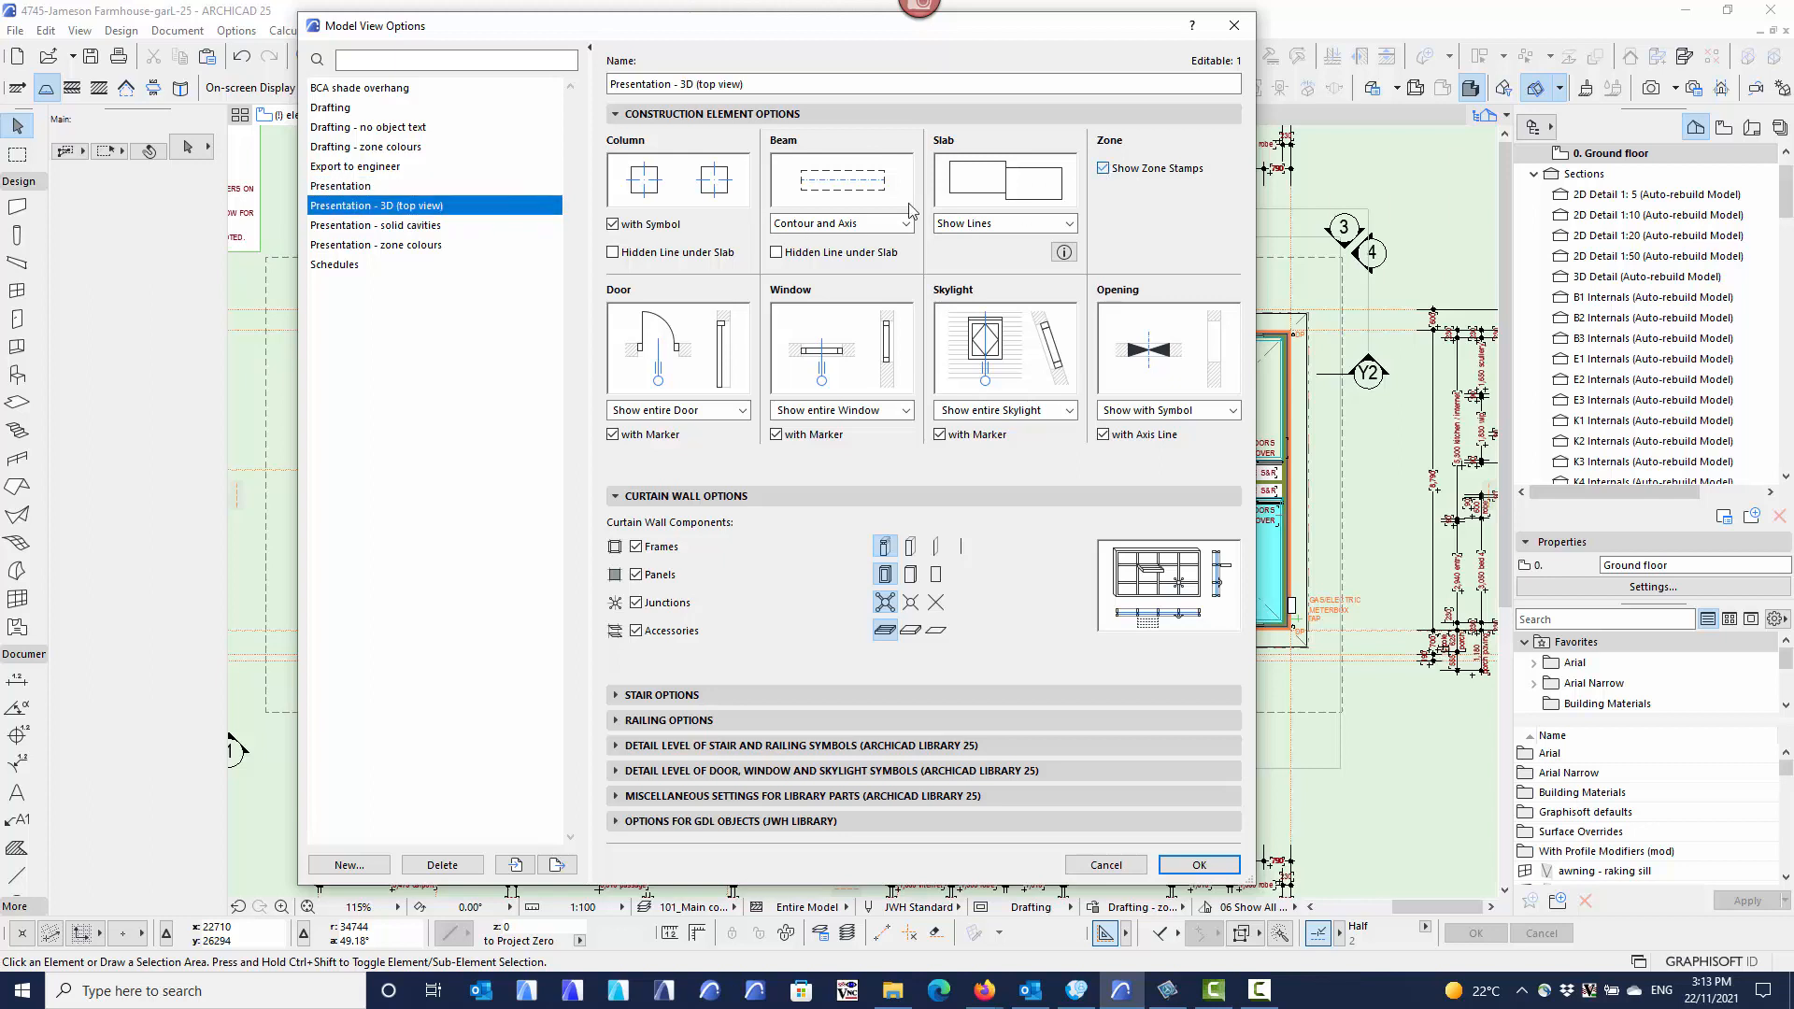
pyautogui.click(342, 228)
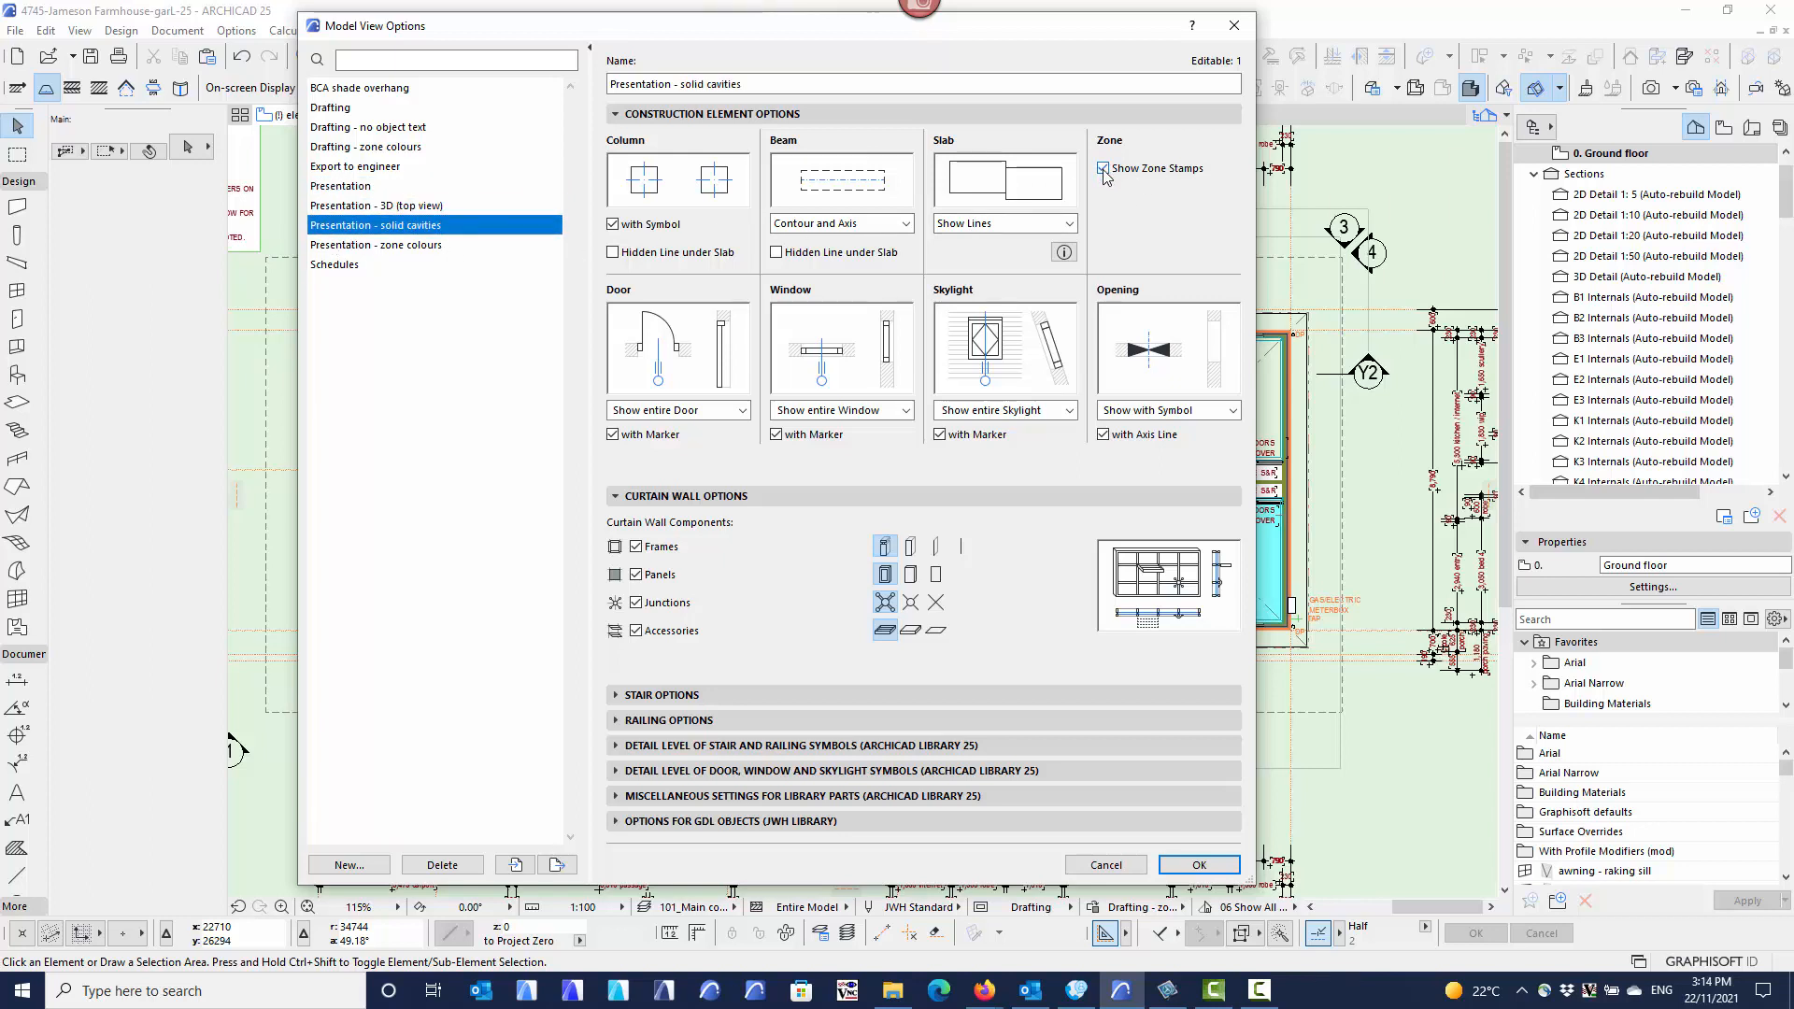
pyautogui.click(426, 265)
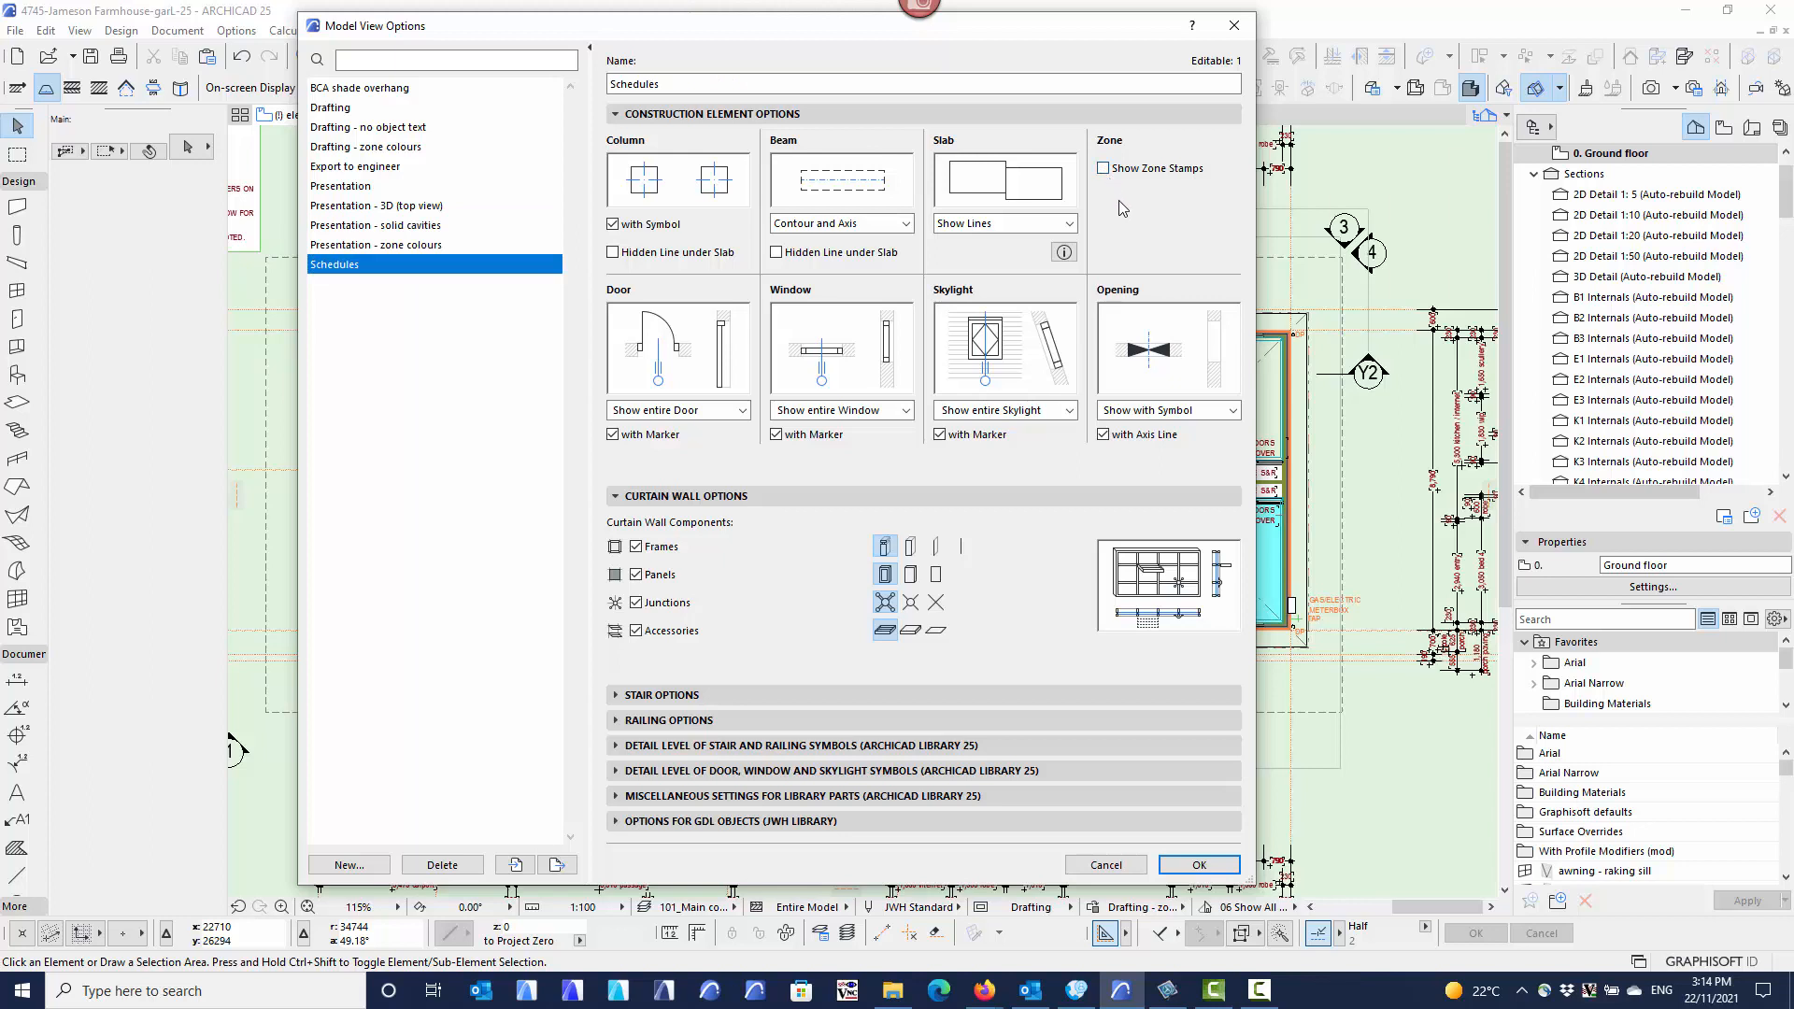
pyautogui.click(335, 111)
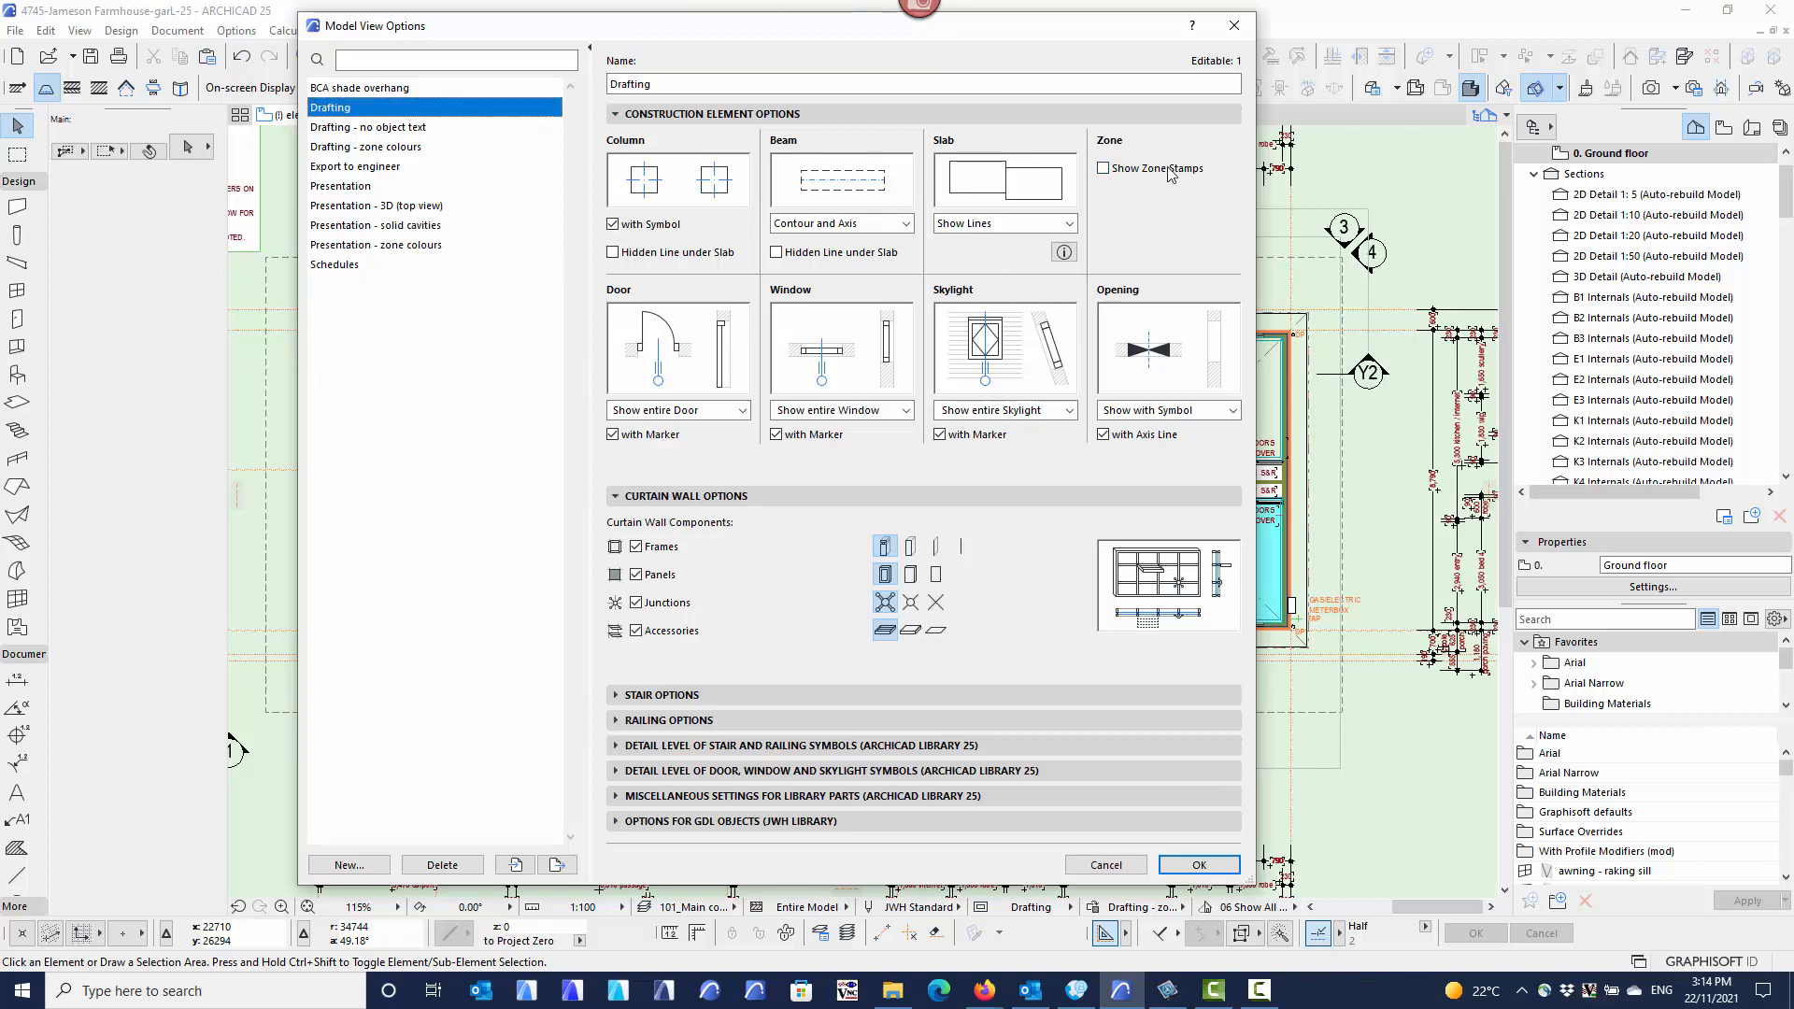
pyautogui.click(1198, 866)
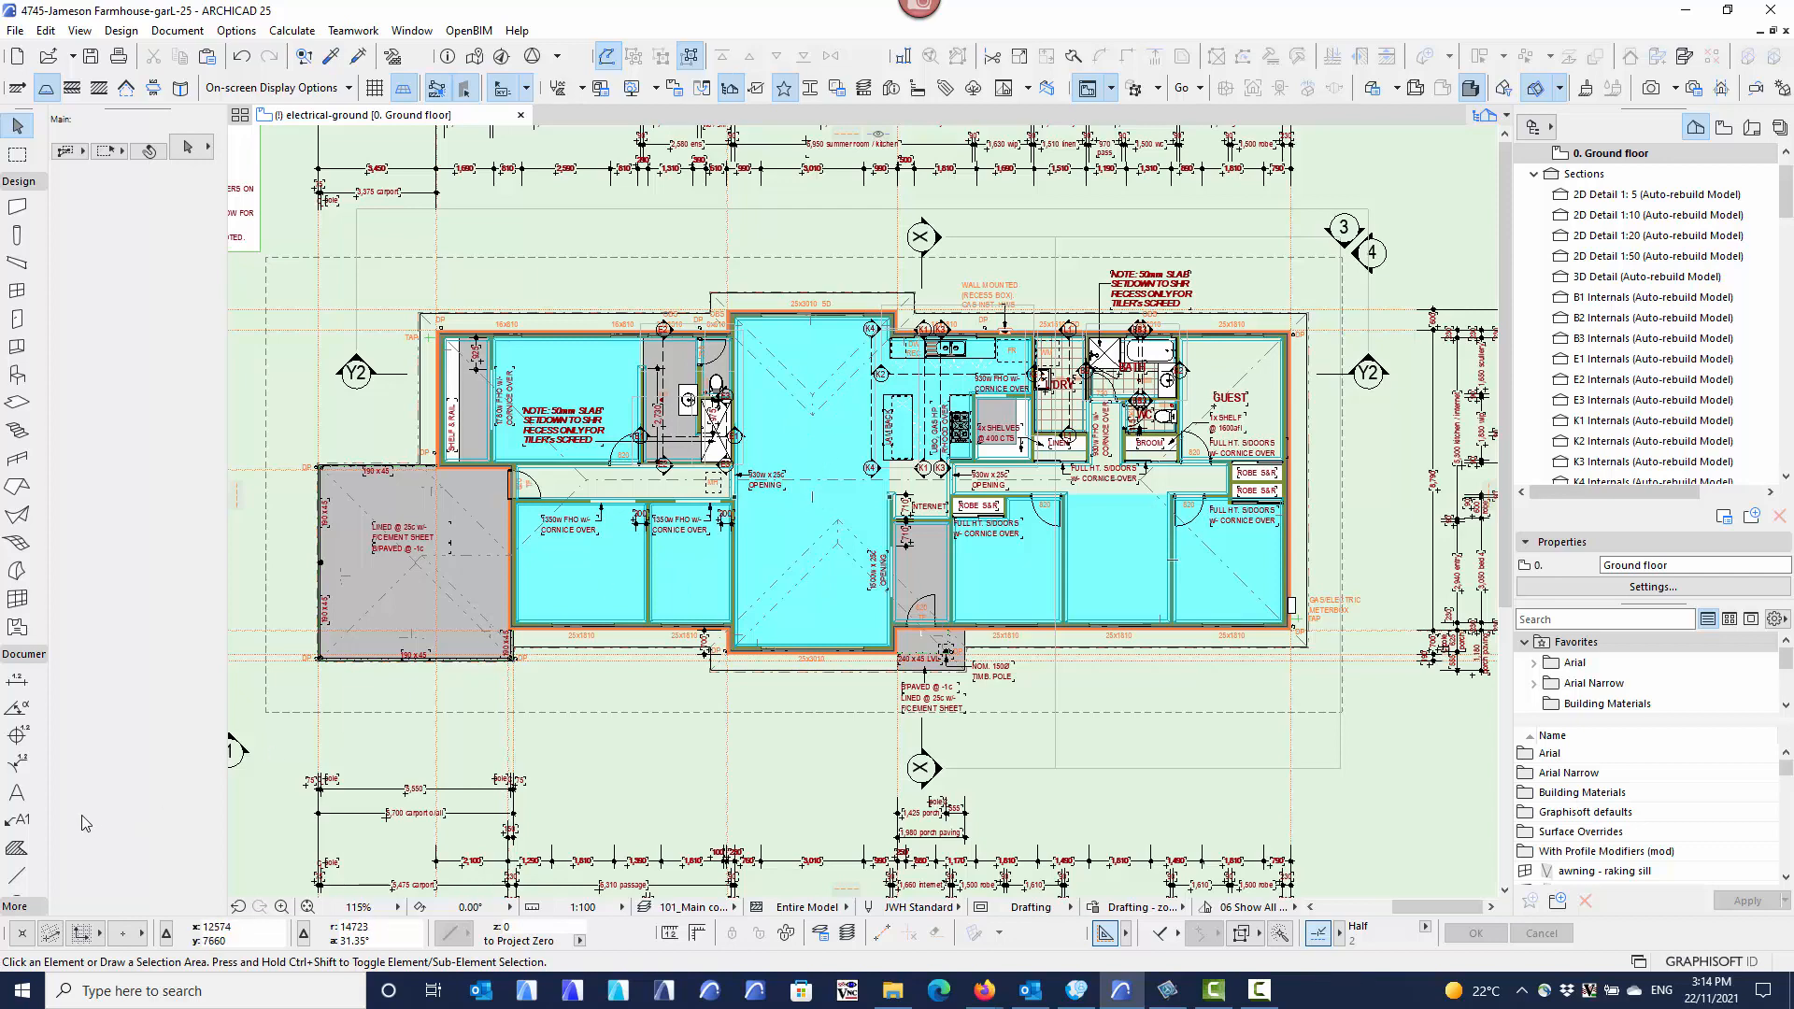
# Start the Label tool and set its default layer to Text, default (plan & elev).
pyautogui.click(16, 819)
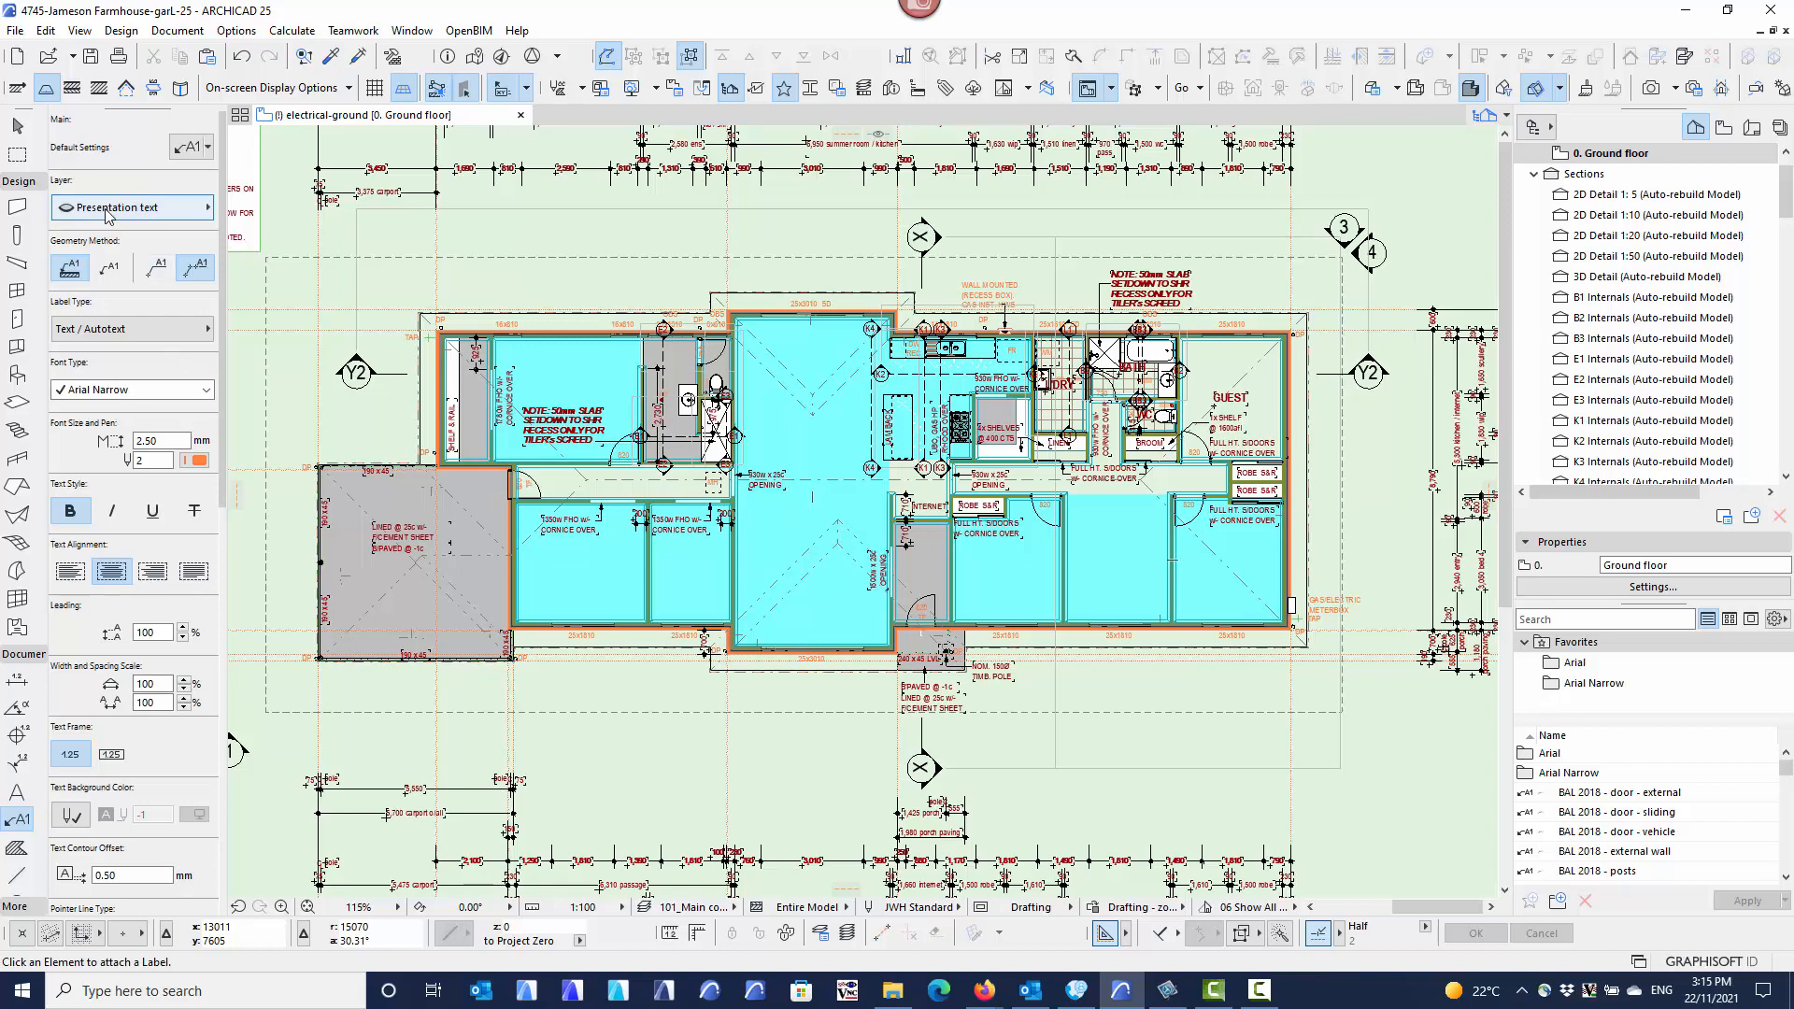
pyautogui.click(169, 216)
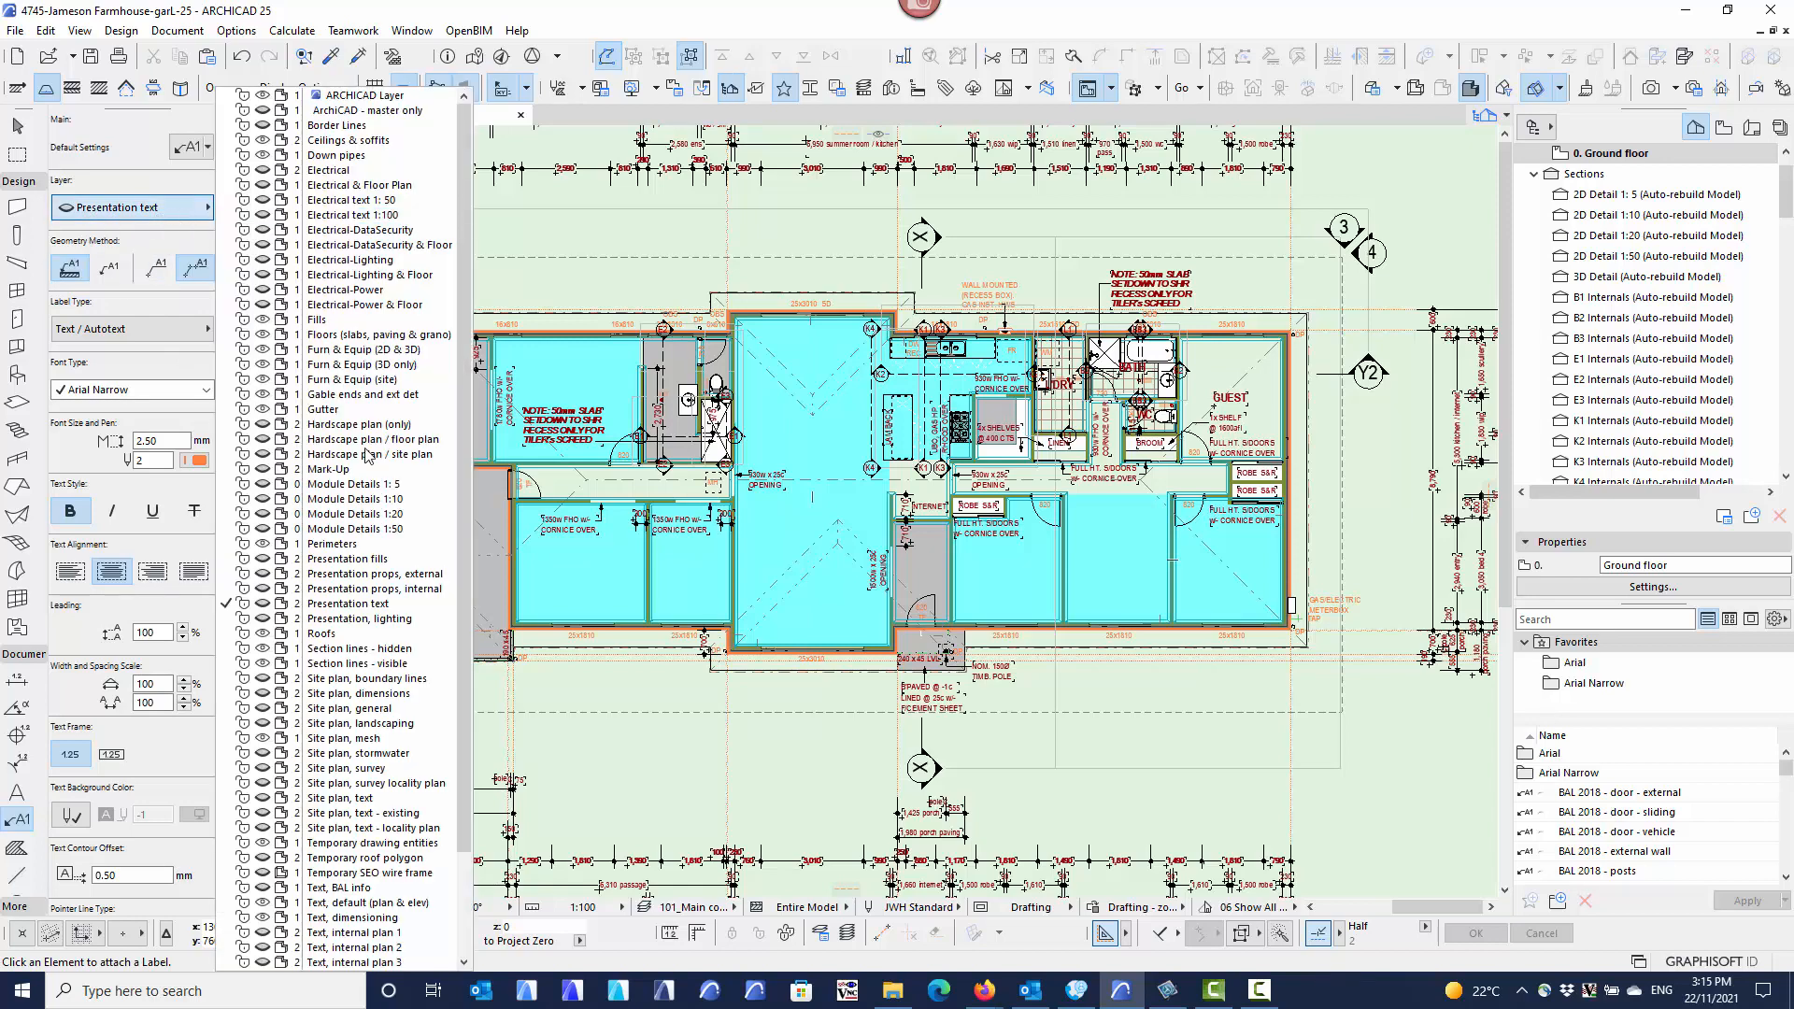
pyautogui.click(394, 902)
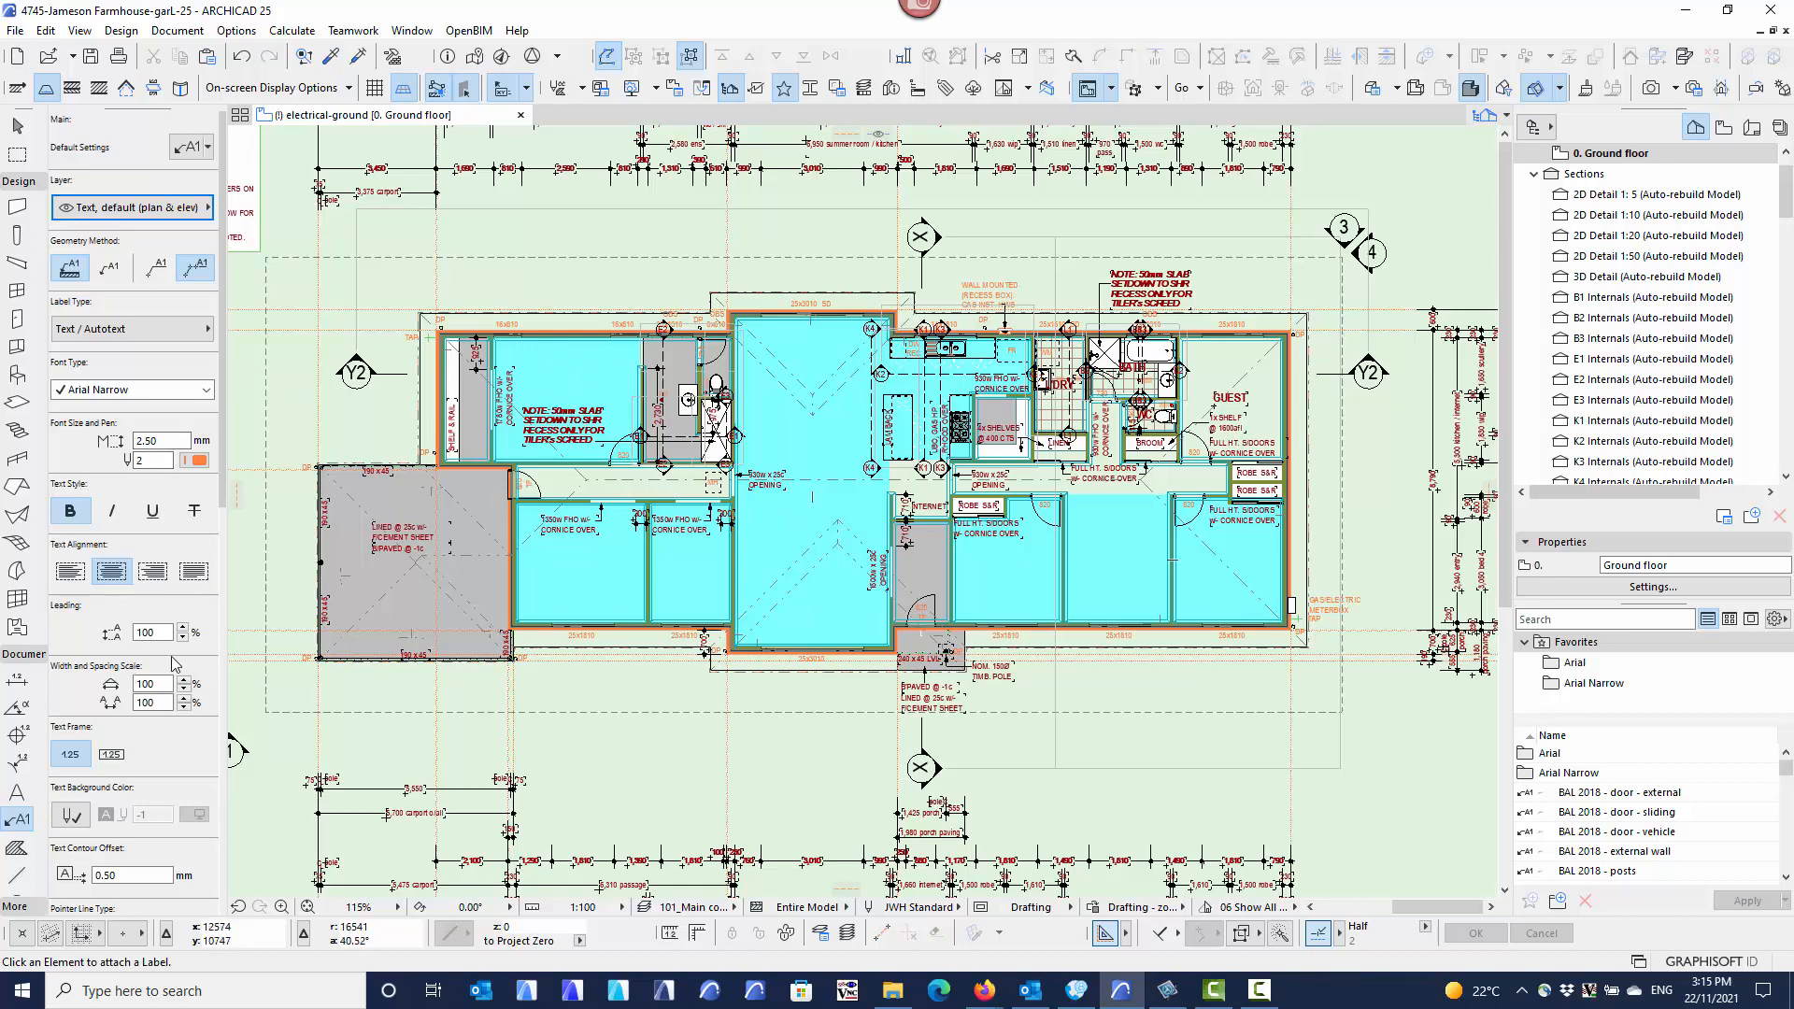
# Remove the pointer line from the label defaults and set the connection point to the centre.
pyautogui.scroll(-7, 112, 635)
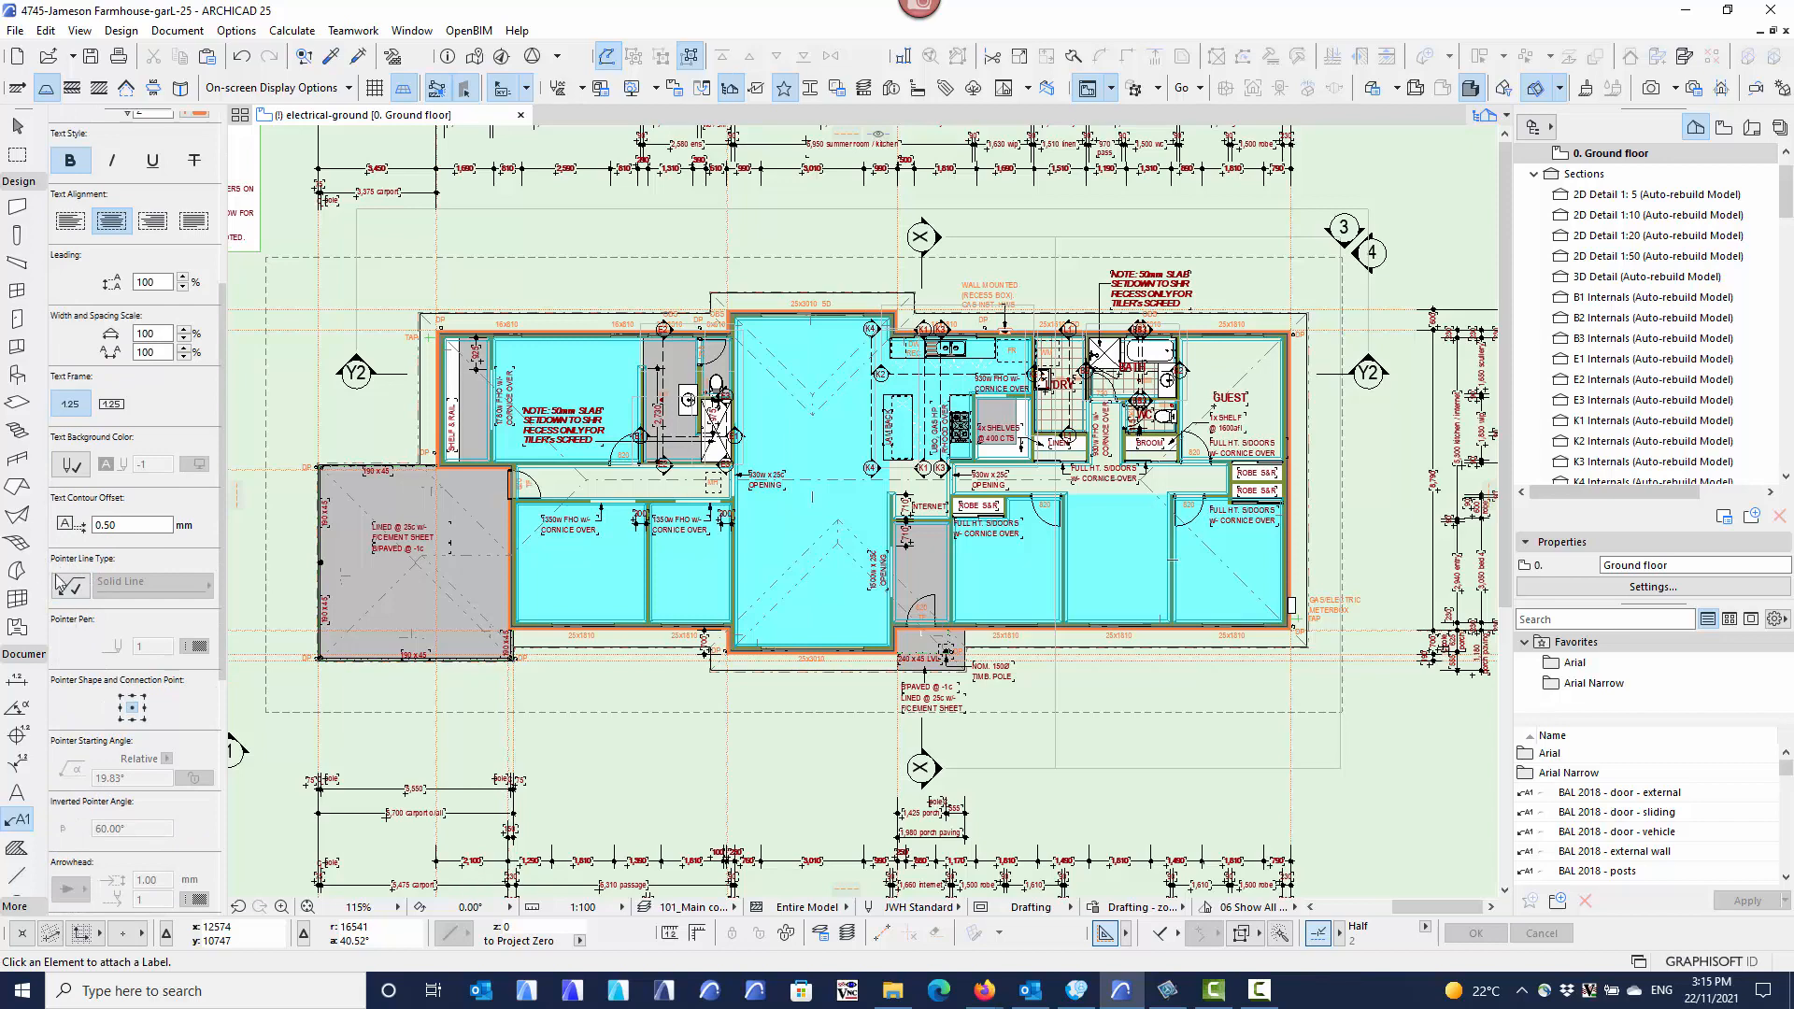
pyautogui.click(74, 595)
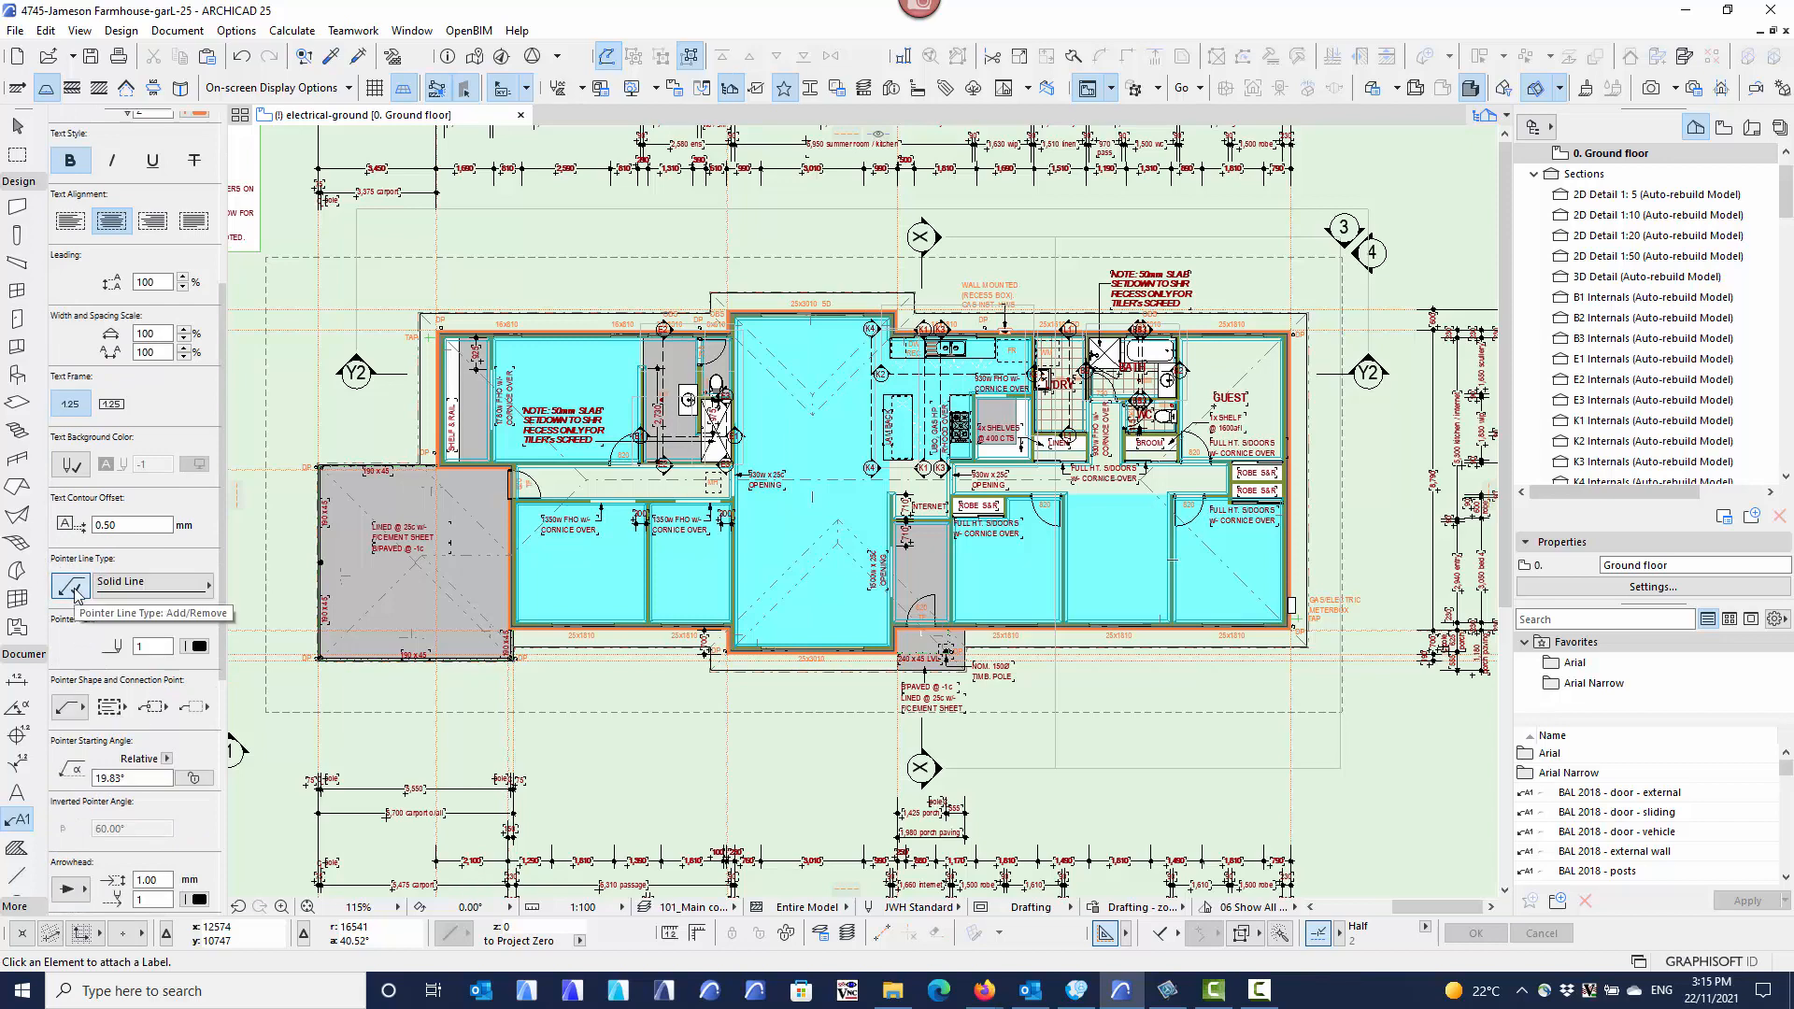
pyautogui.click(74, 591)
pyautogui.click(70, 594)
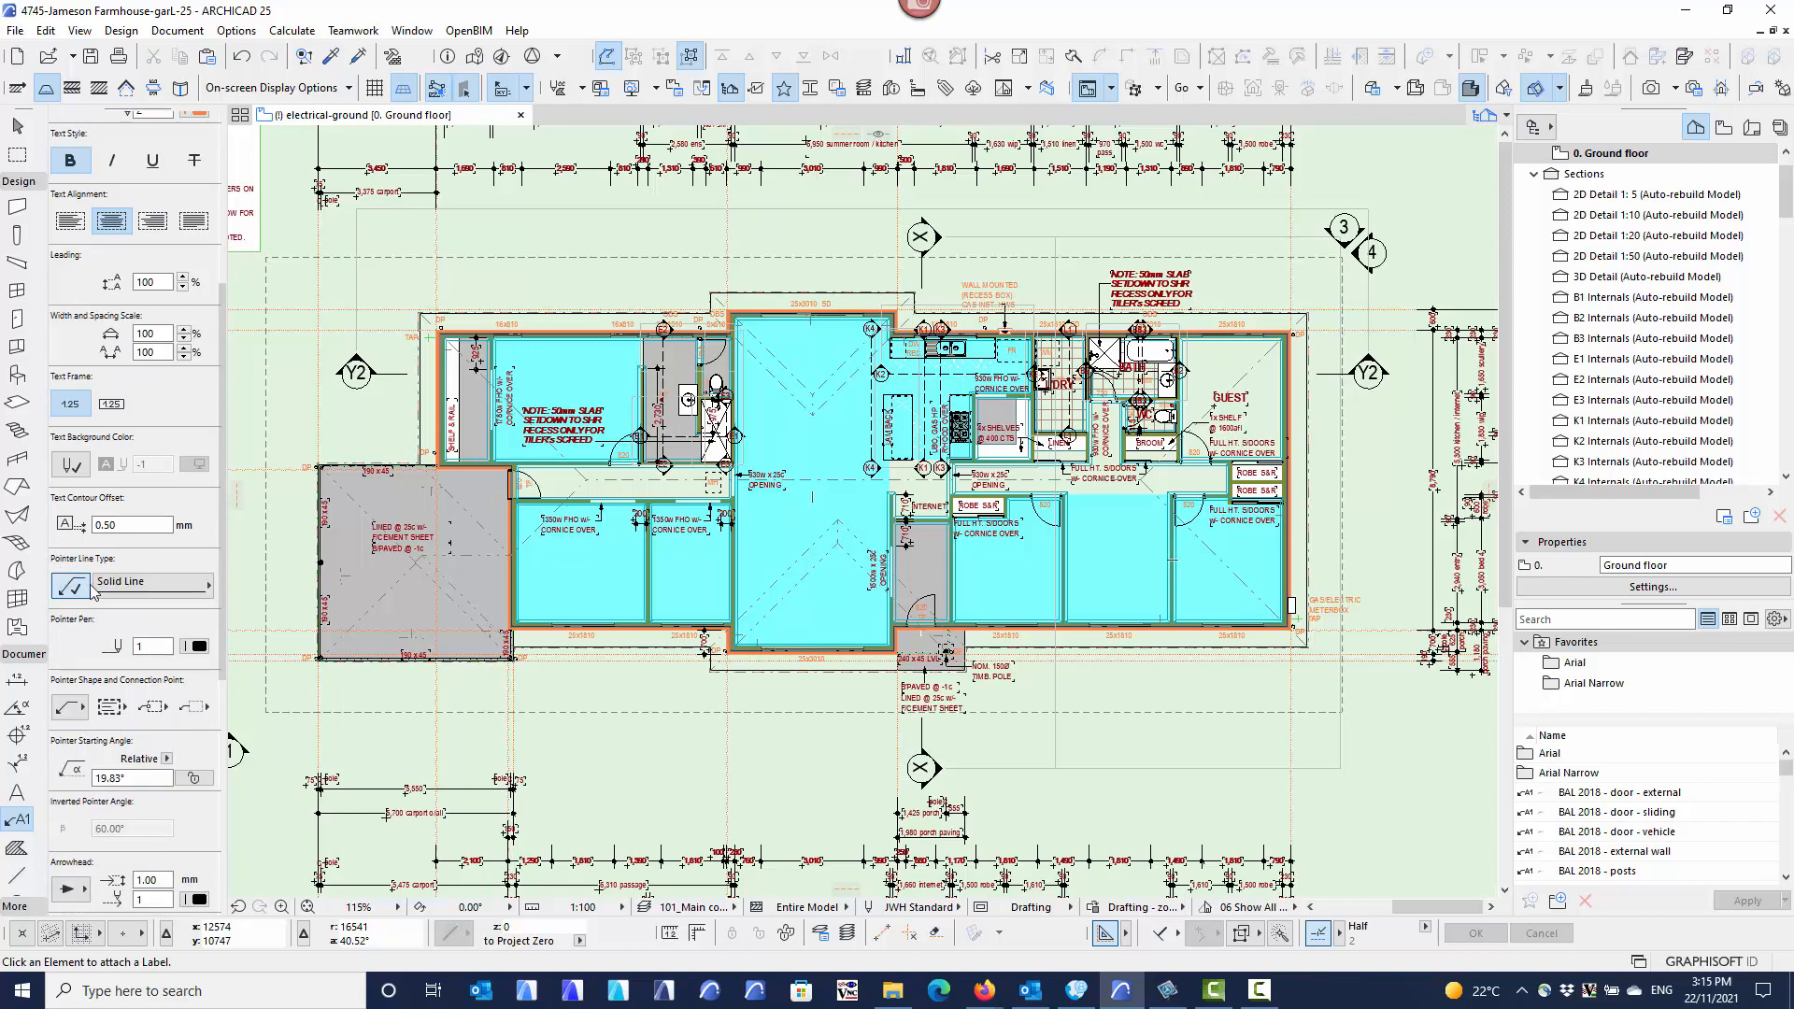
pyautogui.click(78, 596)
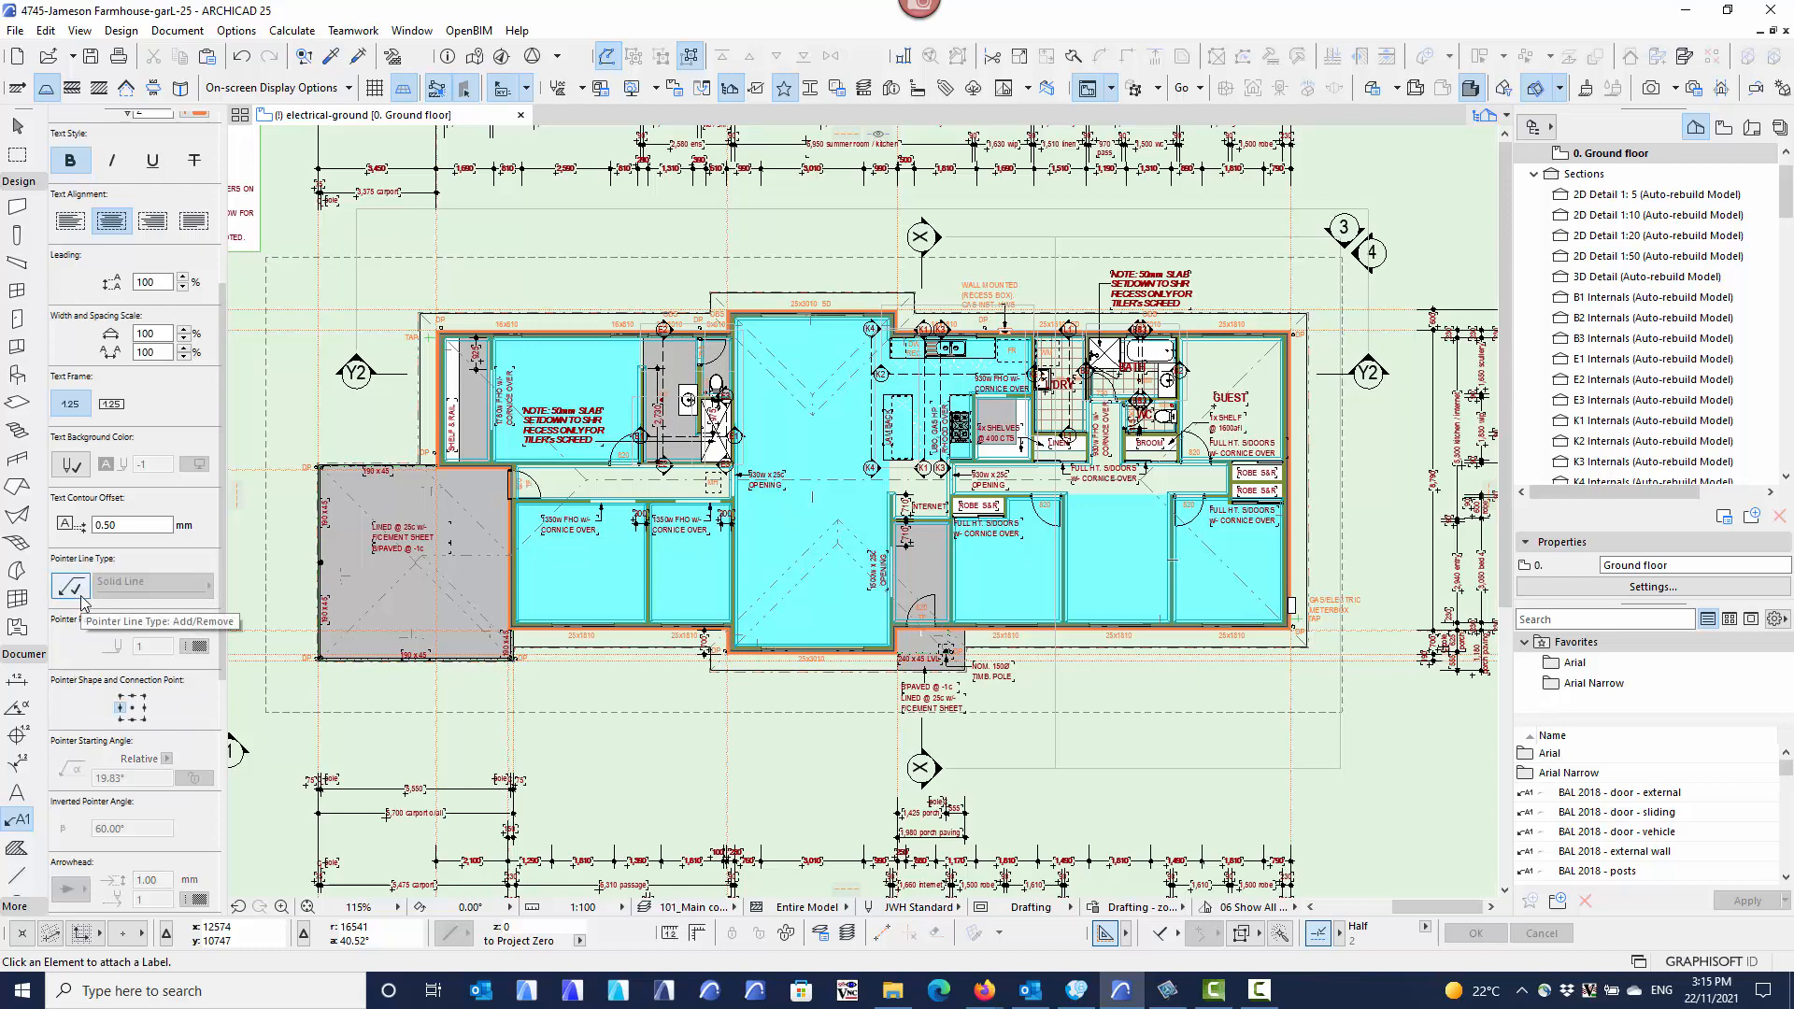
pyautogui.click(131, 707)
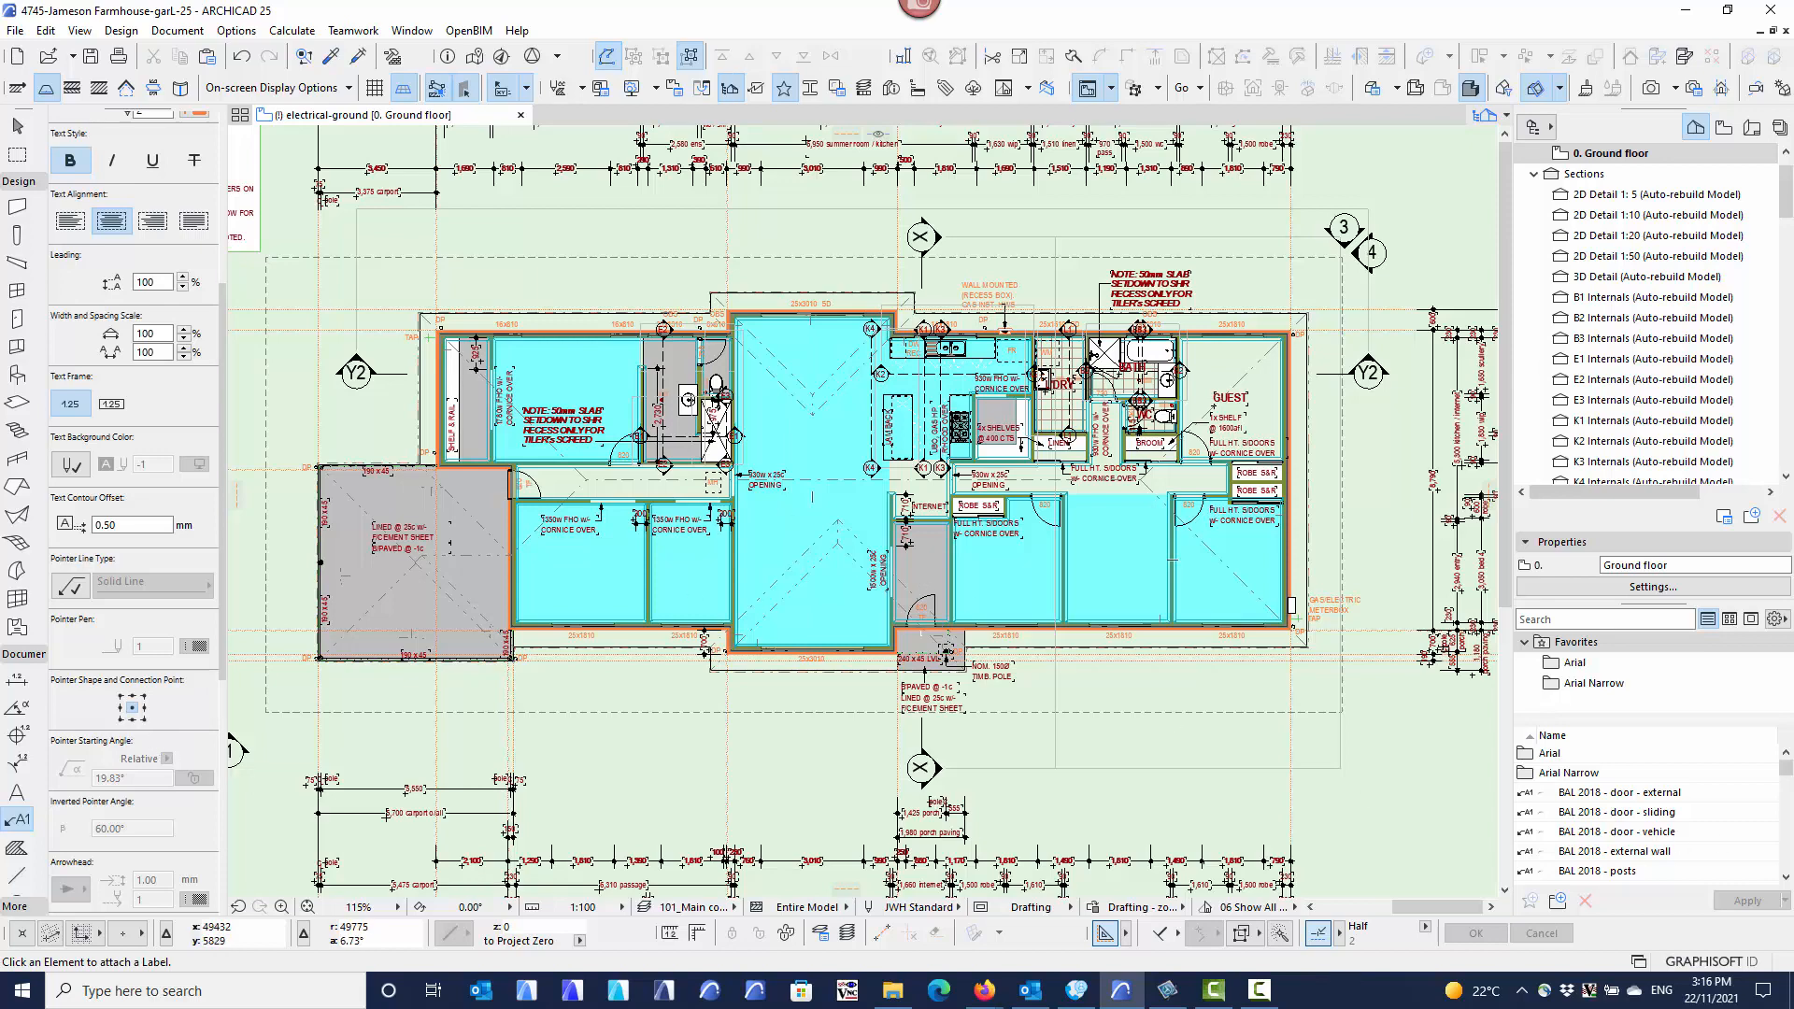
# Look at the import and export options for favorites, then return to the main label settings.
pyautogui.click(1774, 621)
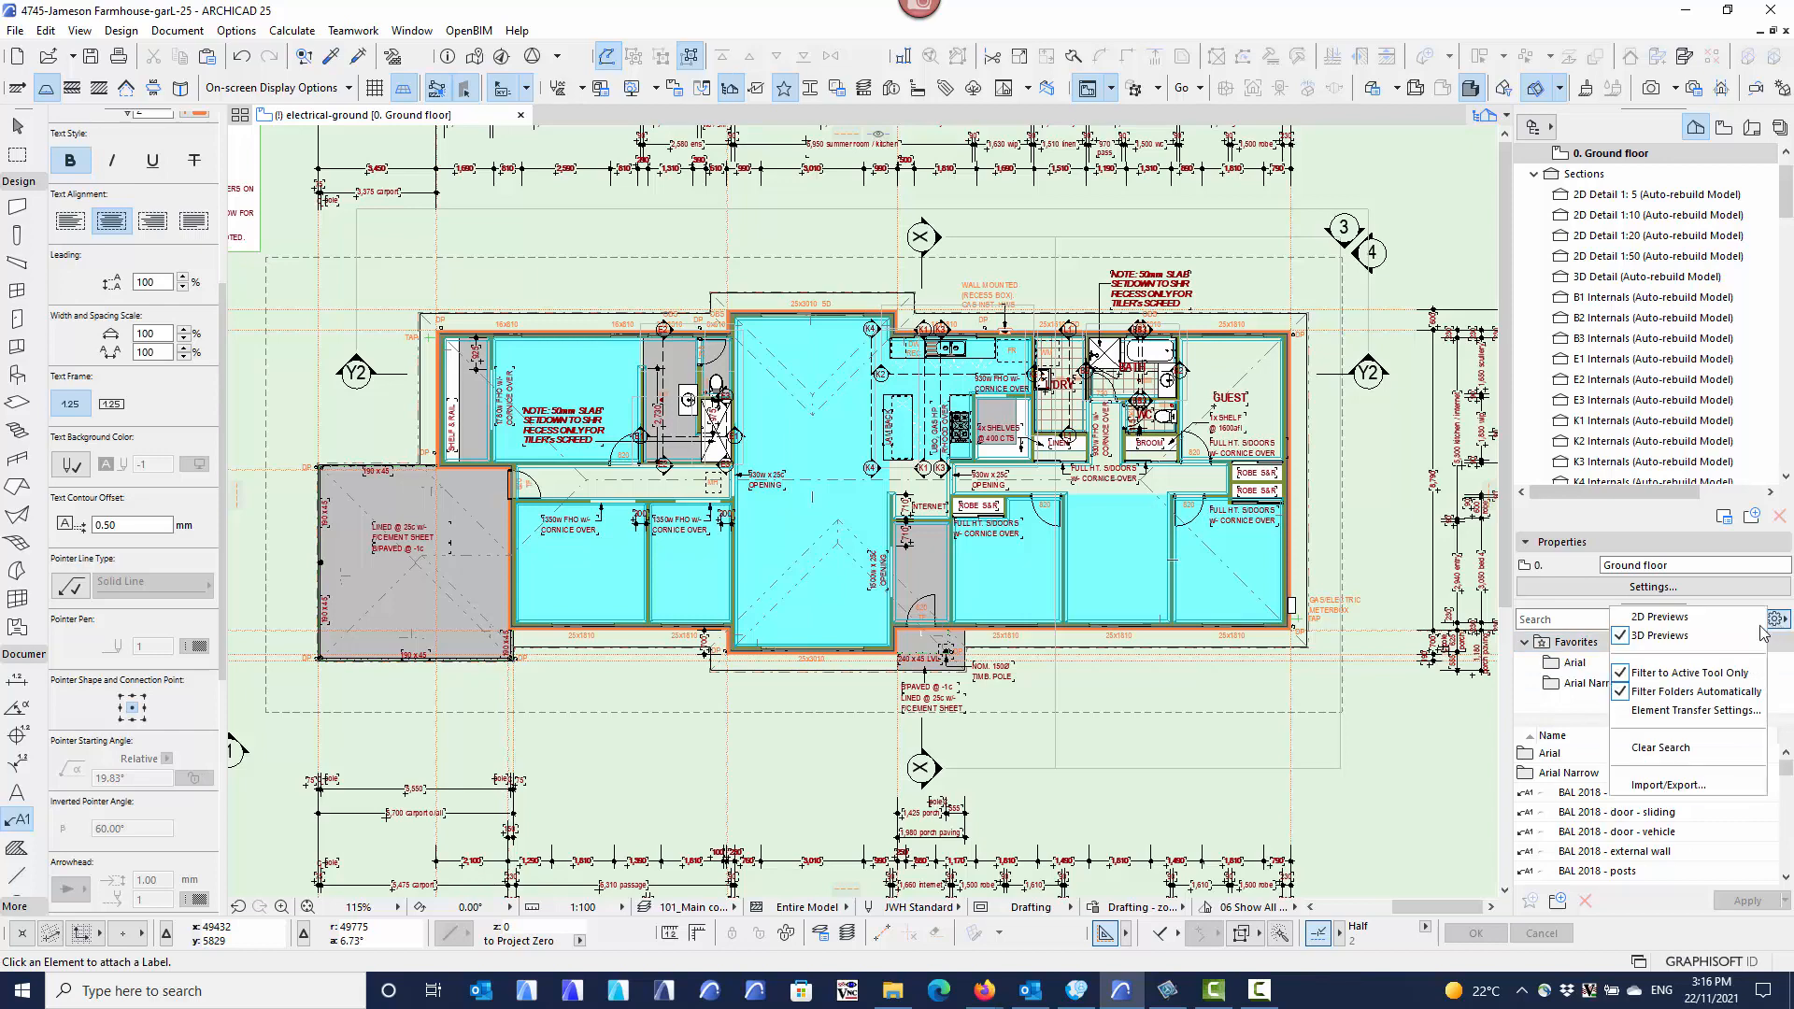
pyautogui.click(1694, 788)
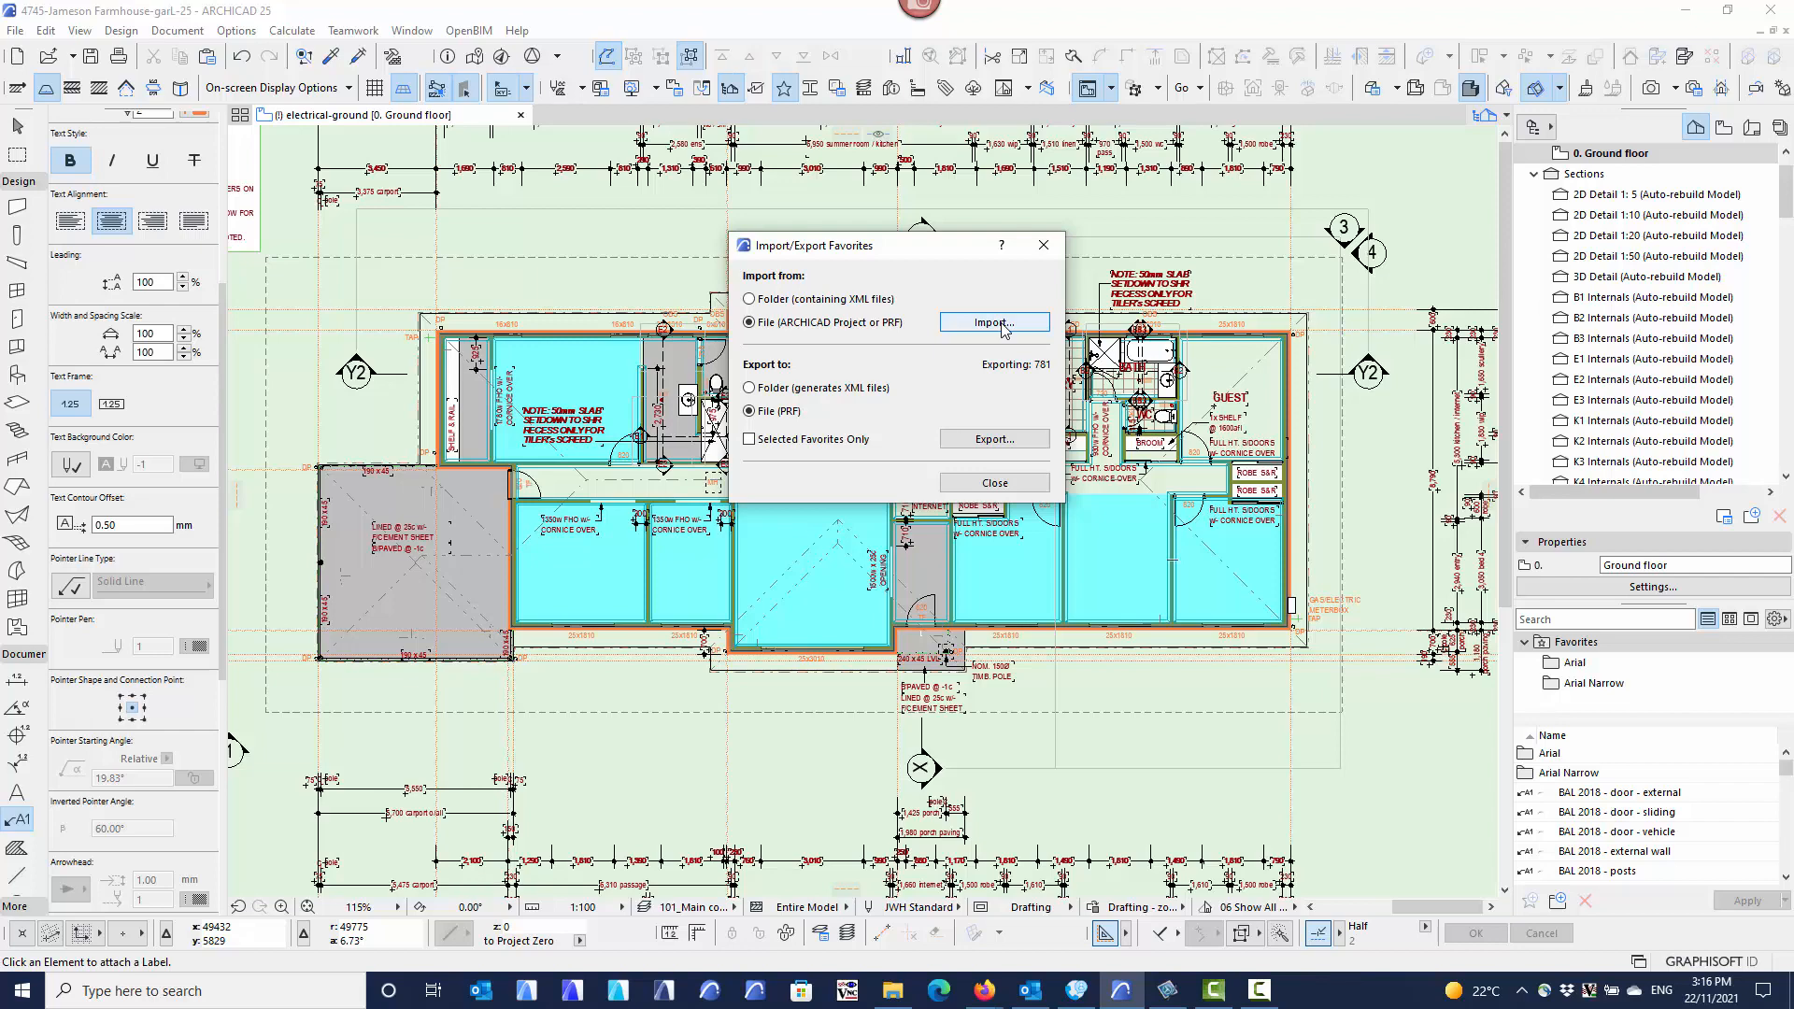
pyautogui.click(978, 484)
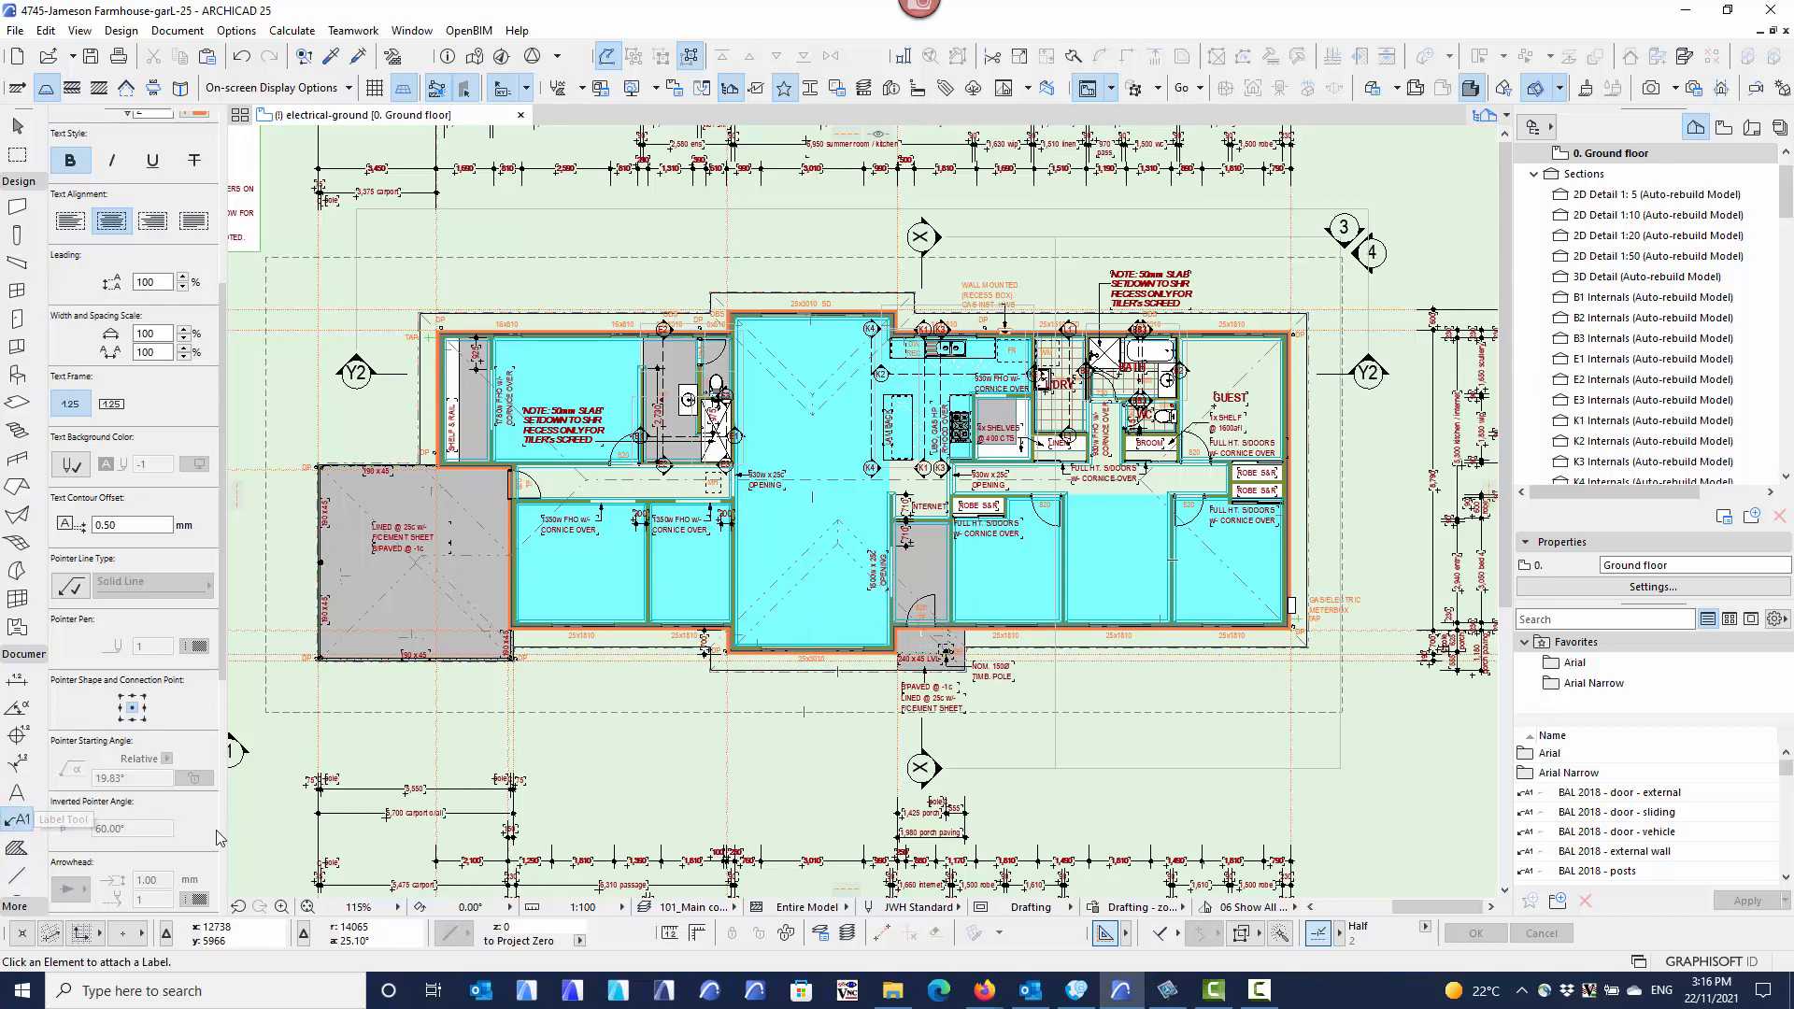
pyautogui.scroll(5, 178, 844)
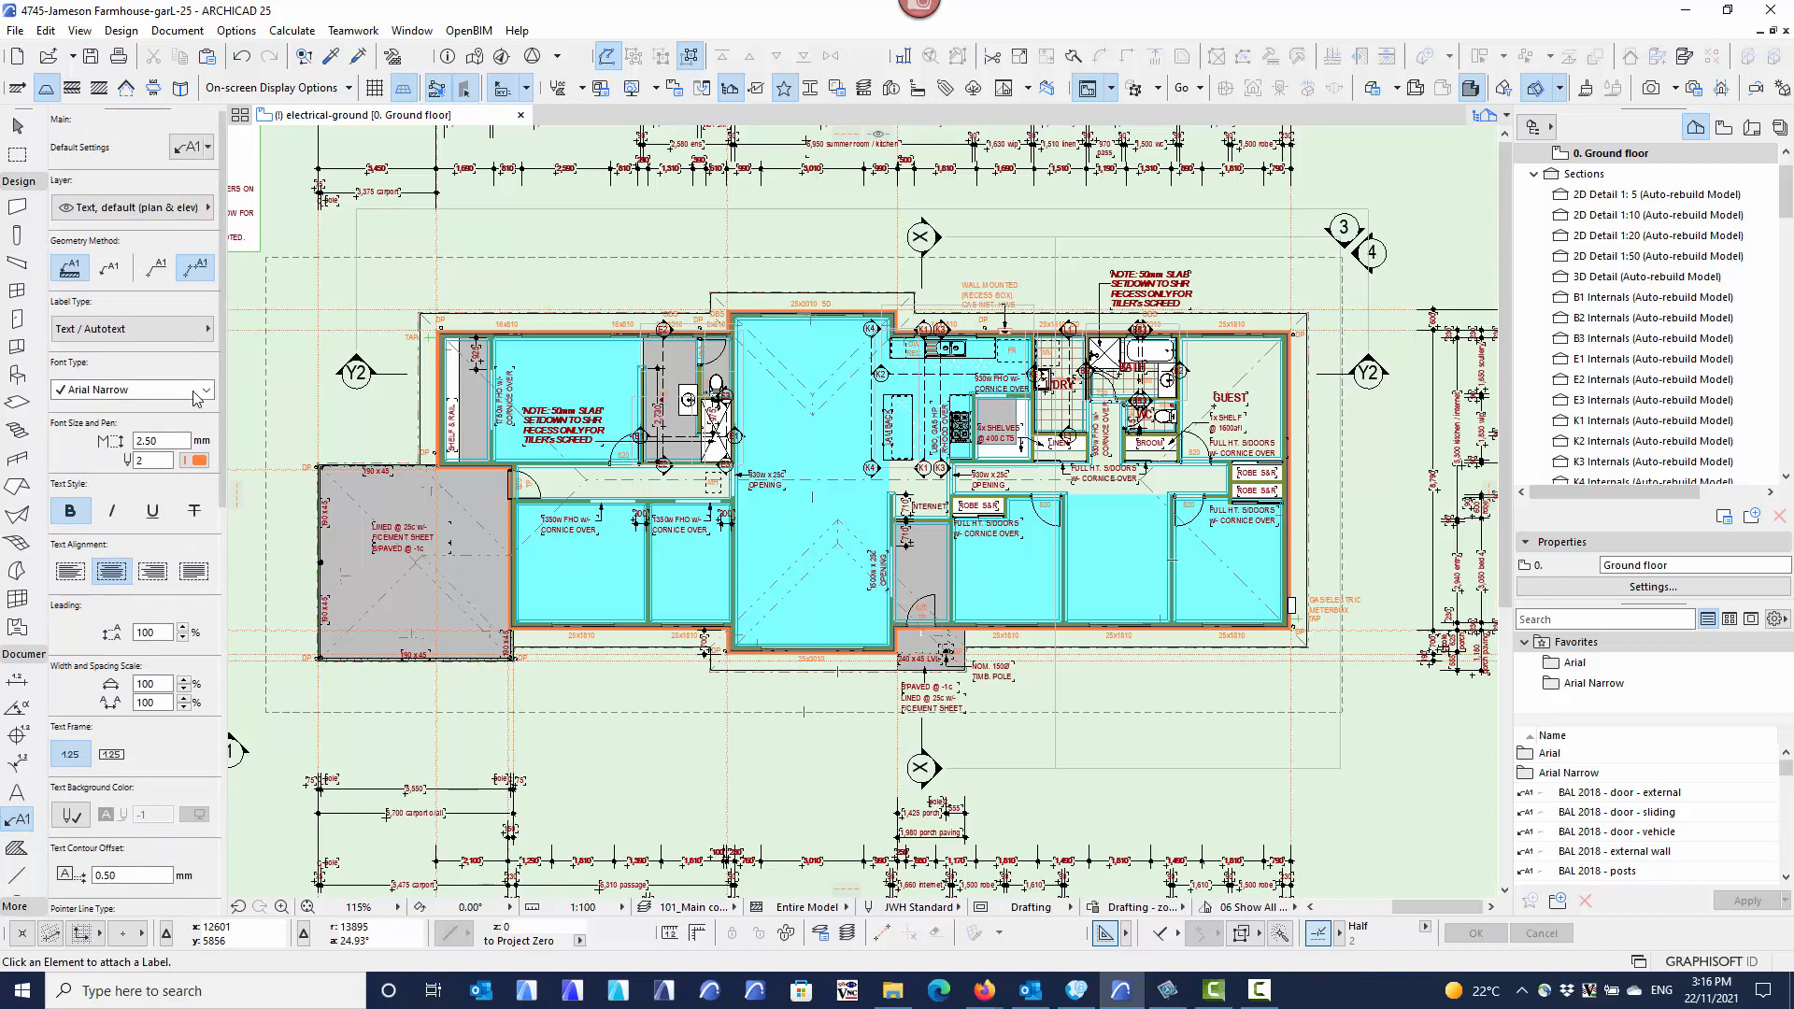
# Browse the label favorites and pick the Zone name (autotext) - floor plan favorite for the Label tool.
pyautogui.click(209, 148)
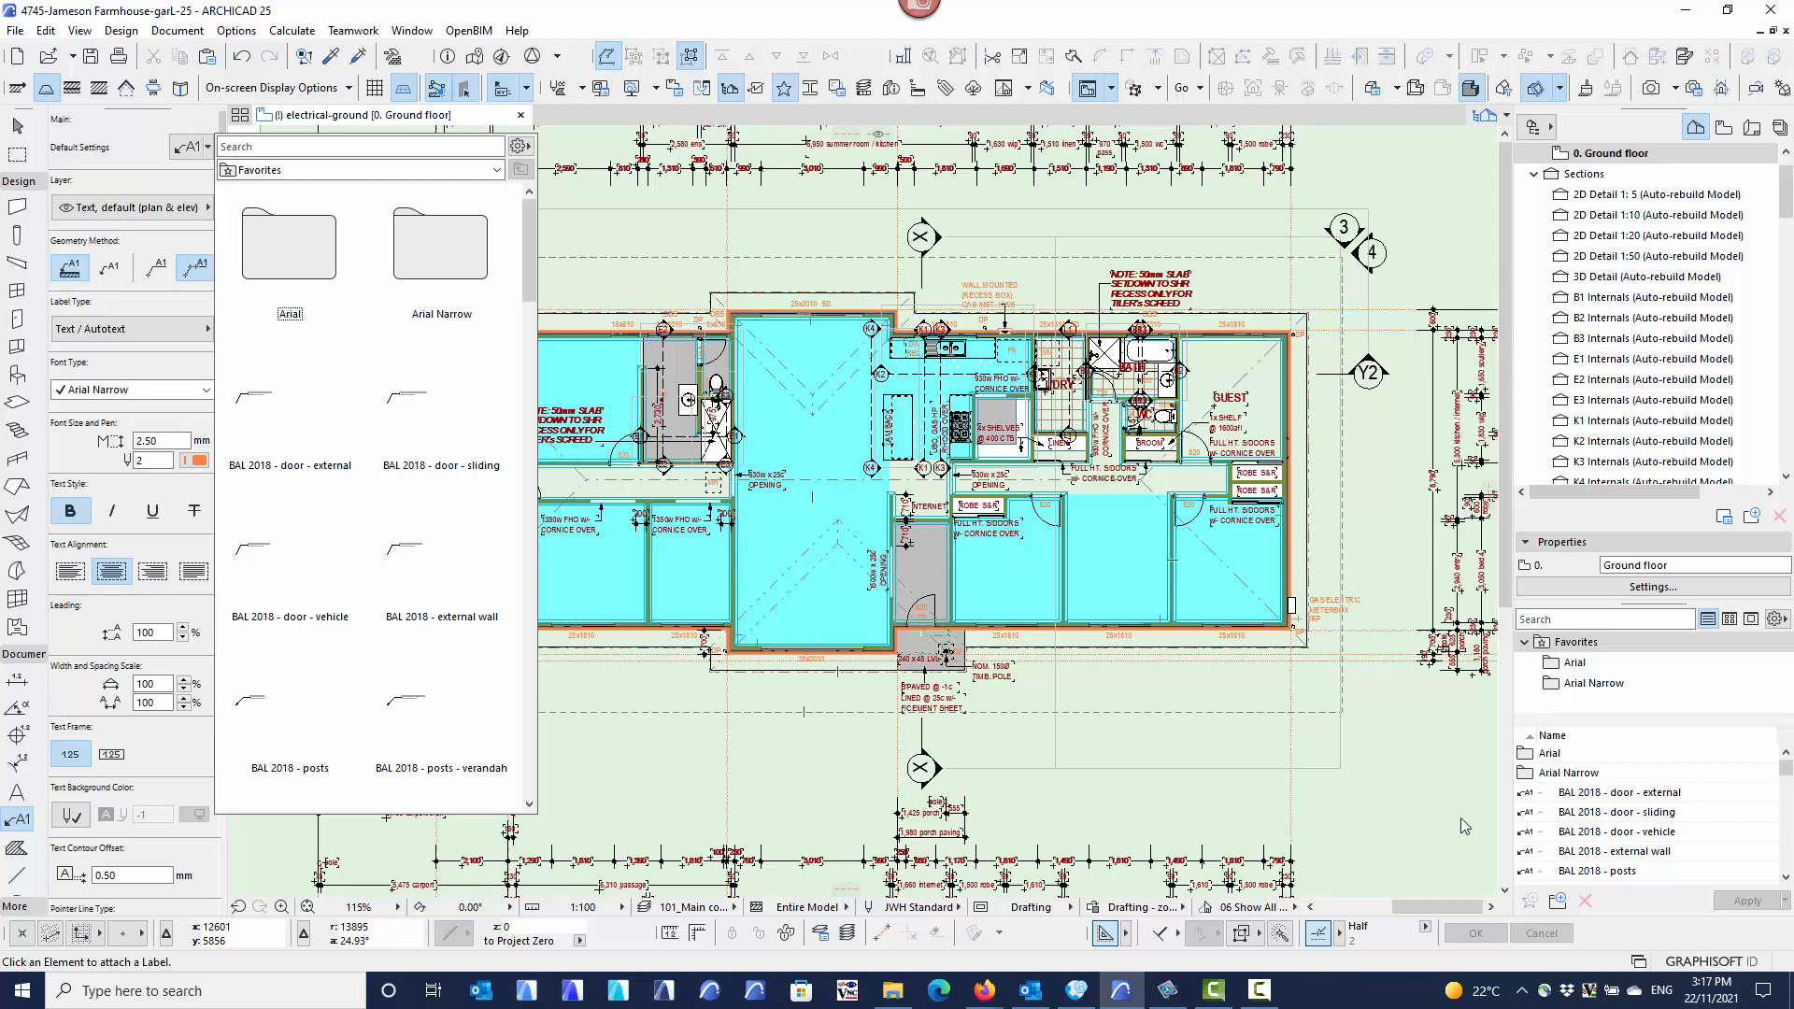
pyautogui.click(209, 150)
pyautogui.scroll(-10, 1781, 781)
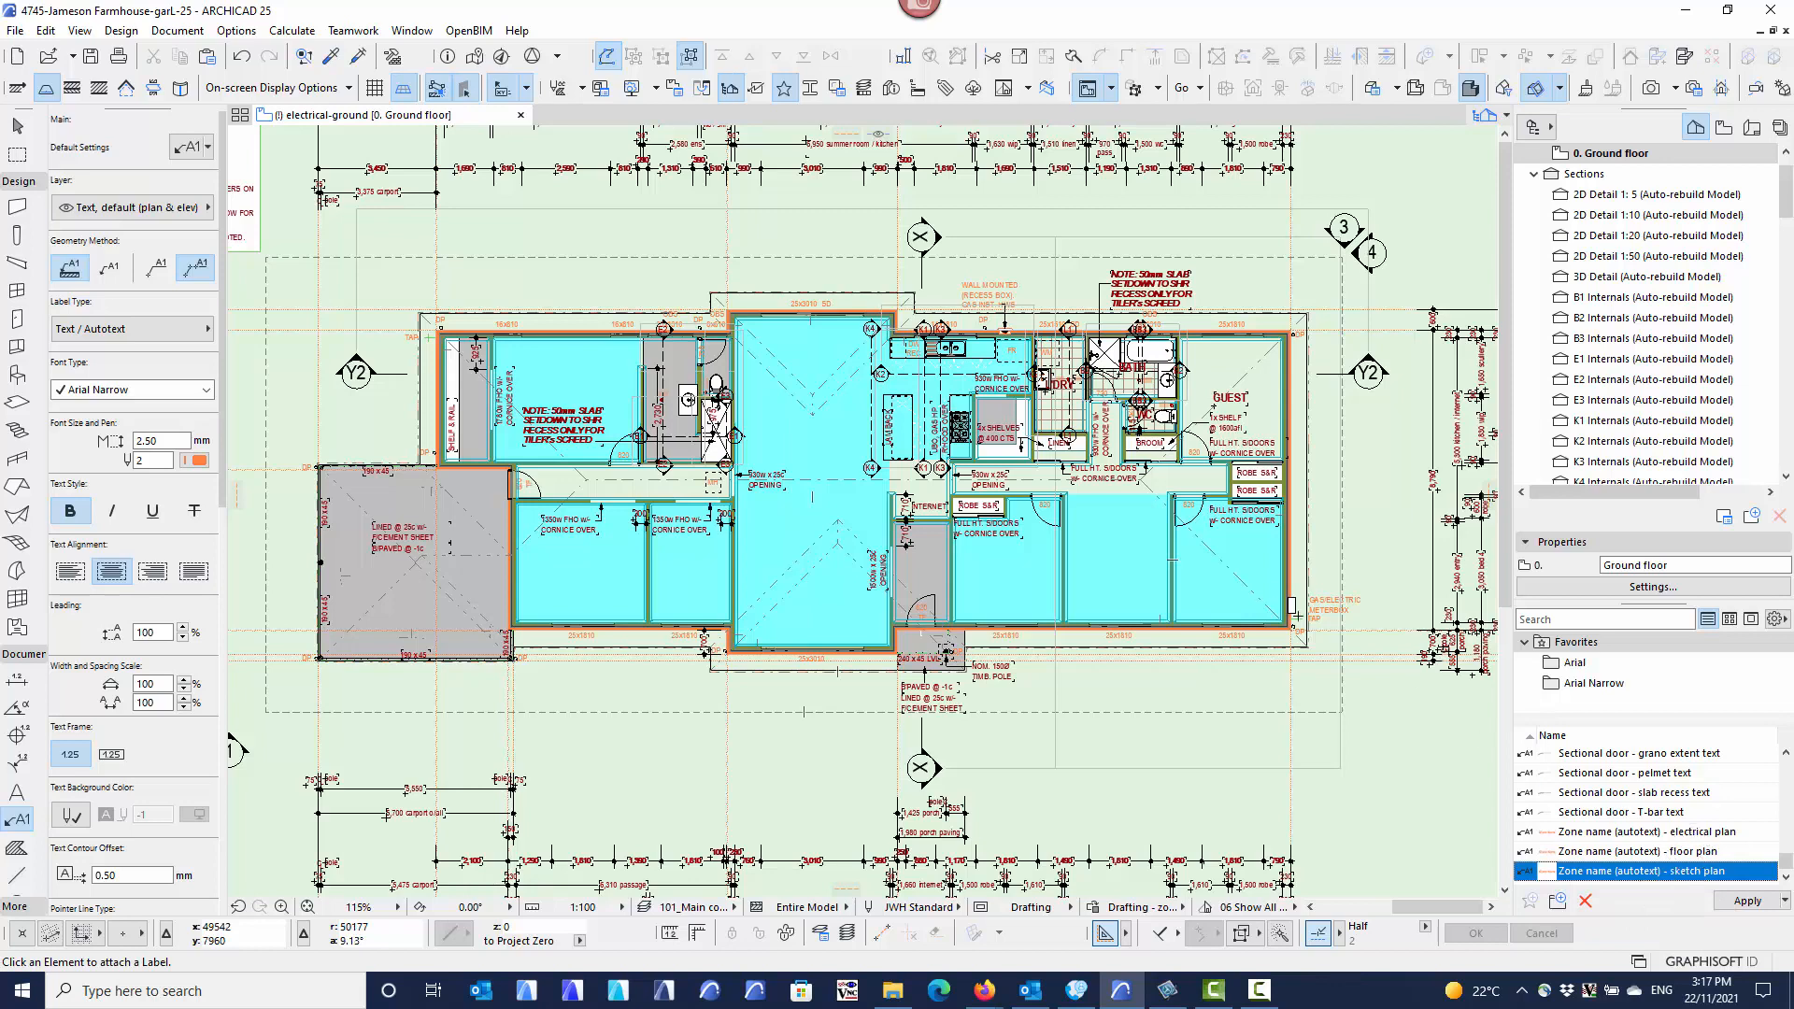
pyautogui.click(1677, 852)
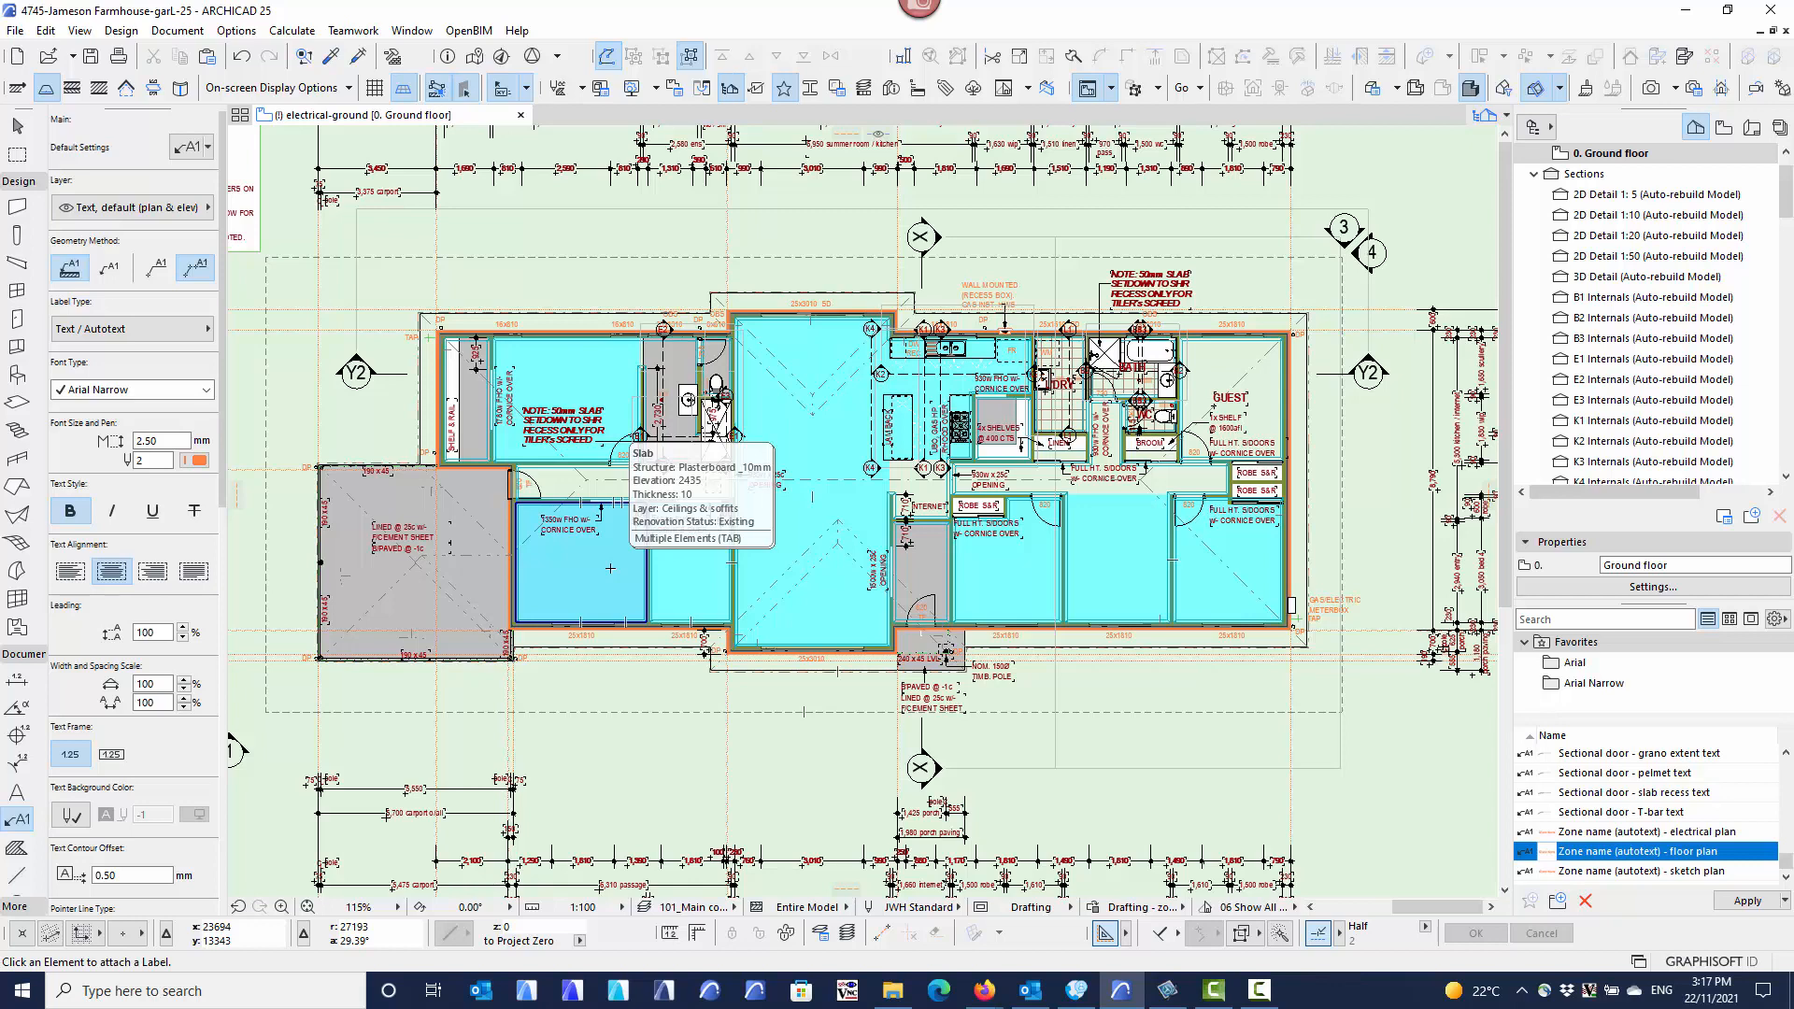
# Attach a zone name label to the home theatre zone and undo its placement.
pyautogui.press('Tab')
pyautogui.press('Tab')
pyautogui.press('Tab')
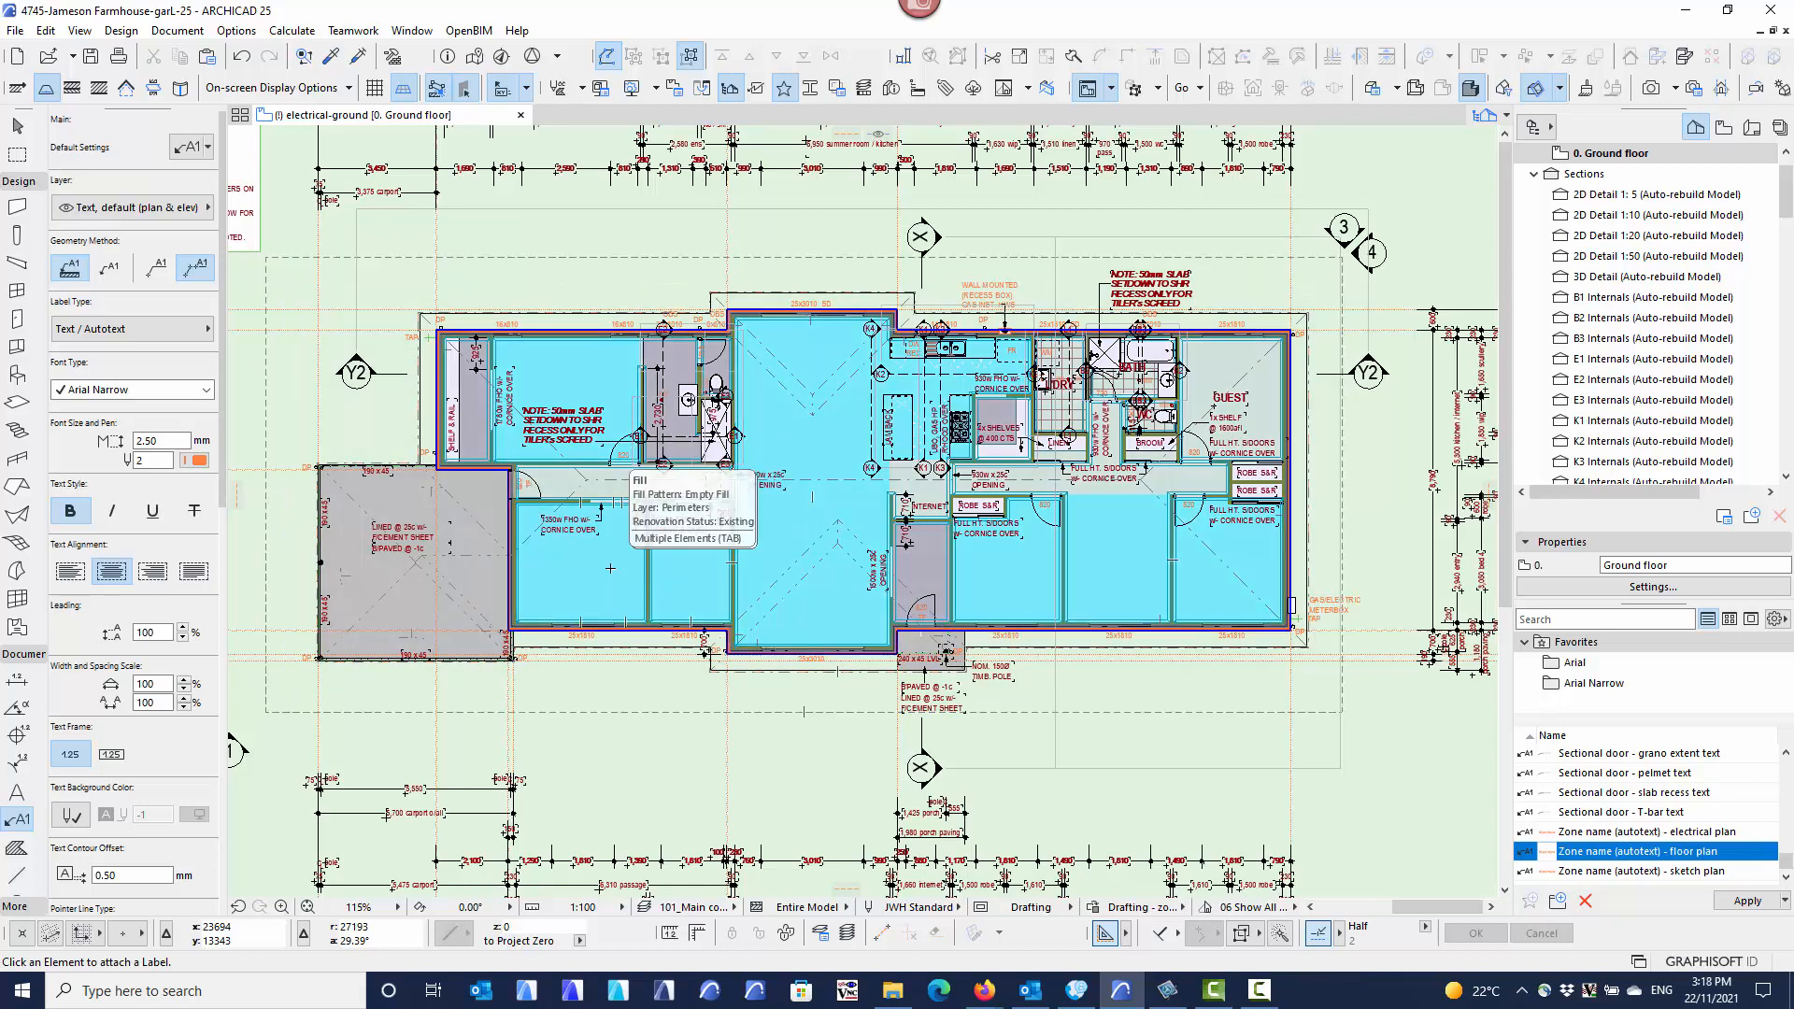
pyautogui.press('Tab')
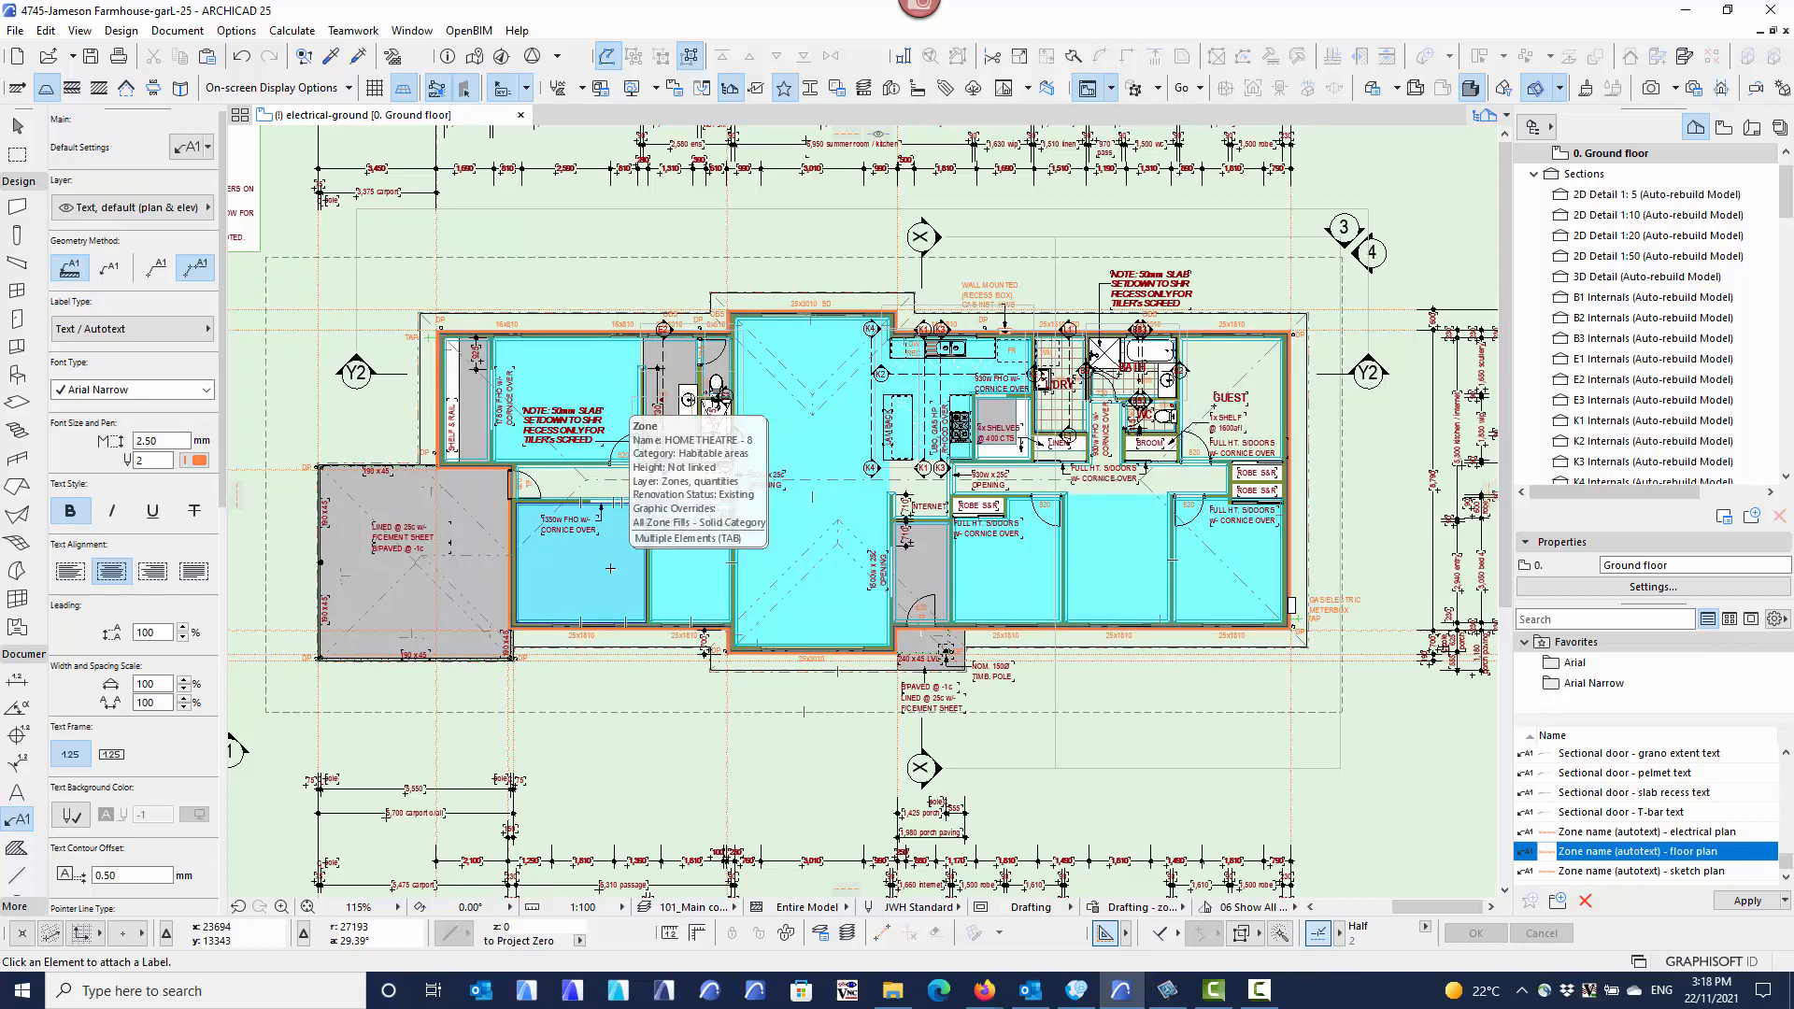
pyautogui.click(610, 568)
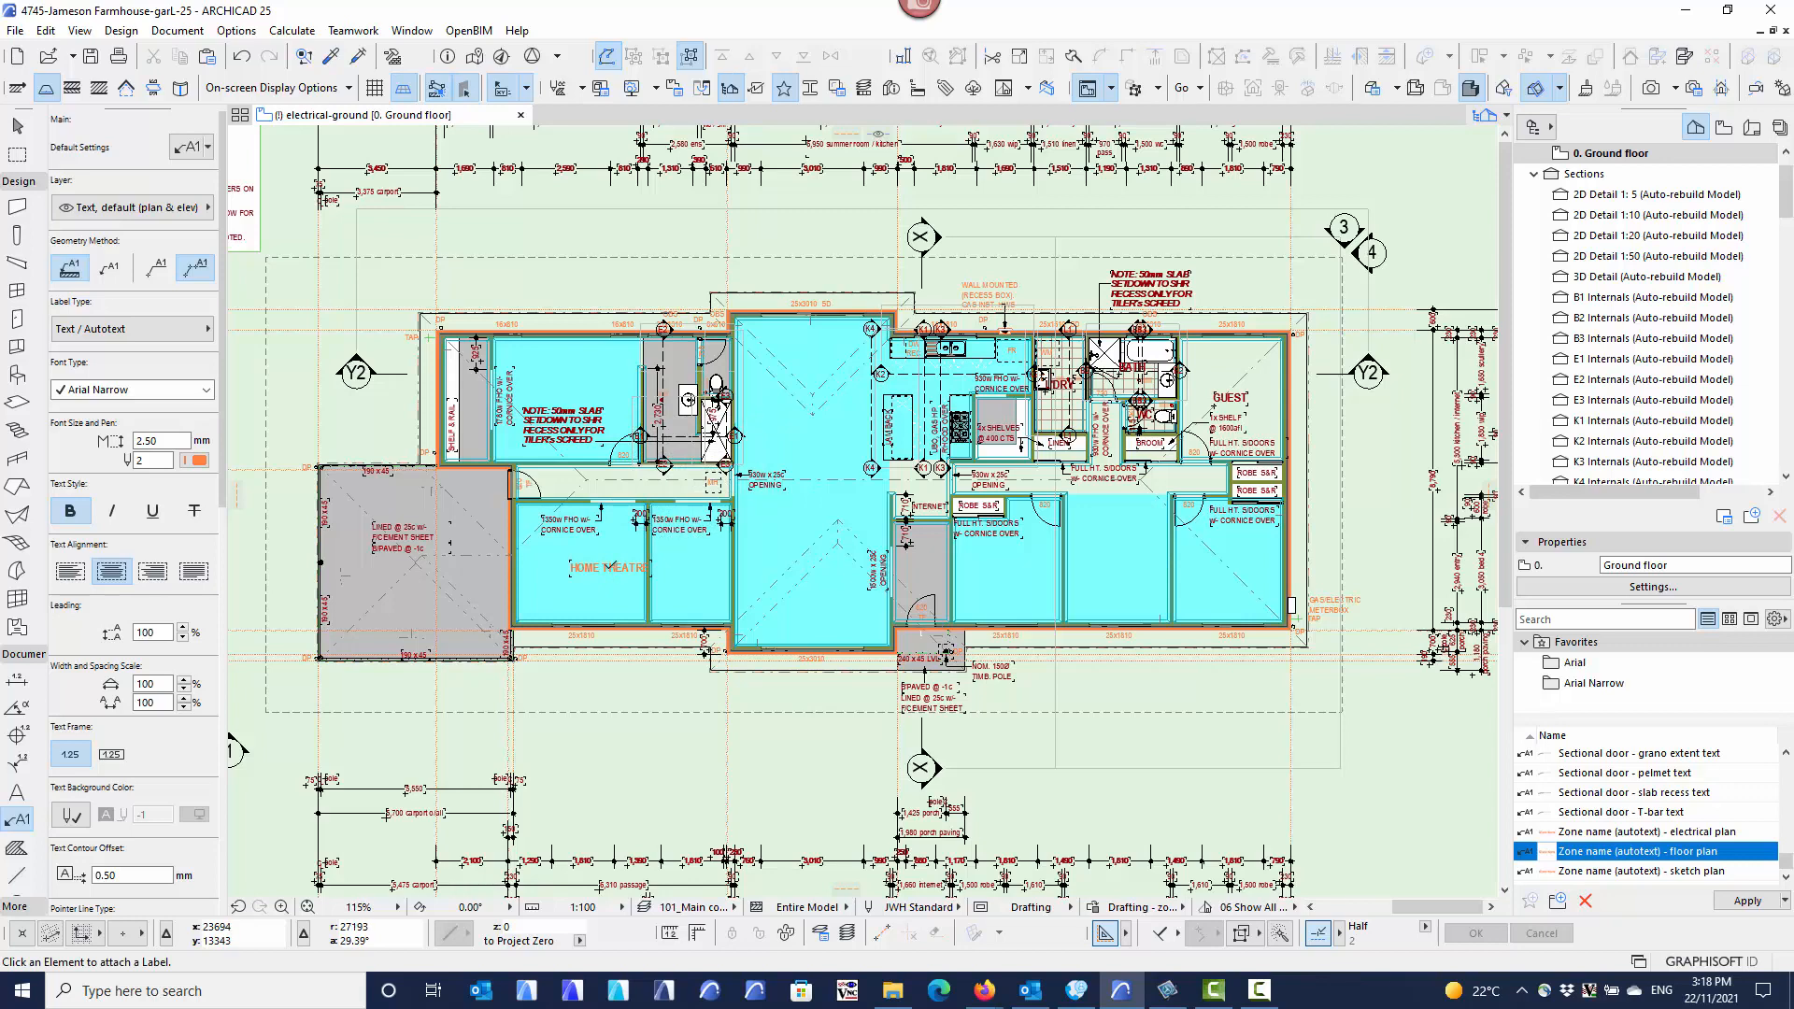
pyautogui.scroll(-5, 135, 584)
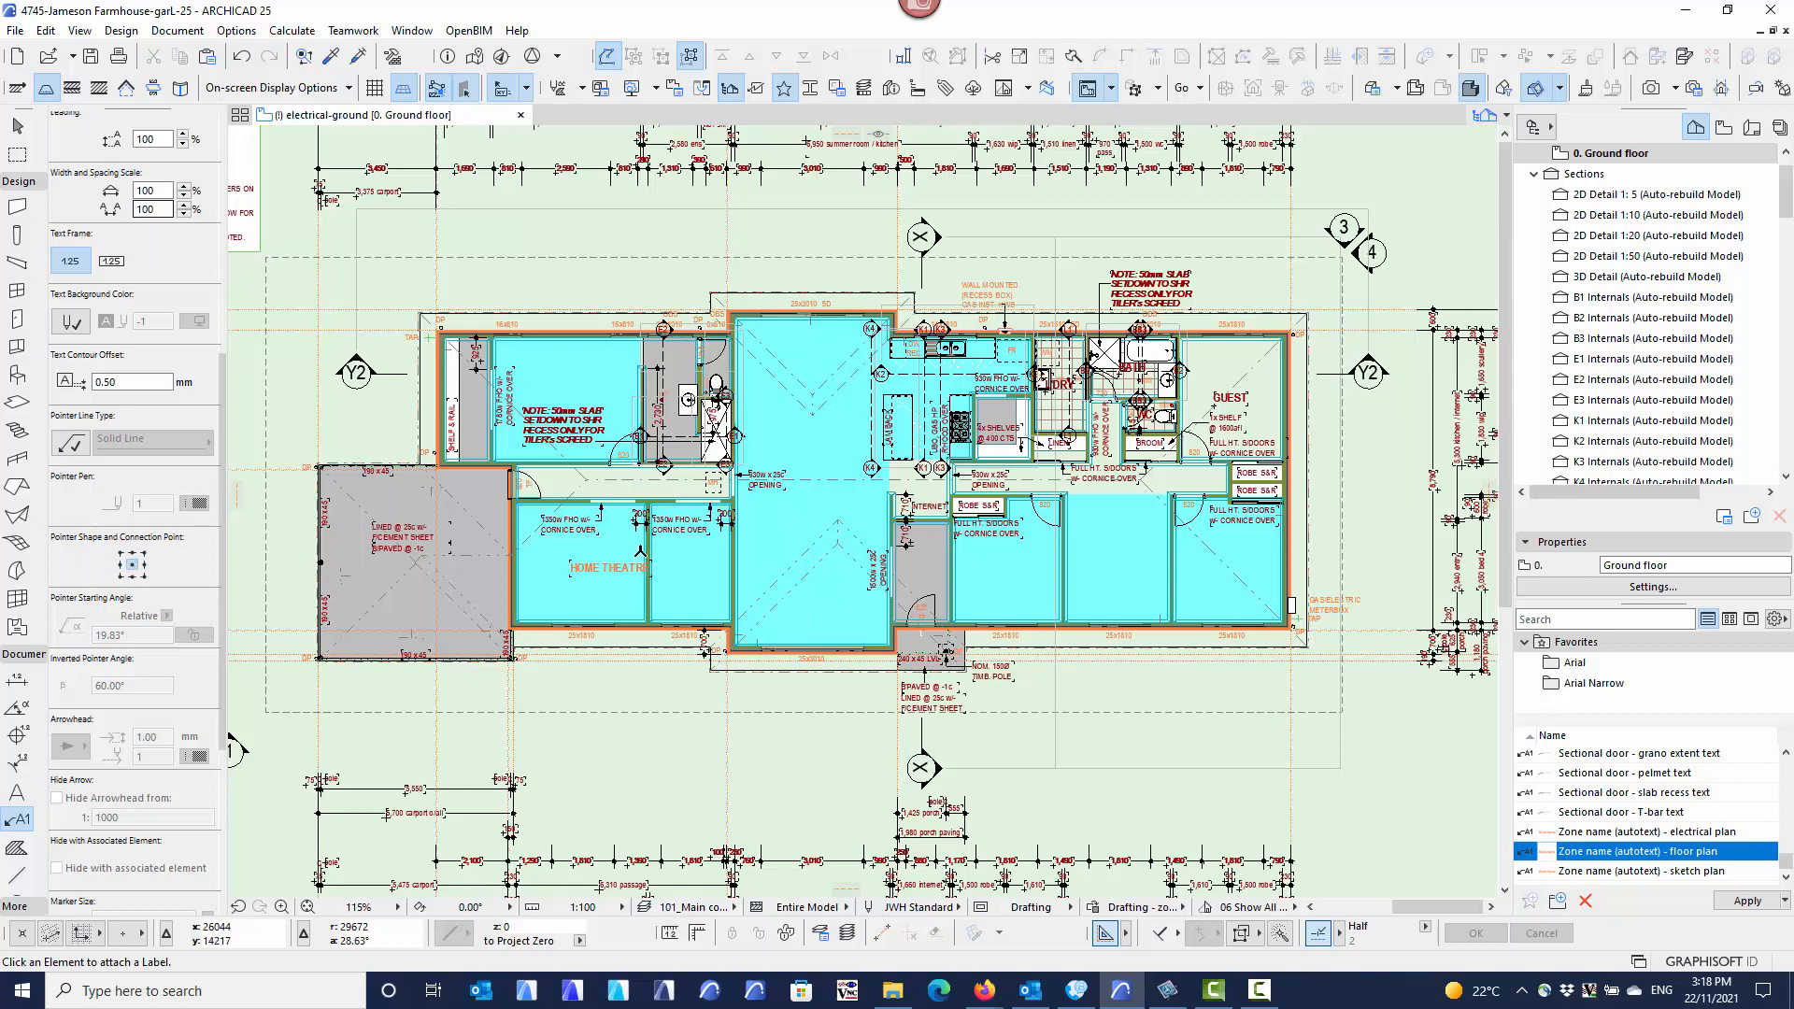
pyautogui.click(243, 59)
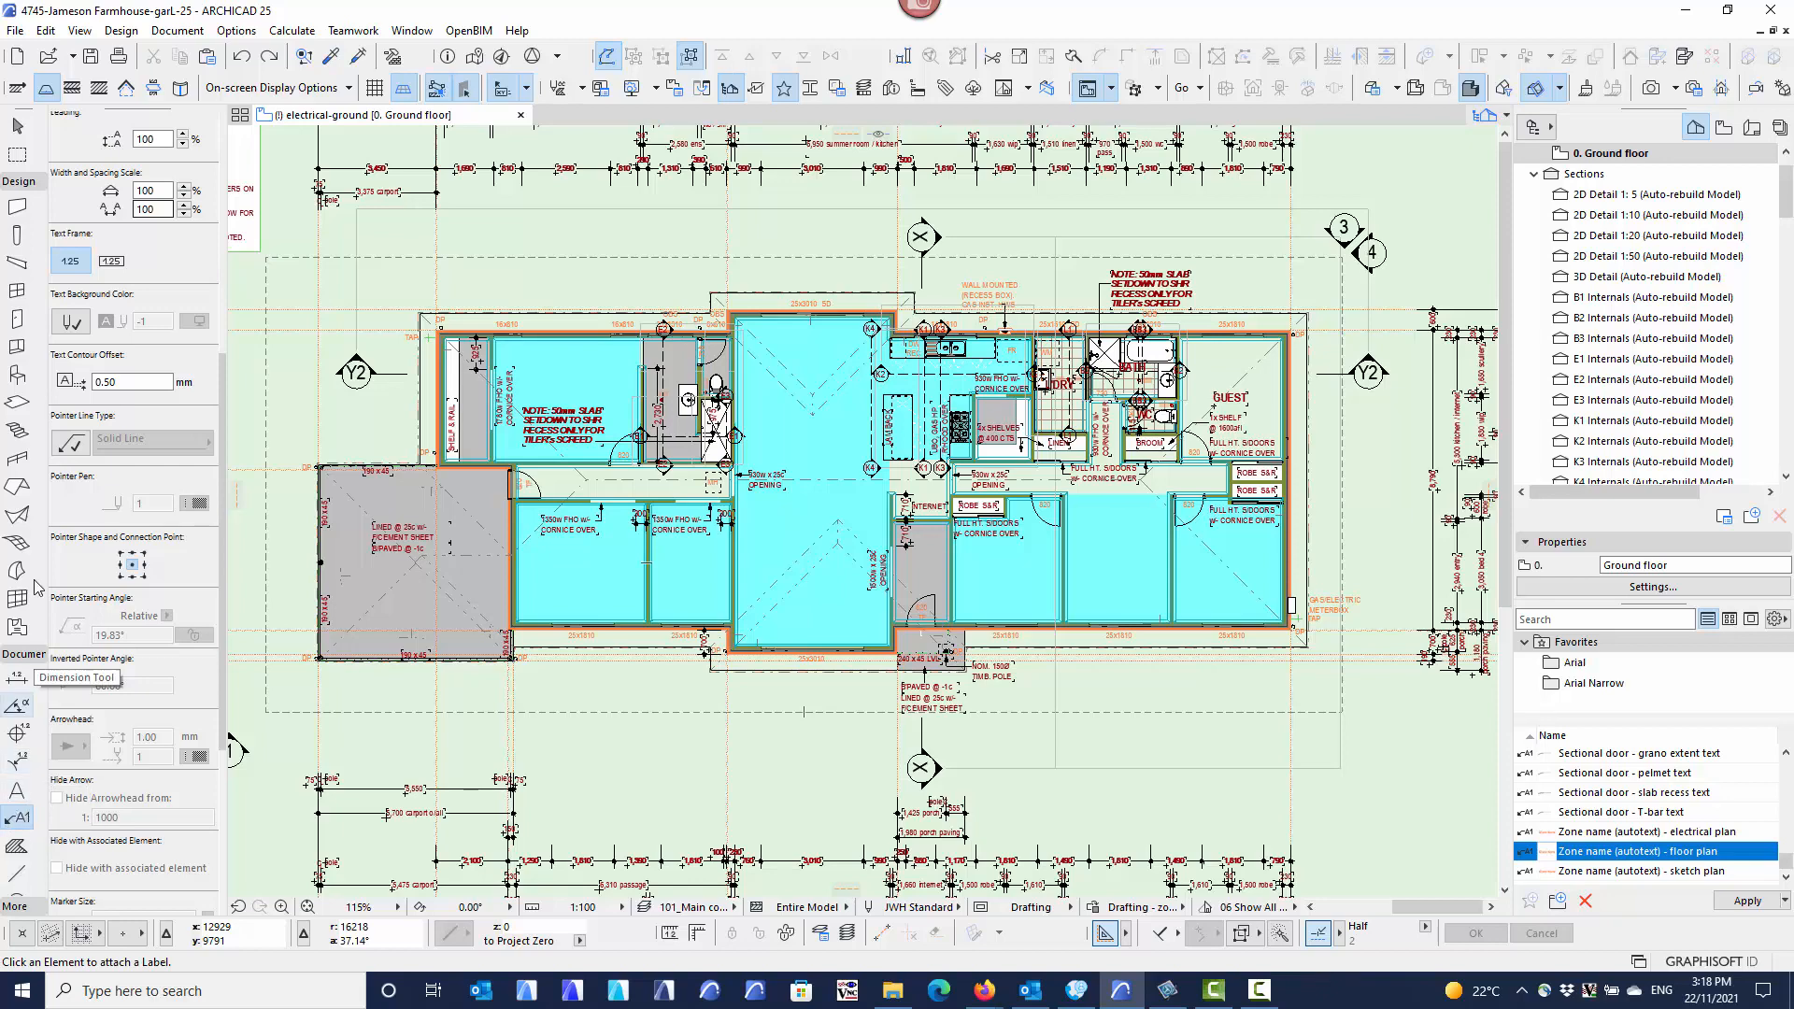
# Select all zones on the ground floor plan and label them with the default zone name label.
pyautogui.click(18, 629)
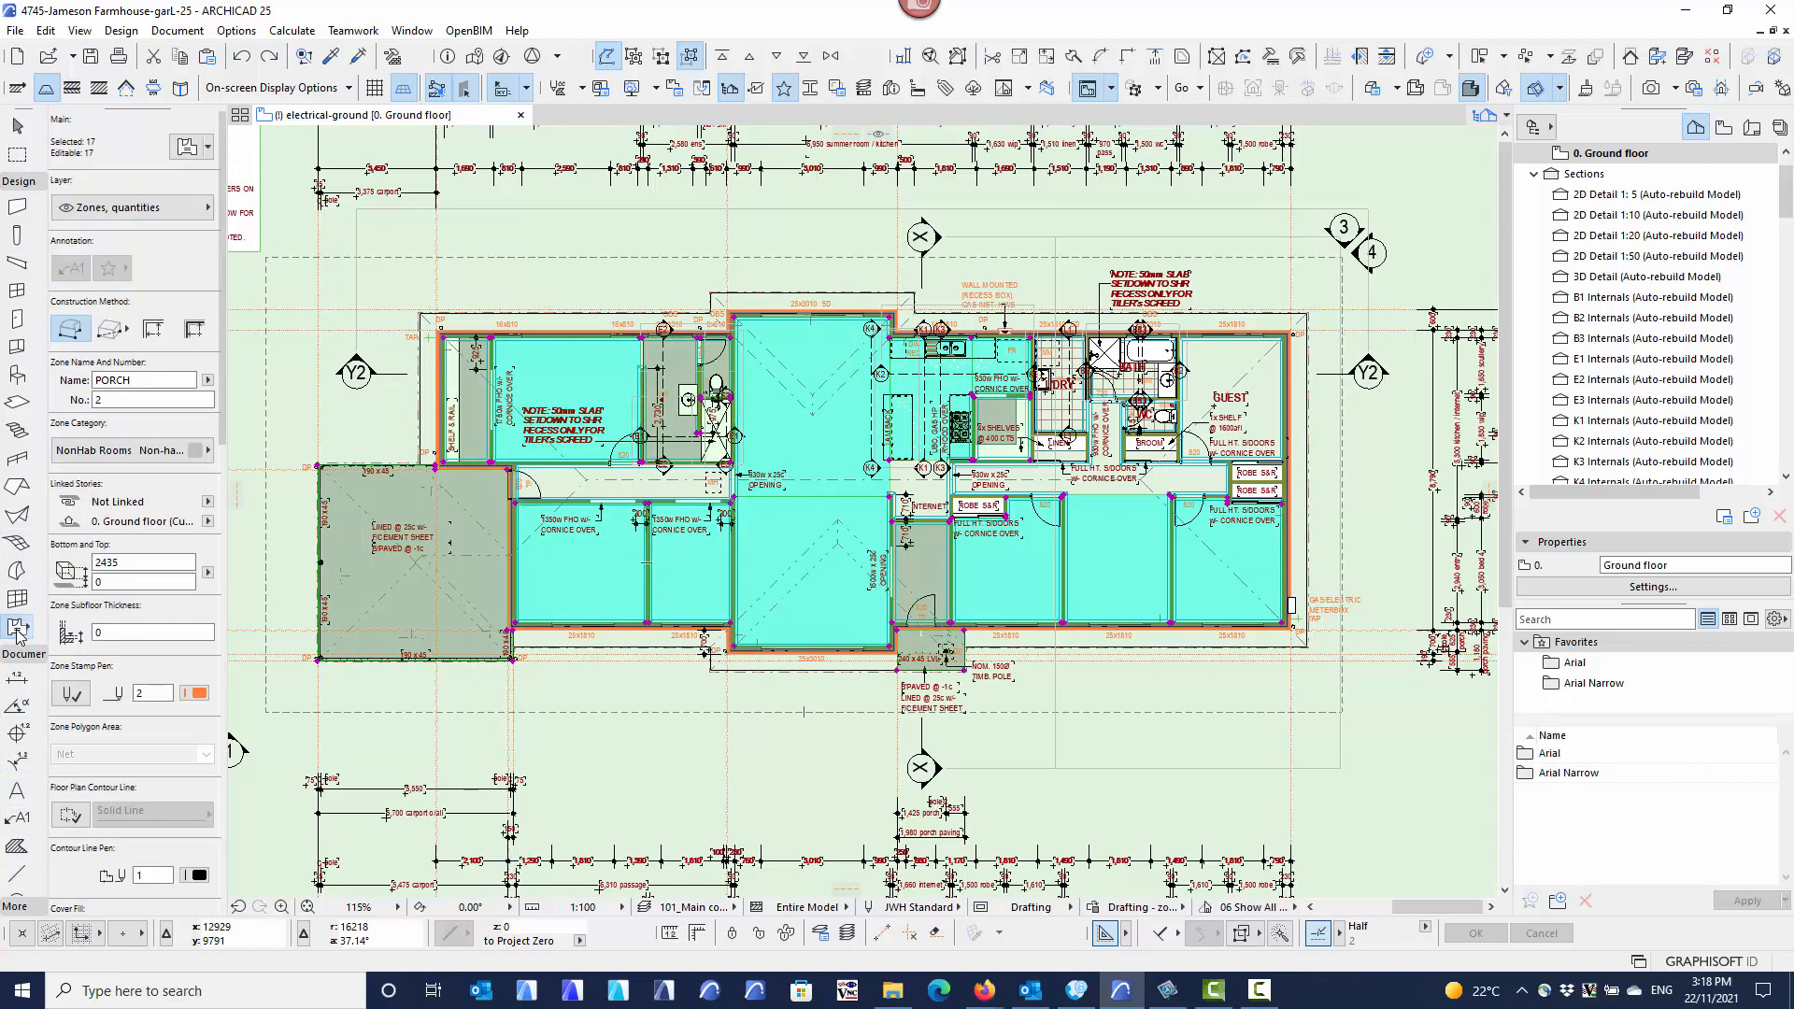
pyautogui.hotkey('ctrl', 'a')
pyautogui.click(175, 34)
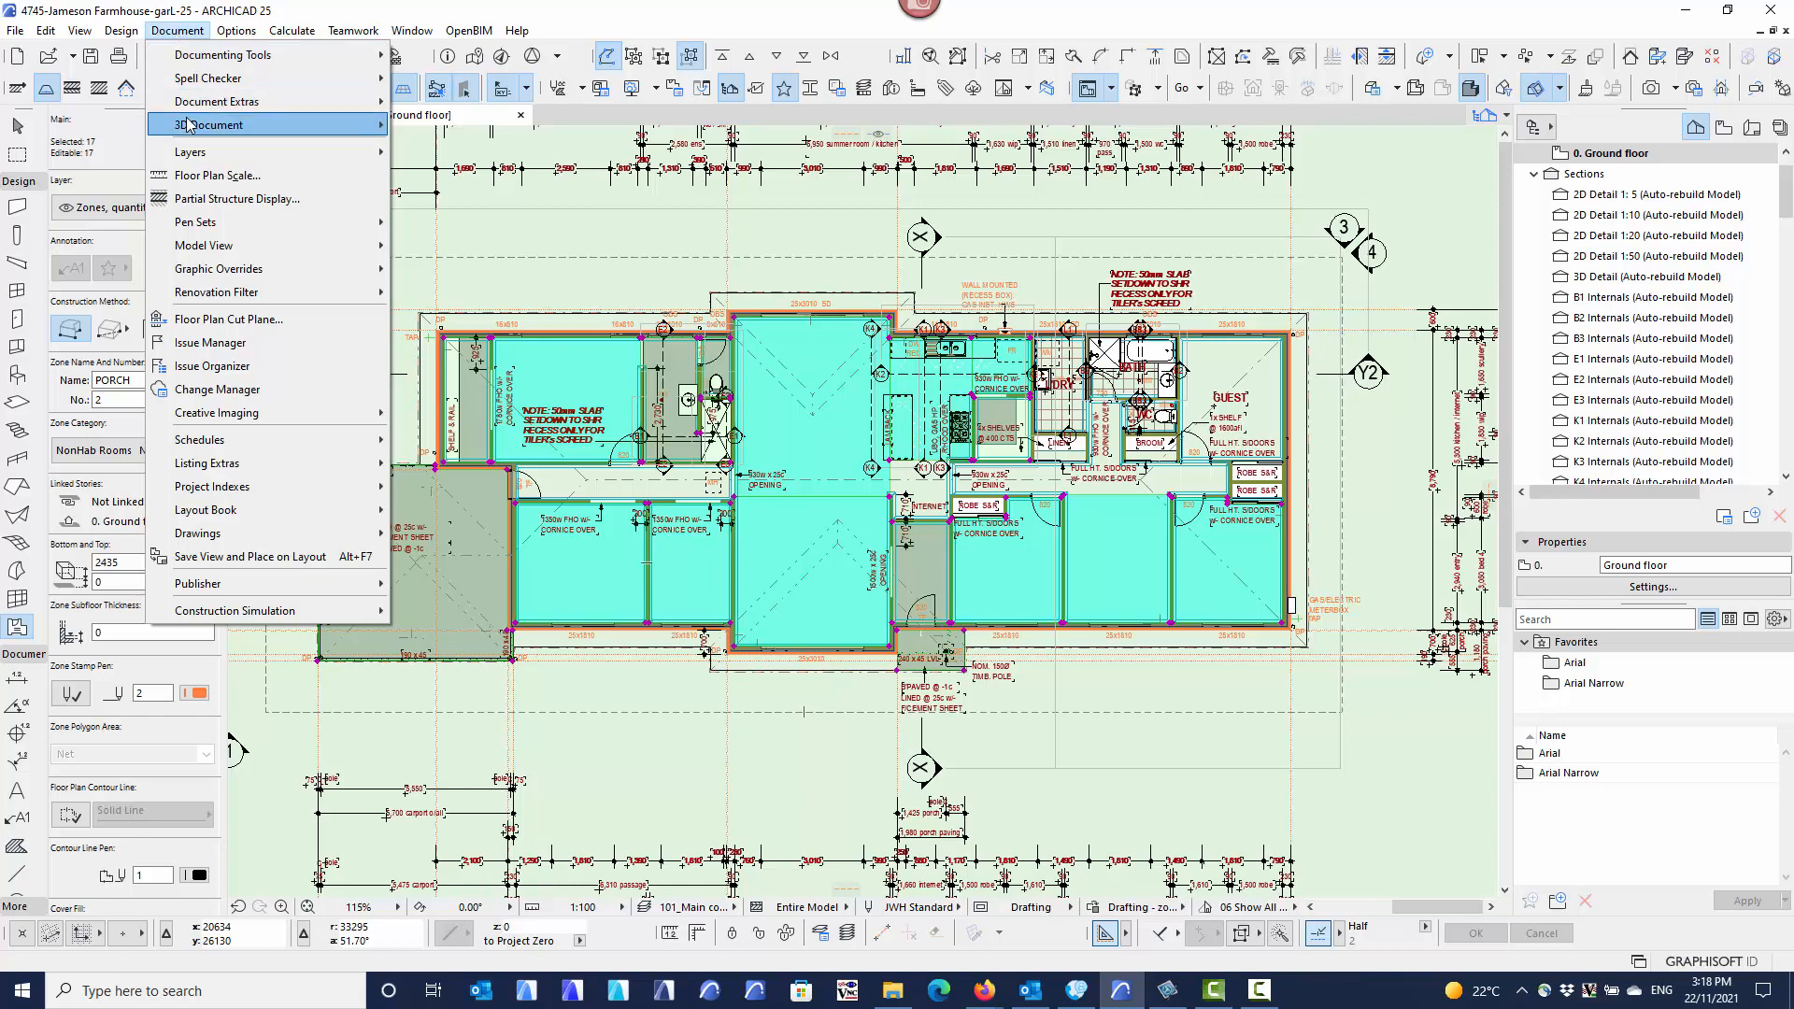
pyautogui.moveTo(271, 103)
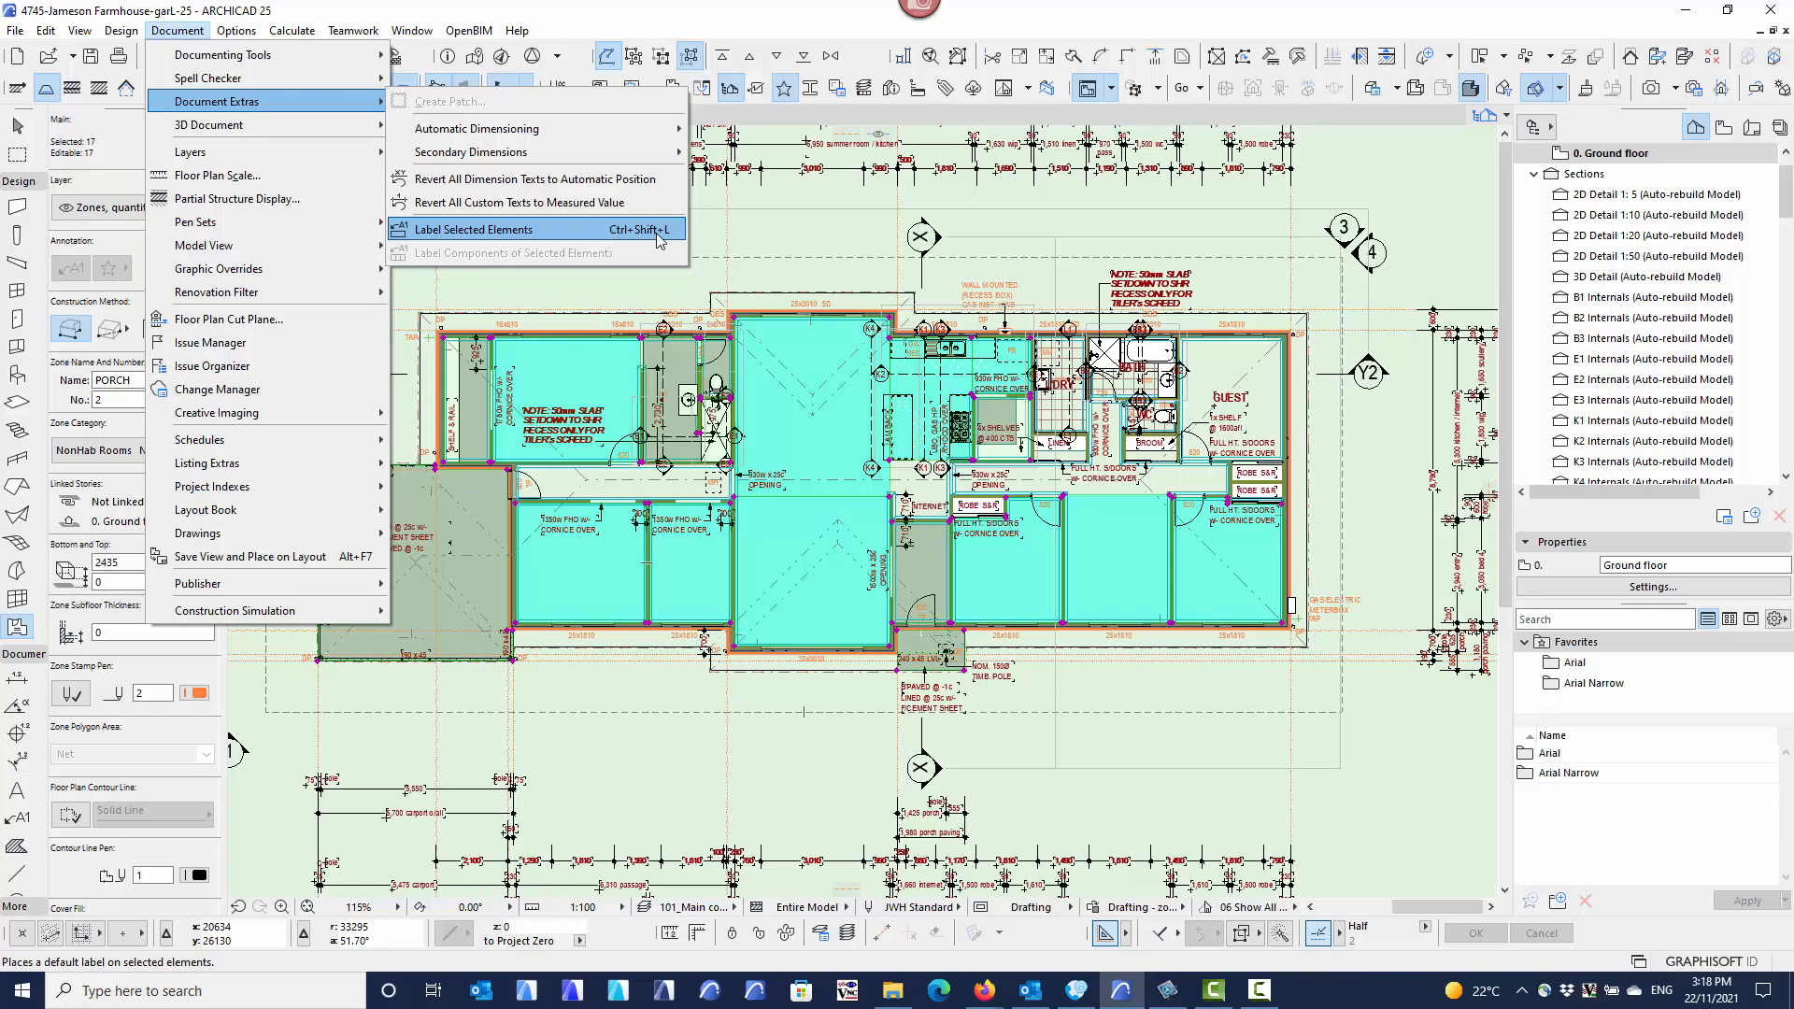
pyautogui.click(751, 244)
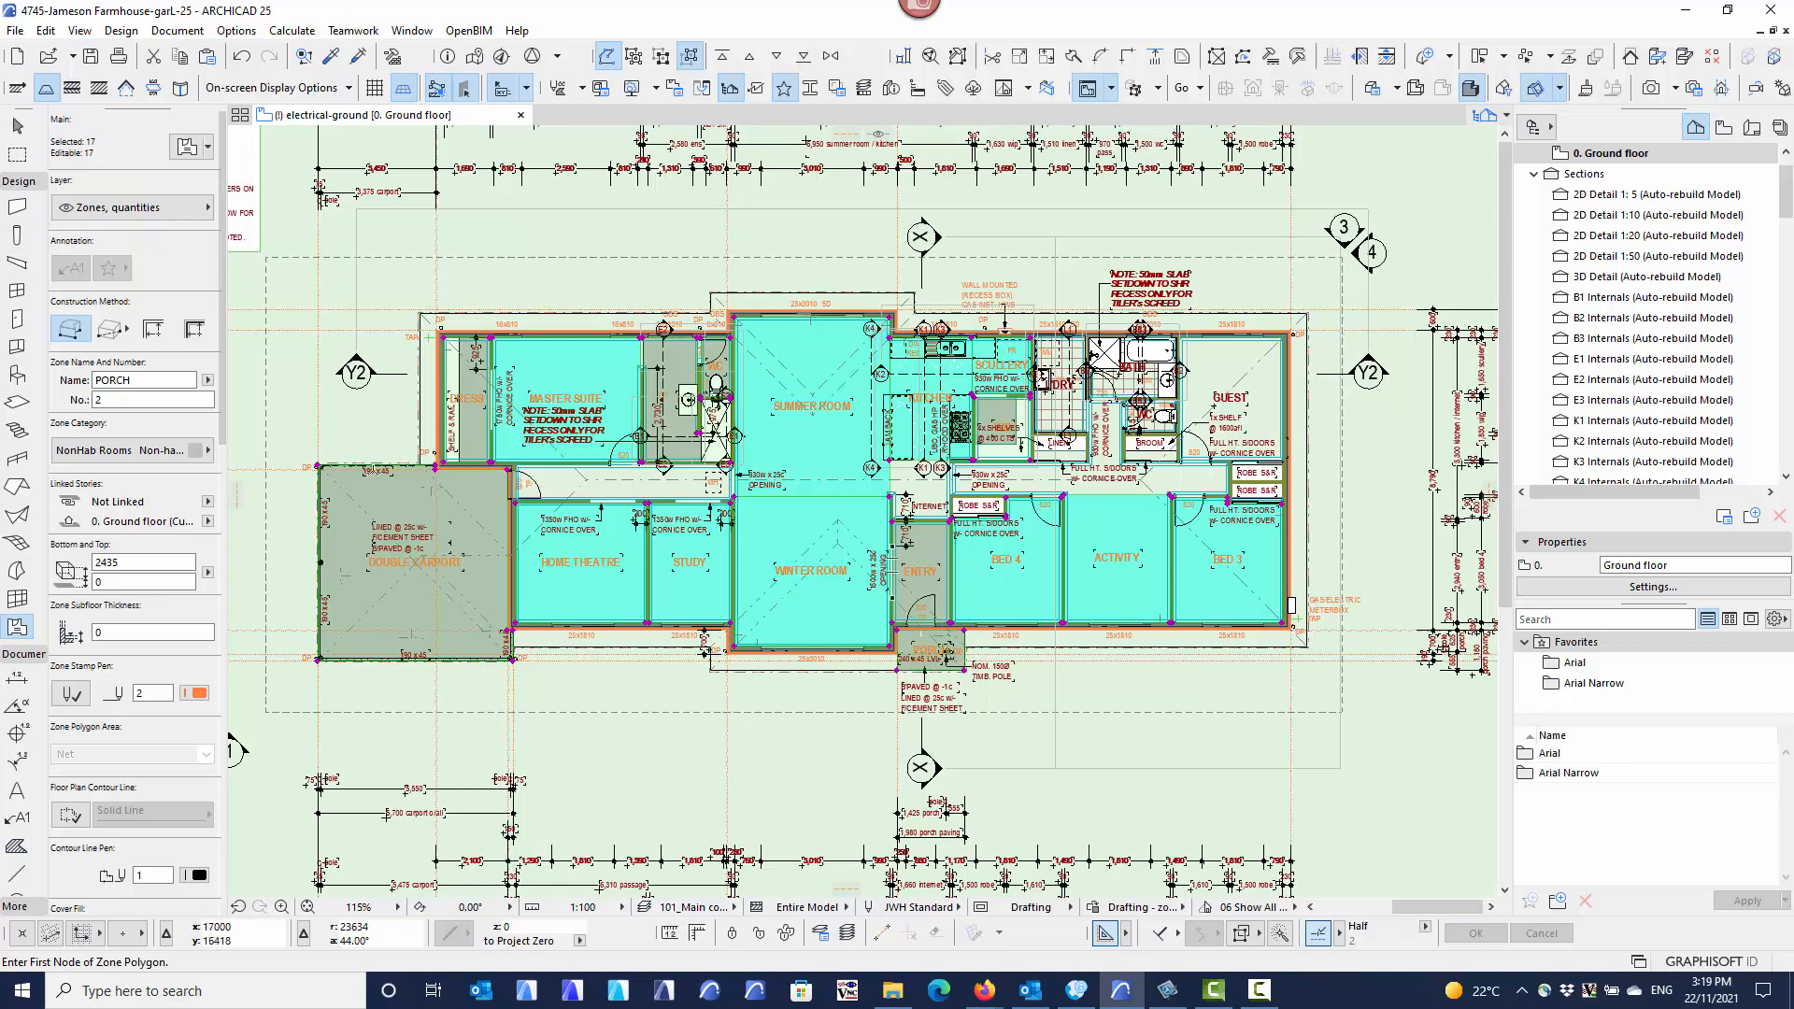
# Inspect the home theatre label's available label types and its autotext content in the label settings.
pyautogui.click(17, 128)
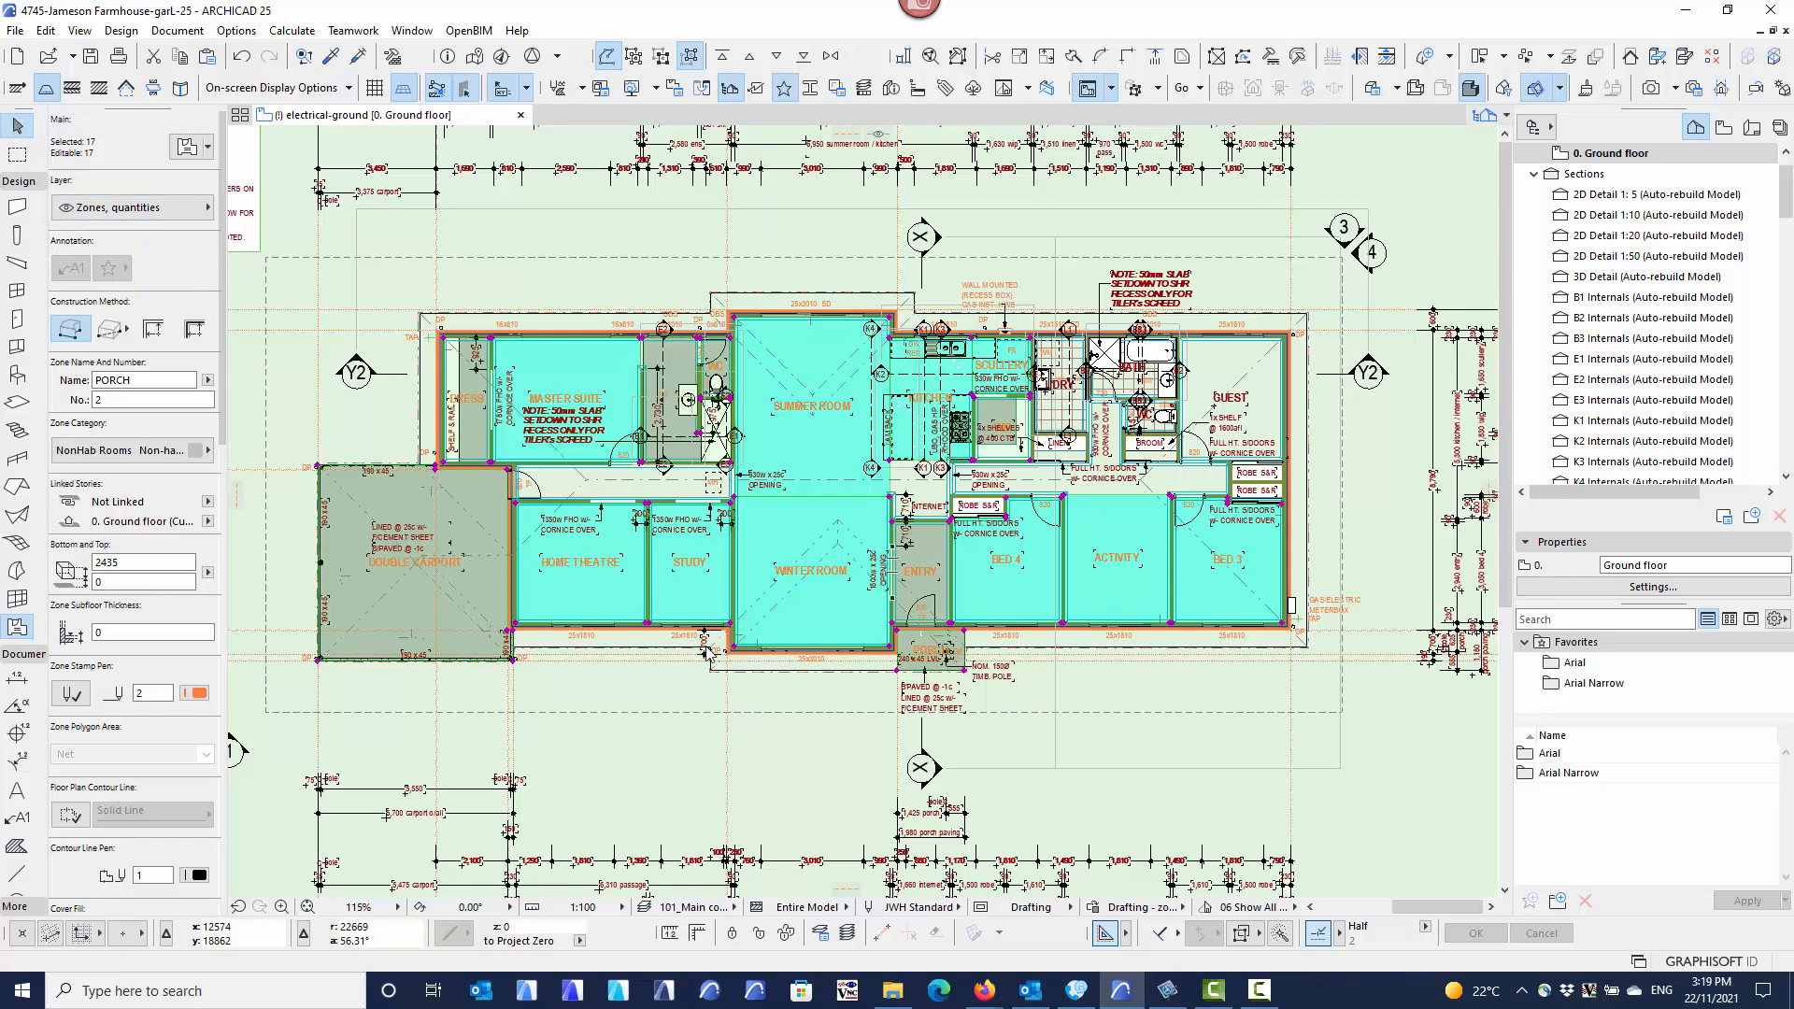
pyautogui.click(622, 572)
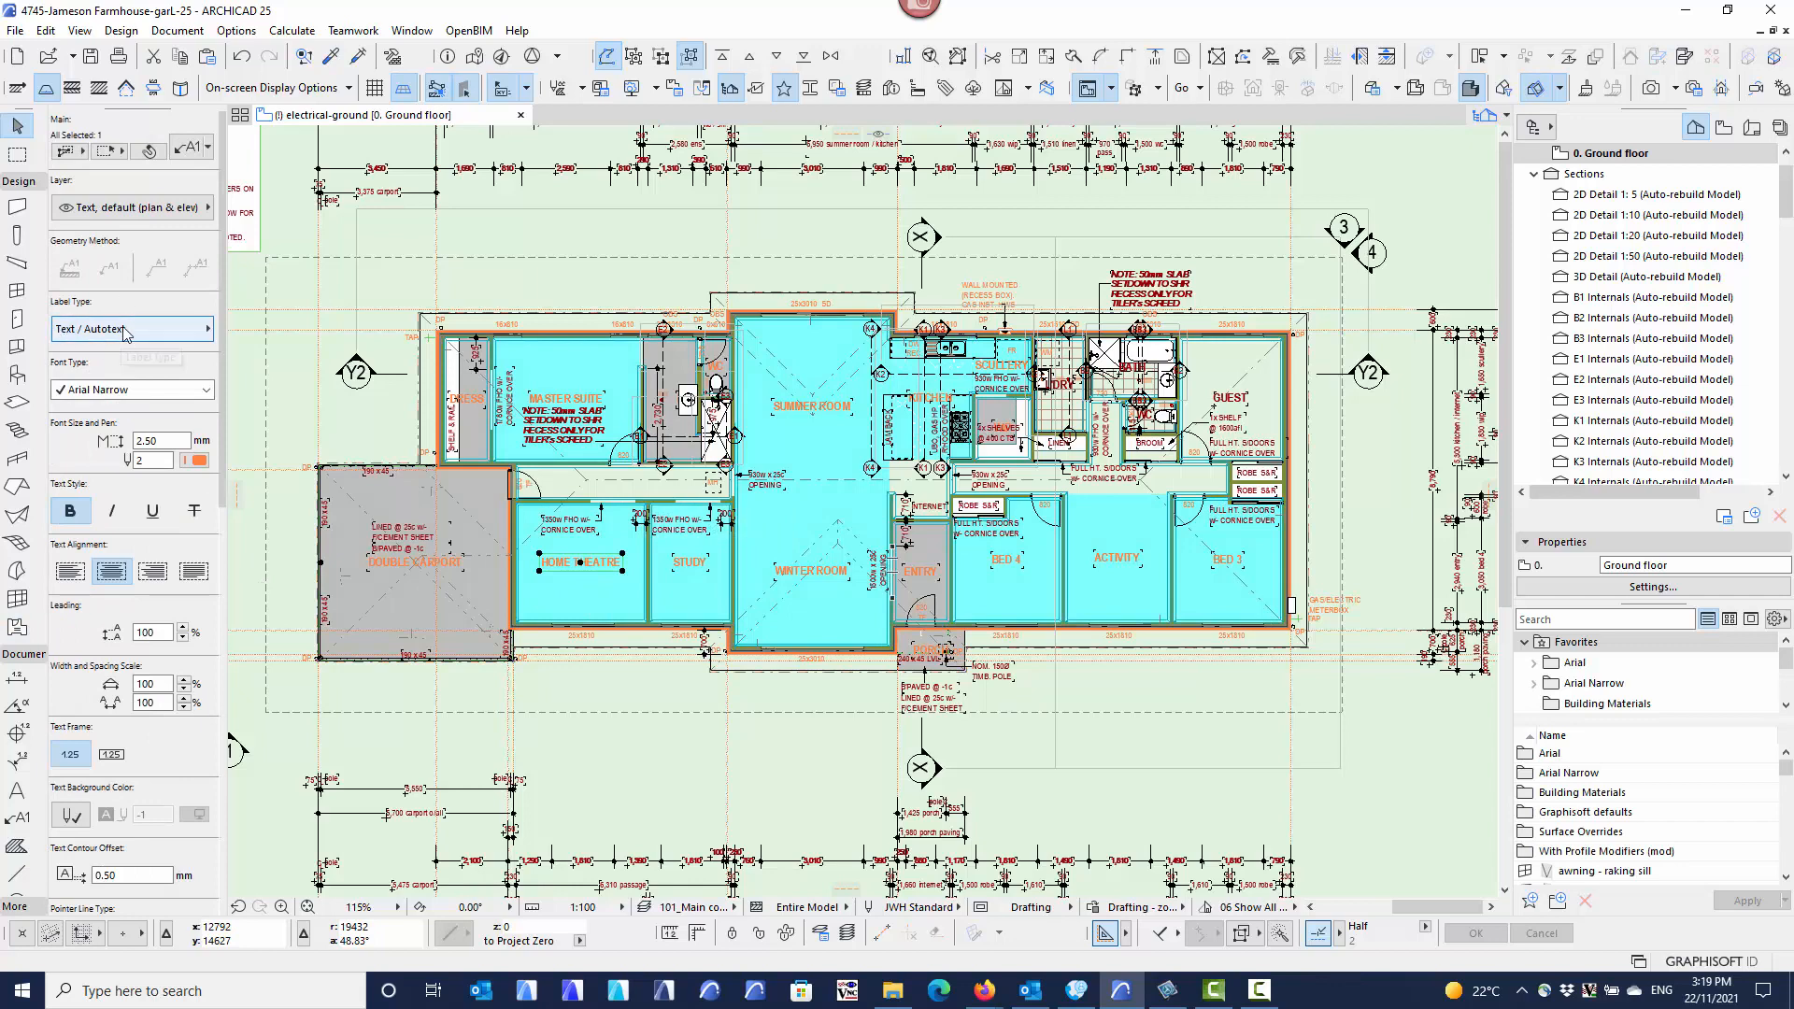
pyautogui.click(143, 329)
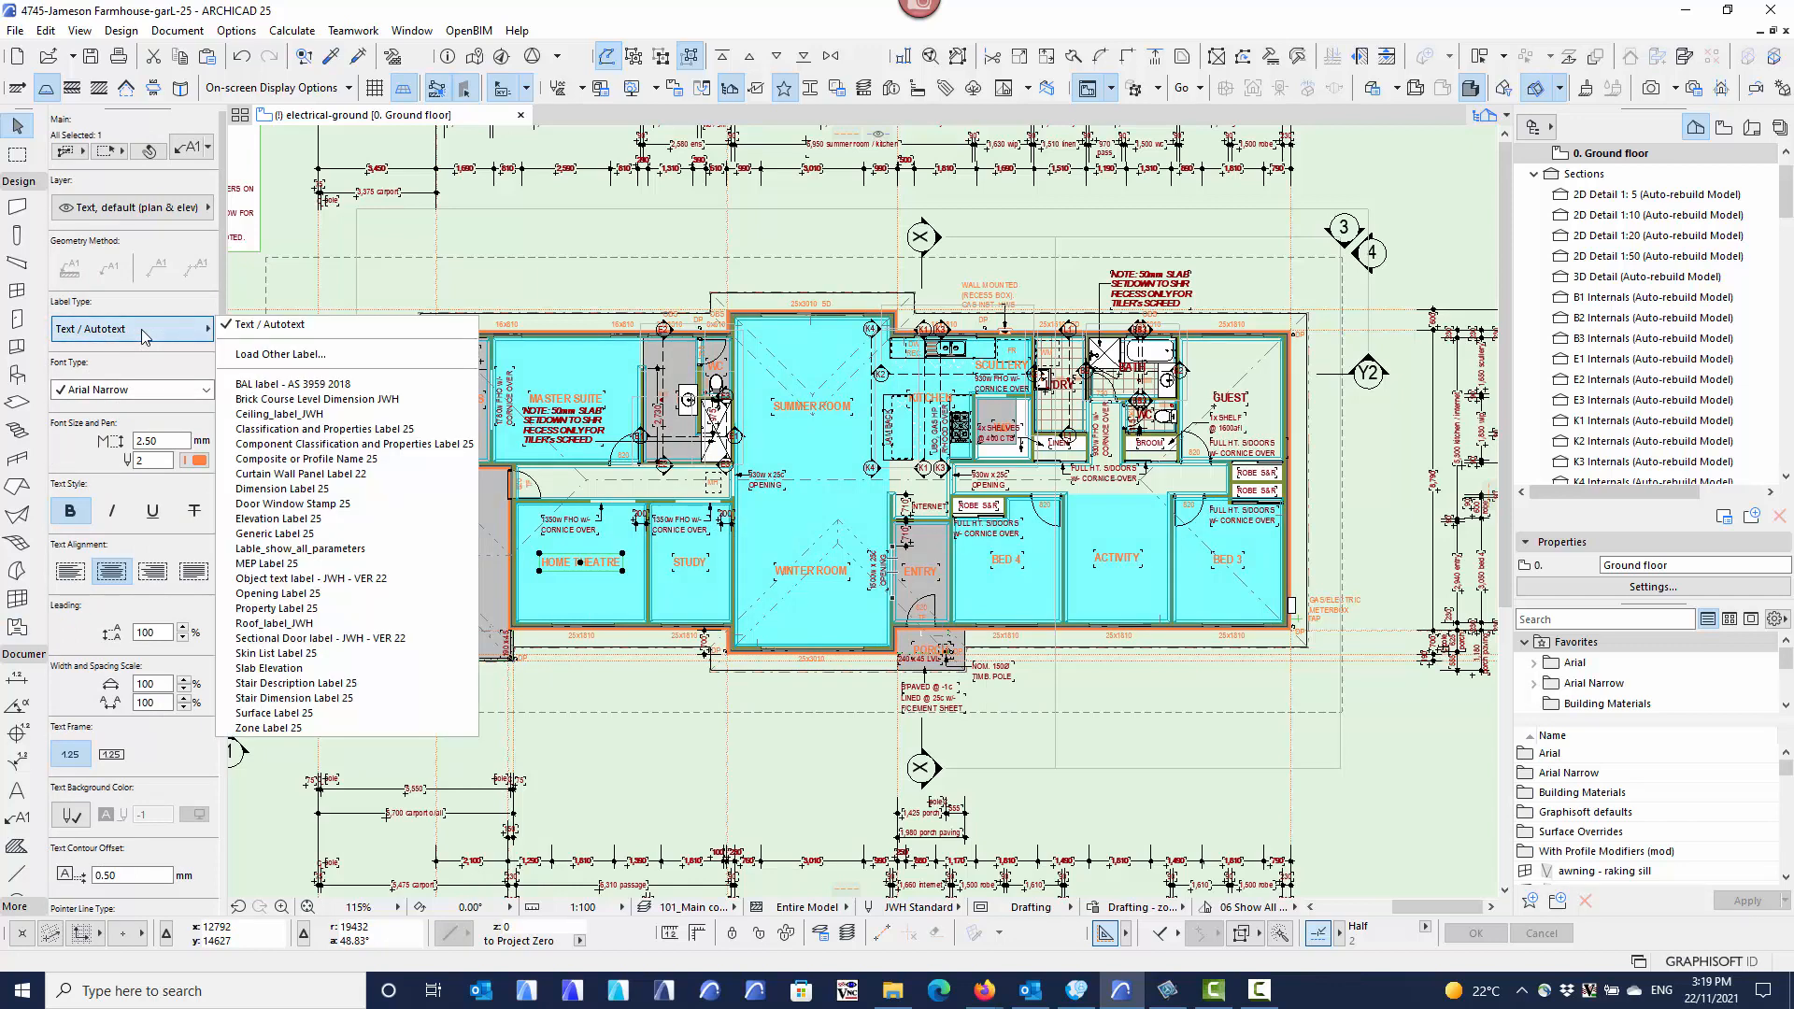
pyautogui.click(190, 151)
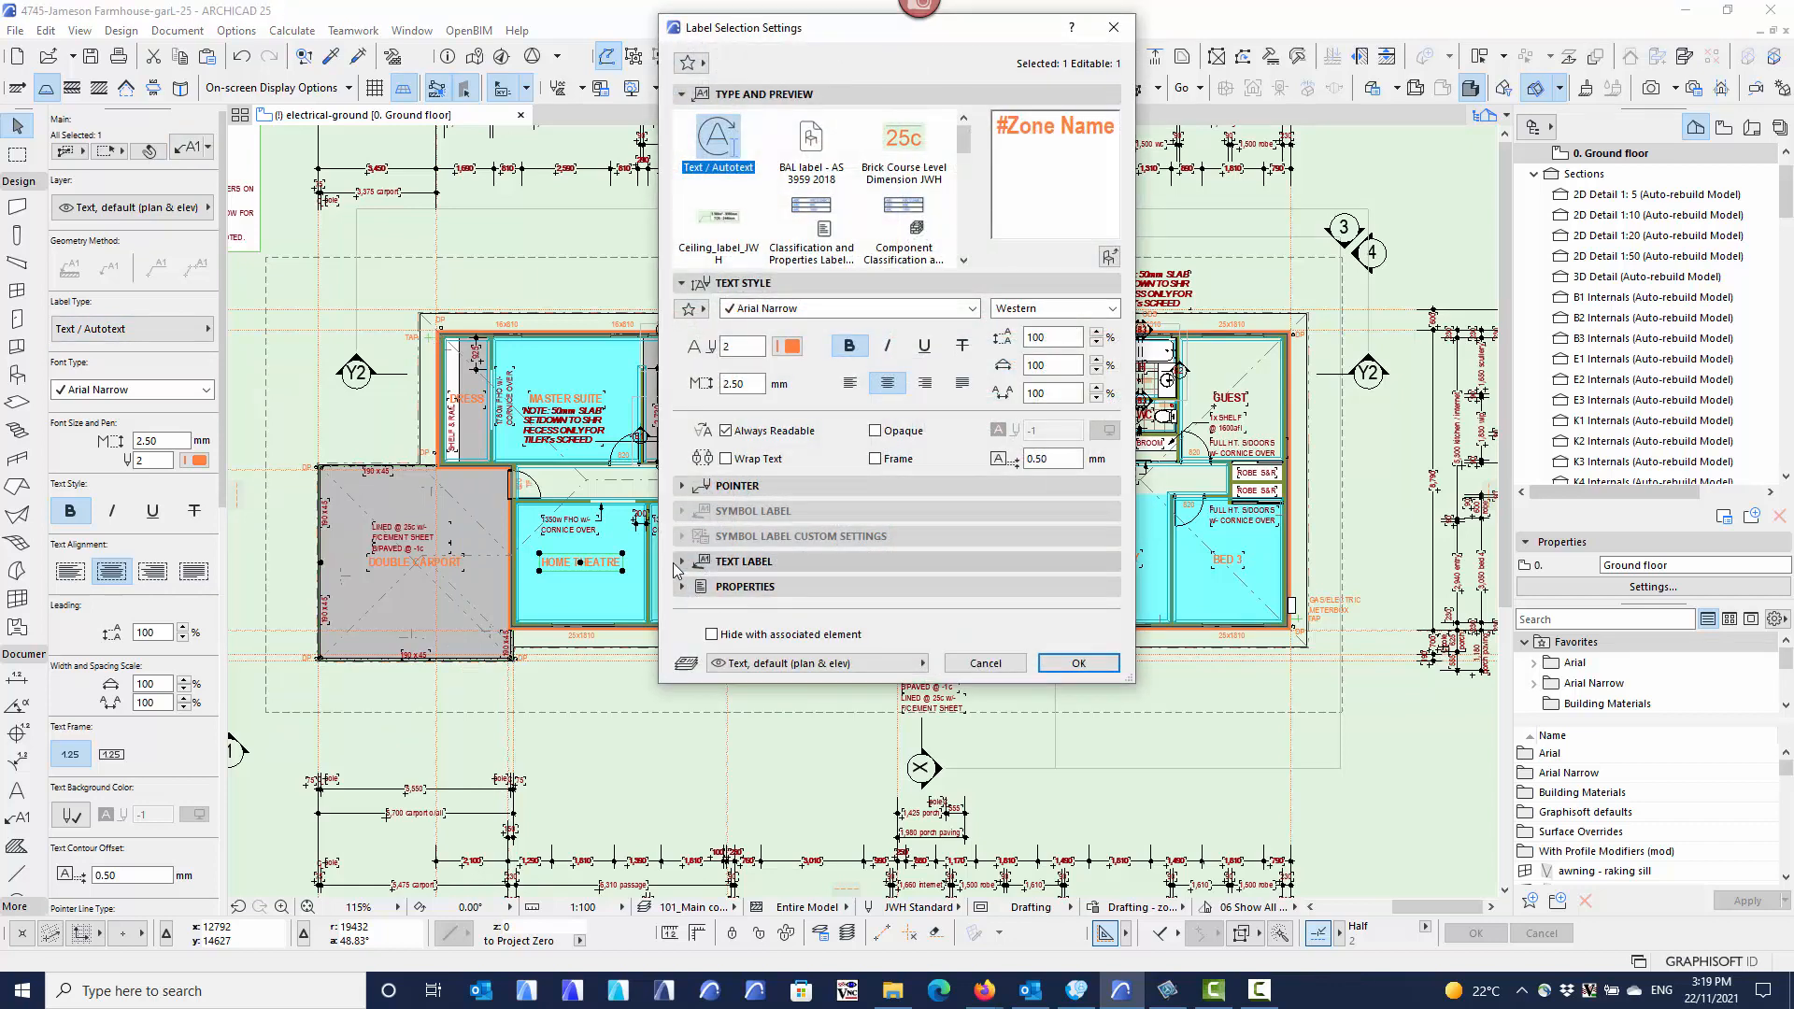
pyautogui.click(681, 563)
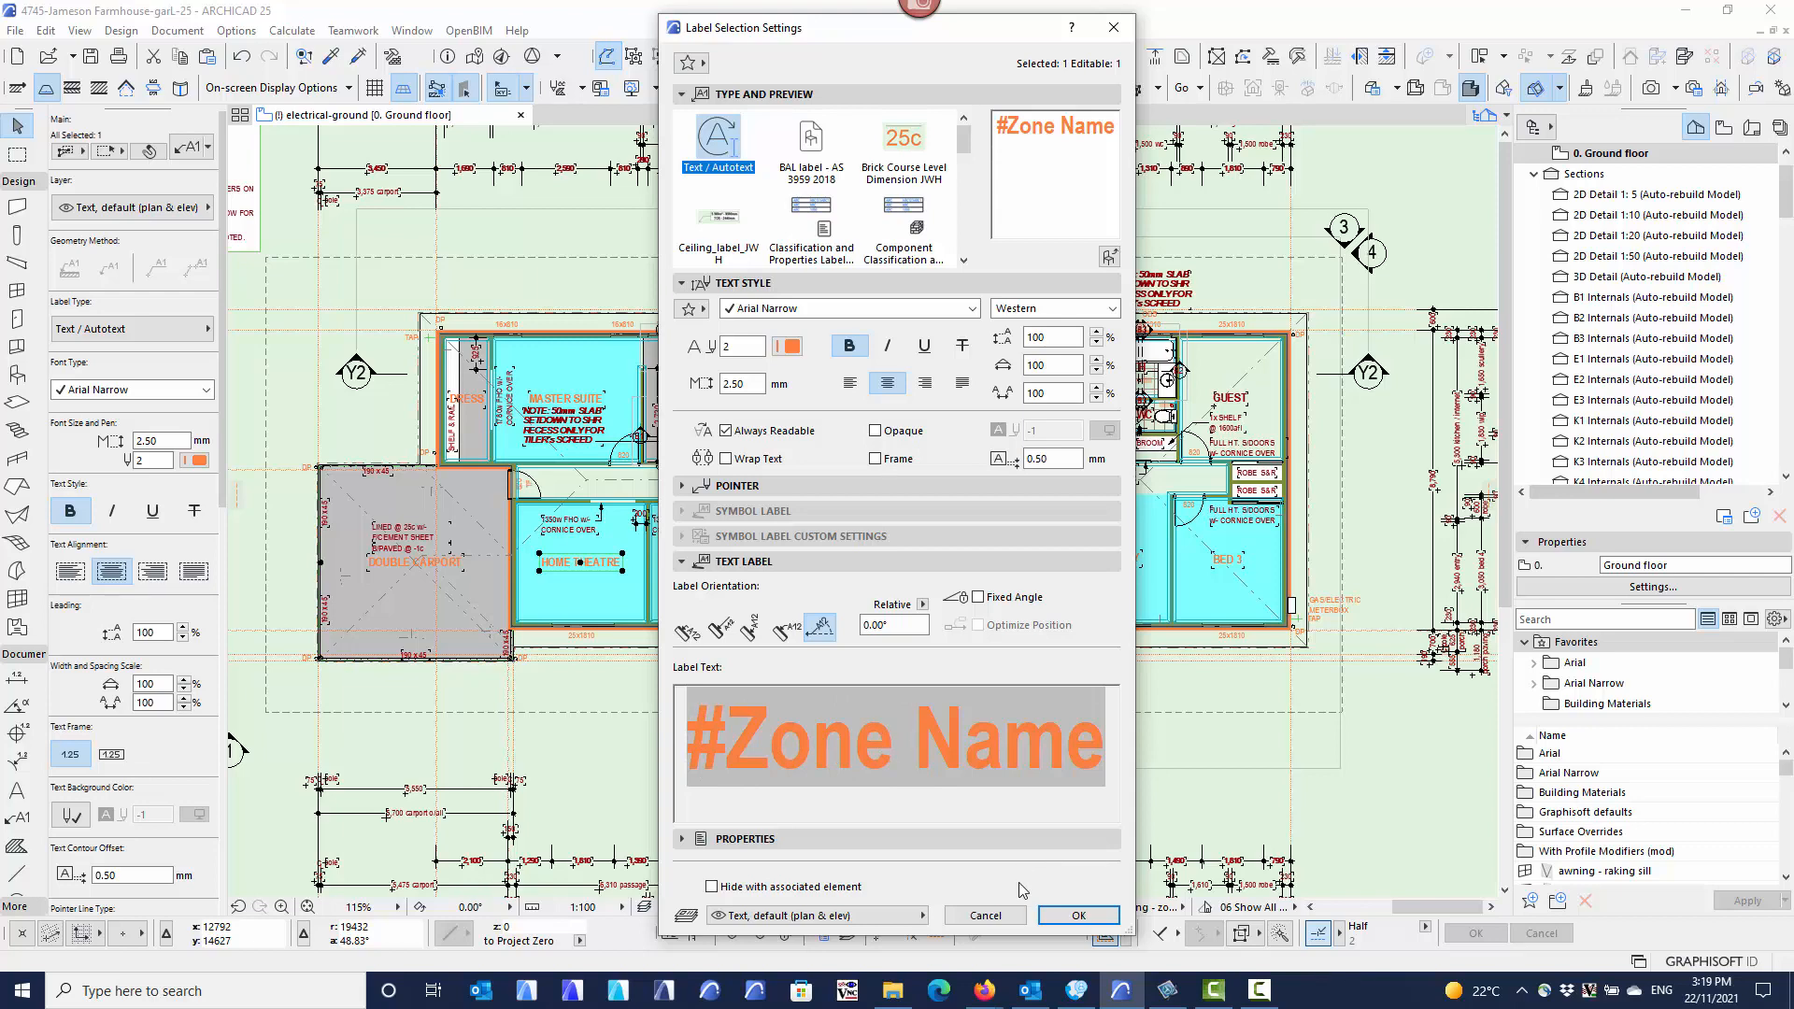
pyautogui.click(1078, 915)
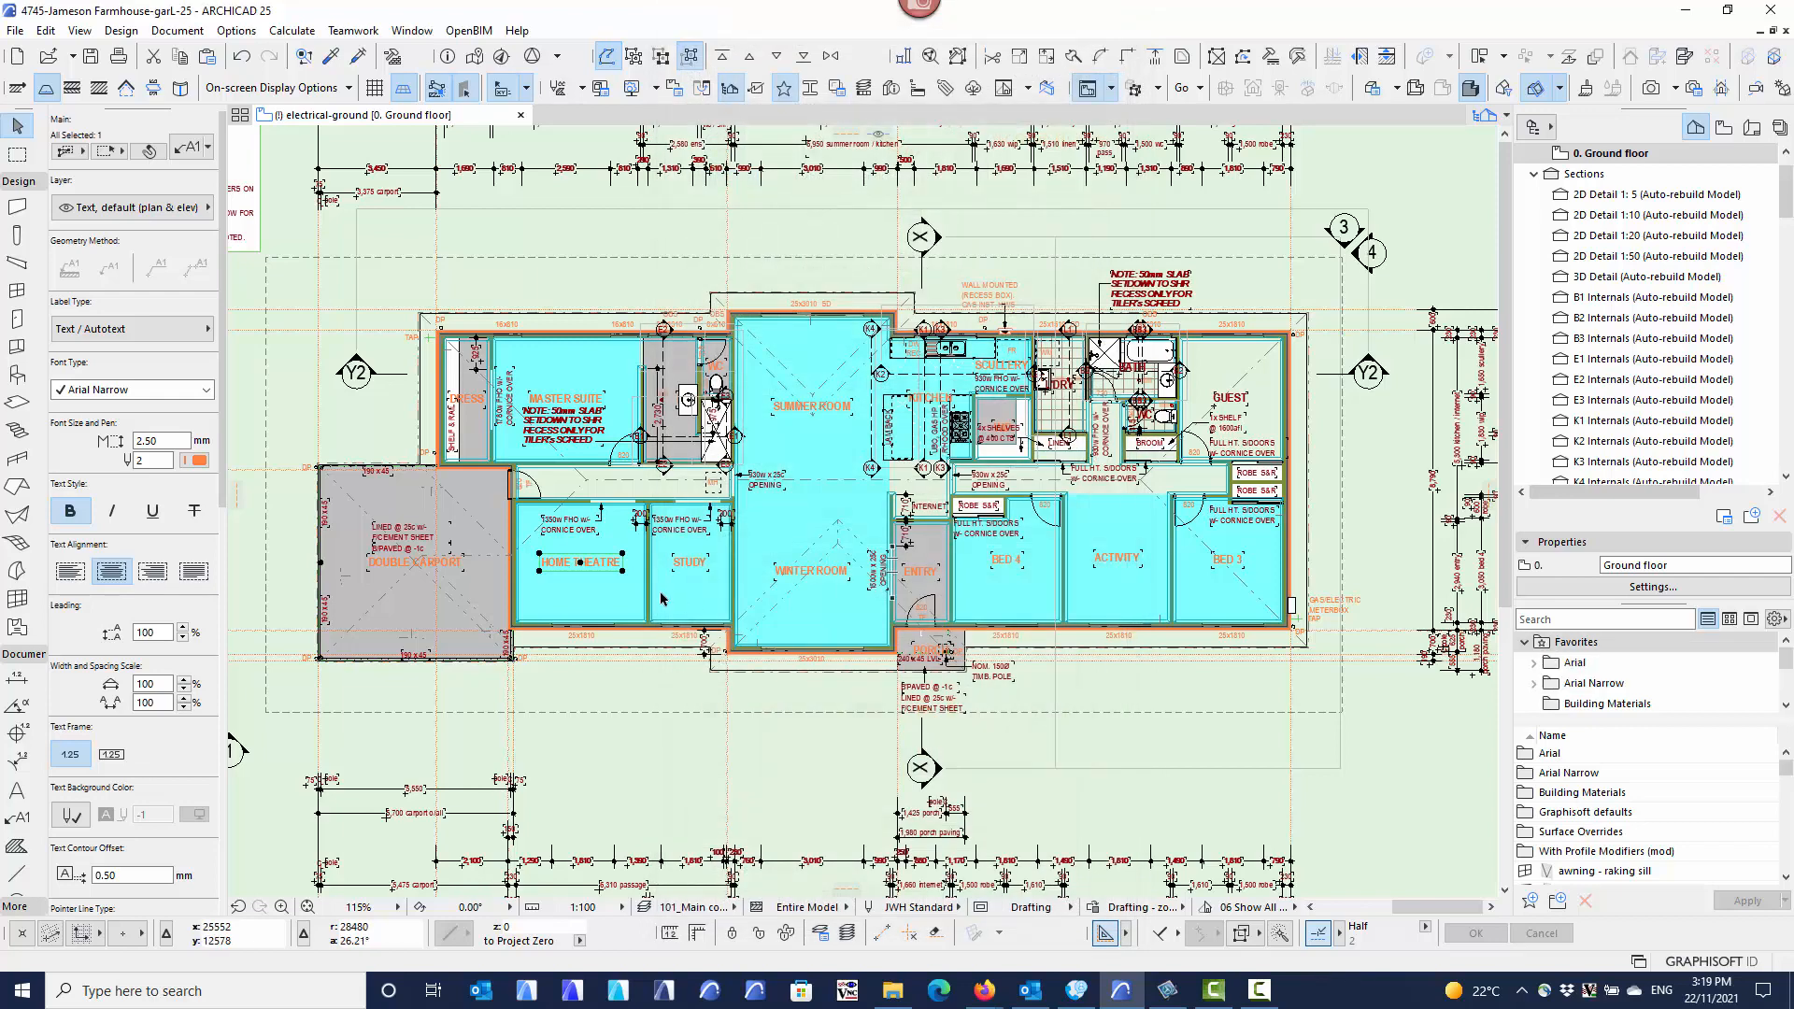
# Open the home theatre label's text for editing and review the Zone autotext options, including Zone Name and Calculated Area.
pyautogui.click(17, 818)
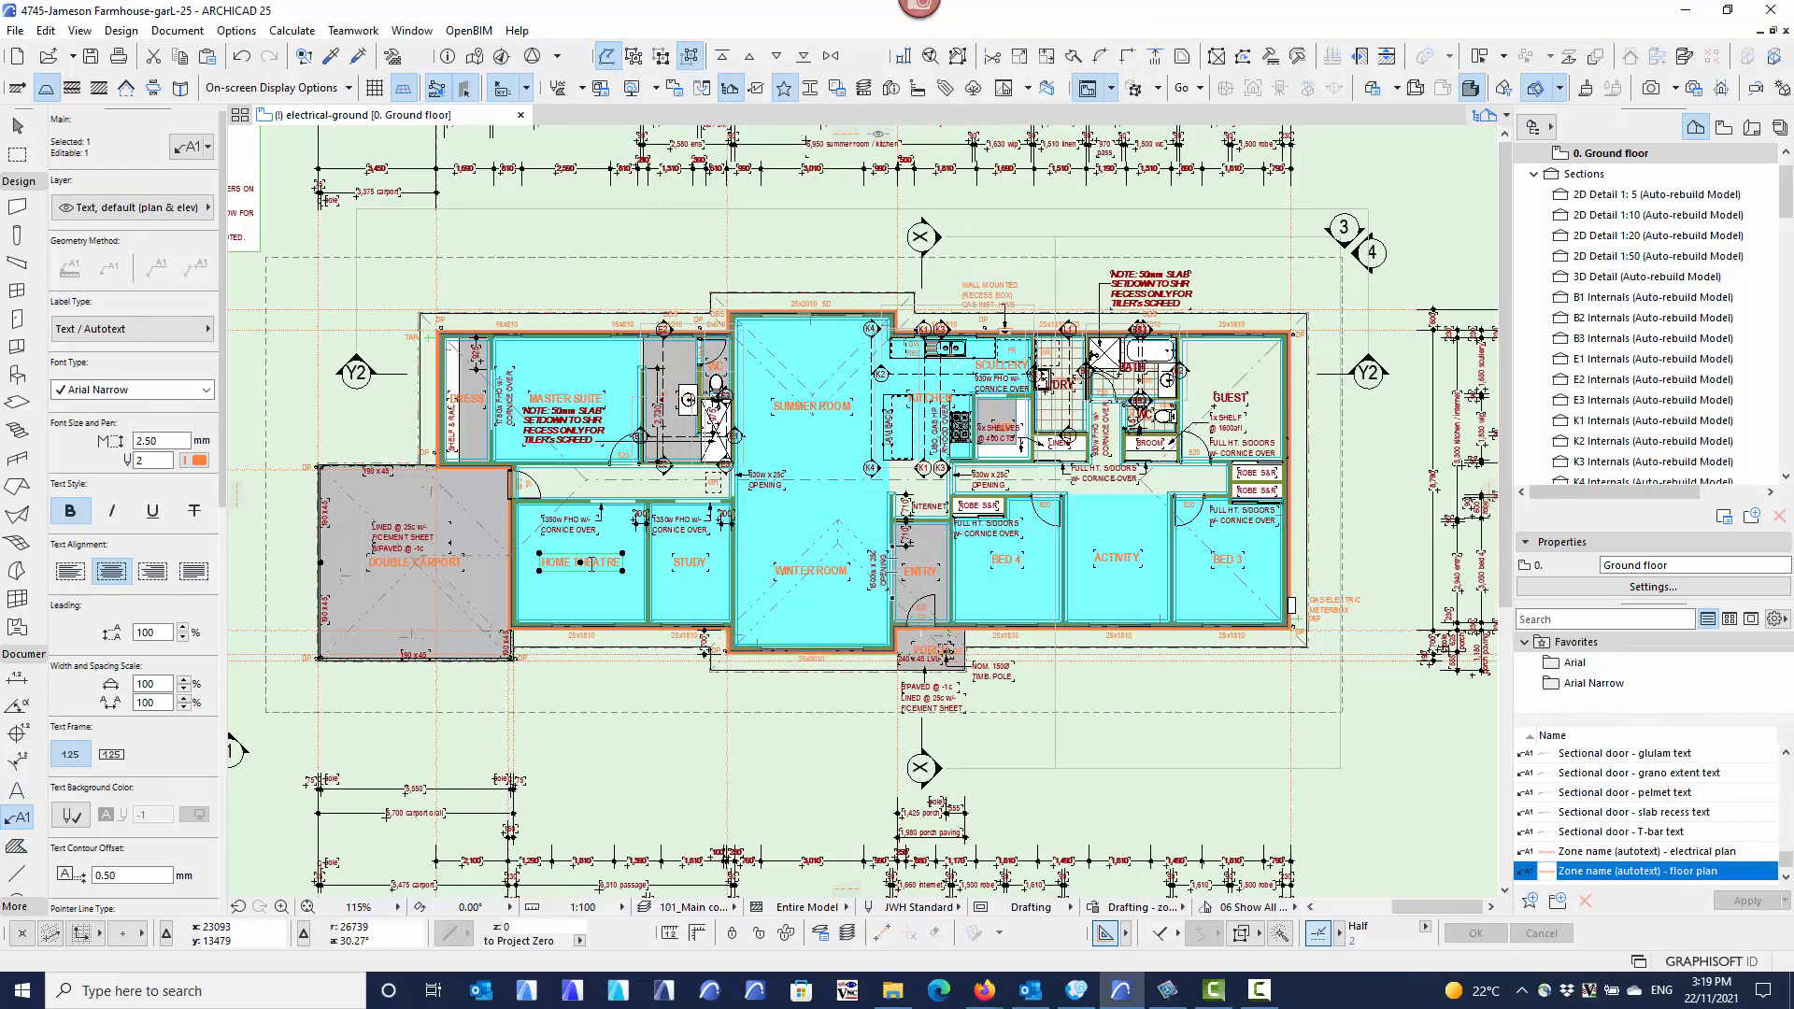
pyautogui.doubleClick(544, 564)
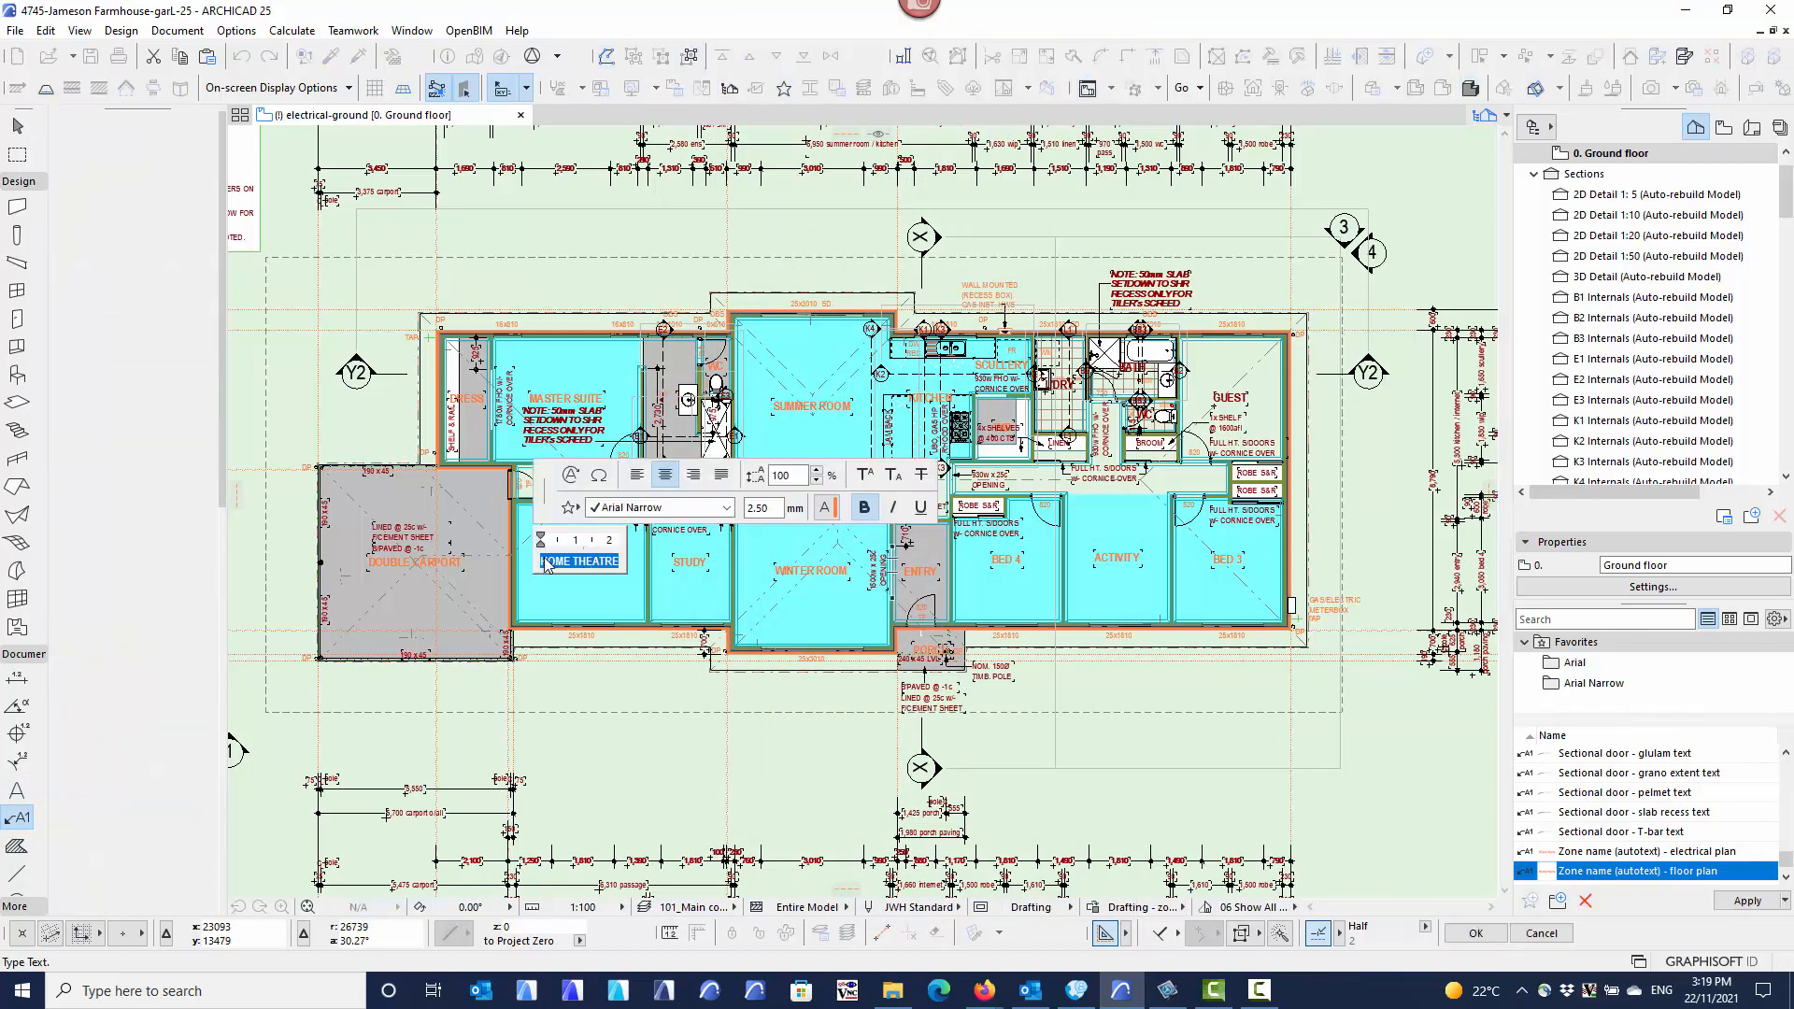
pyautogui.click(570, 475)
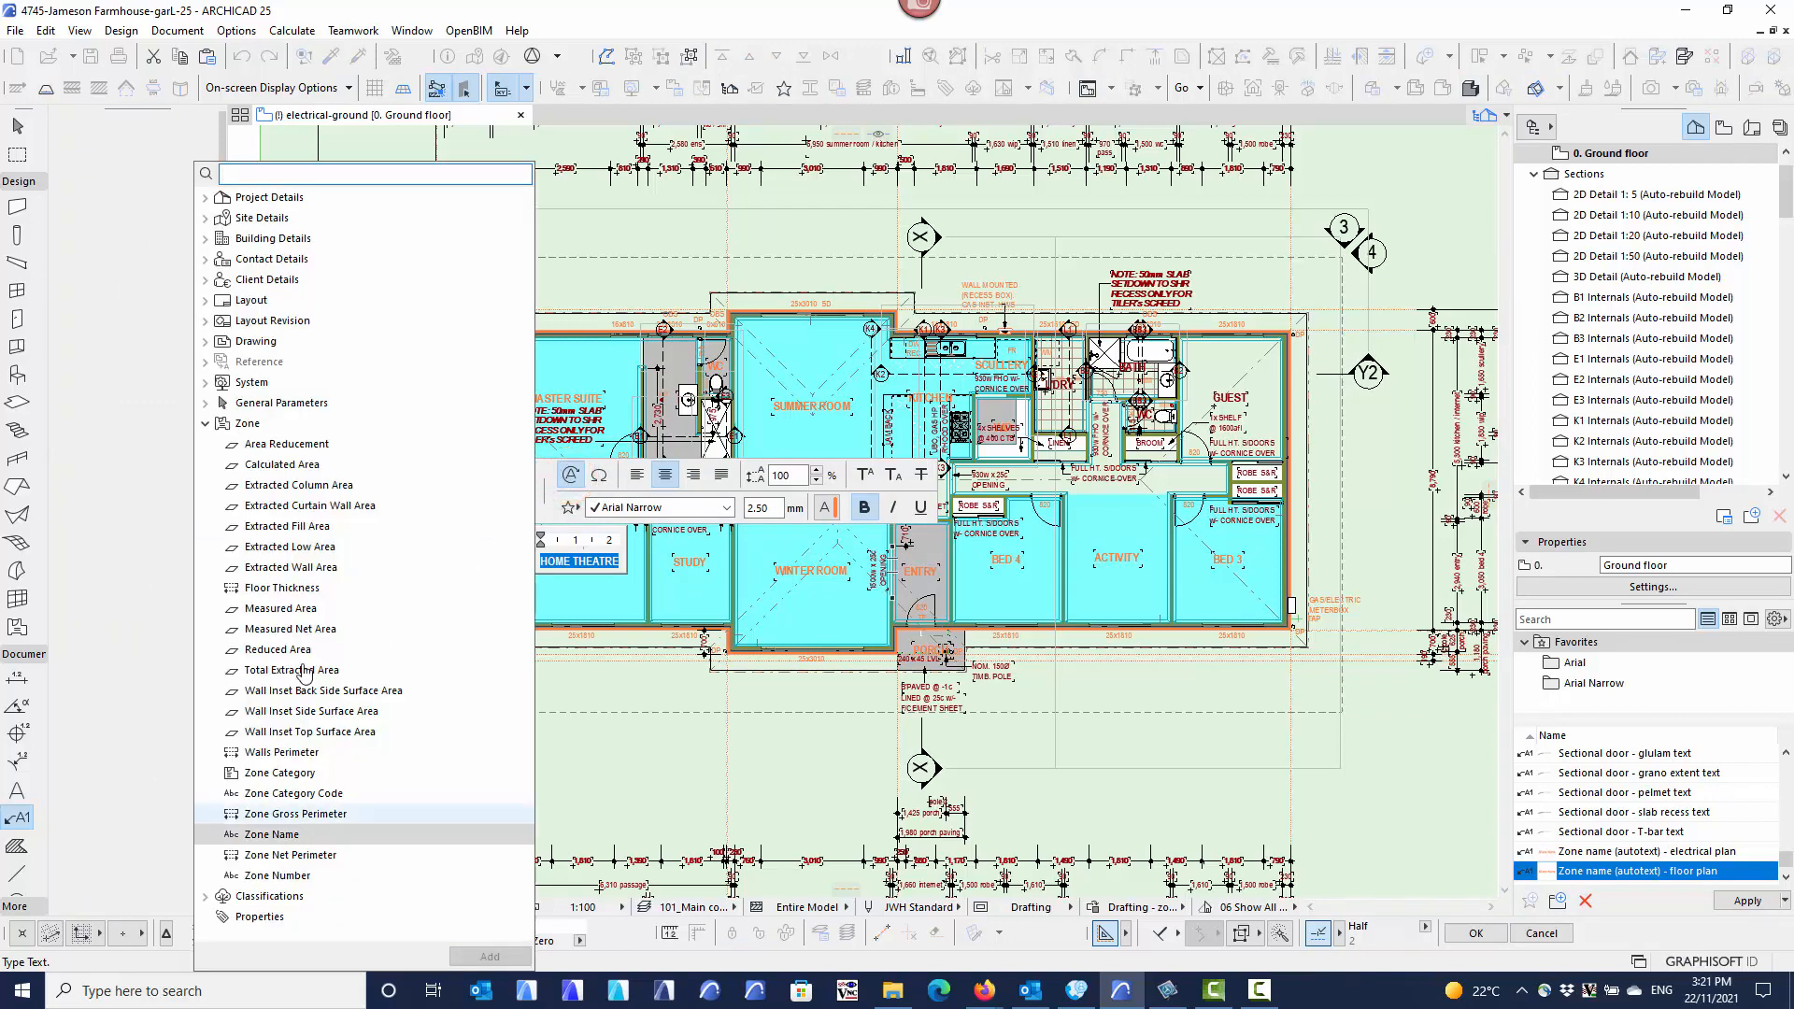
pyautogui.click(236, 441)
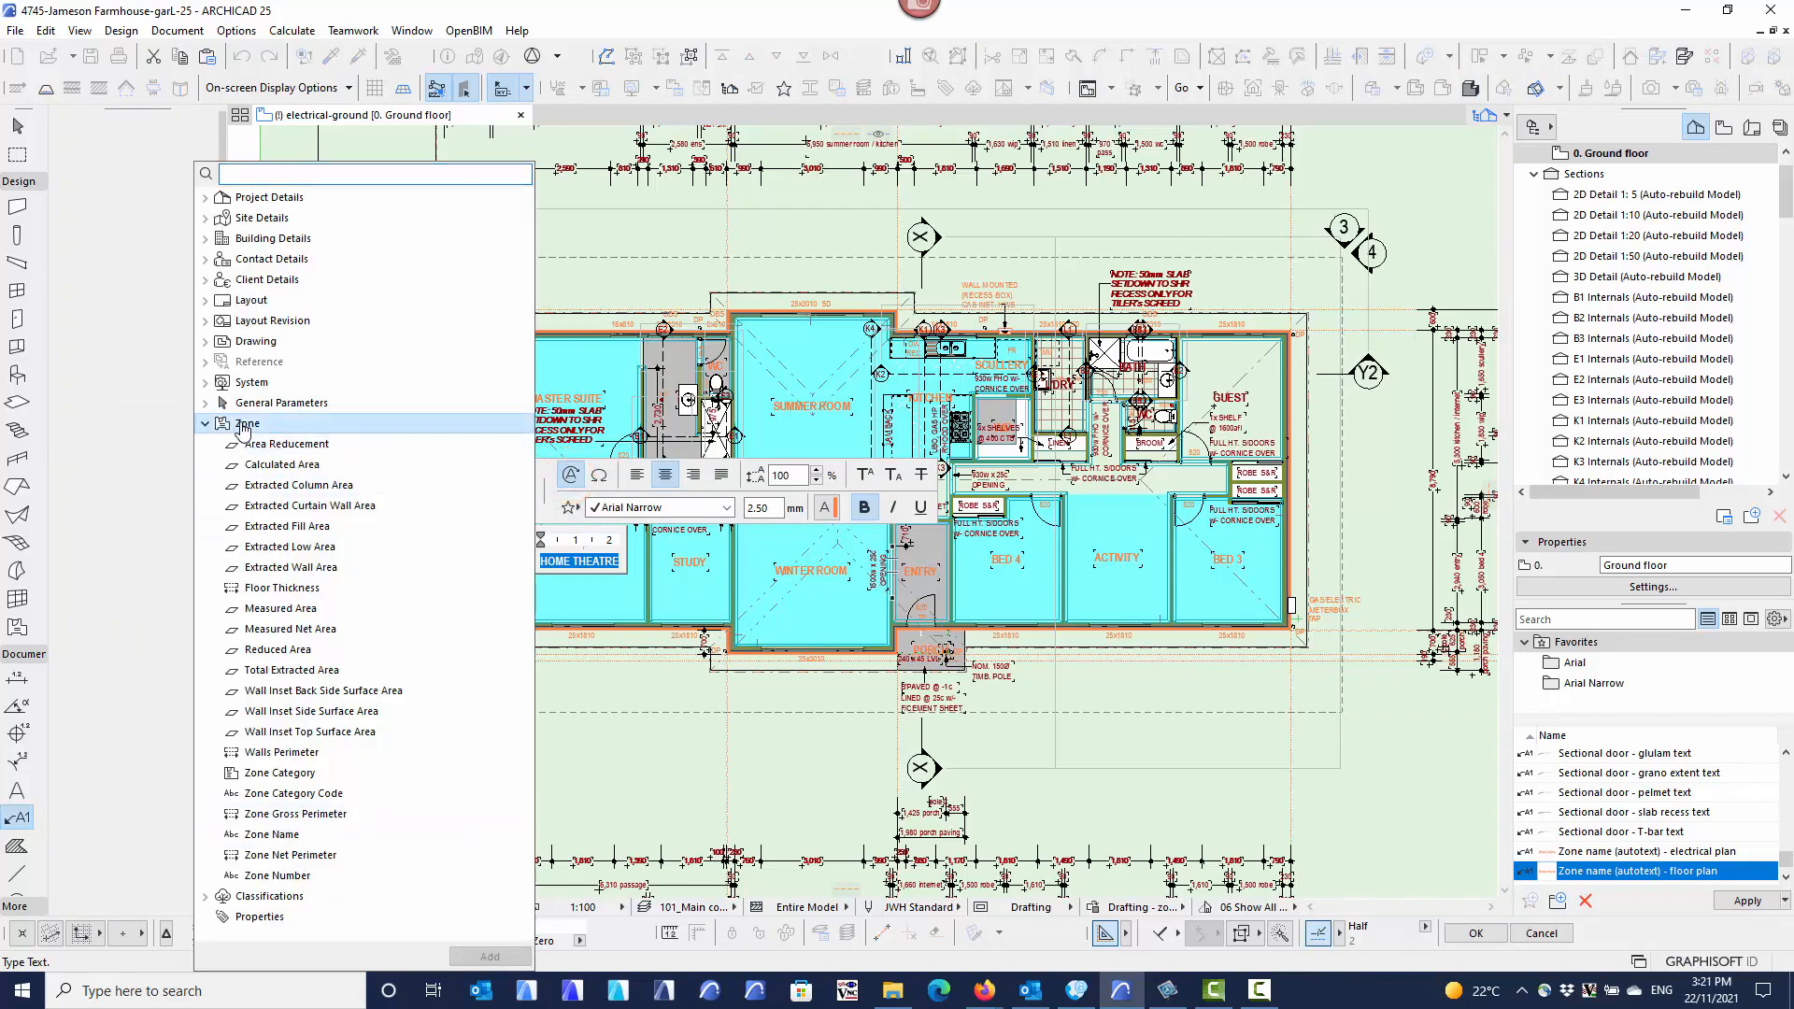
pyautogui.click(274, 836)
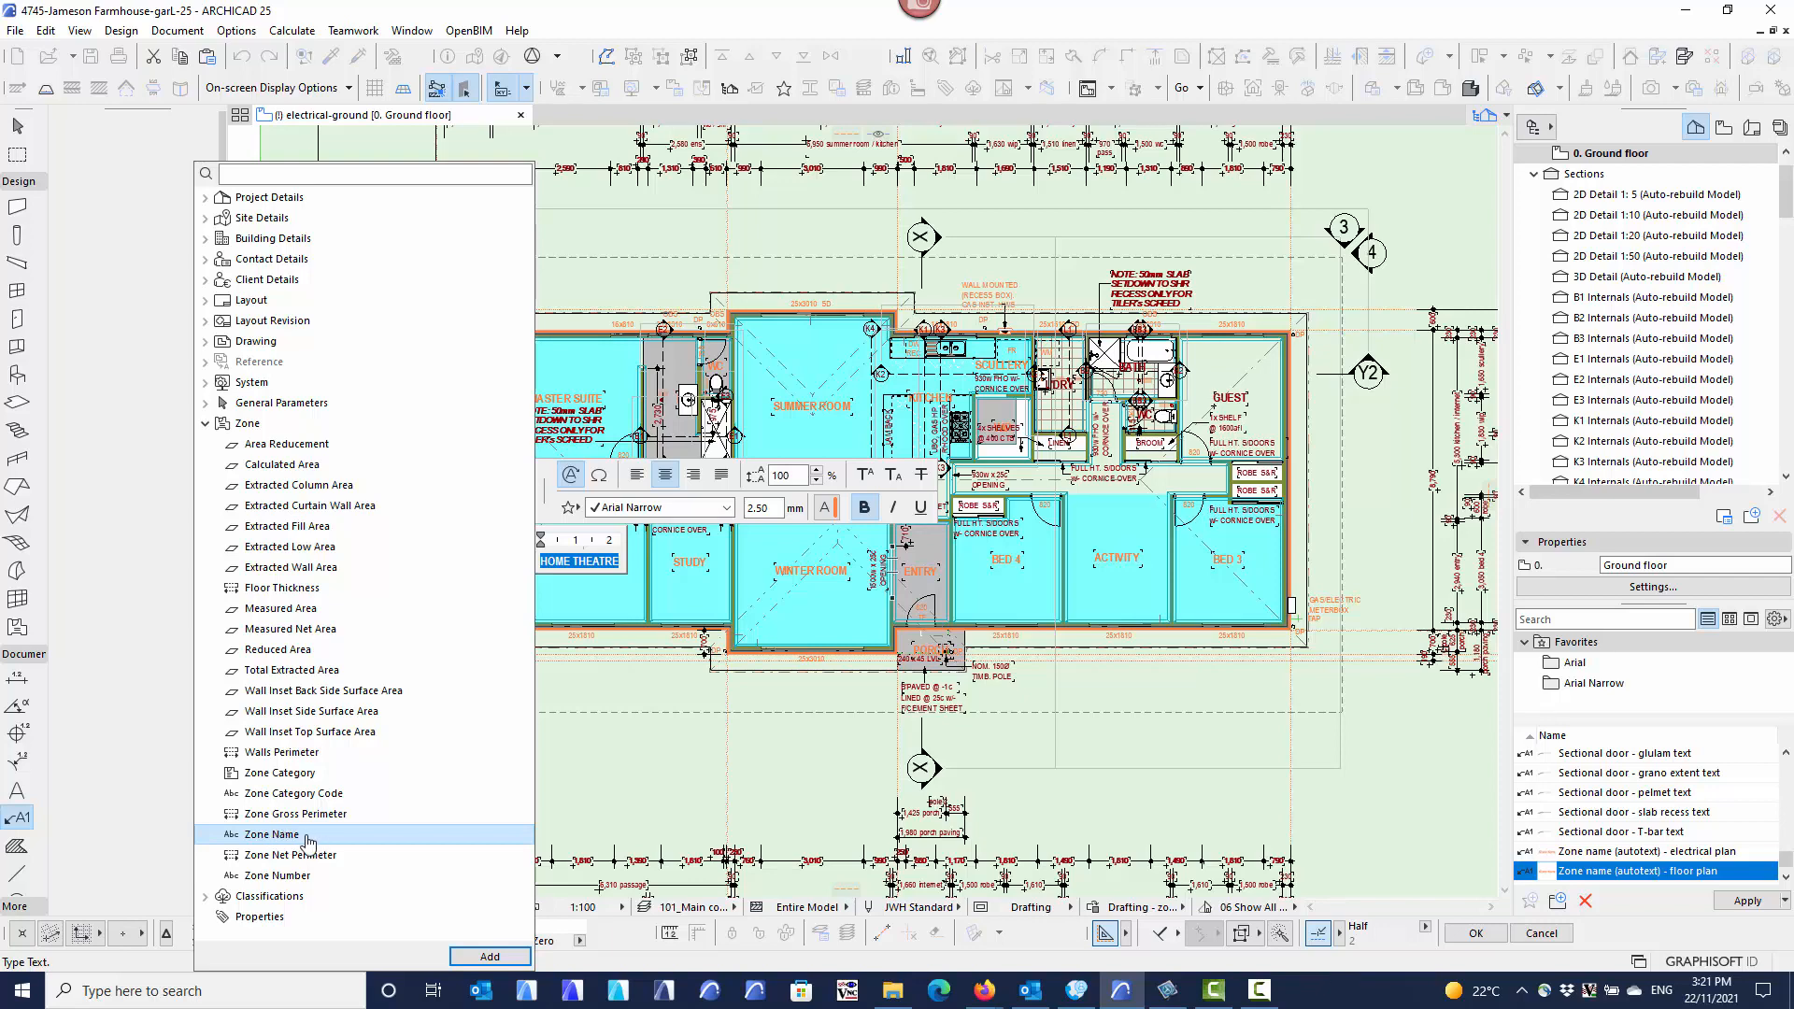
pyautogui.click(301, 466)
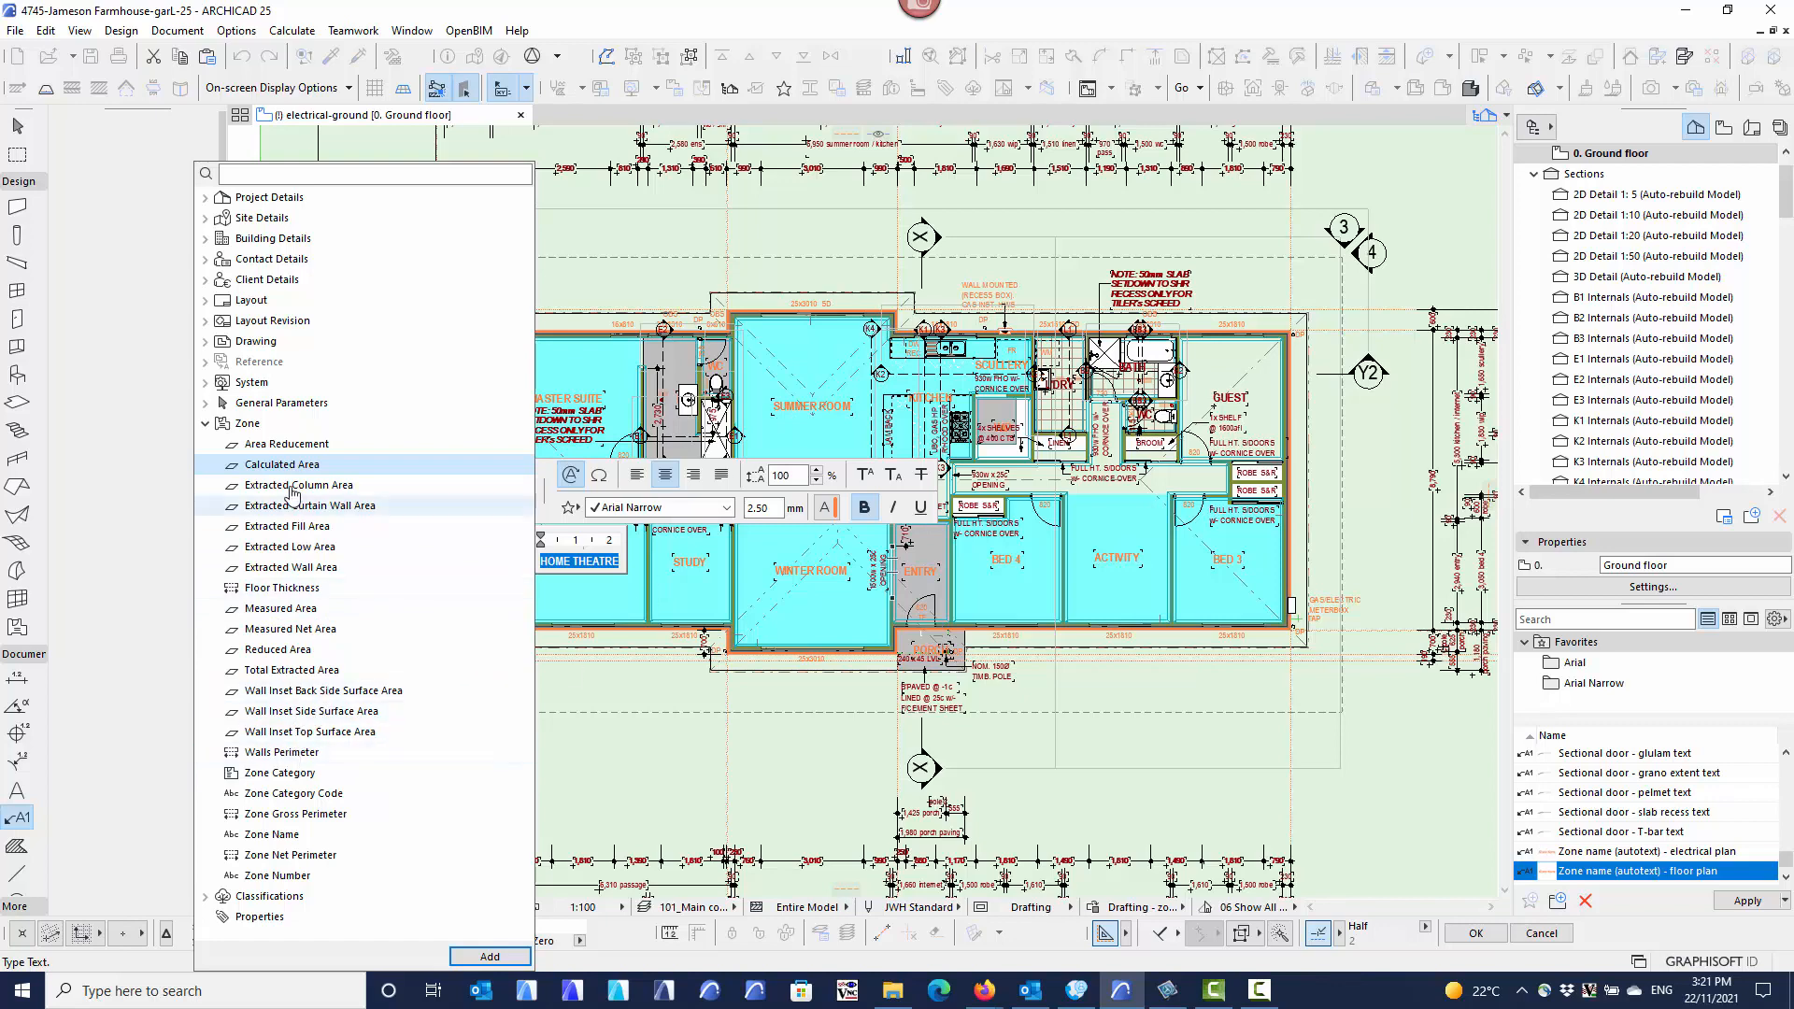
pyautogui.click(285, 835)
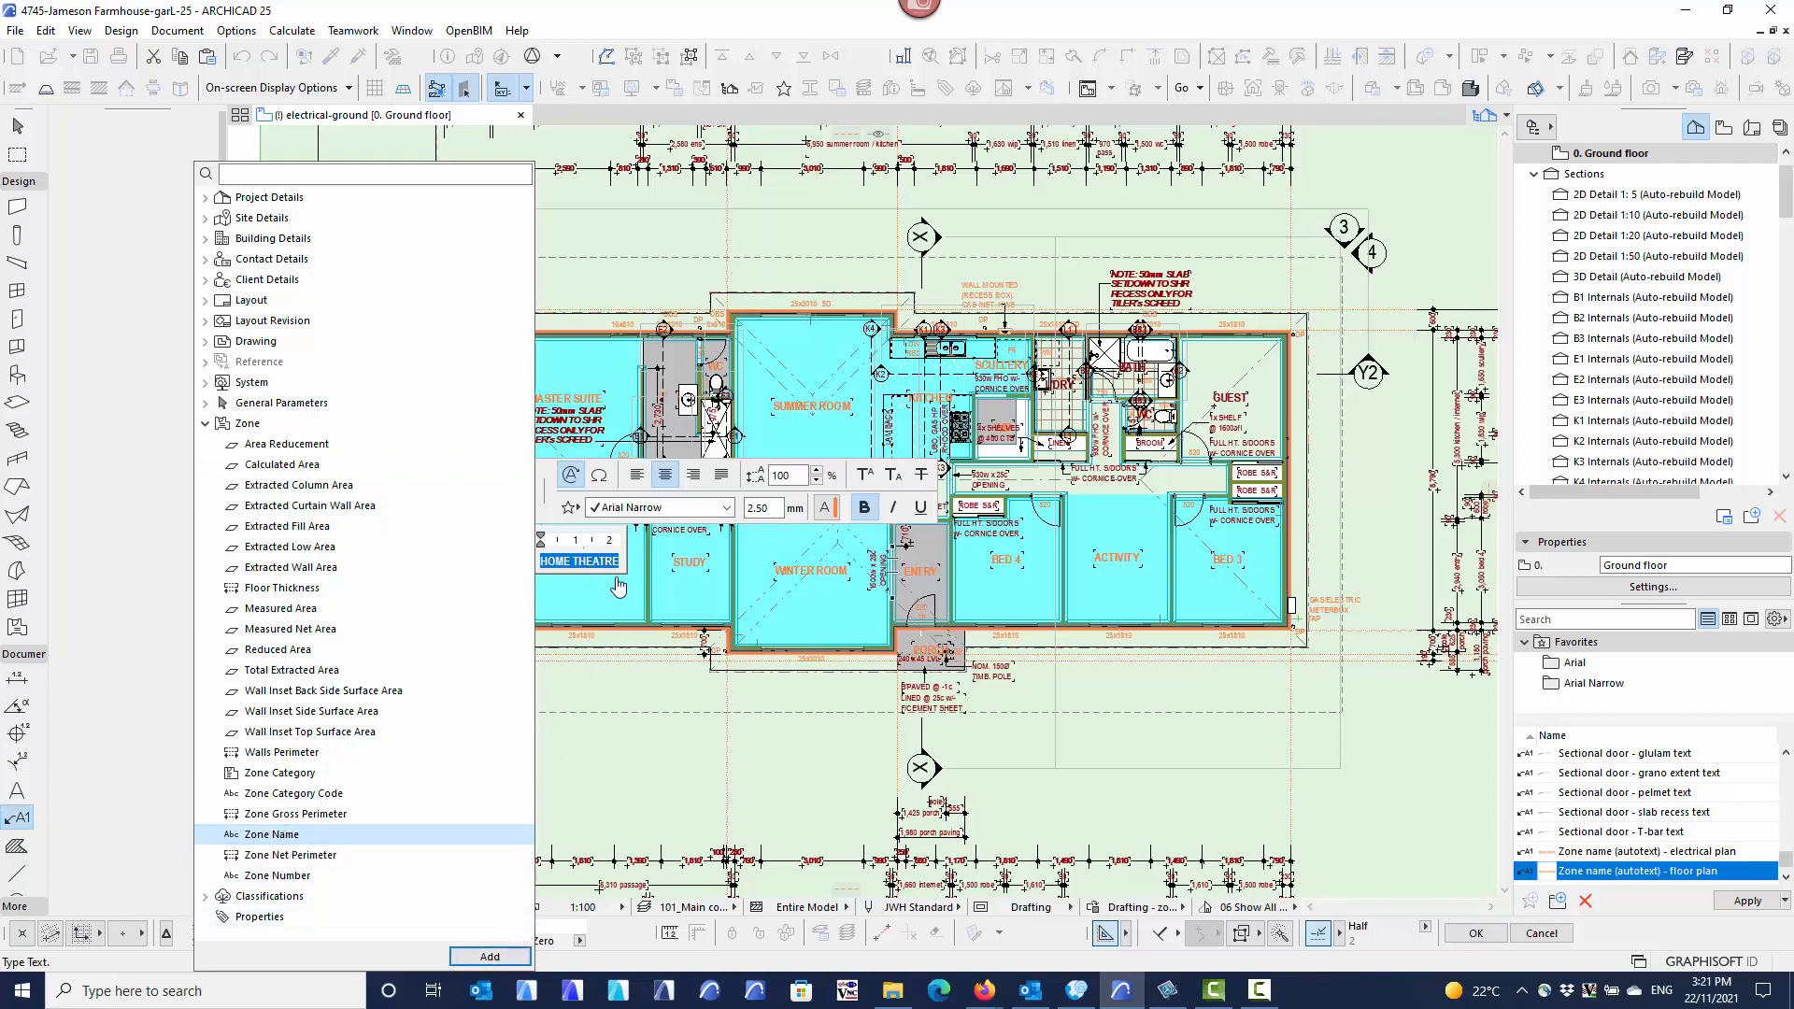
pyautogui.press('Escape')
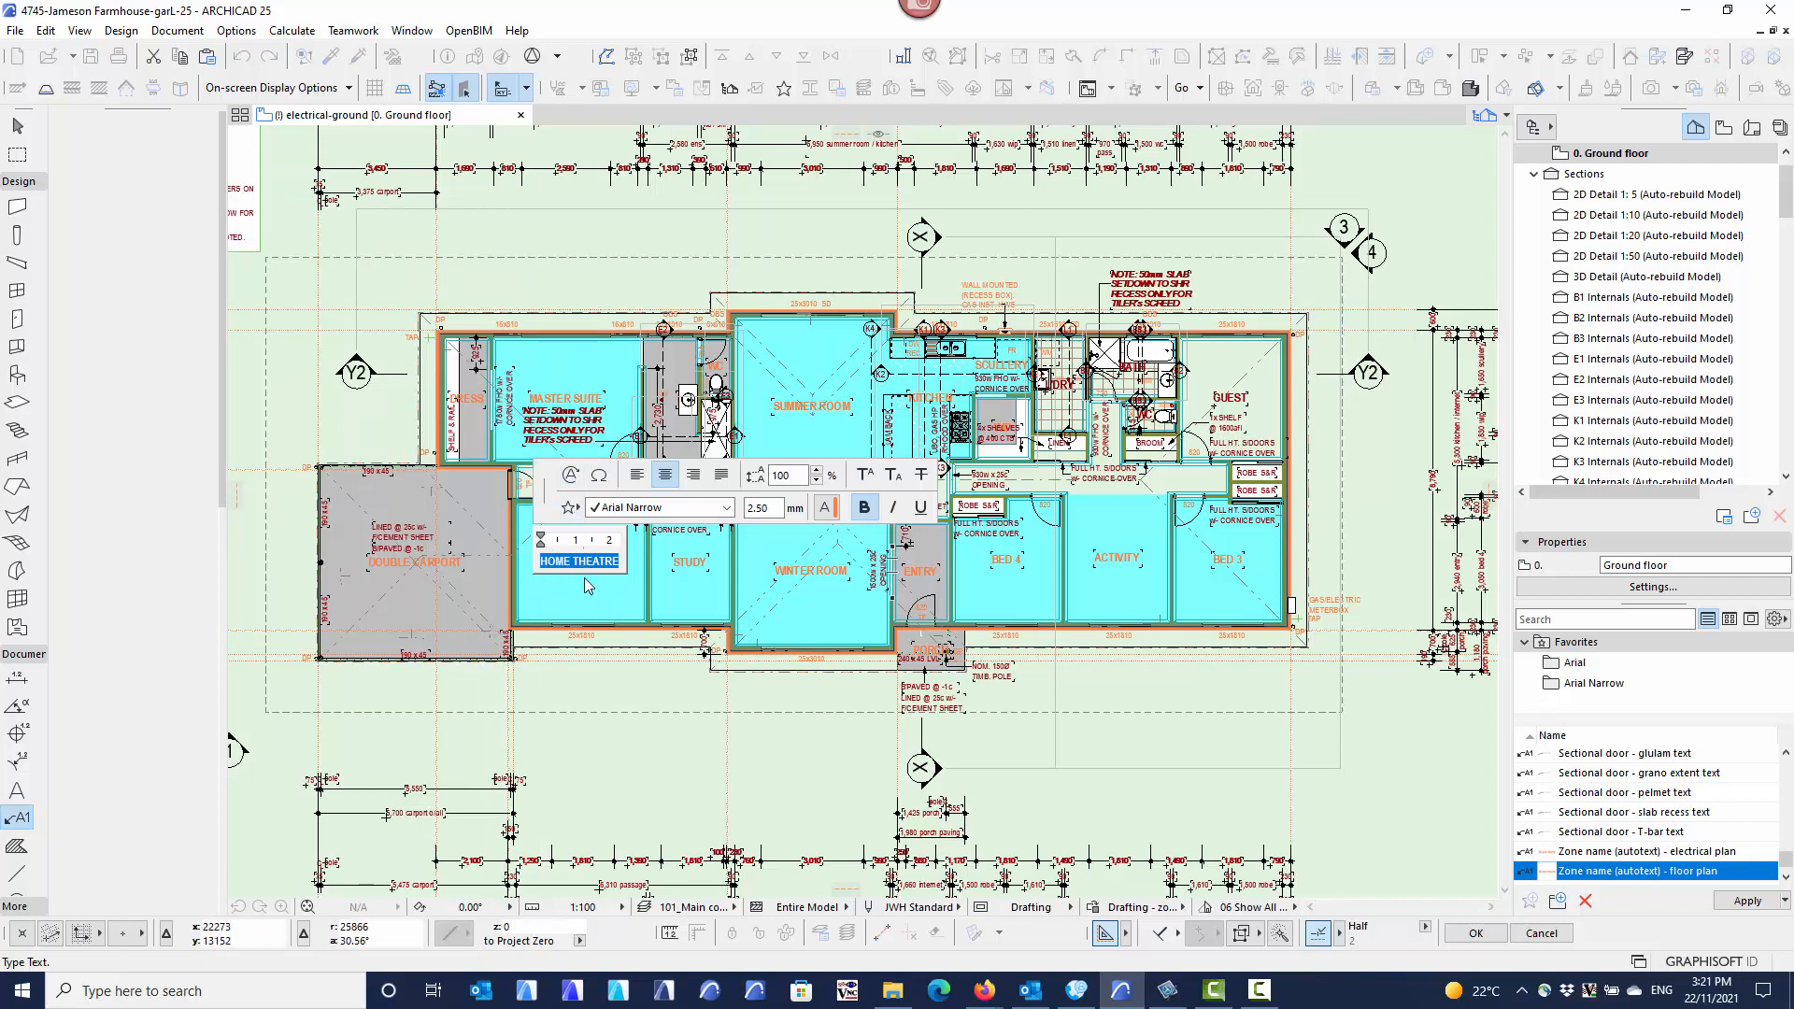
pyautogui.click(592, 612)
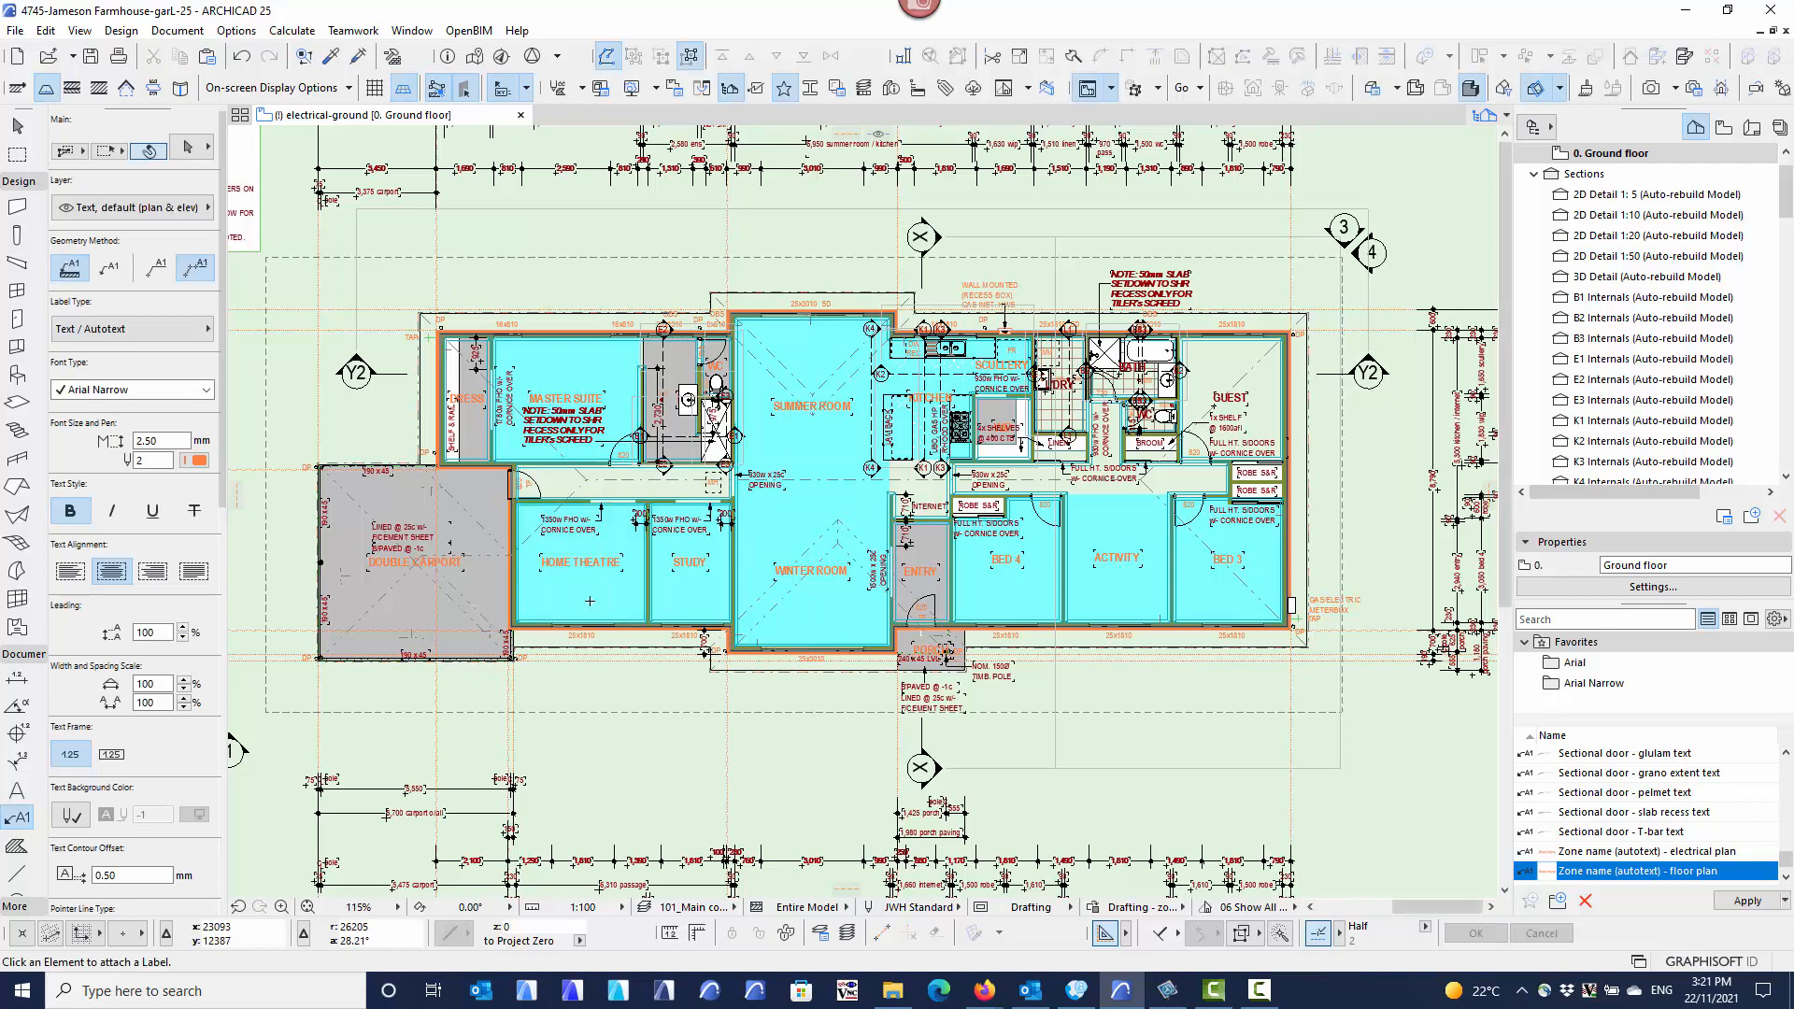
# Select the home theatre zone beneath the overlapping elements, rename it GAMES, and deselect it.
pyautogui.press('Tab')
pyautogui.press('Tab')
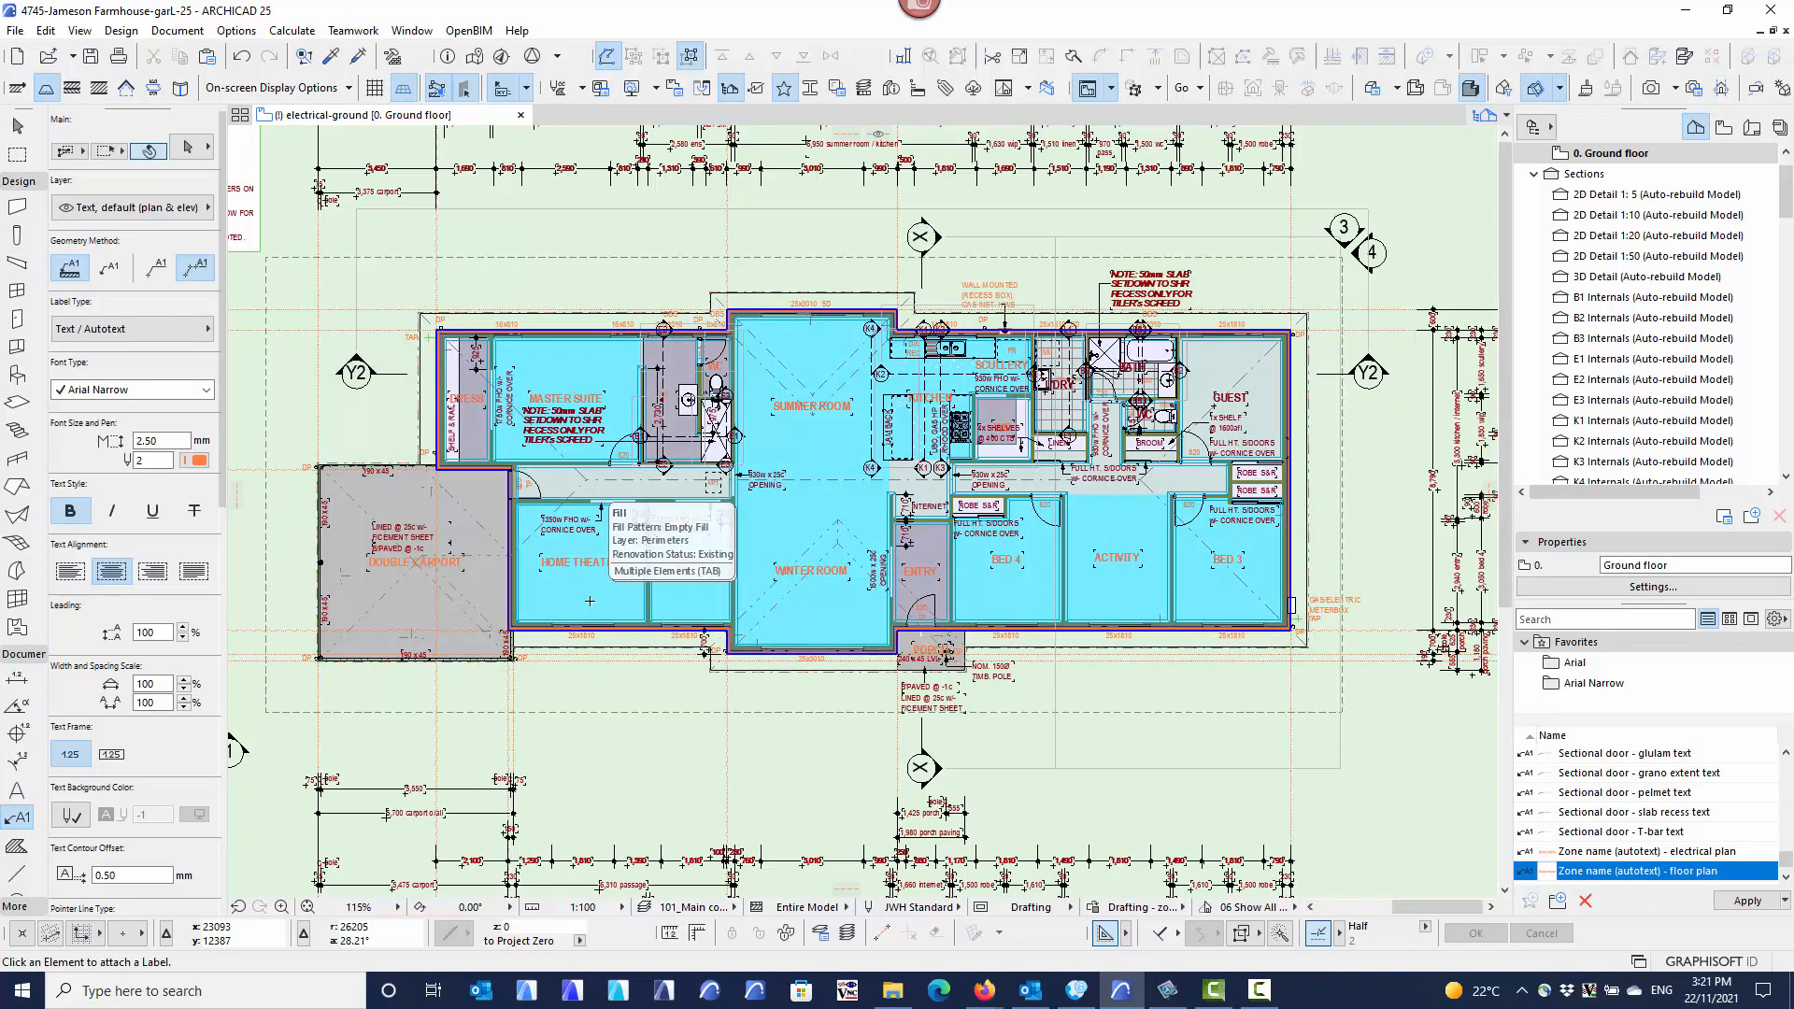
pyautogui.keyDown('shift'); pyautogui.click(590, 601); pyautogui.keyUp('shift')
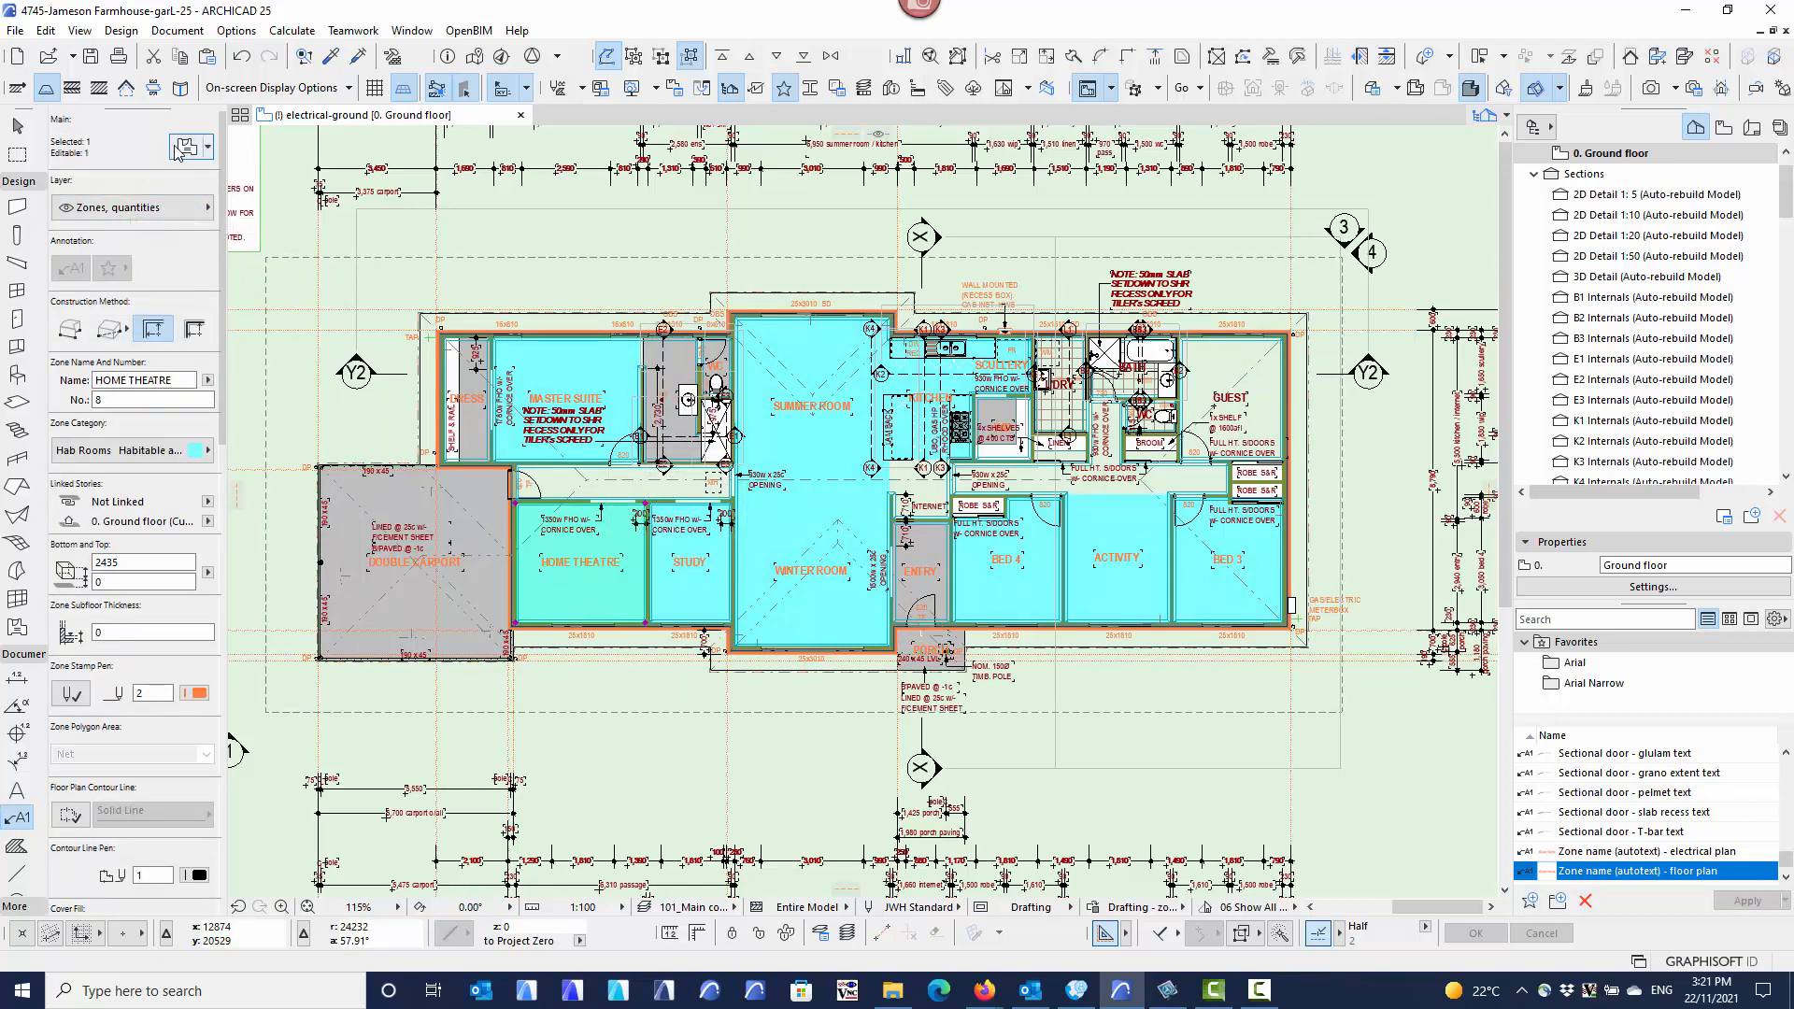
pyautogui.click(157, 381)
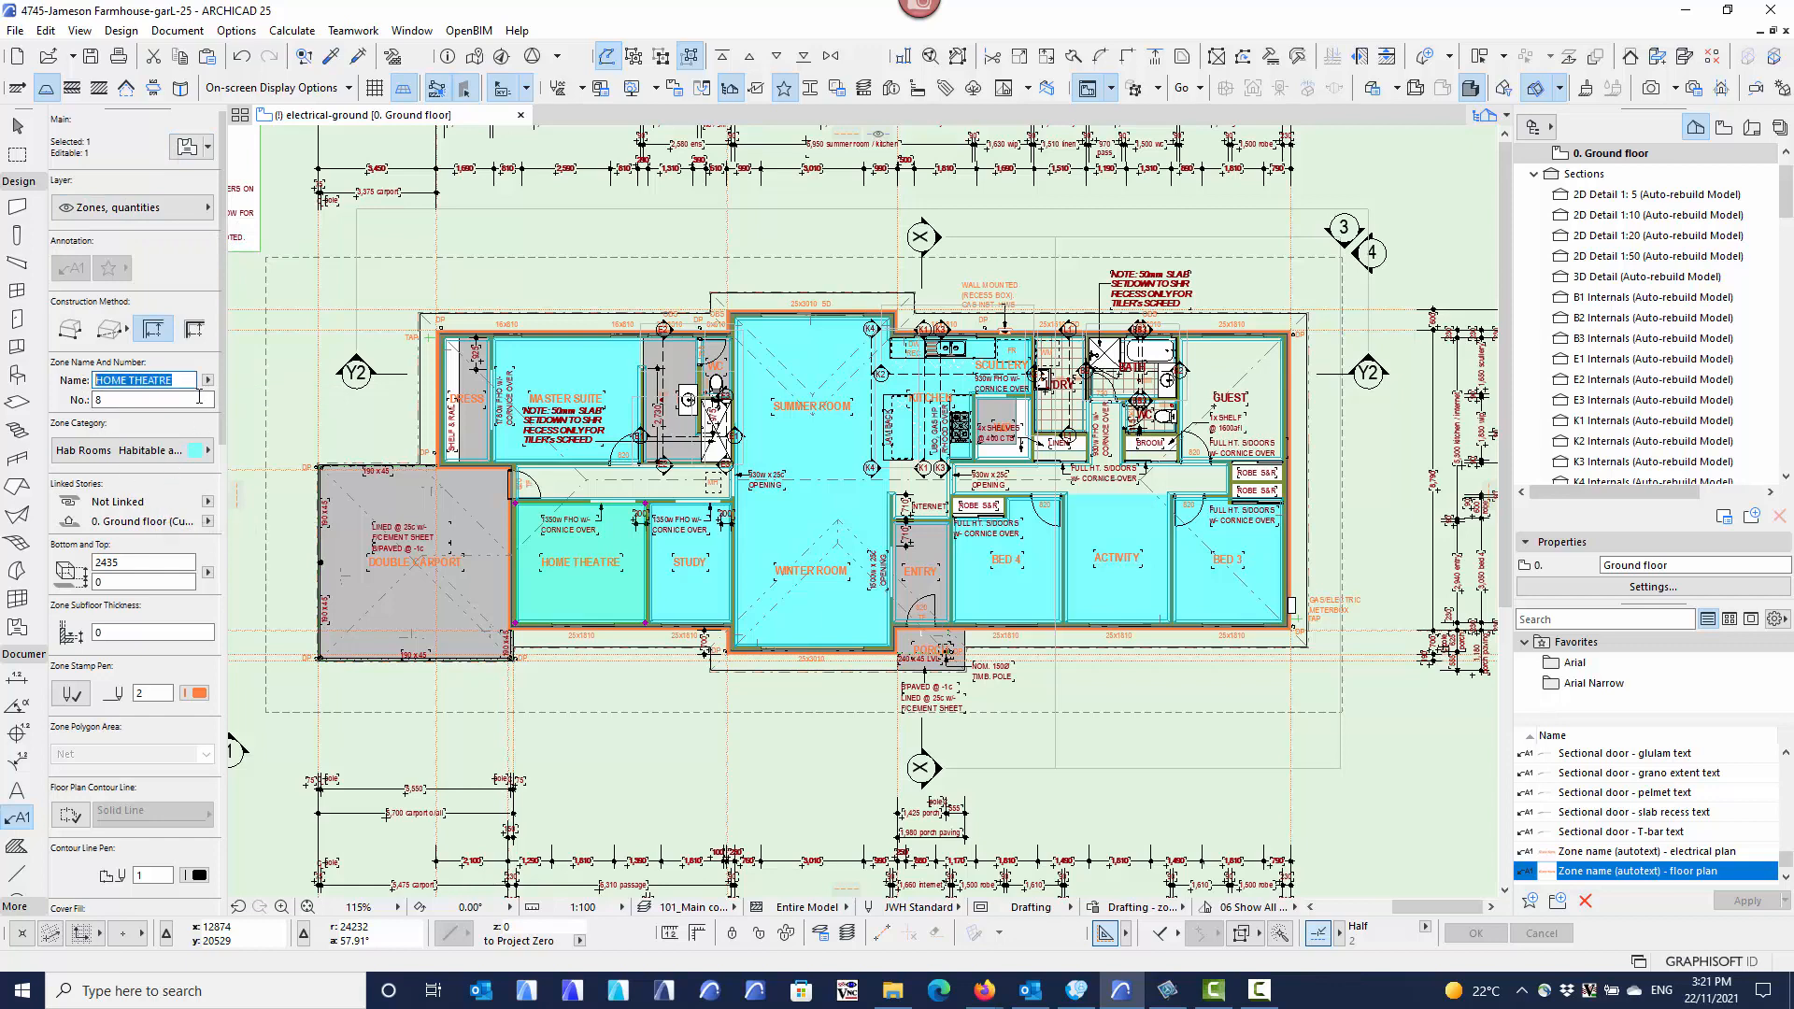
pyautogui.click(207, 380)
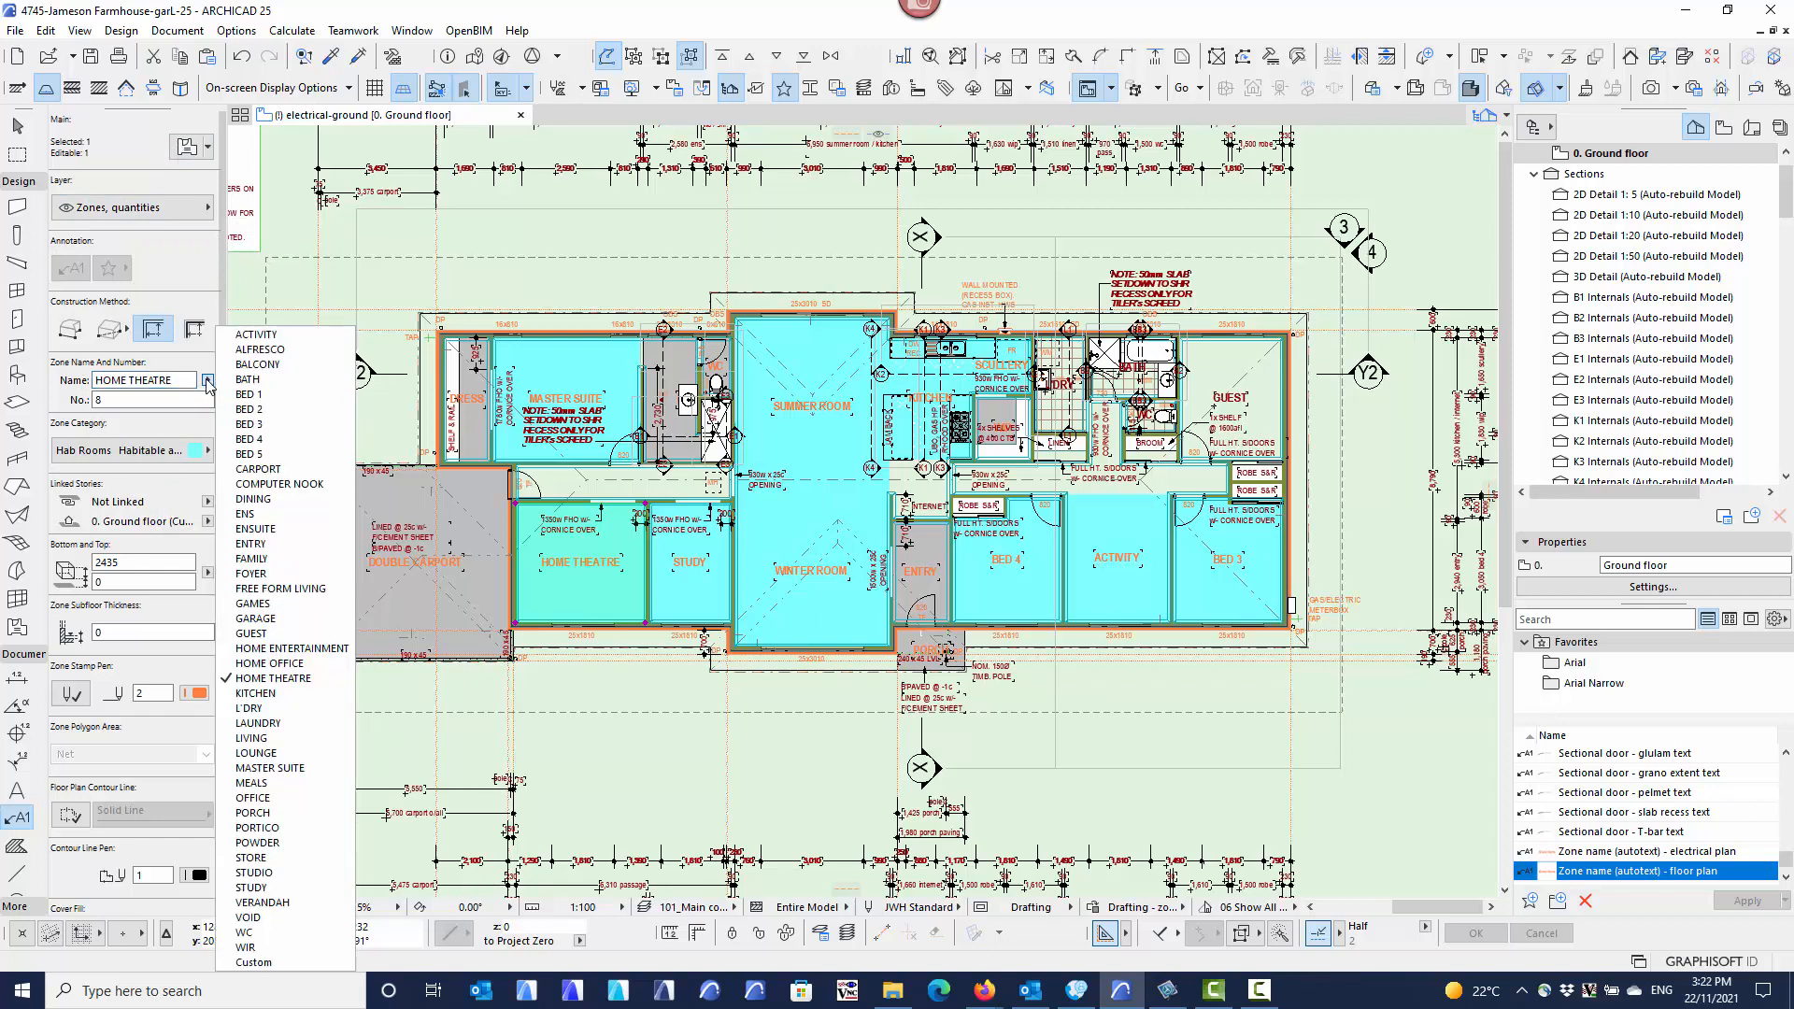
pyautogui.click(277, 606)
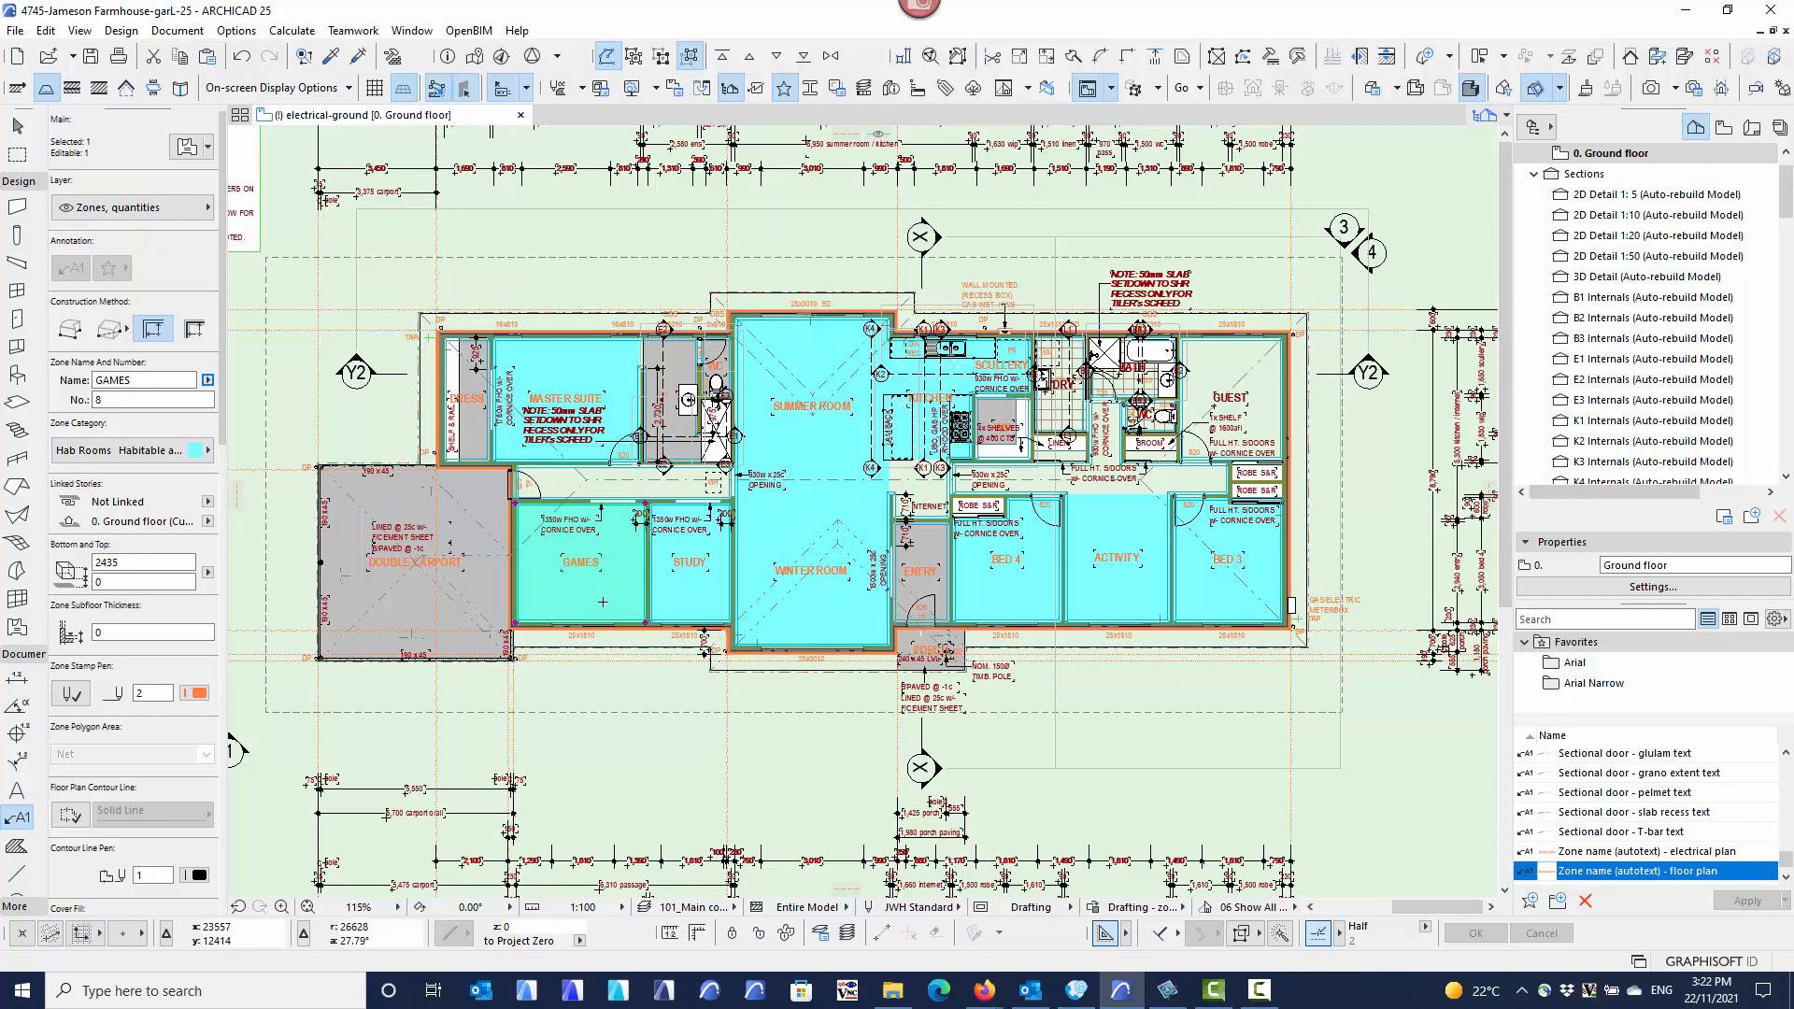
pyautogui.press('Escape')
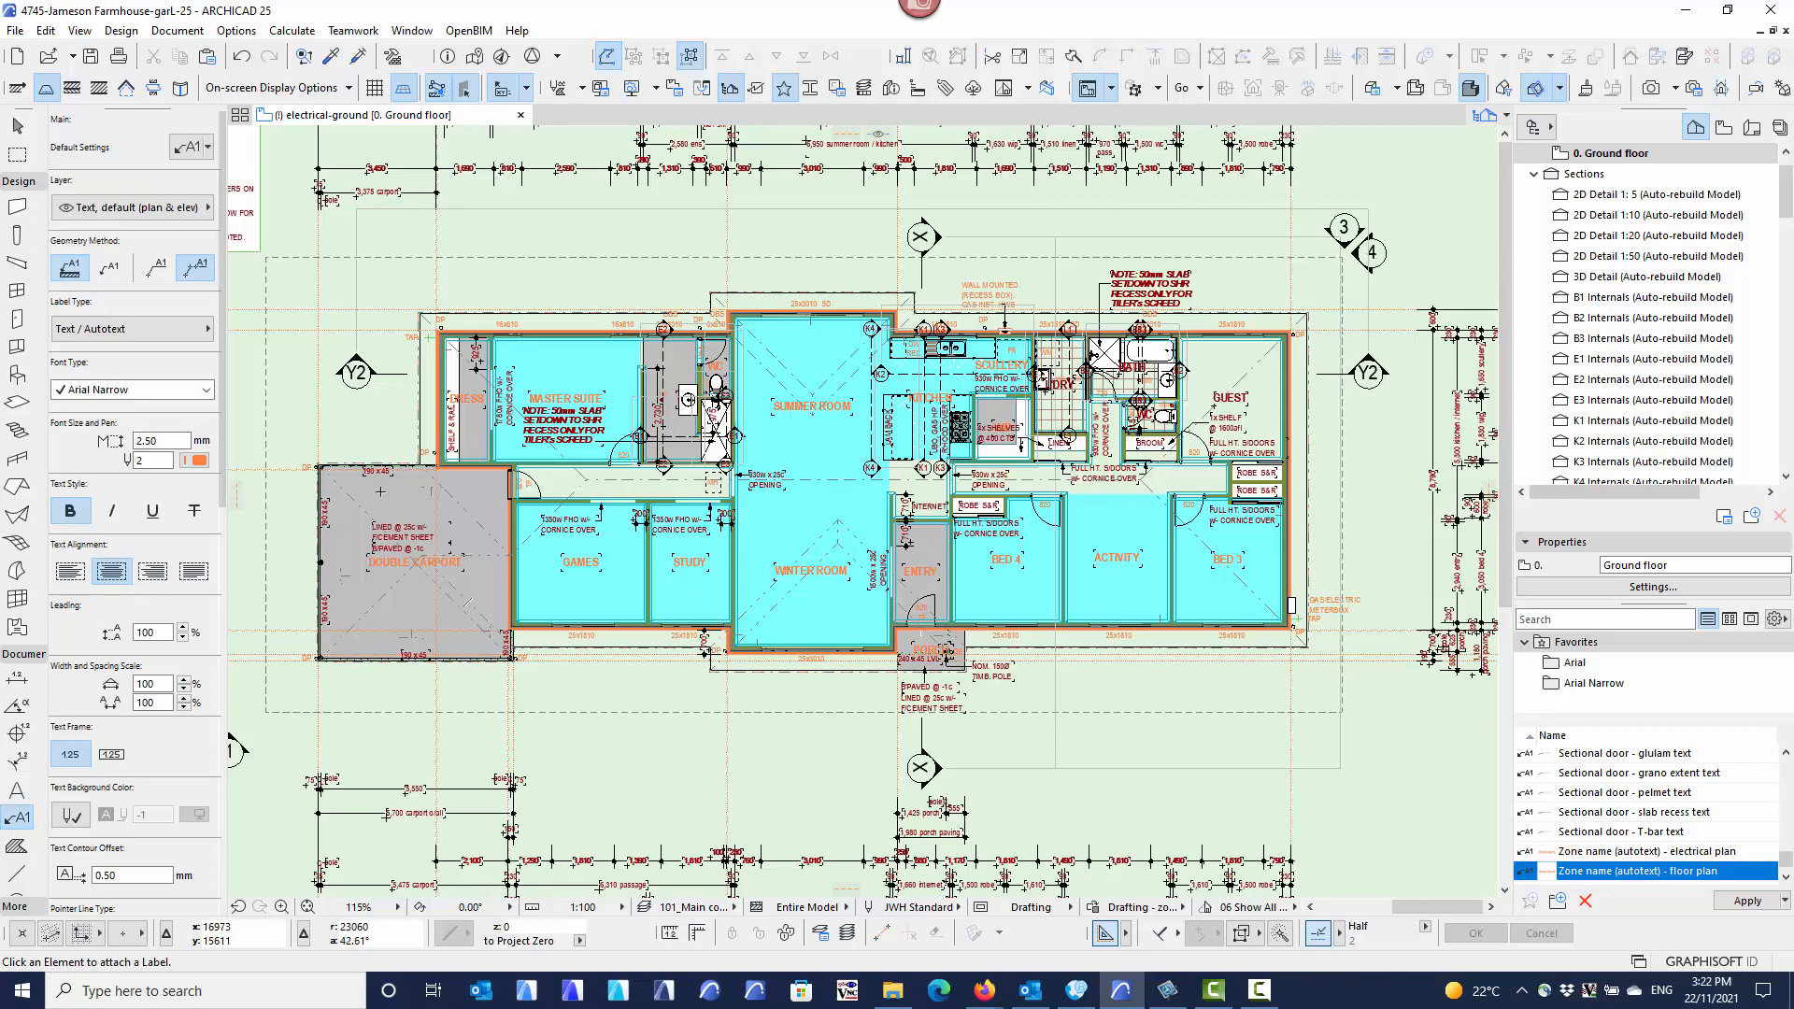
# Set the Zone tool to the rectangular construction method.
pyautogui.click(17, 629)
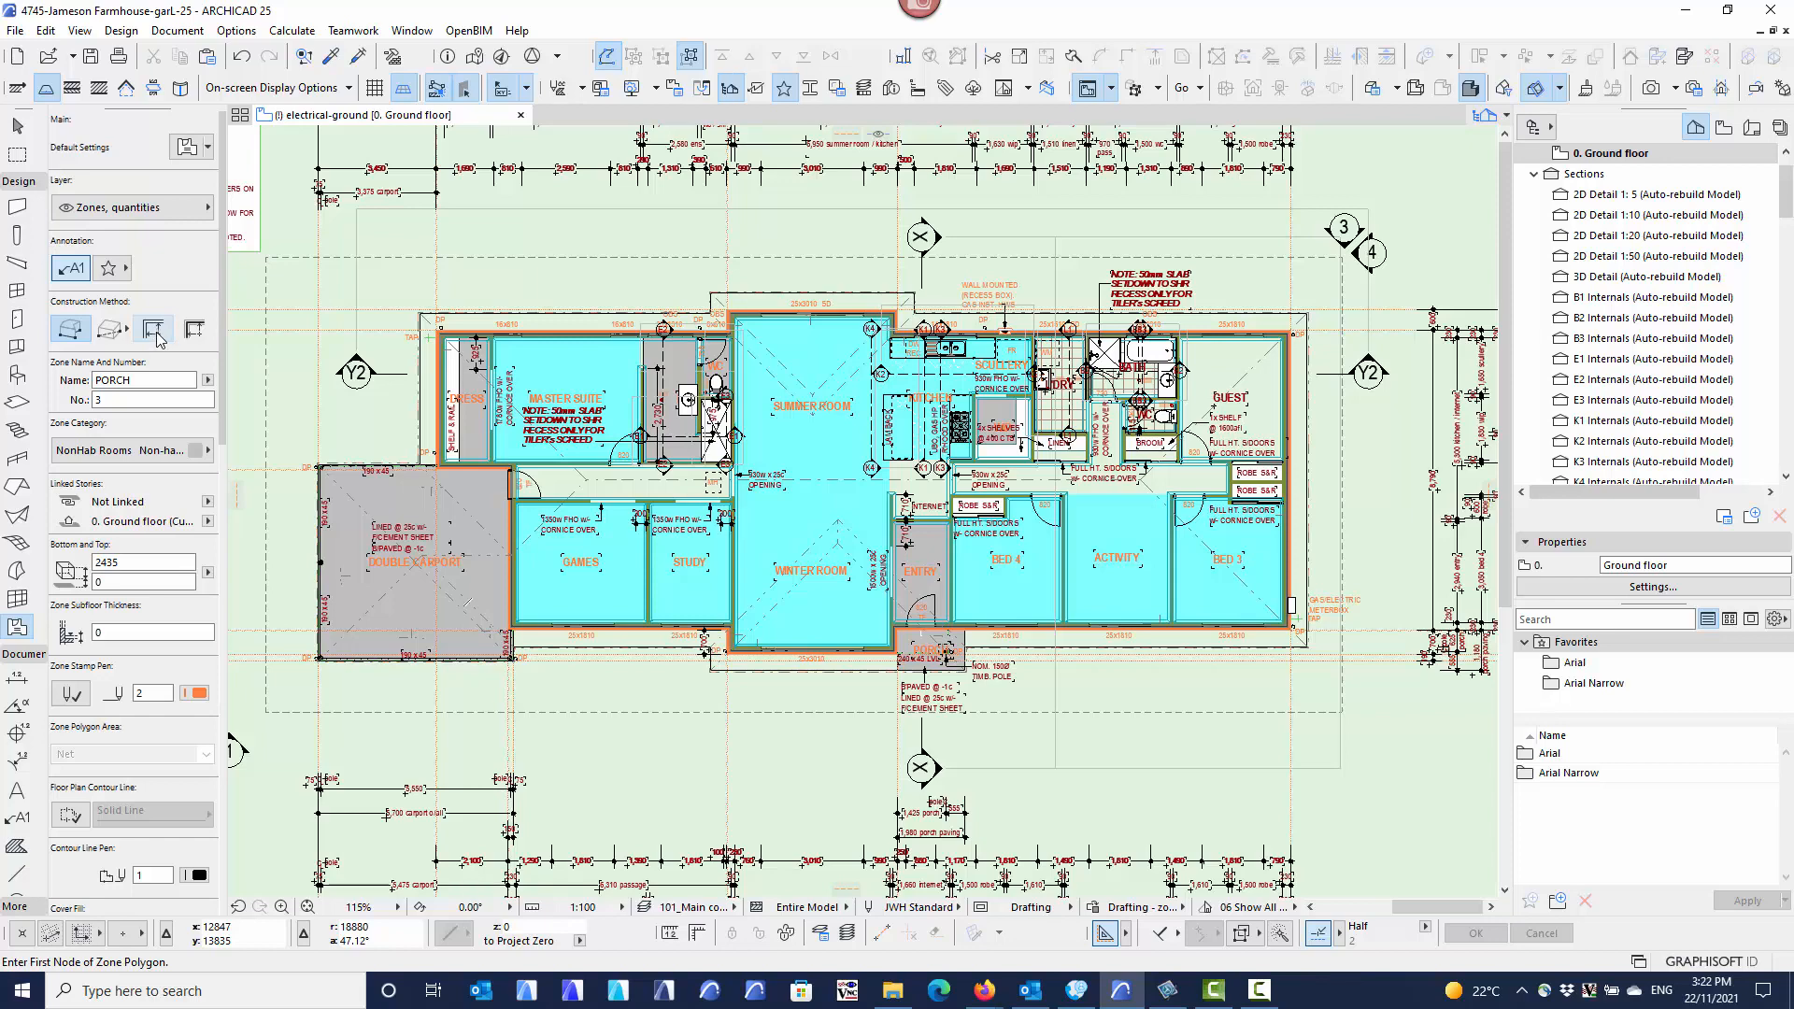
pyautogui.click(128, 329)
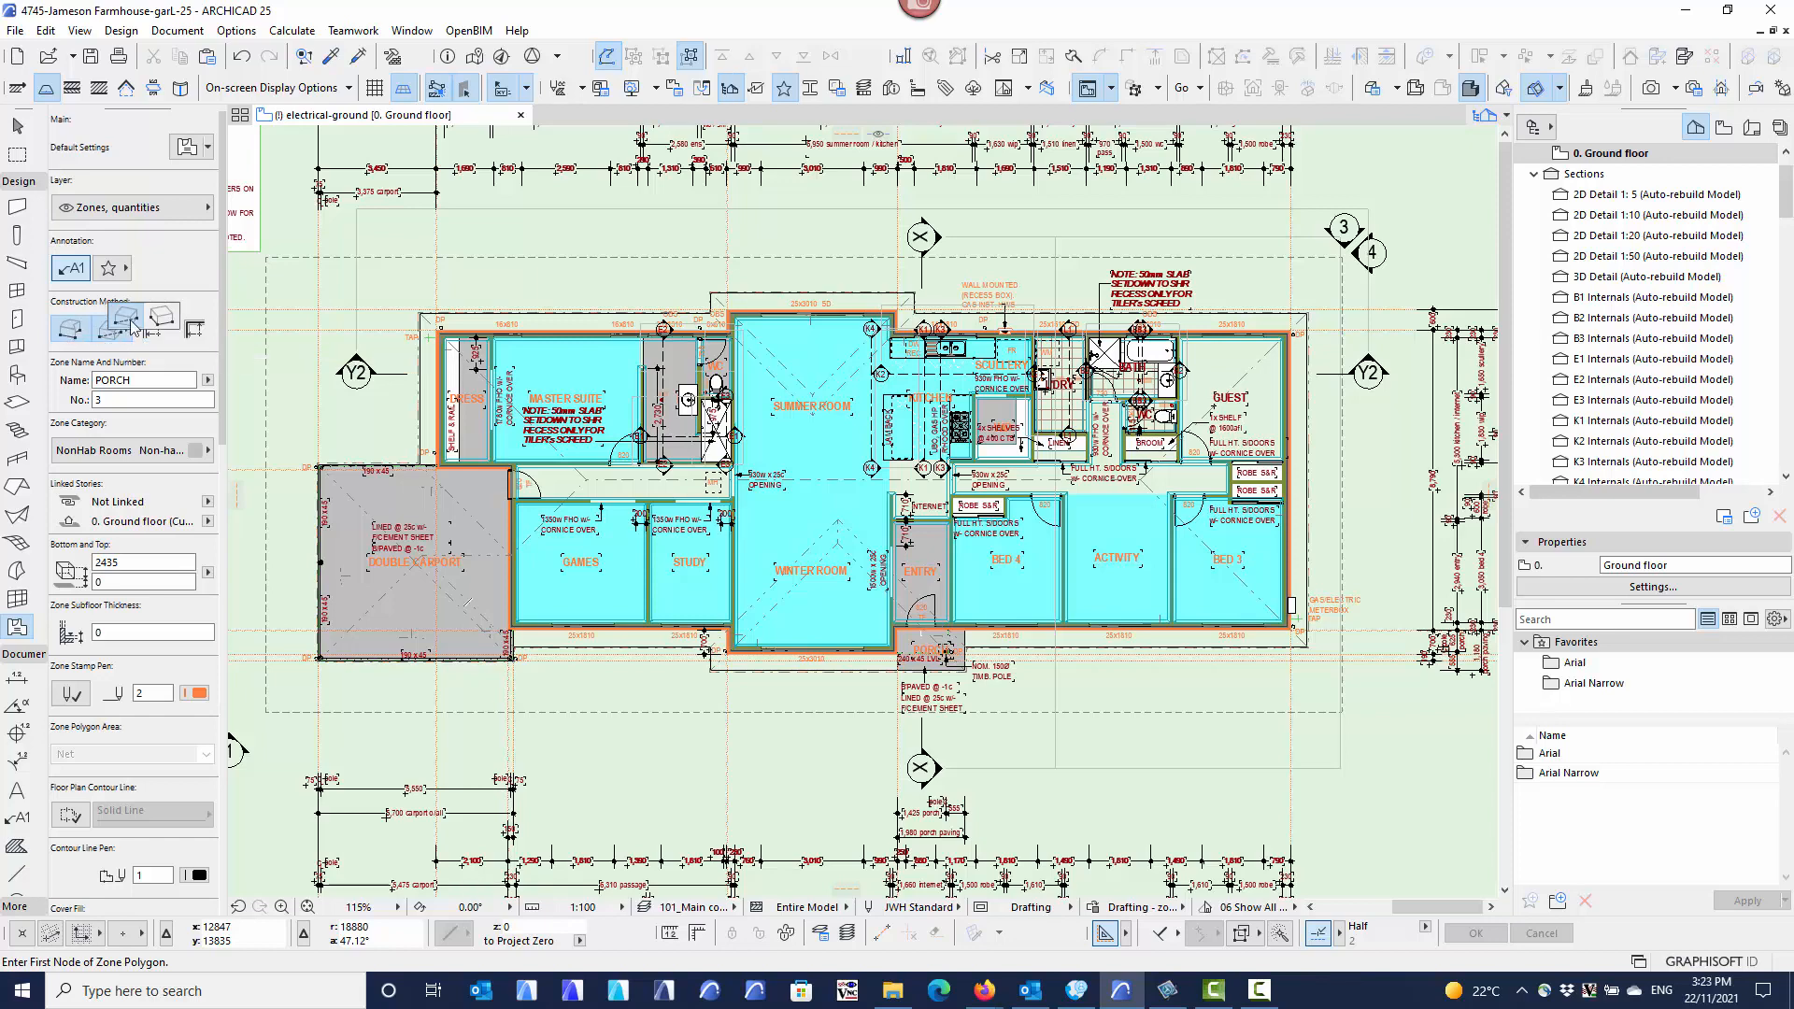
pyautogui.click(126, 321)
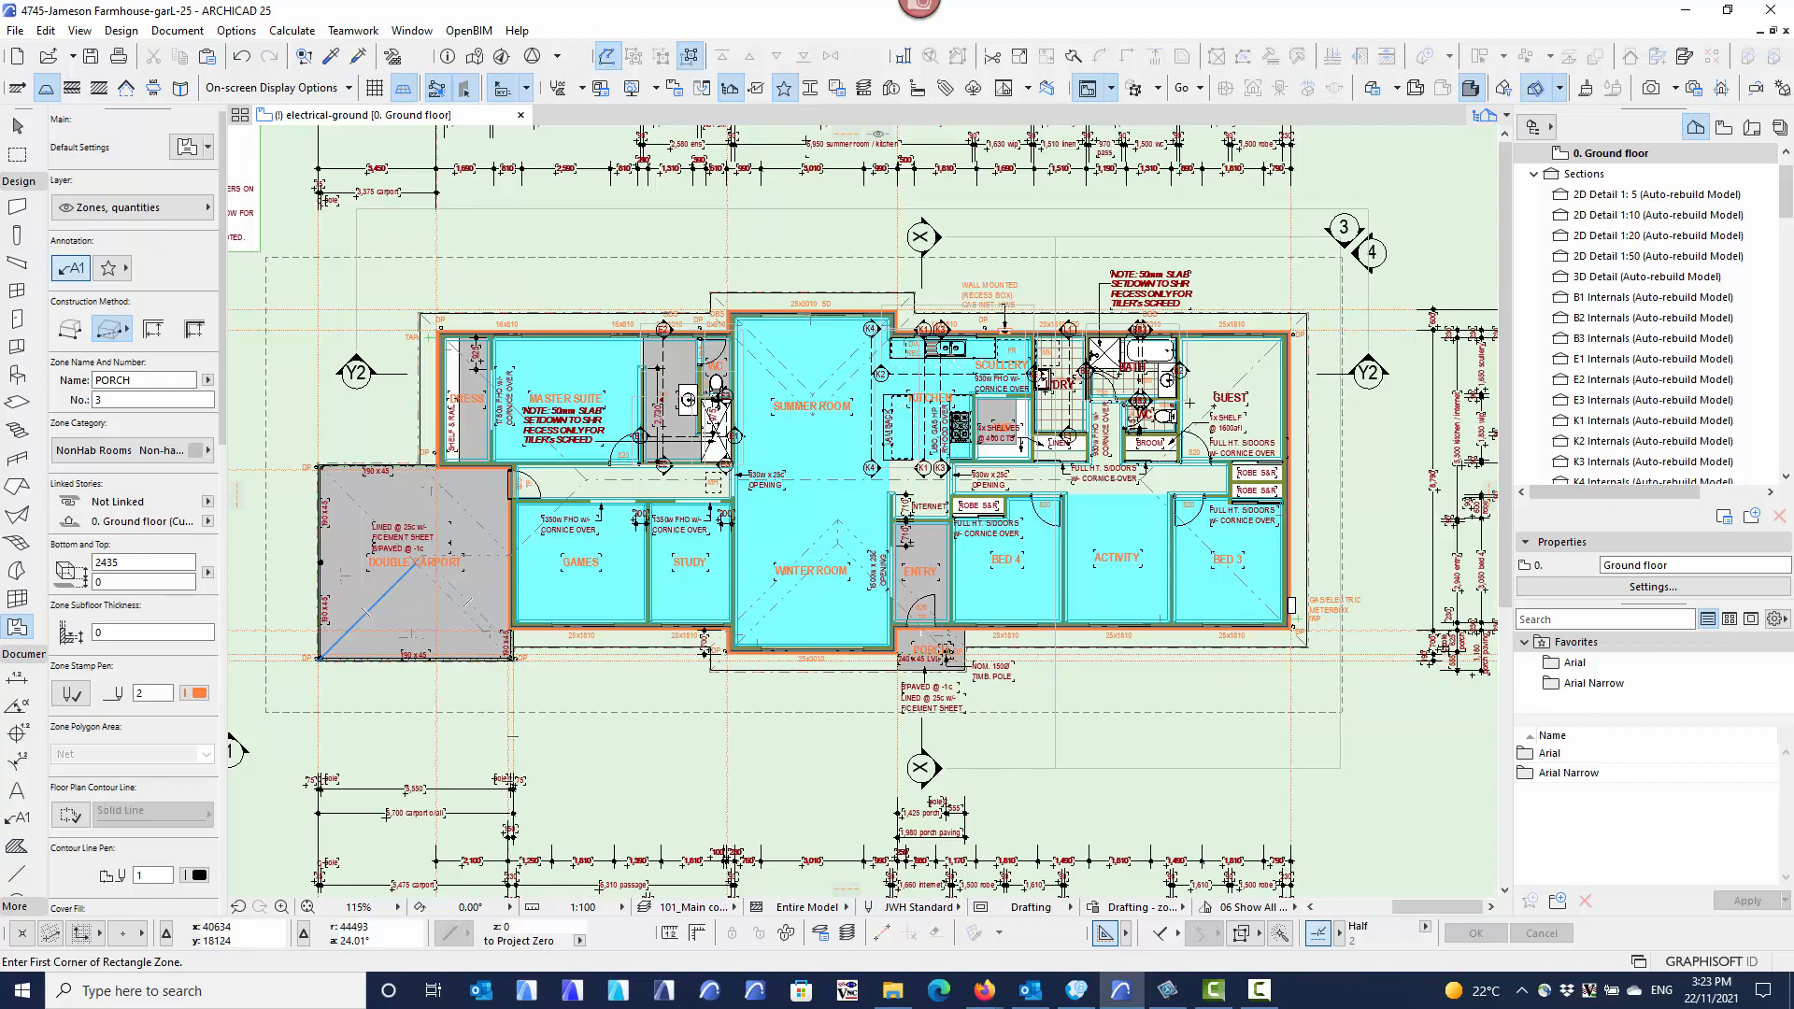
# Delete the static L'DRY, BATH and GUEST room name texts from the floor plan.
pyautogui.scroll(5, 1212, 373)
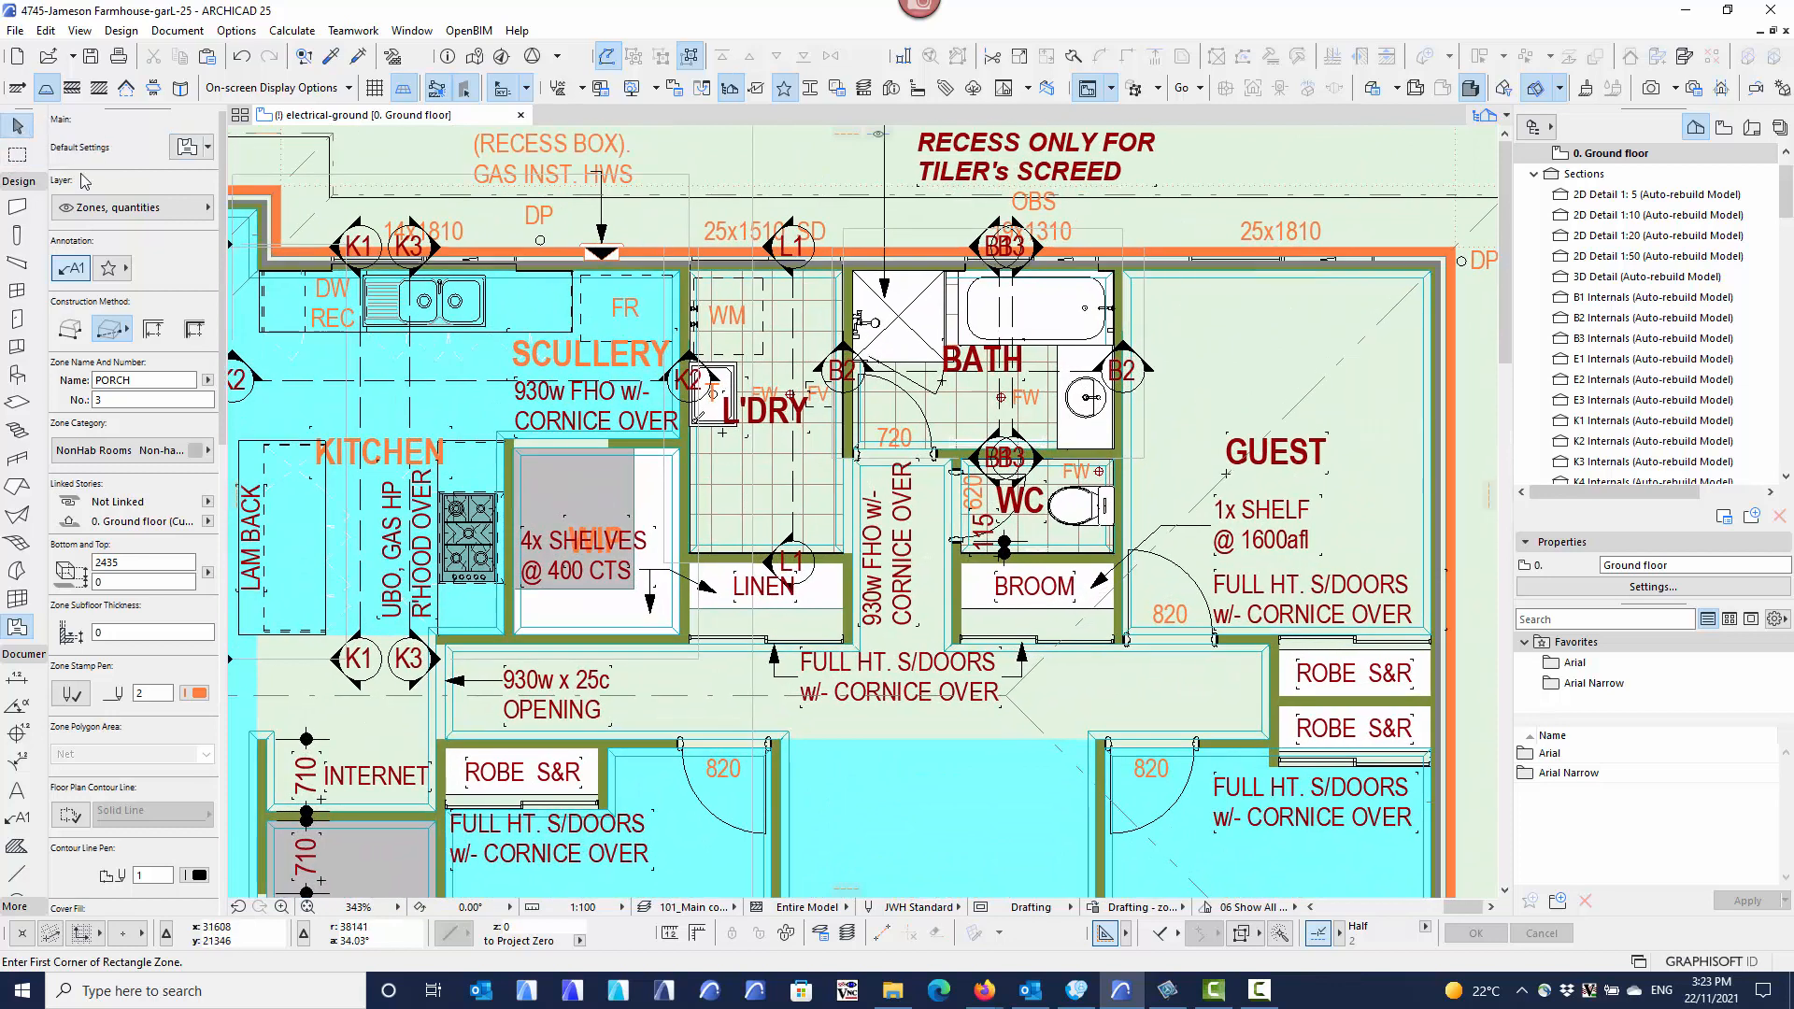
pyautogui.click(727, 435)
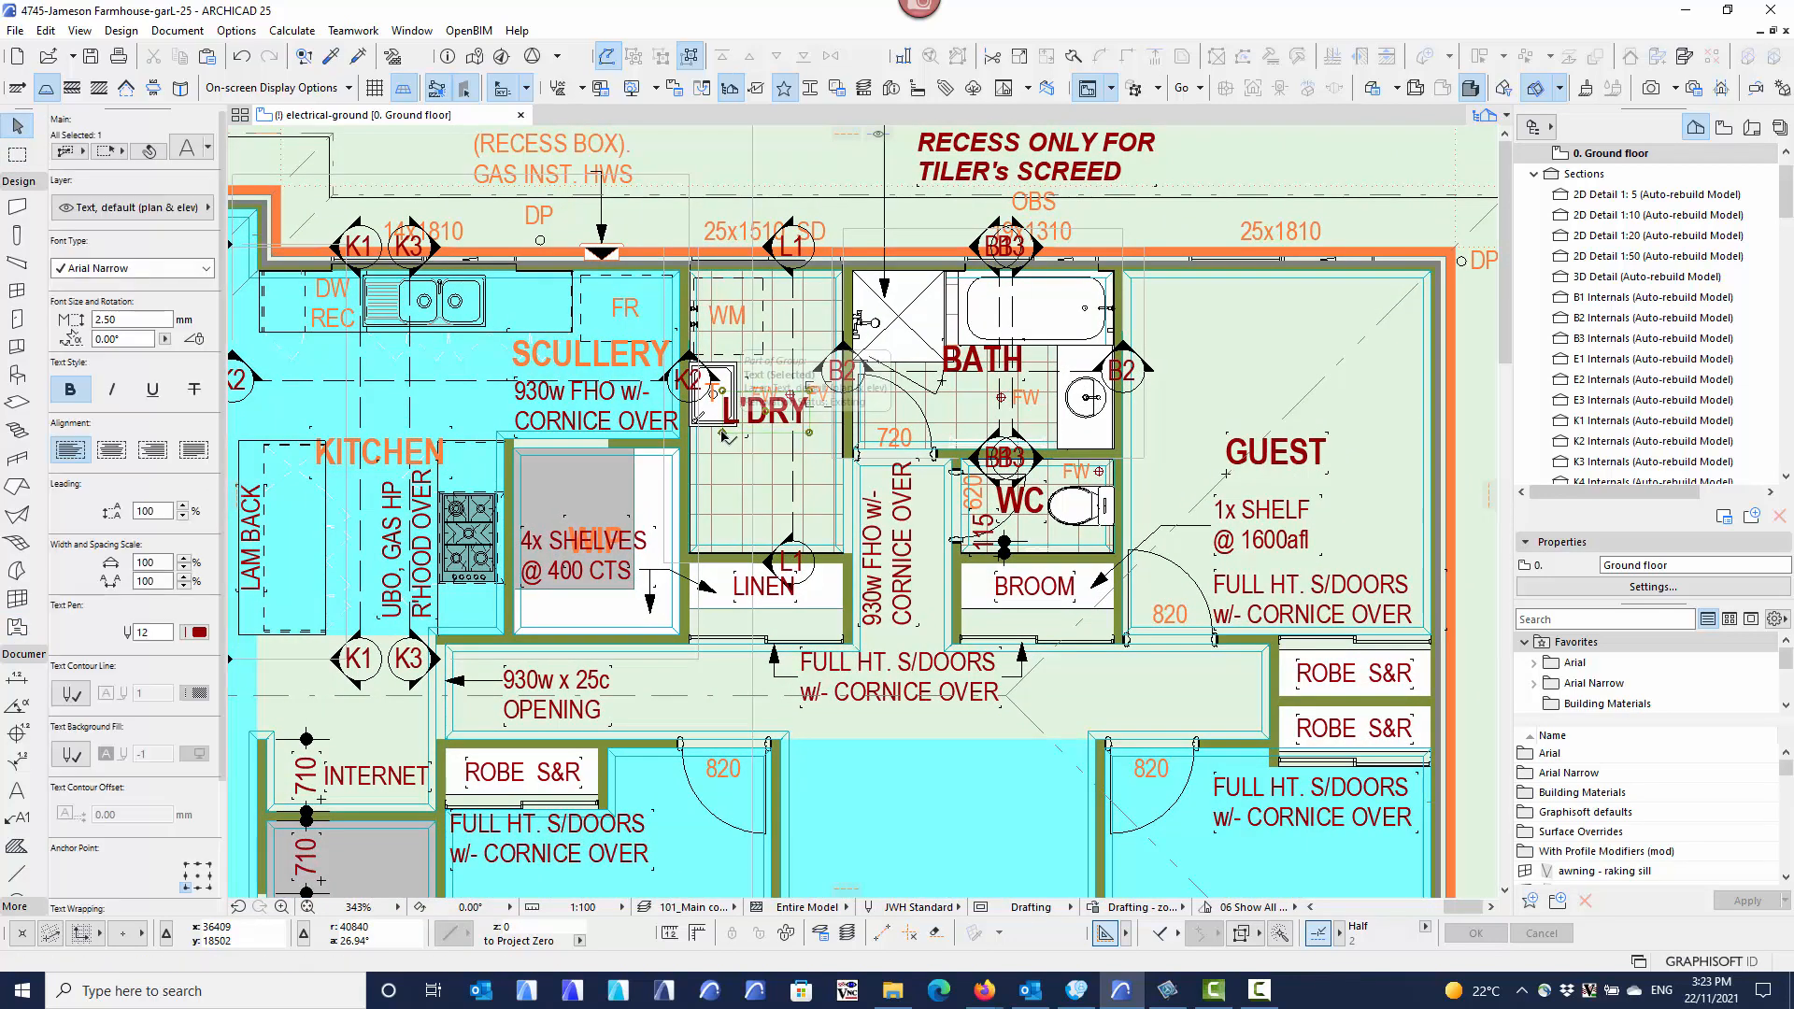
pyautogui.press('Delete')
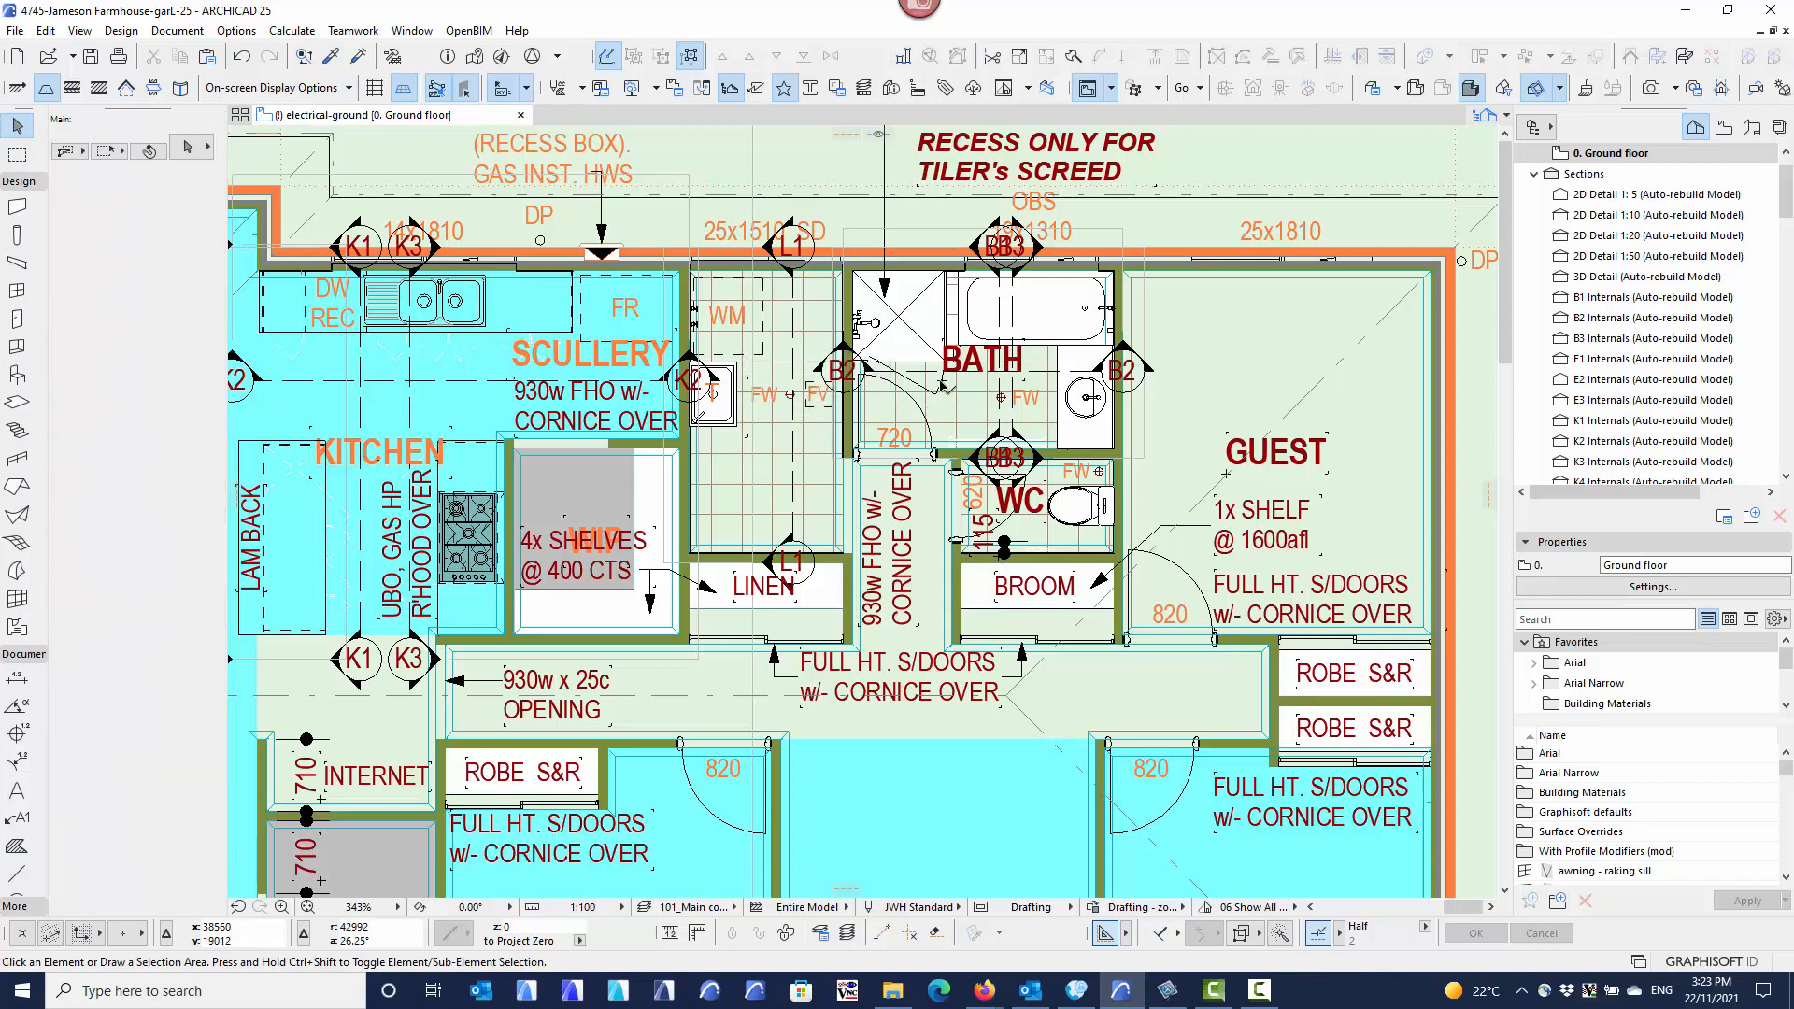
pyautogui.click(1226, 476)
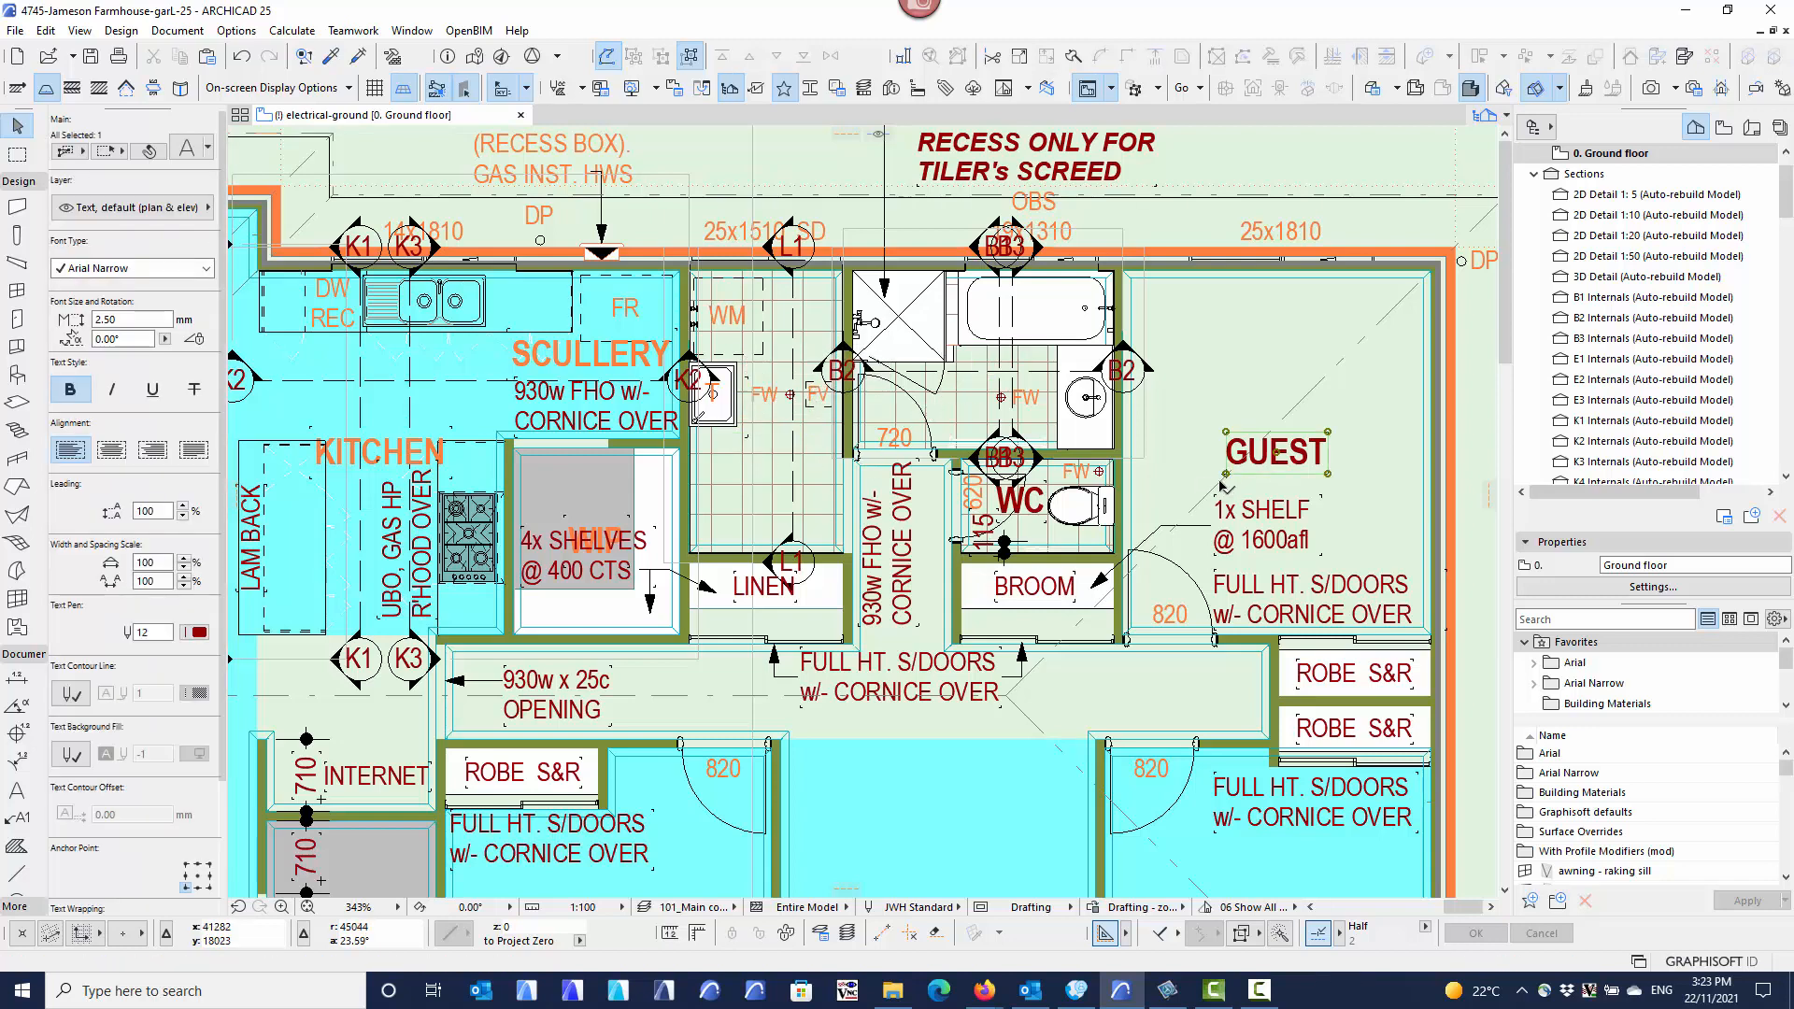
pyautogui.press('Delete')
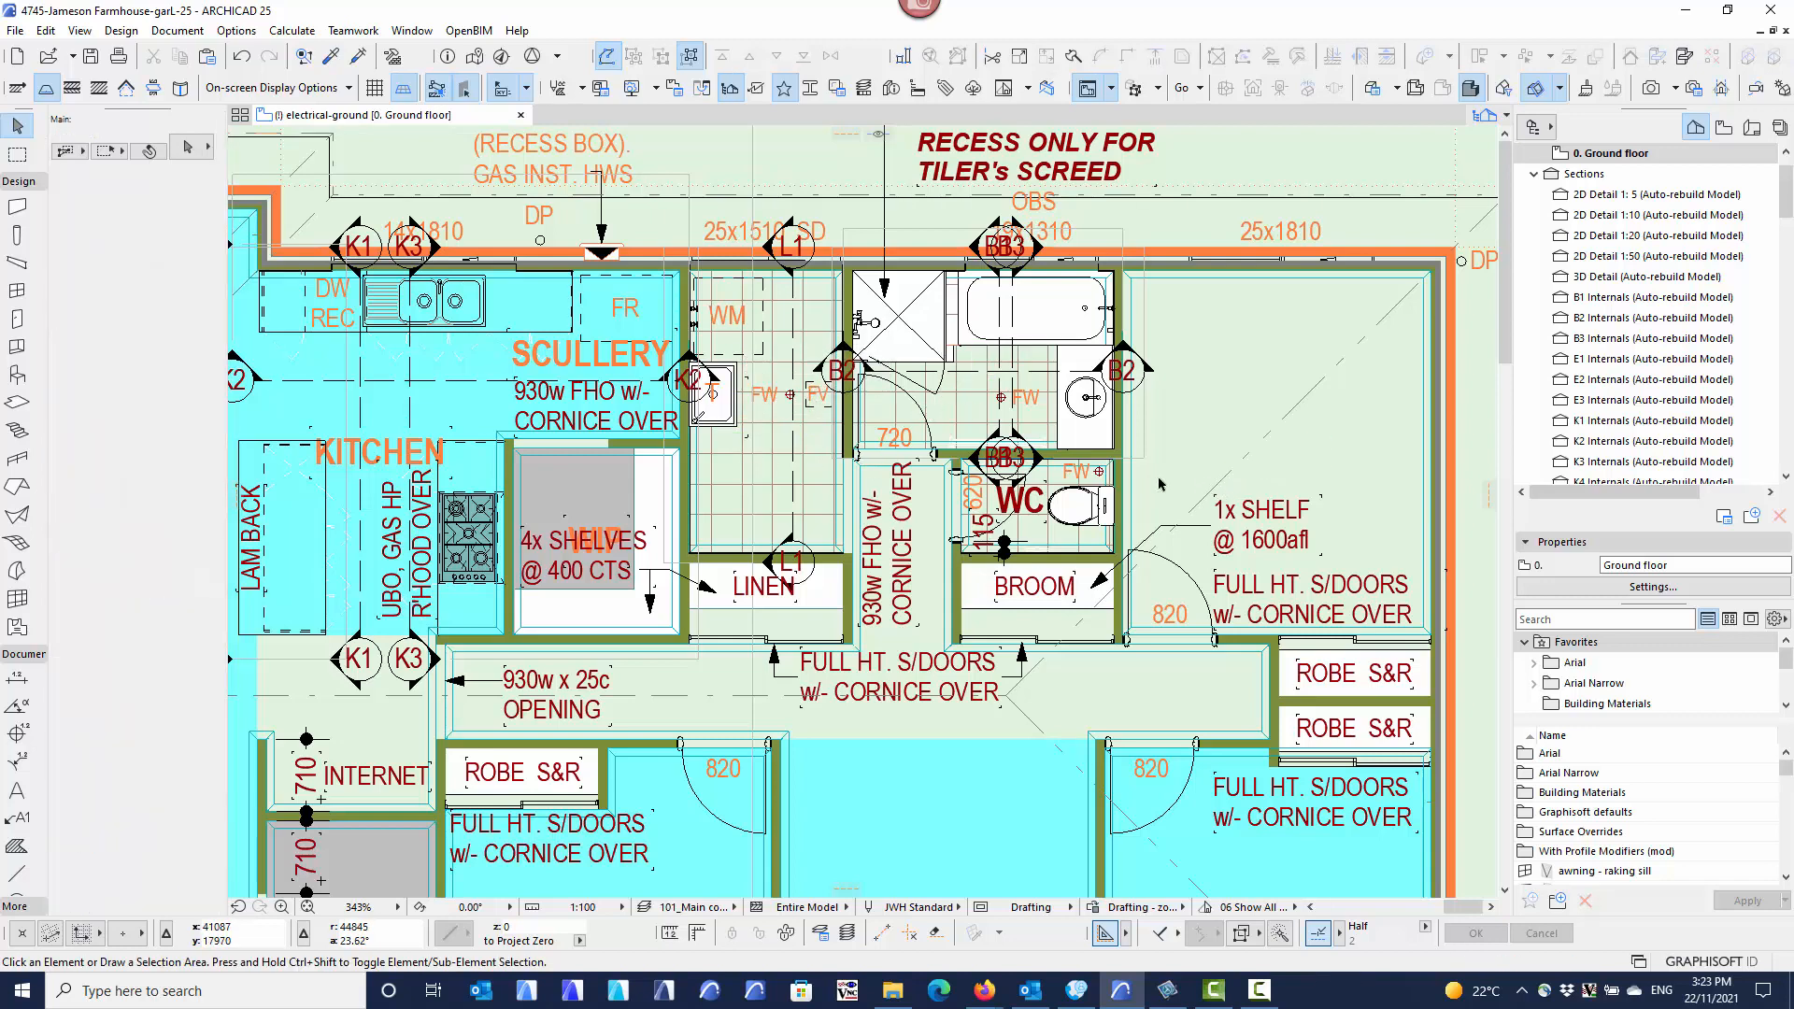
# Set the Zone tool defaults to name L'DRY, category NonHab Rooms and the Inner Edge construction method.
pyautogui.click(17, 628)
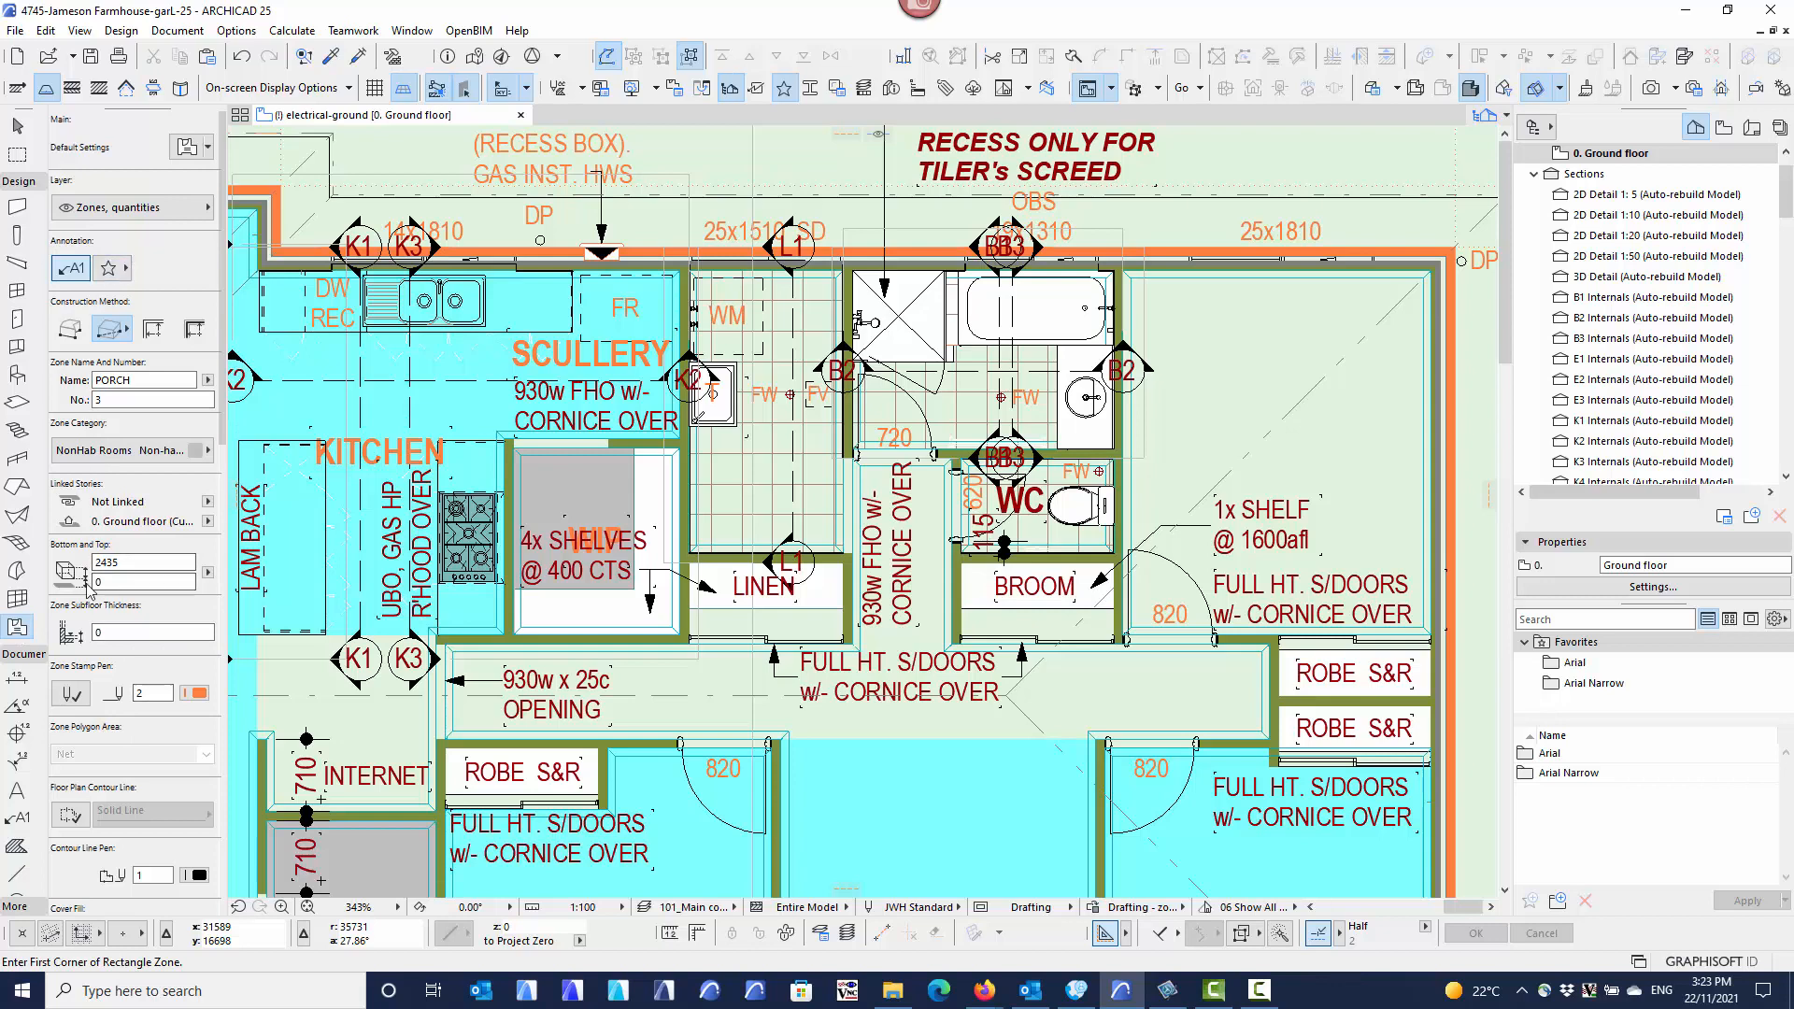
pyautogui.click(208, 380)
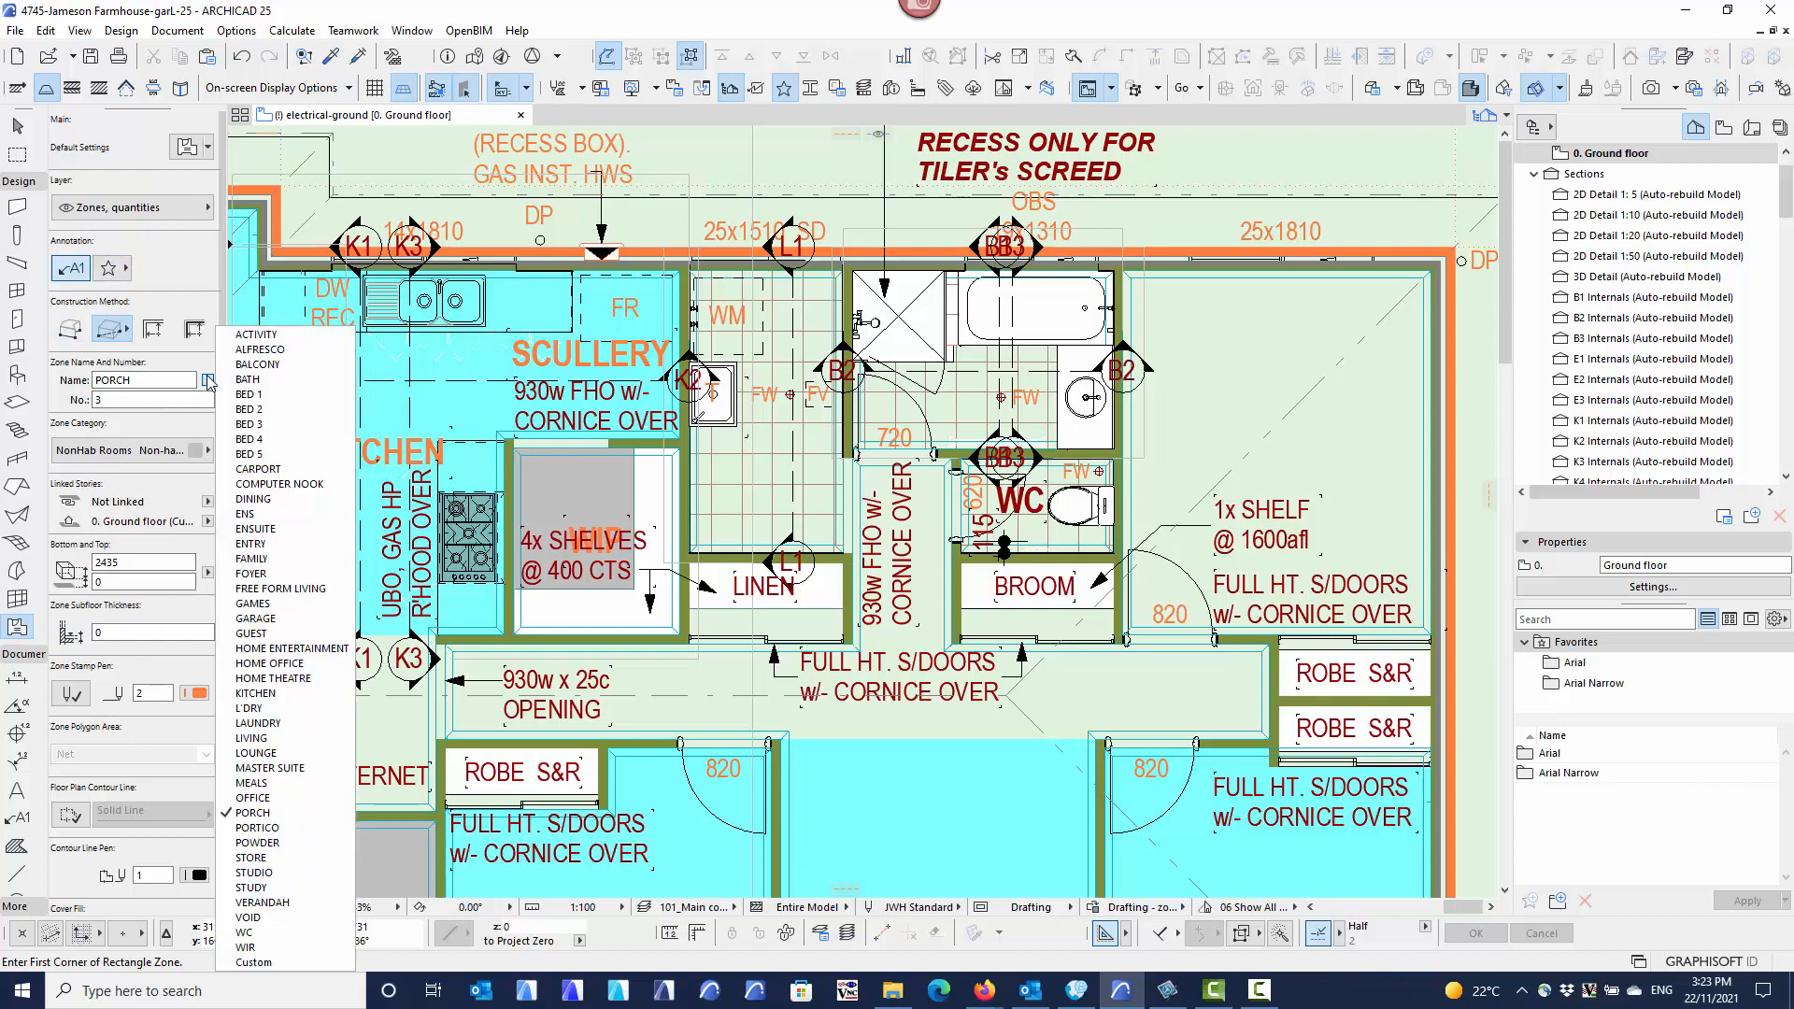
pyautogui.click(259, 709)
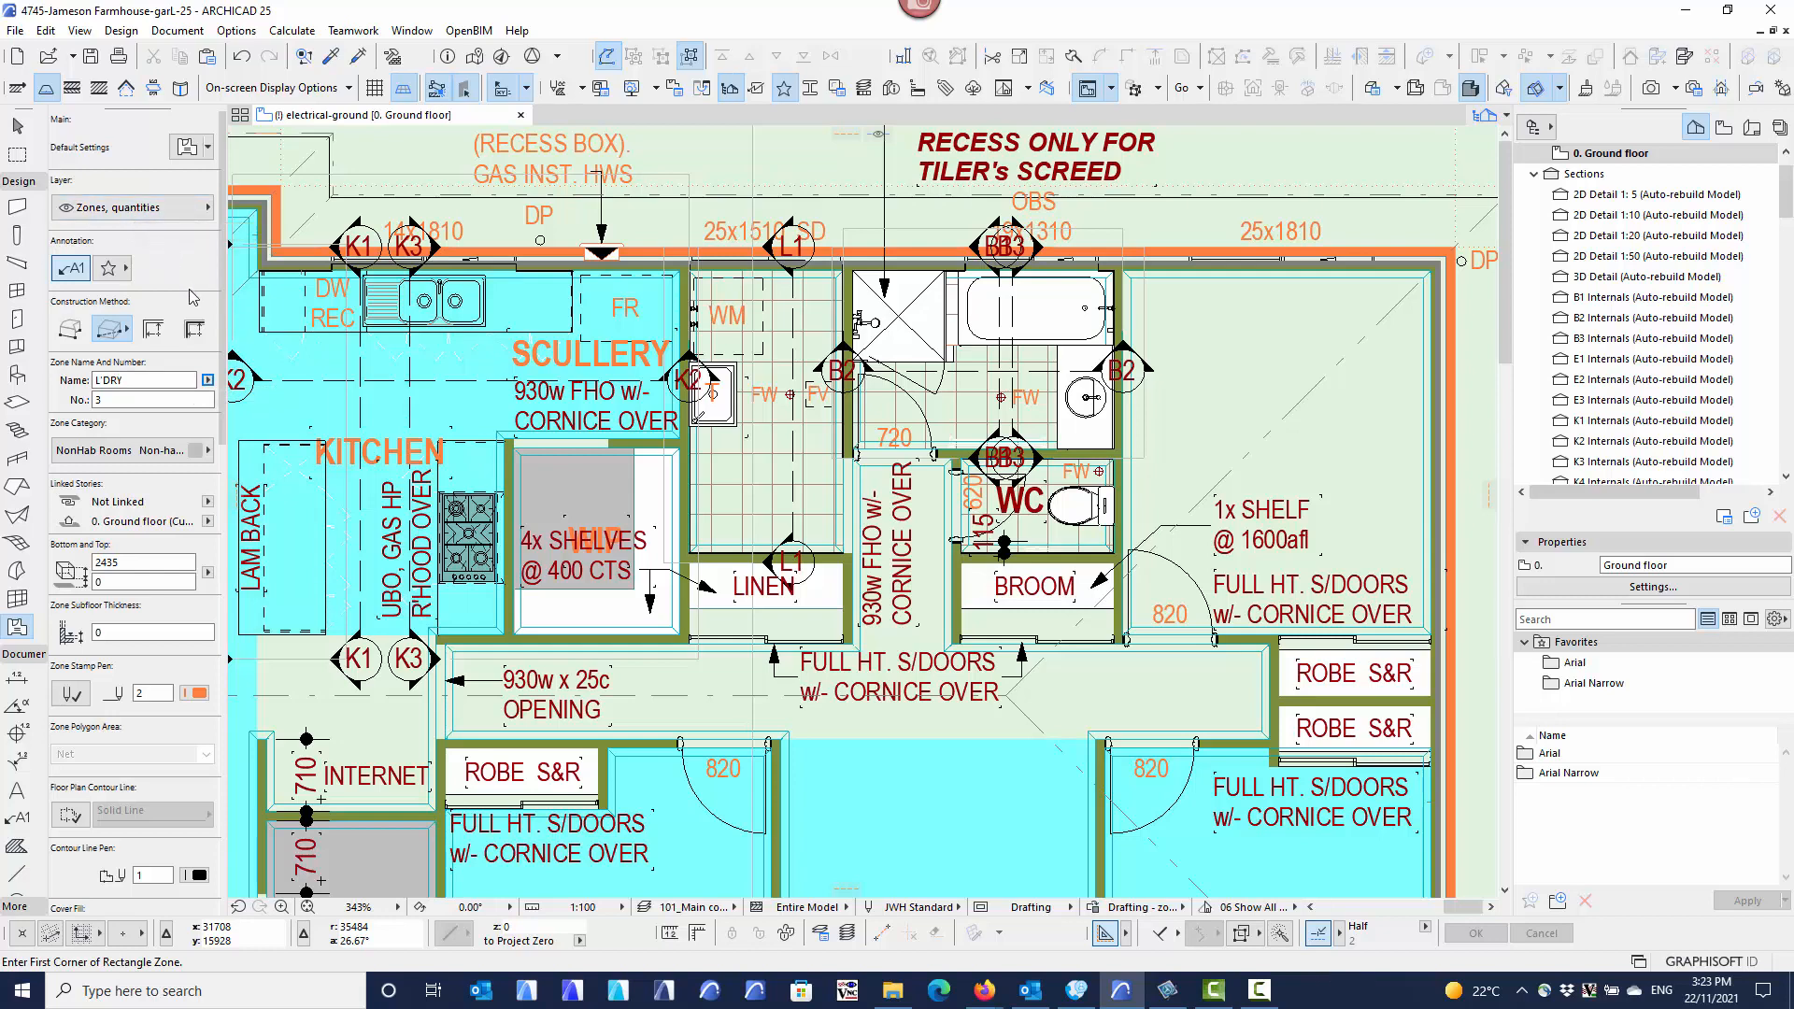
pyautogui.click(154, 451)
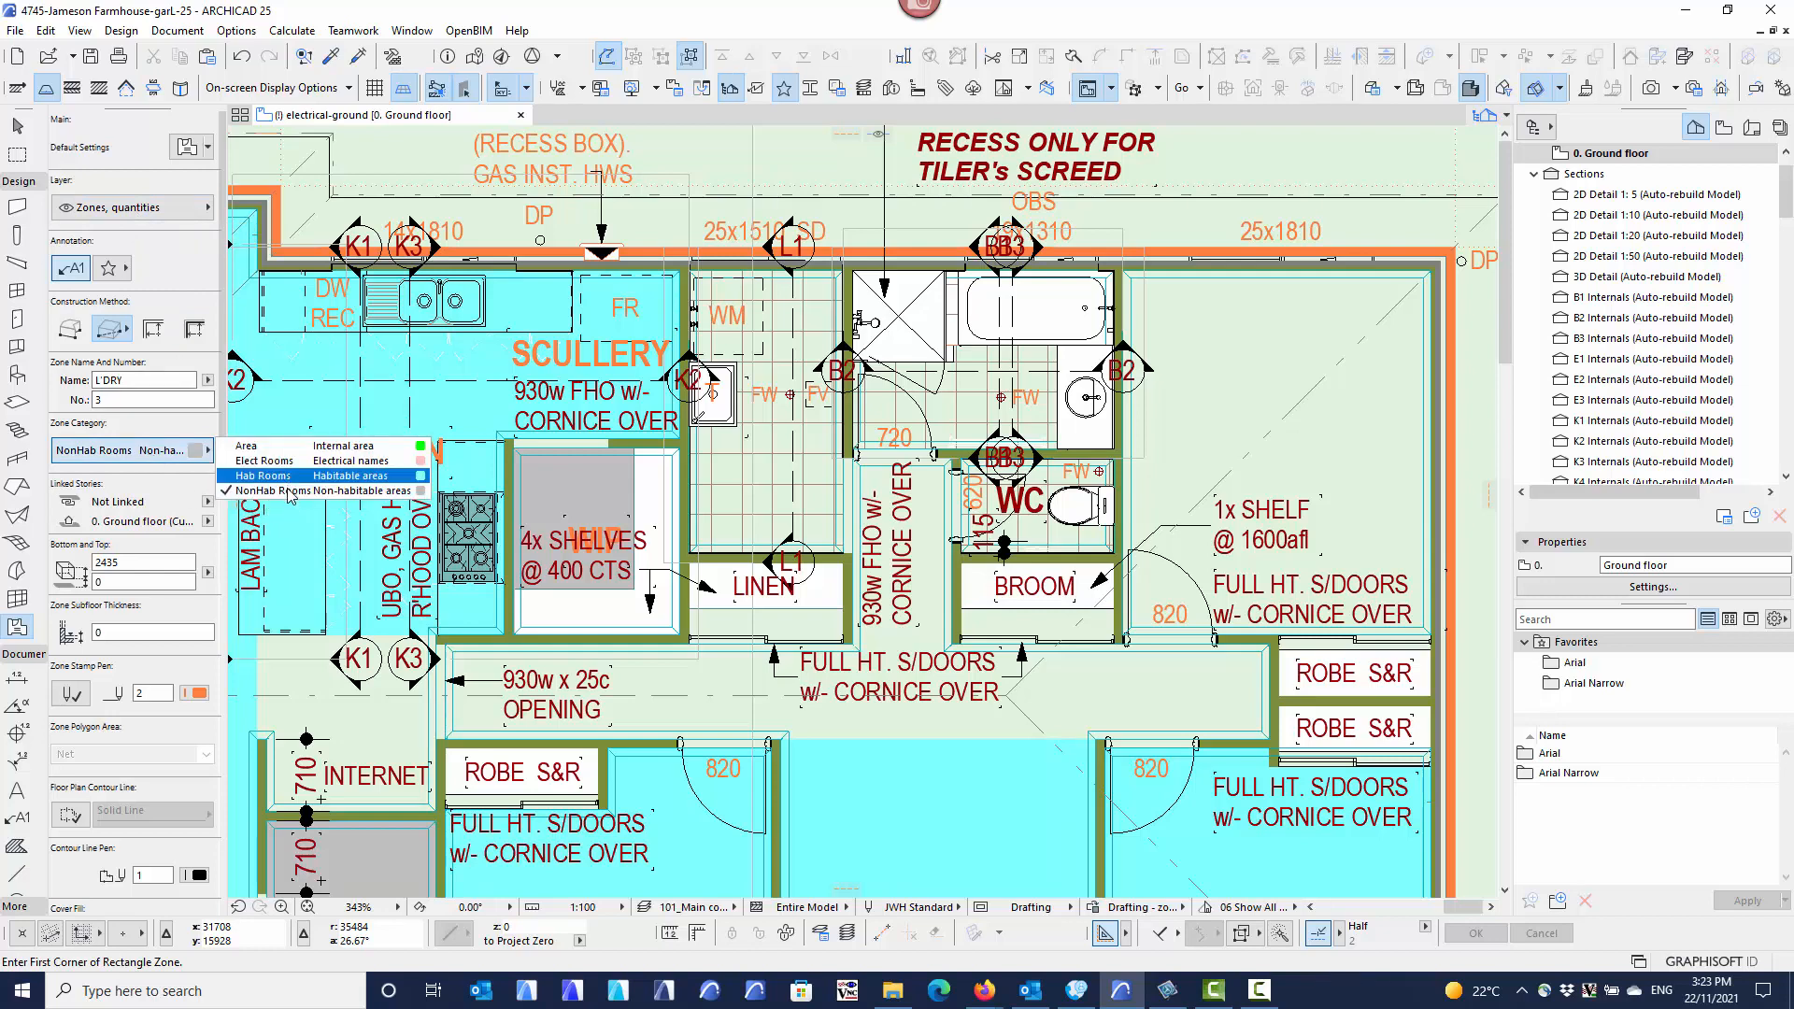
pyautogui.click(385, 494)
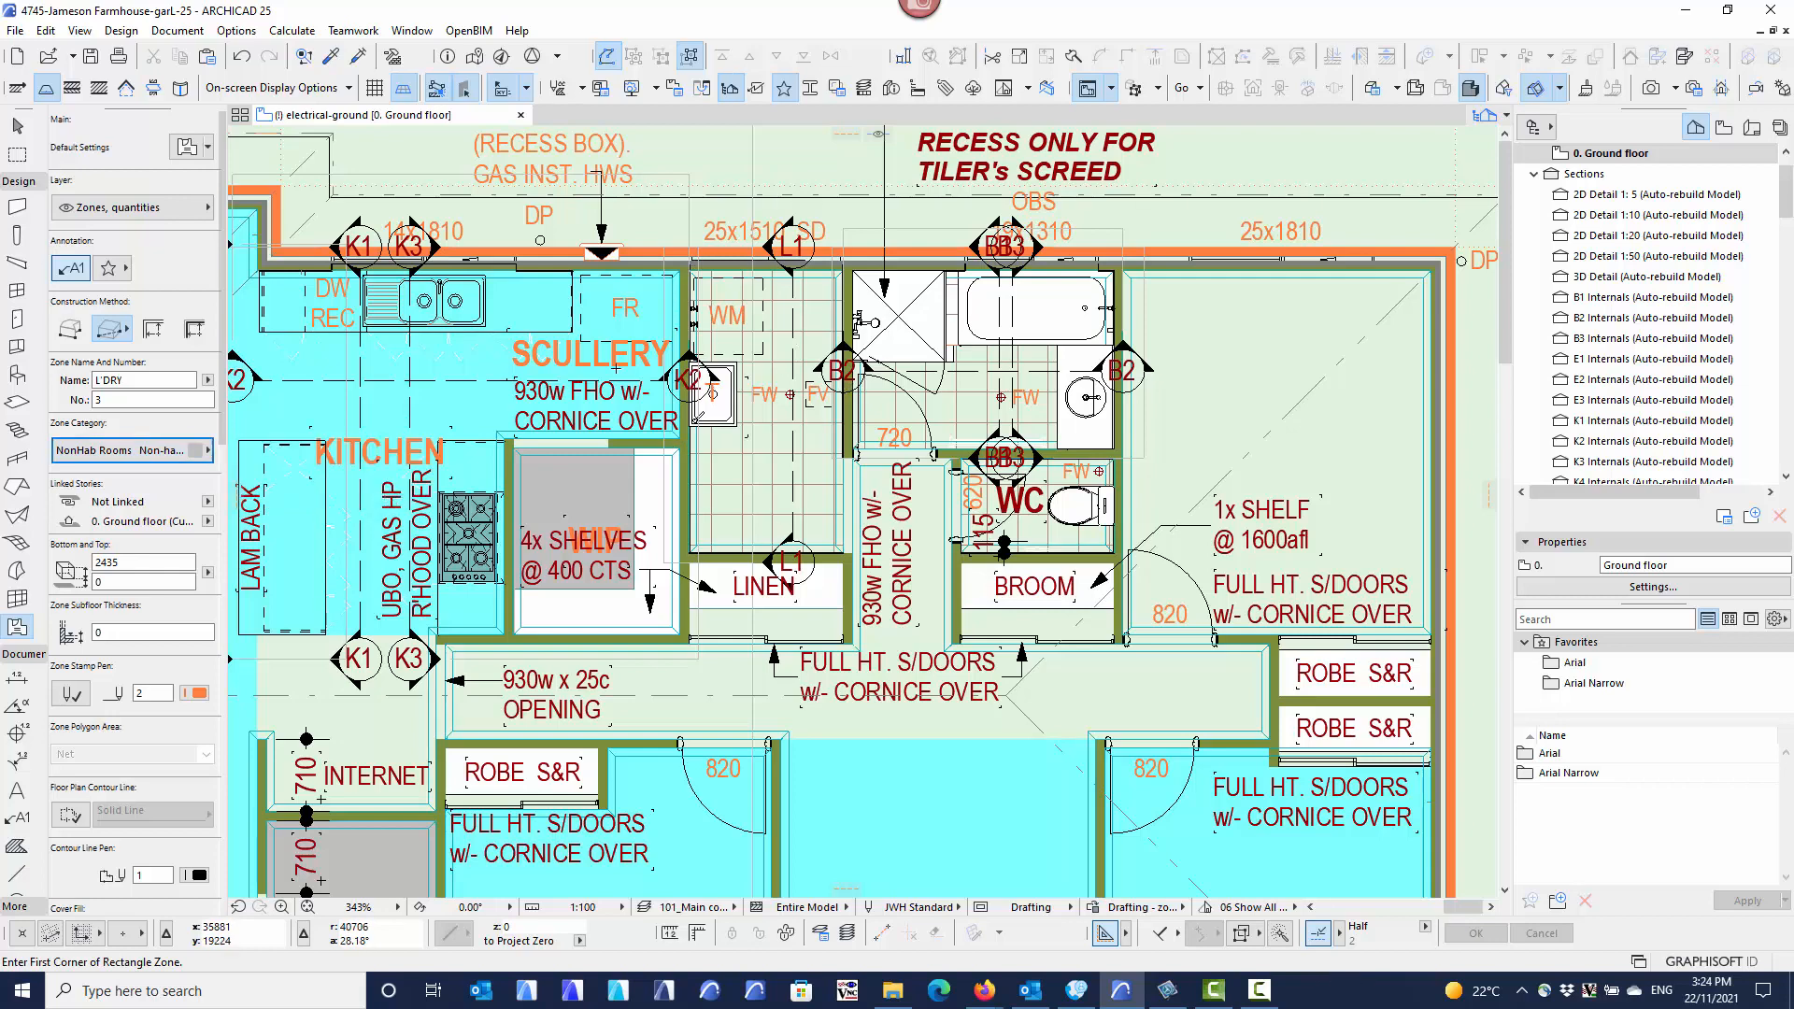
pyautogui.click(155, 329)
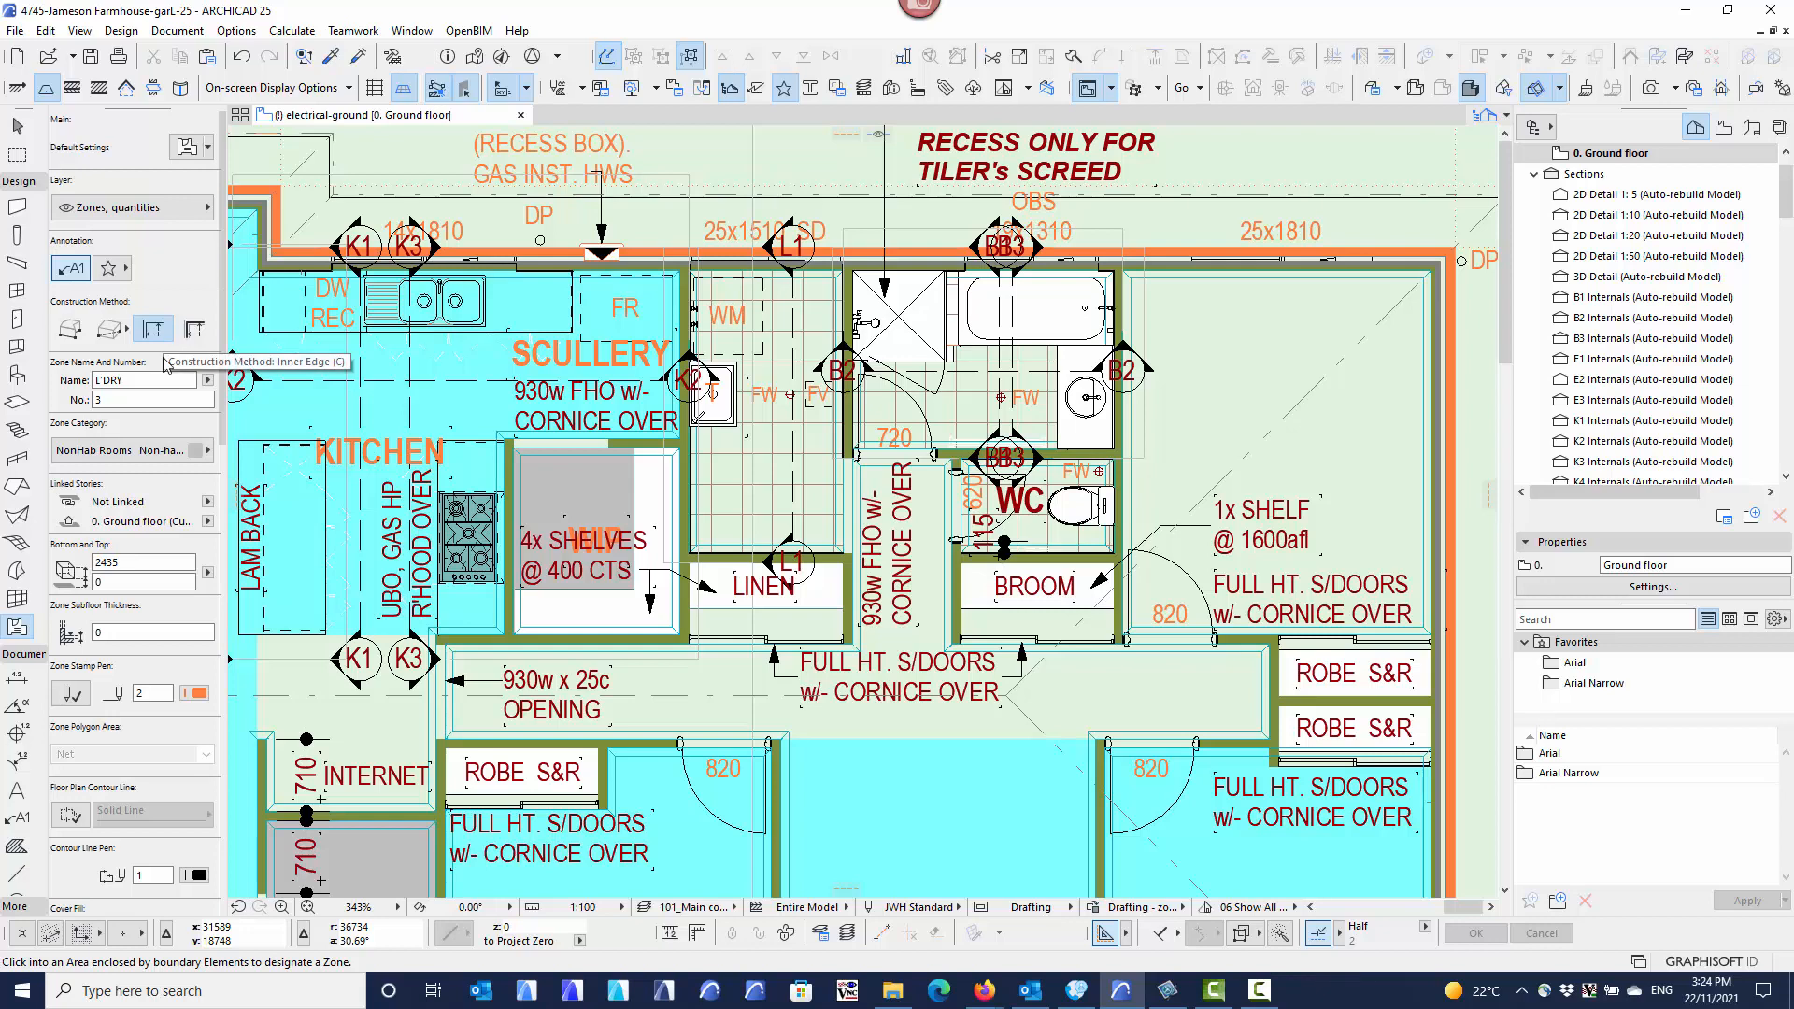
# Try creating the laundry zone with automatic labelling switched off, and undo the zone.
pyautogui.click(17, 818)
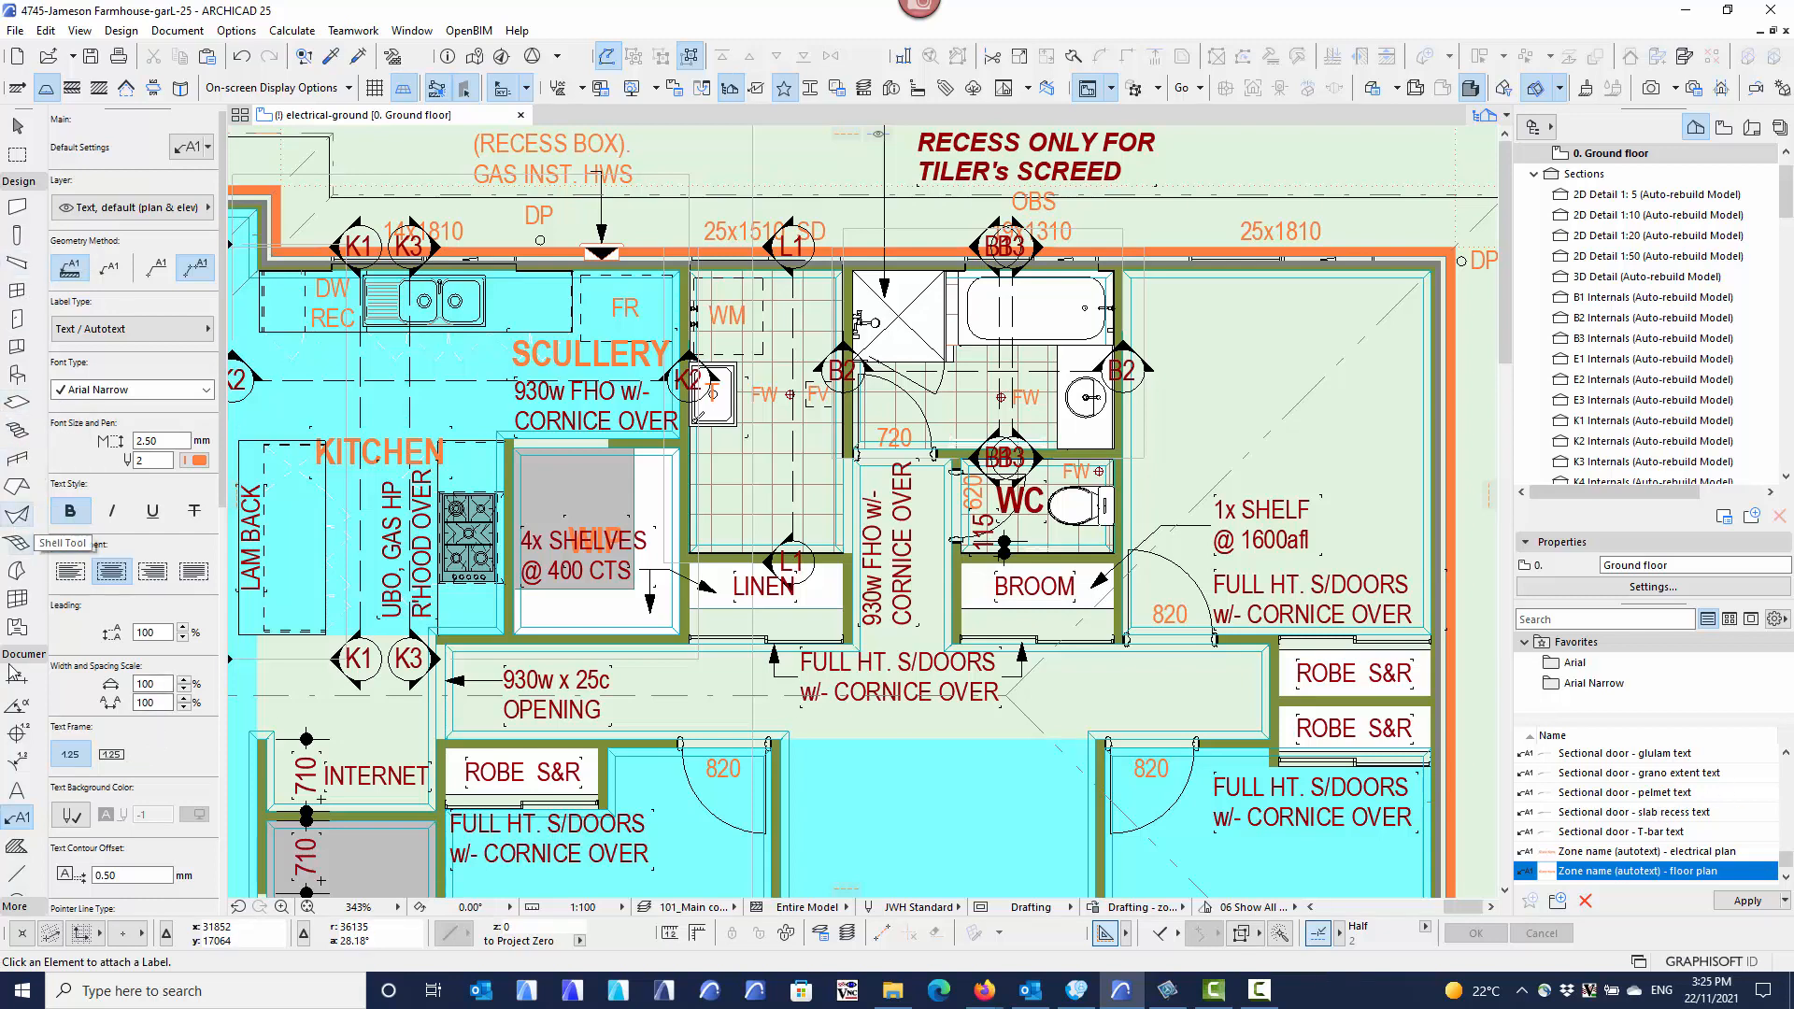
pyautogui.click(15, 626)
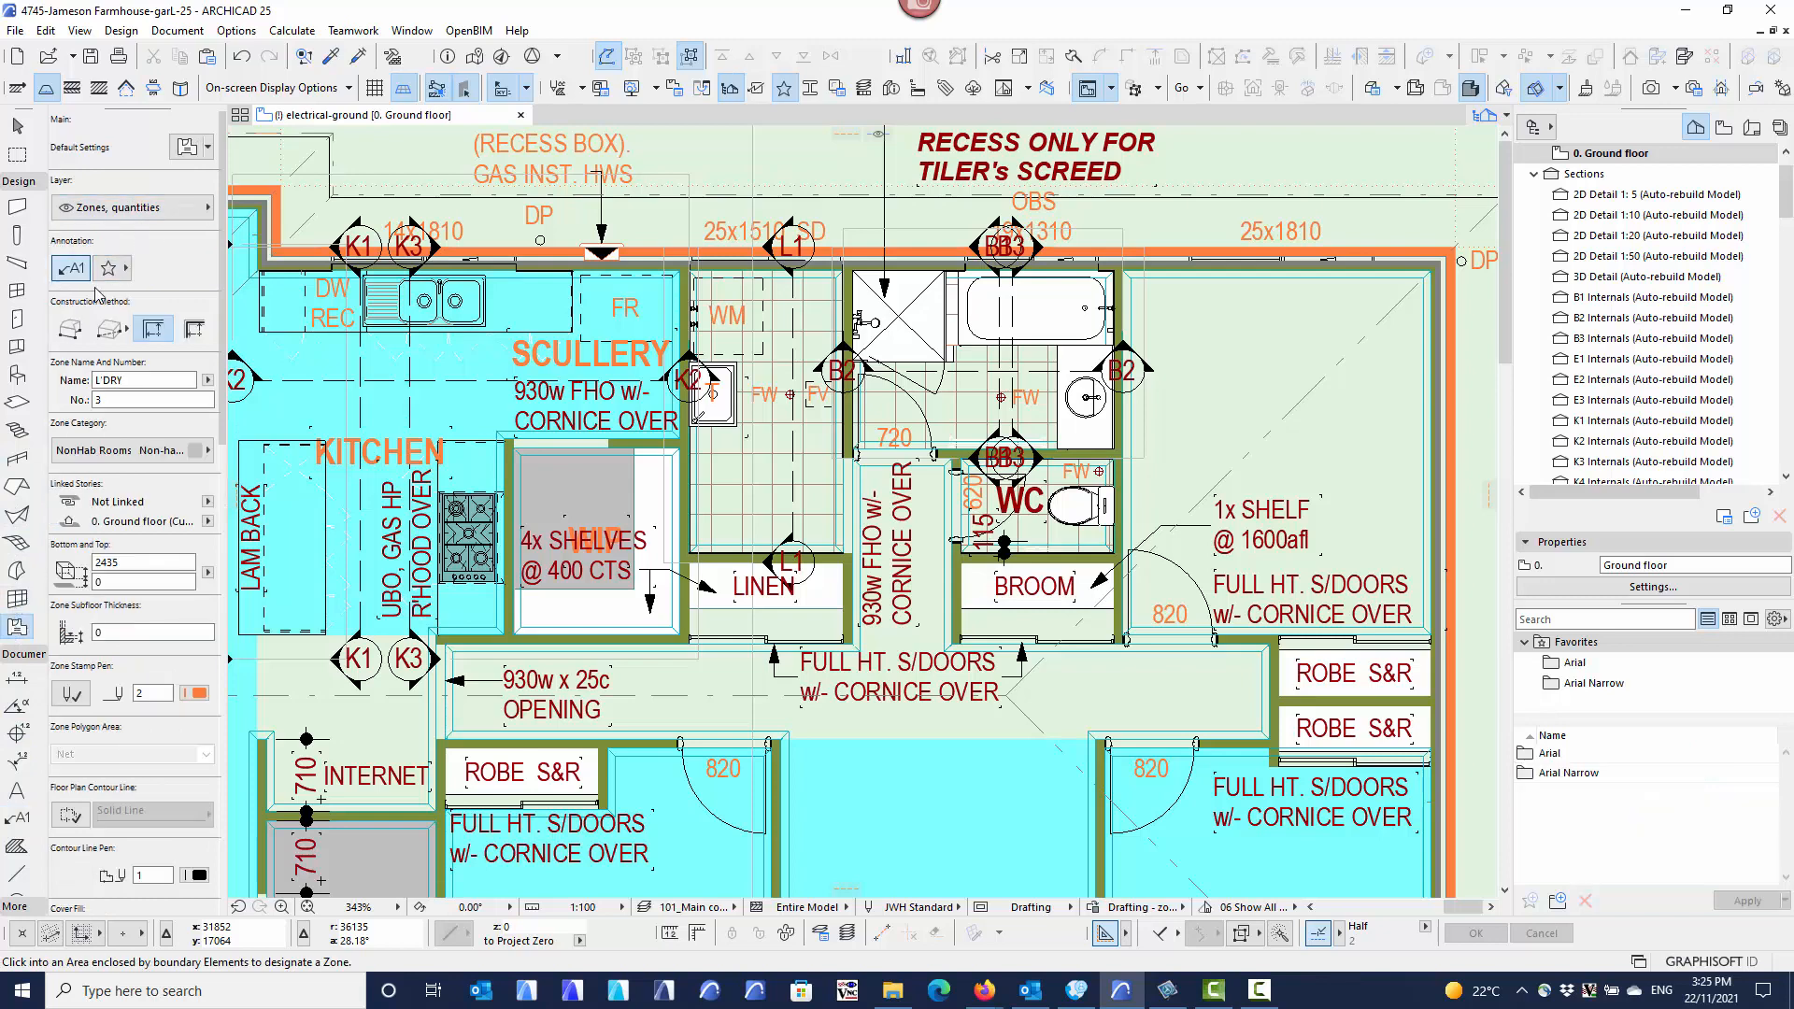
pyautogui.click(74, 273)
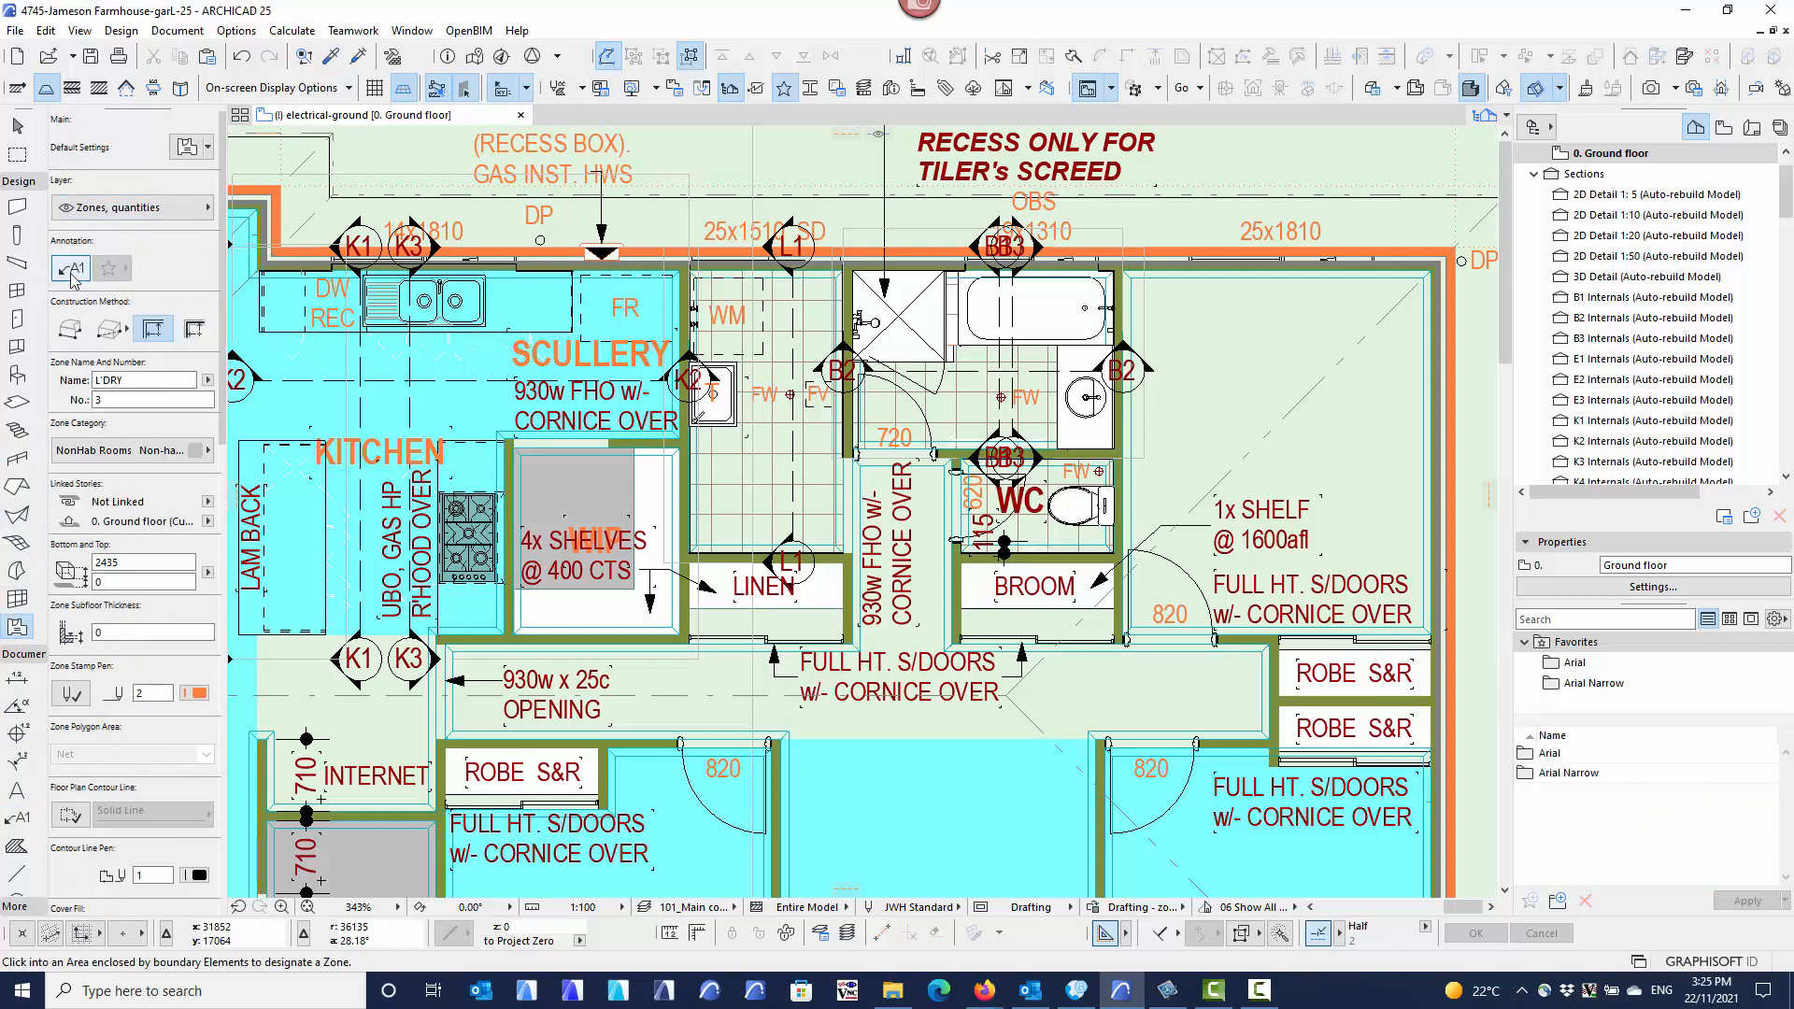
pyautogui.click(75, 273)
pyautogui.click(75, 273)
pyautogui.click(764, 436)
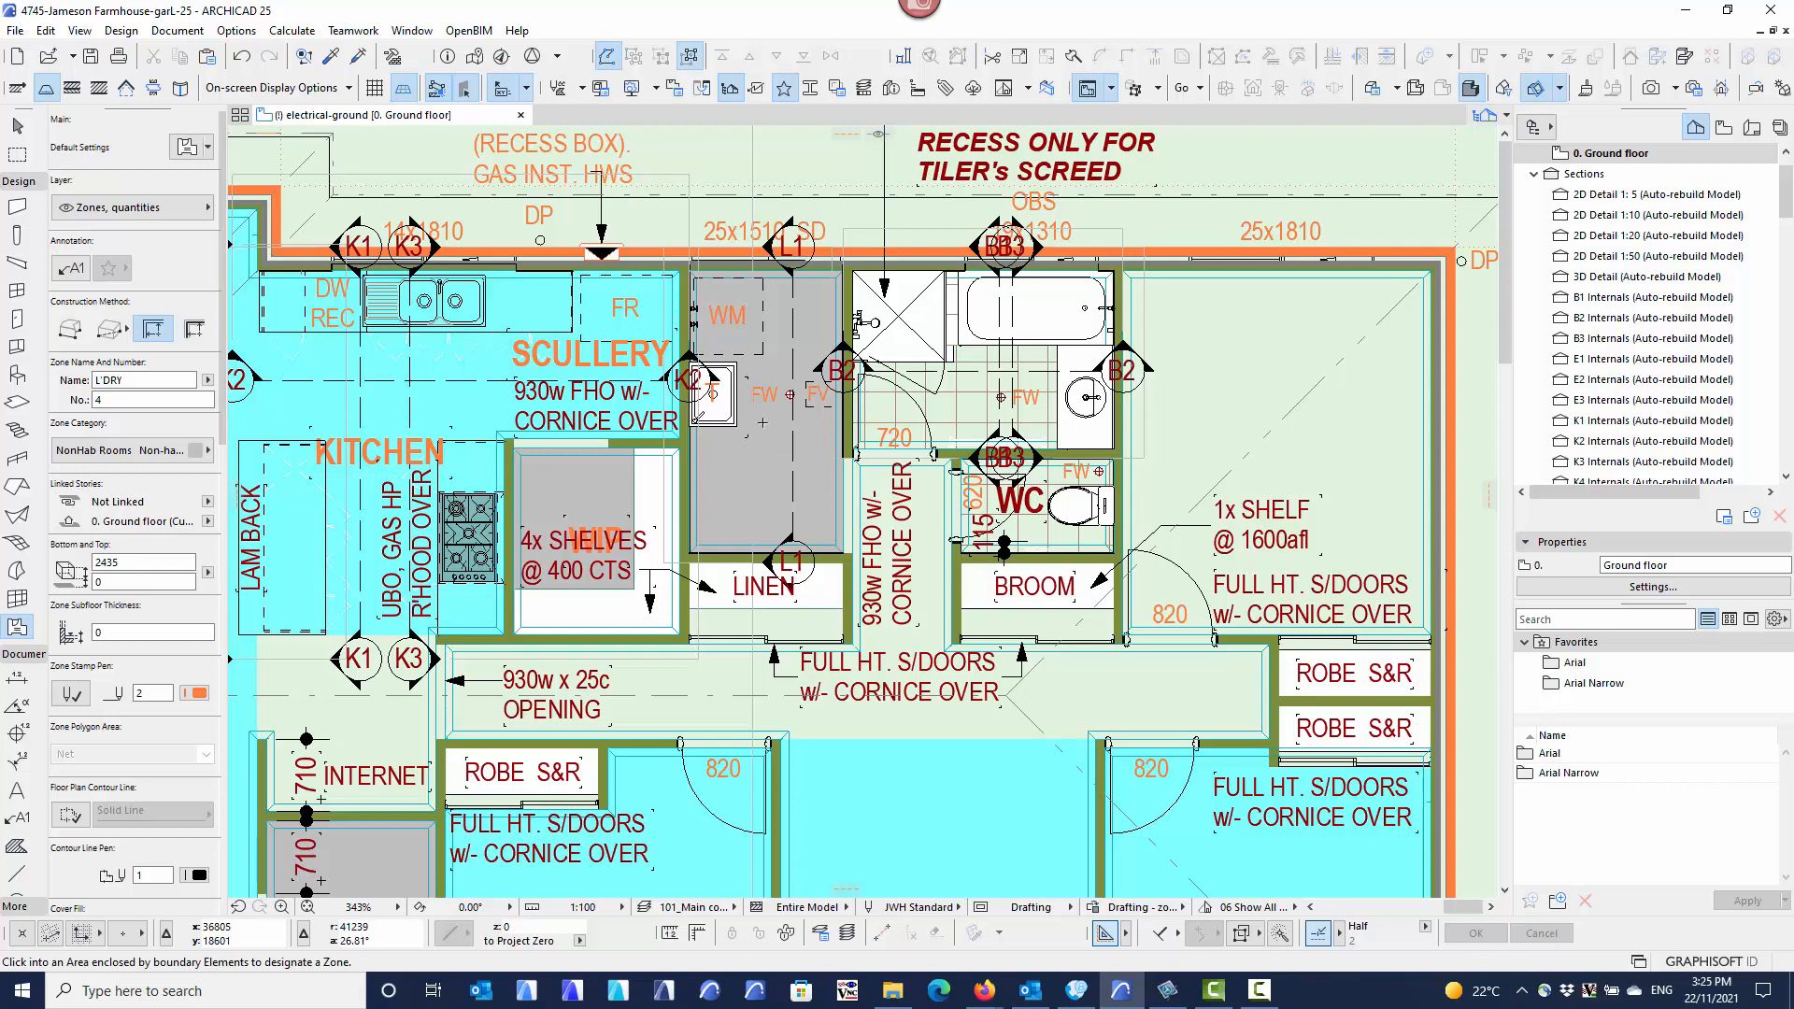
pyautogui.click(242, 57)
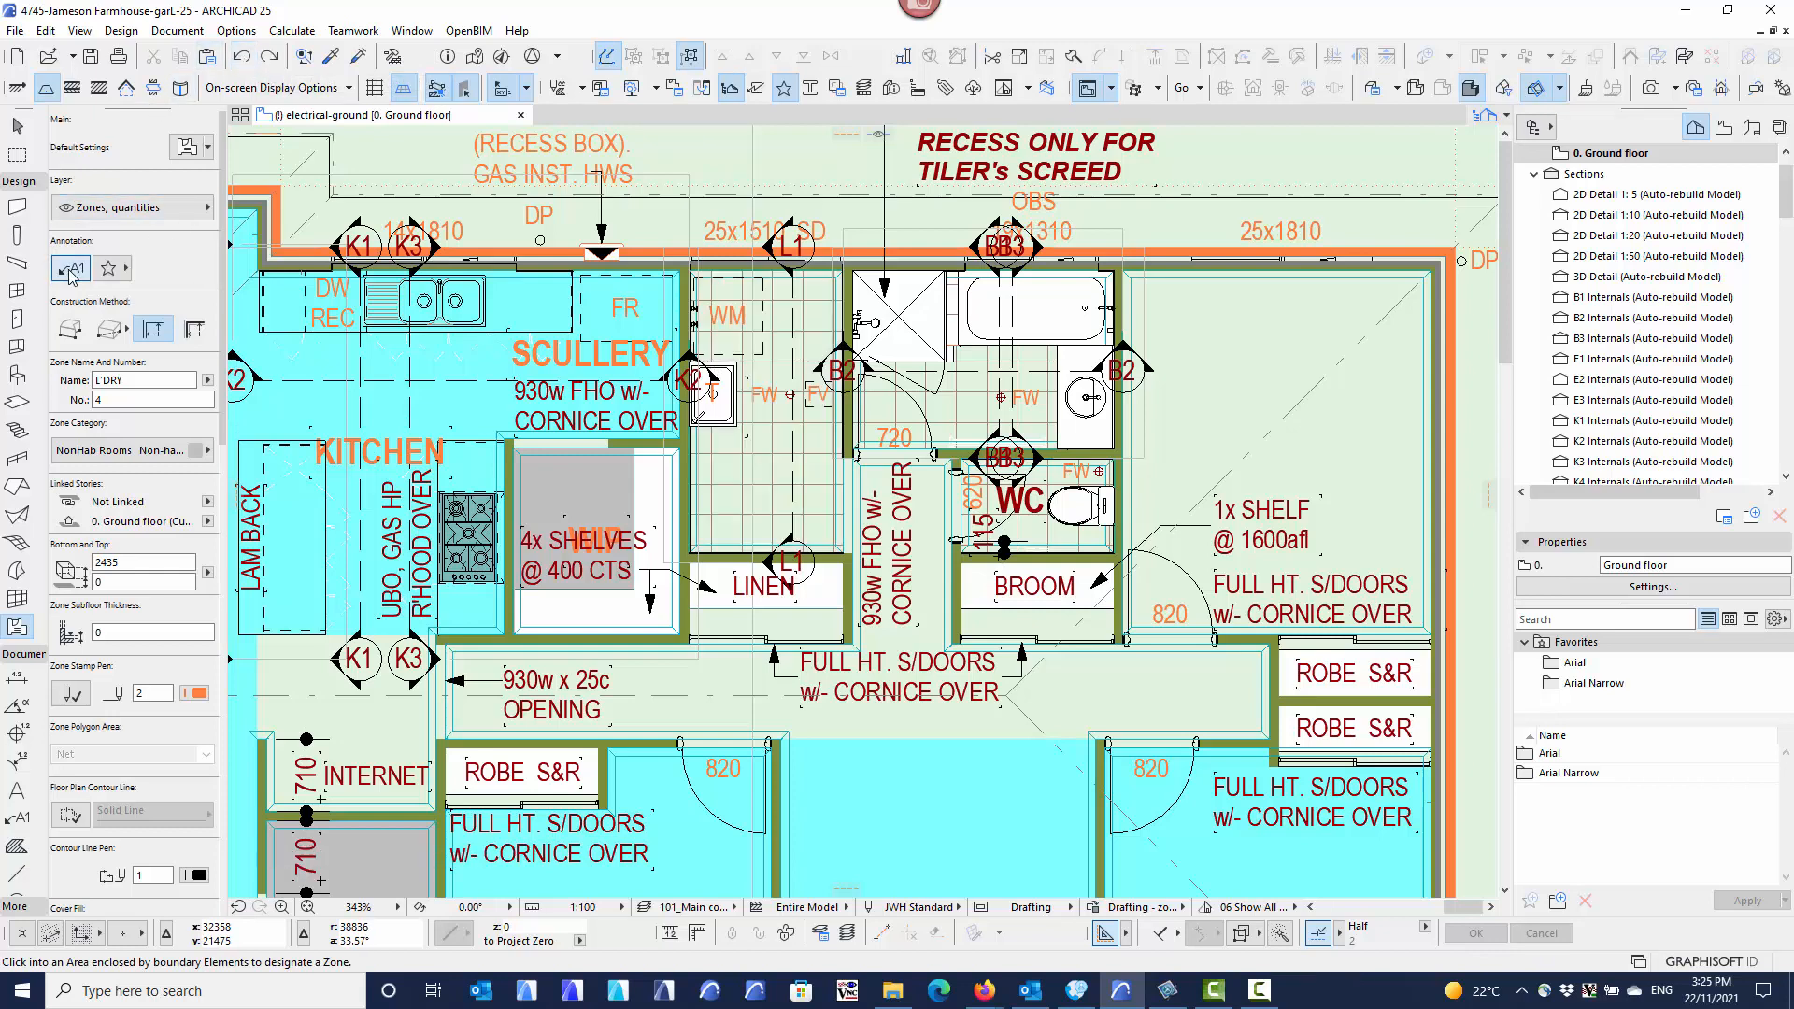
# Choose the label favorite "Zone name (autotext) - floor plan" for new zones and create the labelled L'DRY zone in the laundry.
pyautogui.click(128, 271)
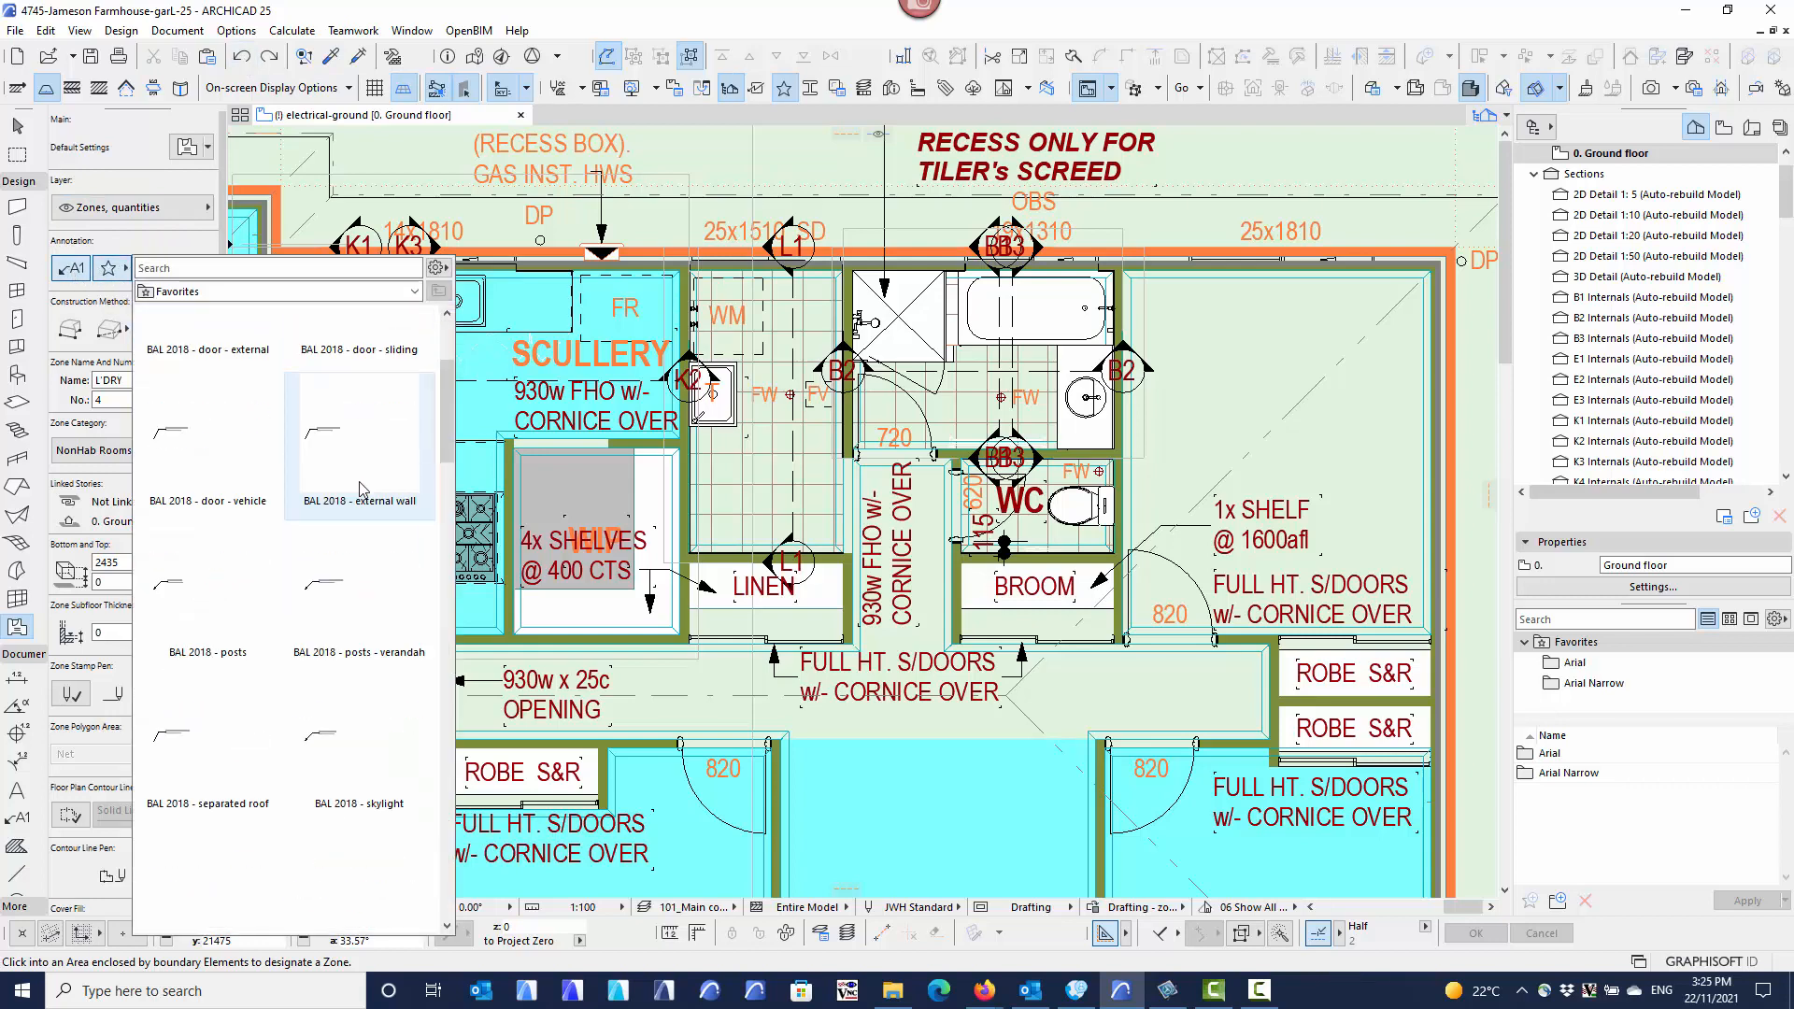
pyautogui.scroll(-2, 355, 480)
pyautogui.scroll(-8, 355, 481)
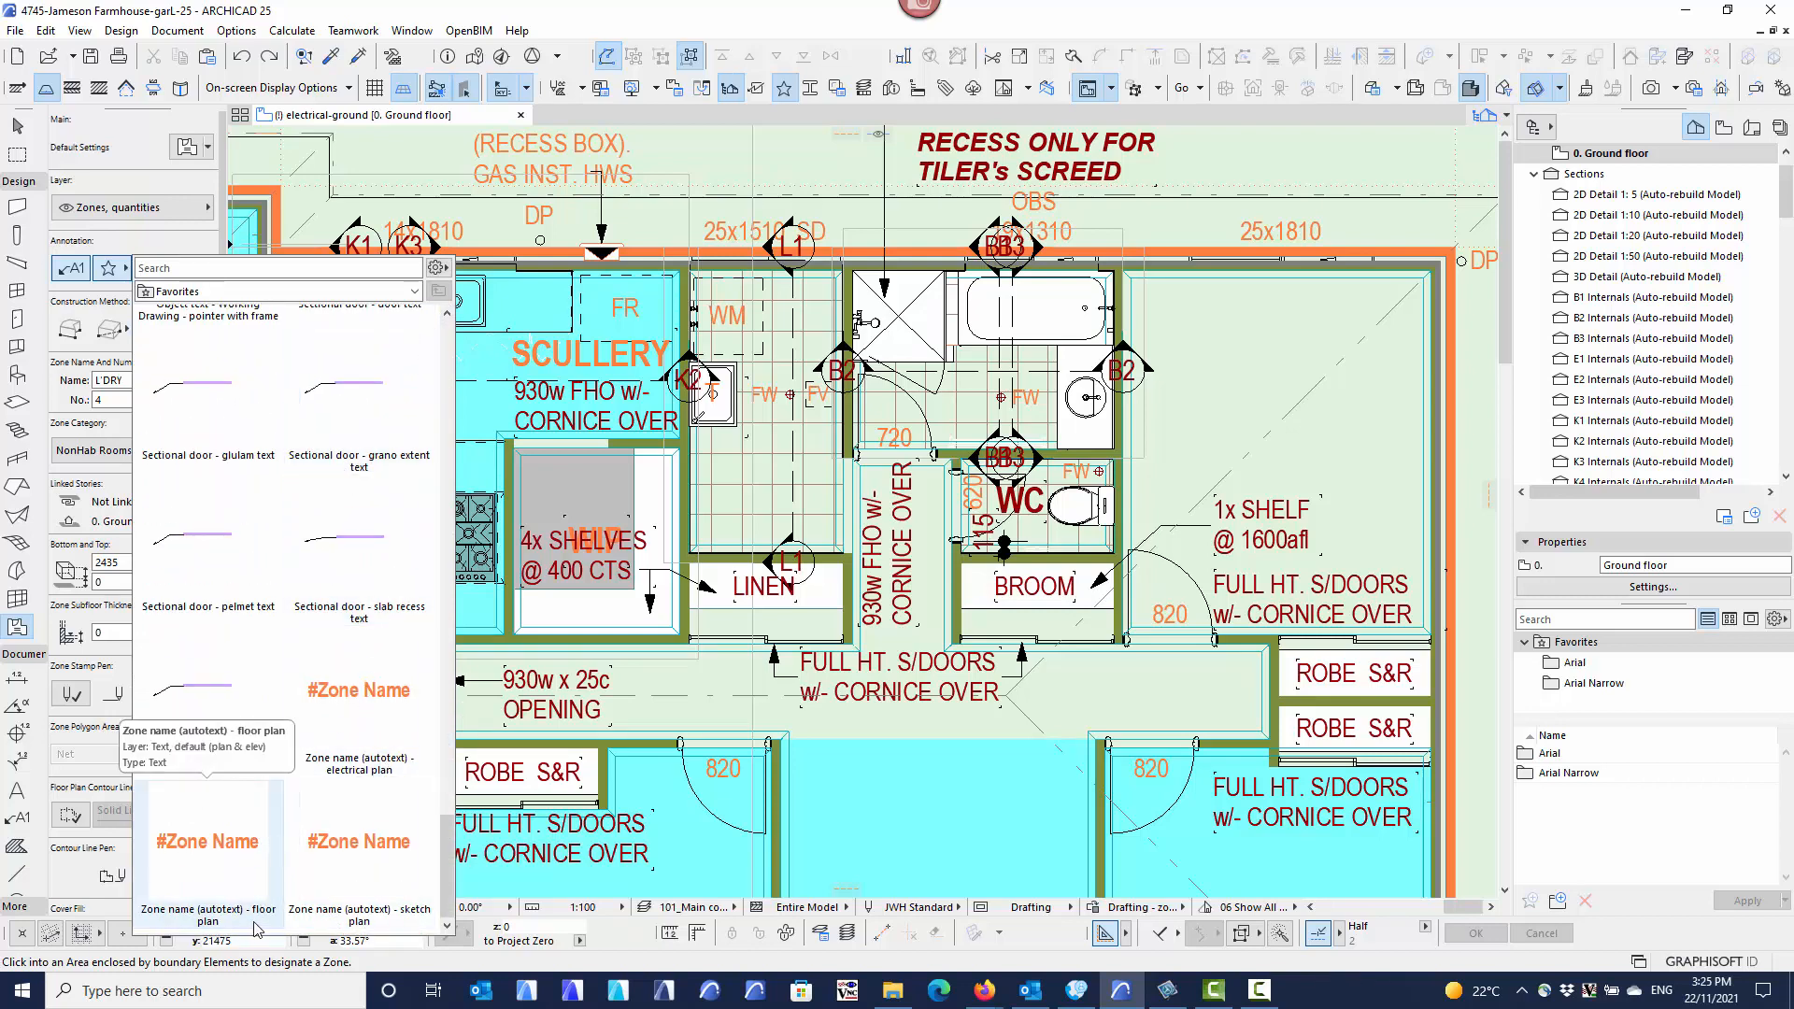
pyautogui.doubleClick(214, 852)
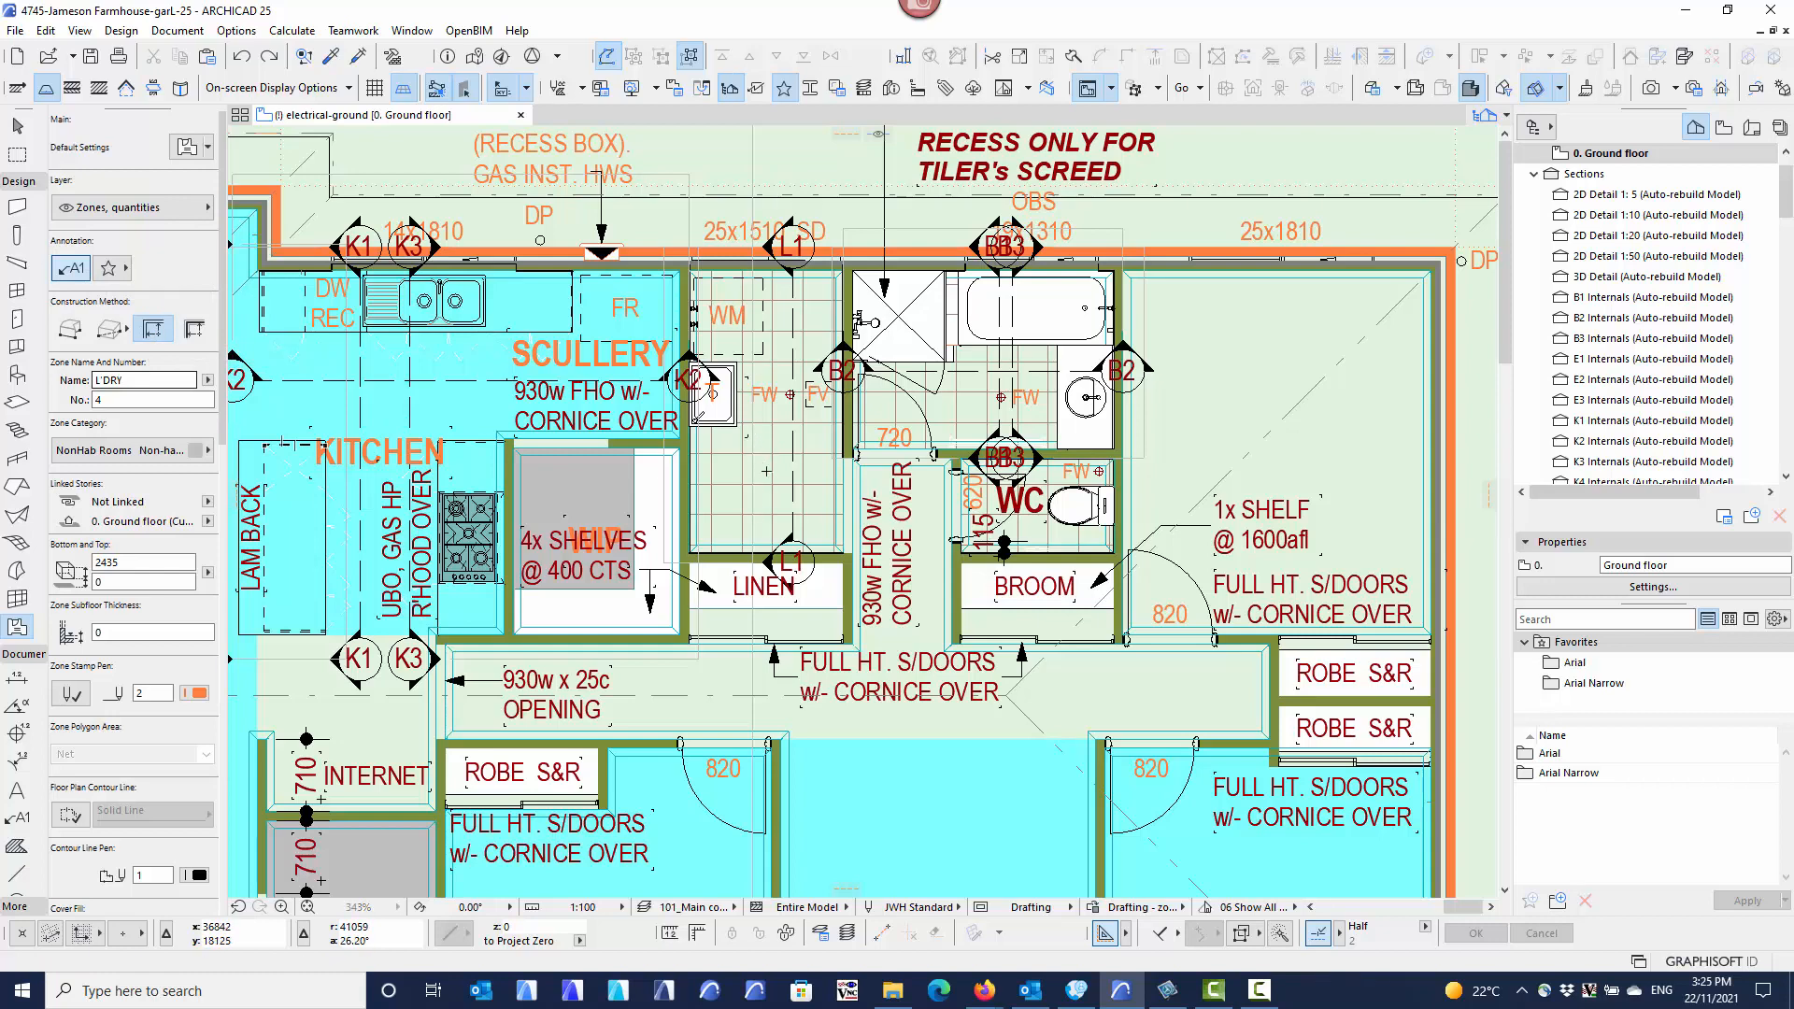
pyautogui.click(766, 472)
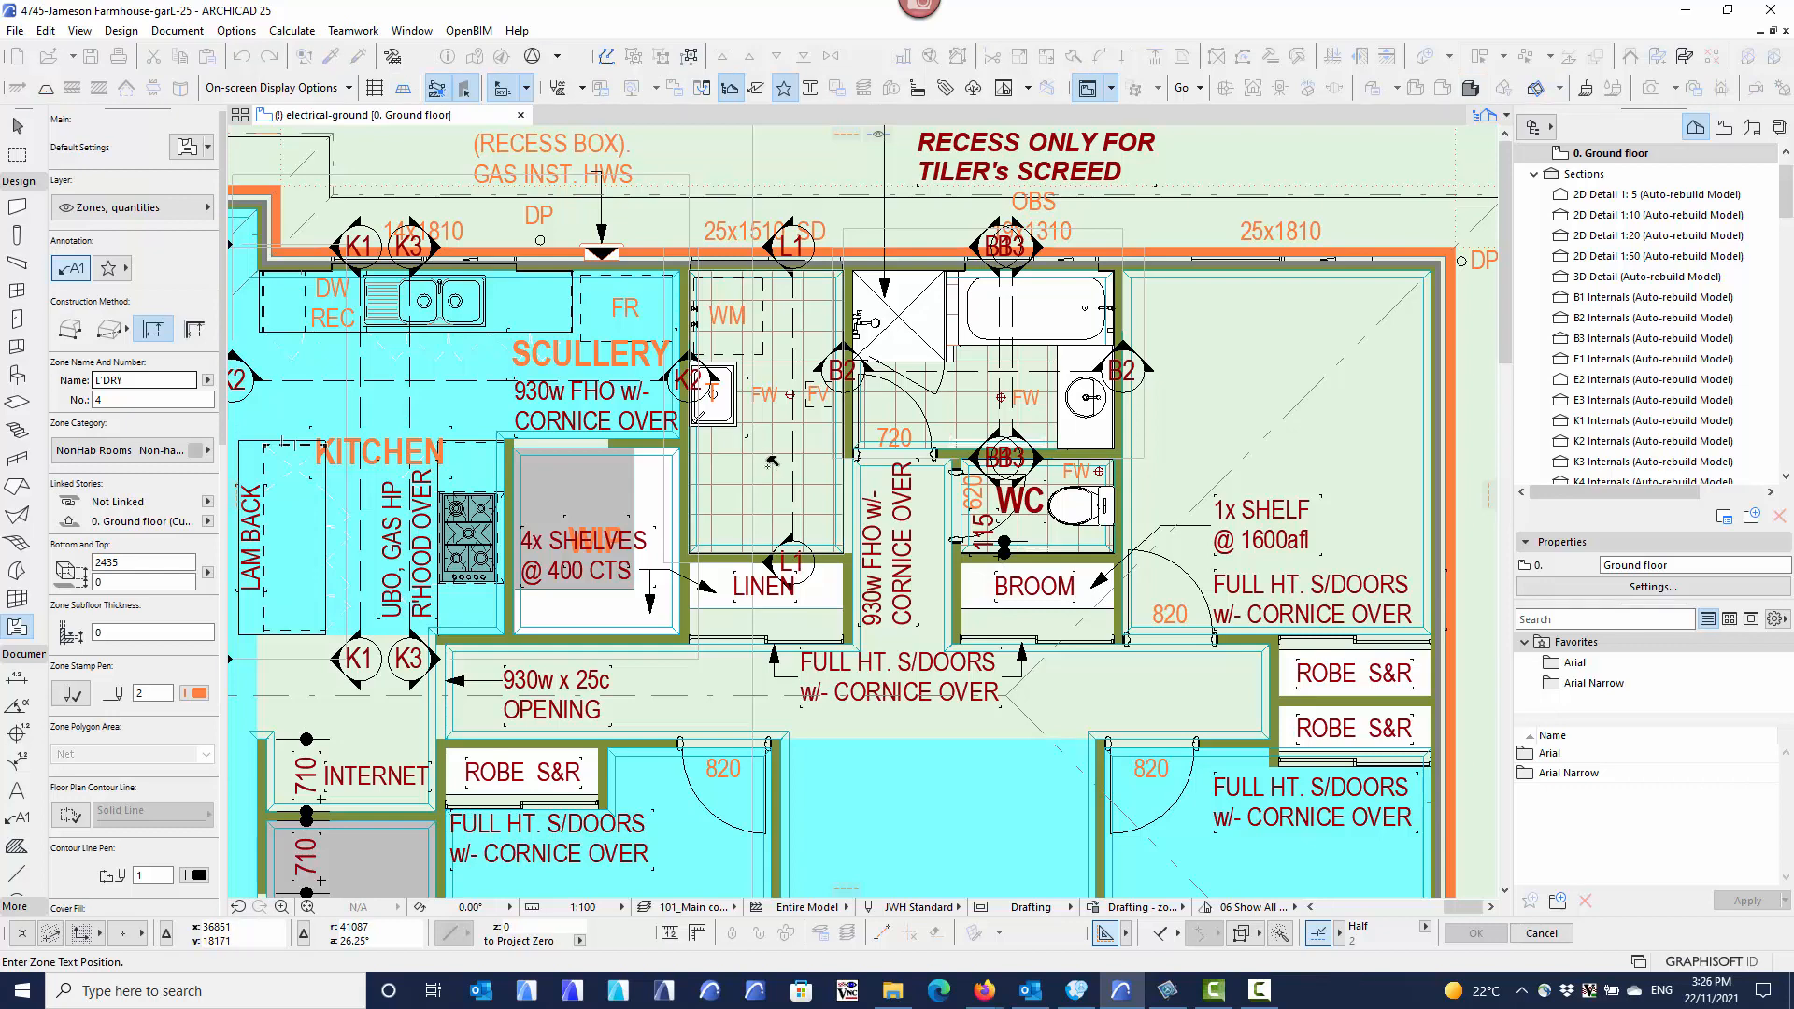
pyautogui.click(770, 460)
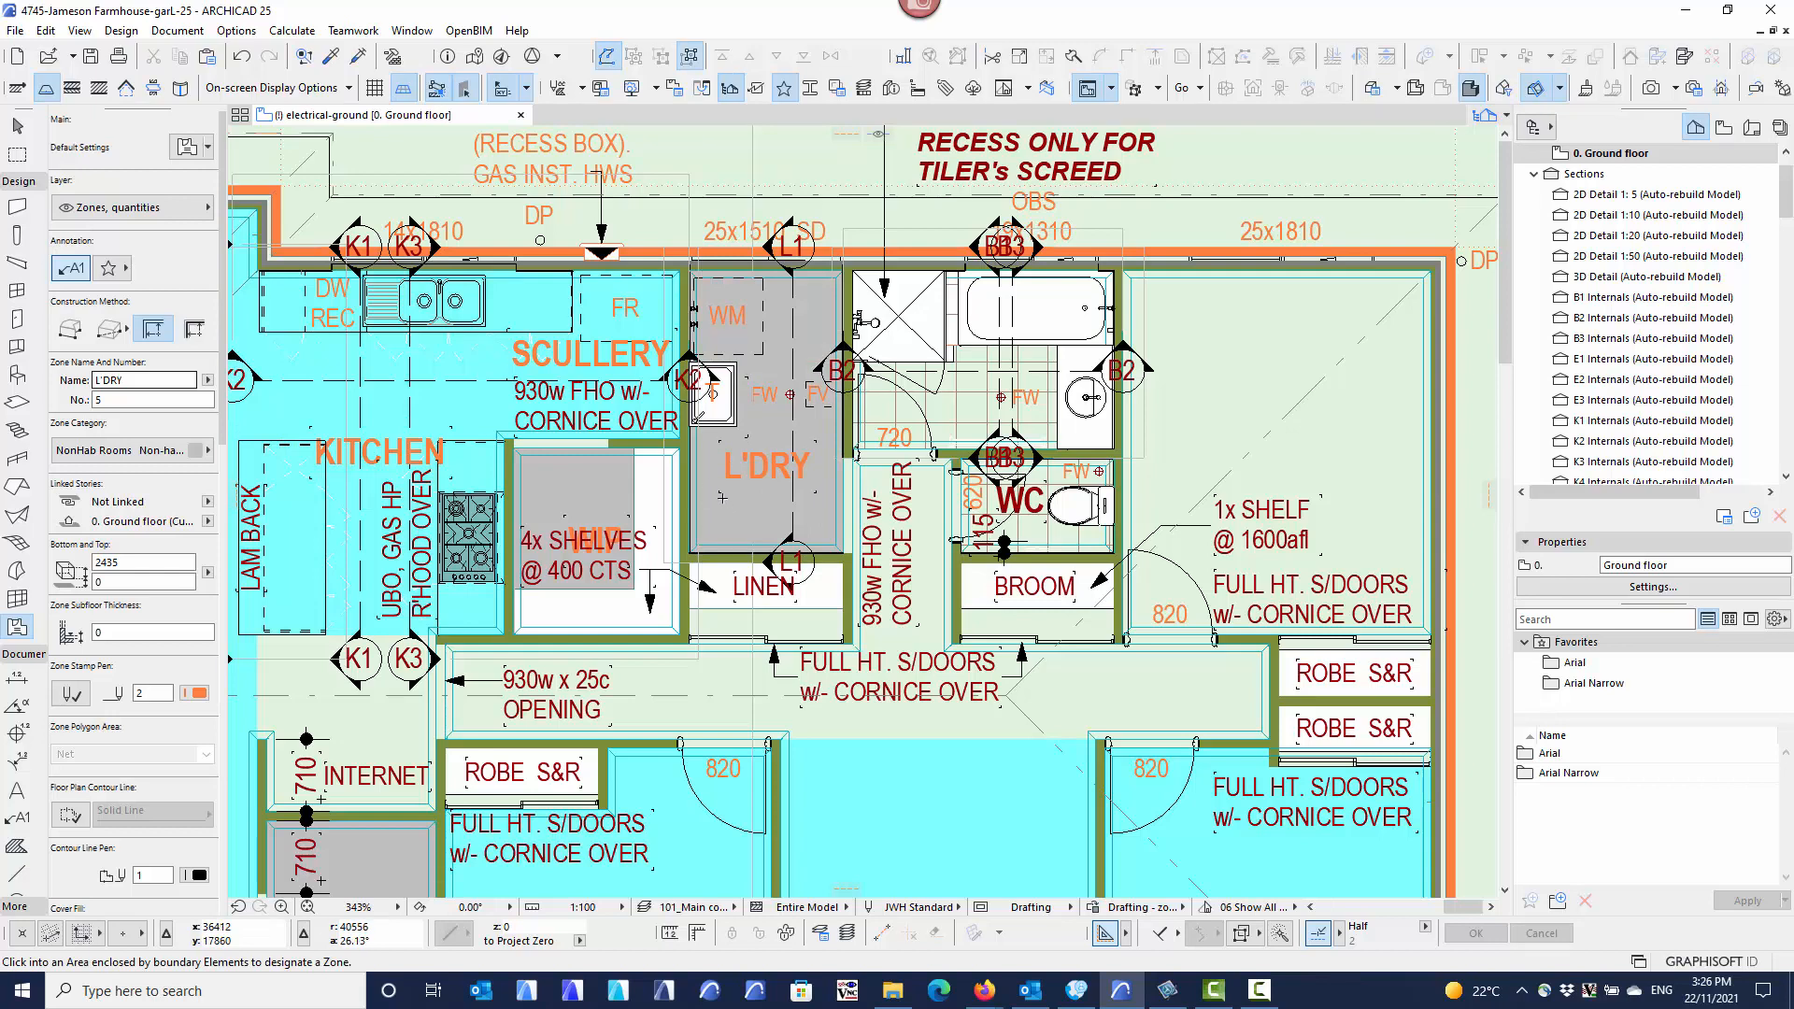
# Create an automatically labelled zone named BATH inside the bathroom.
pyautogui.click(208, 381)
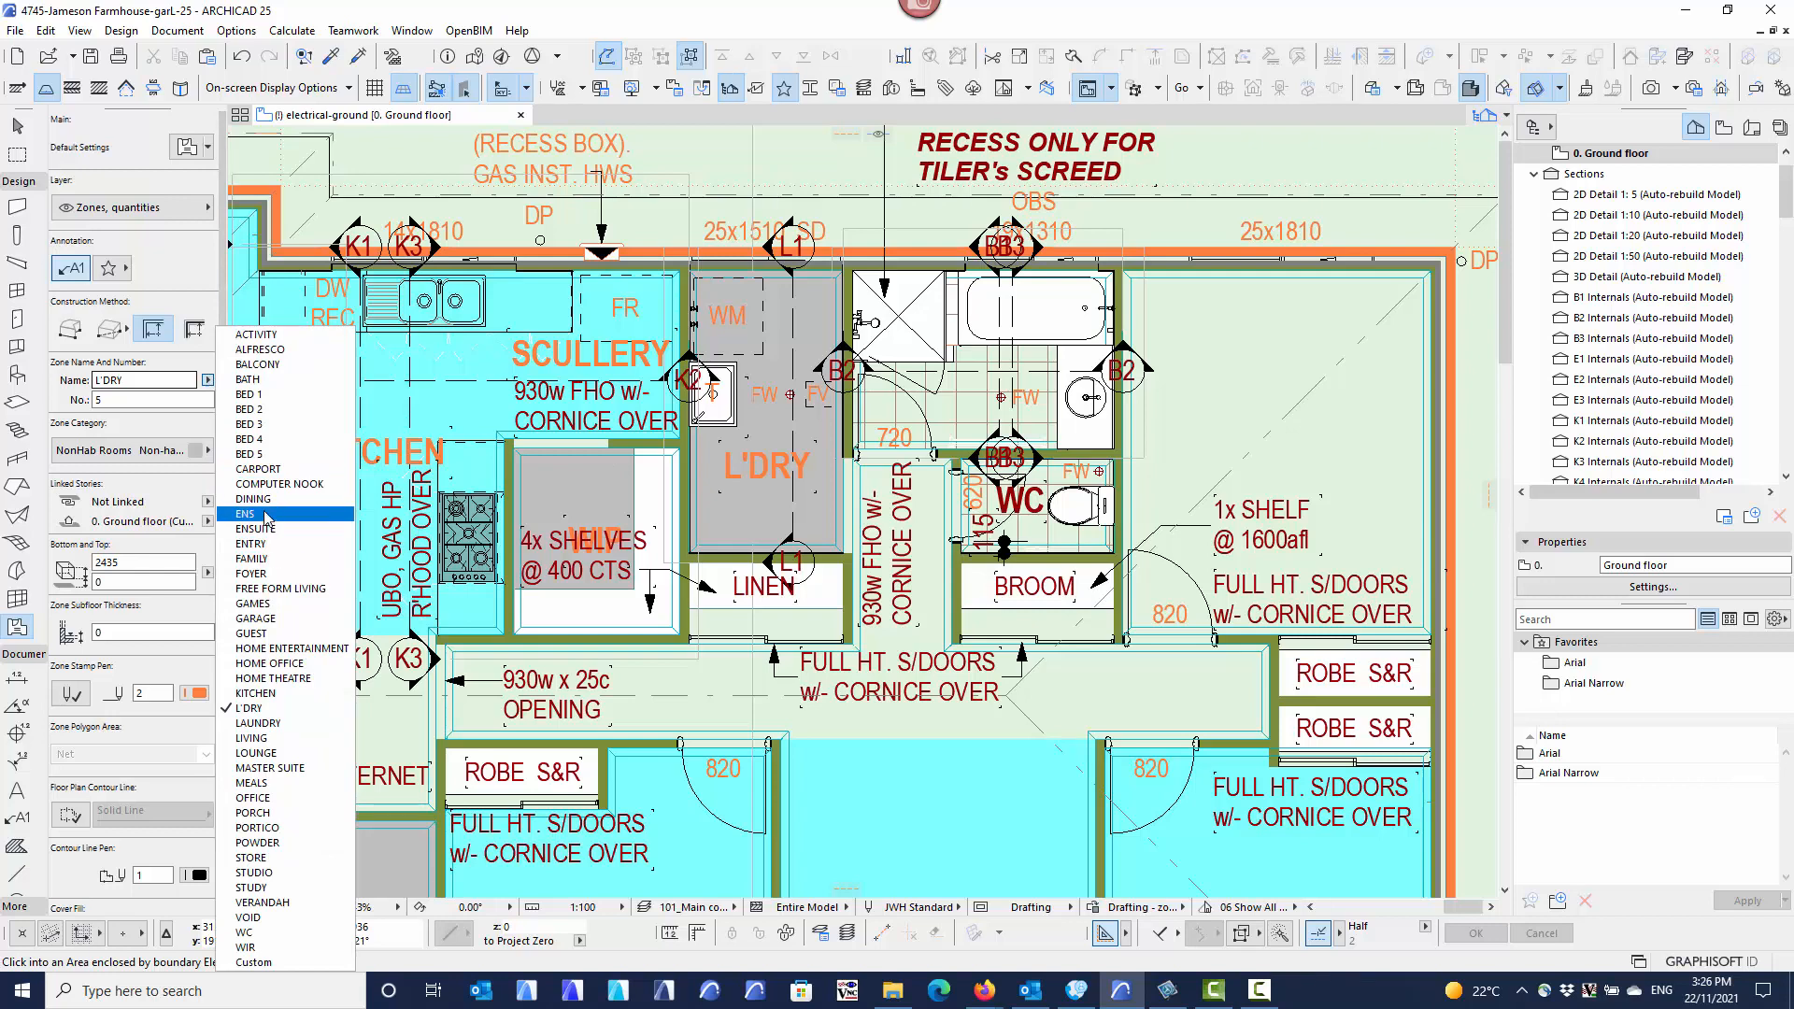
pyautogui.click(248, 379)
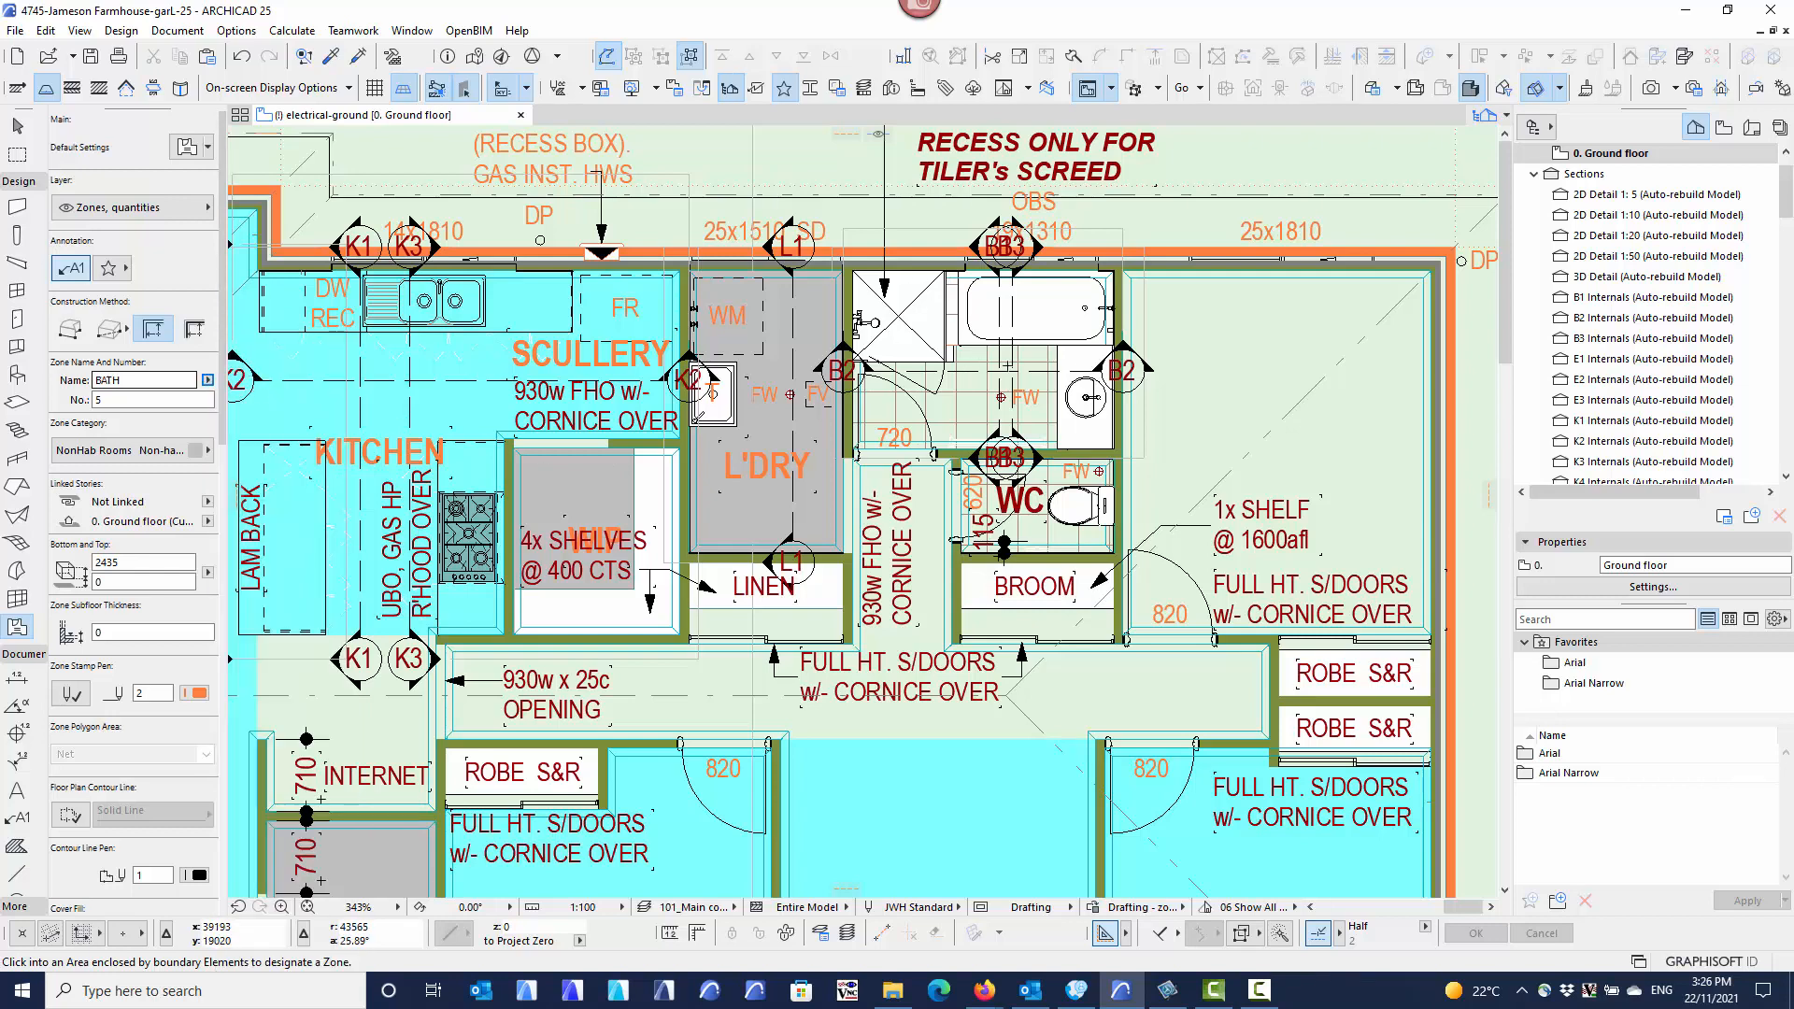
pyautogui.click(944, 406)
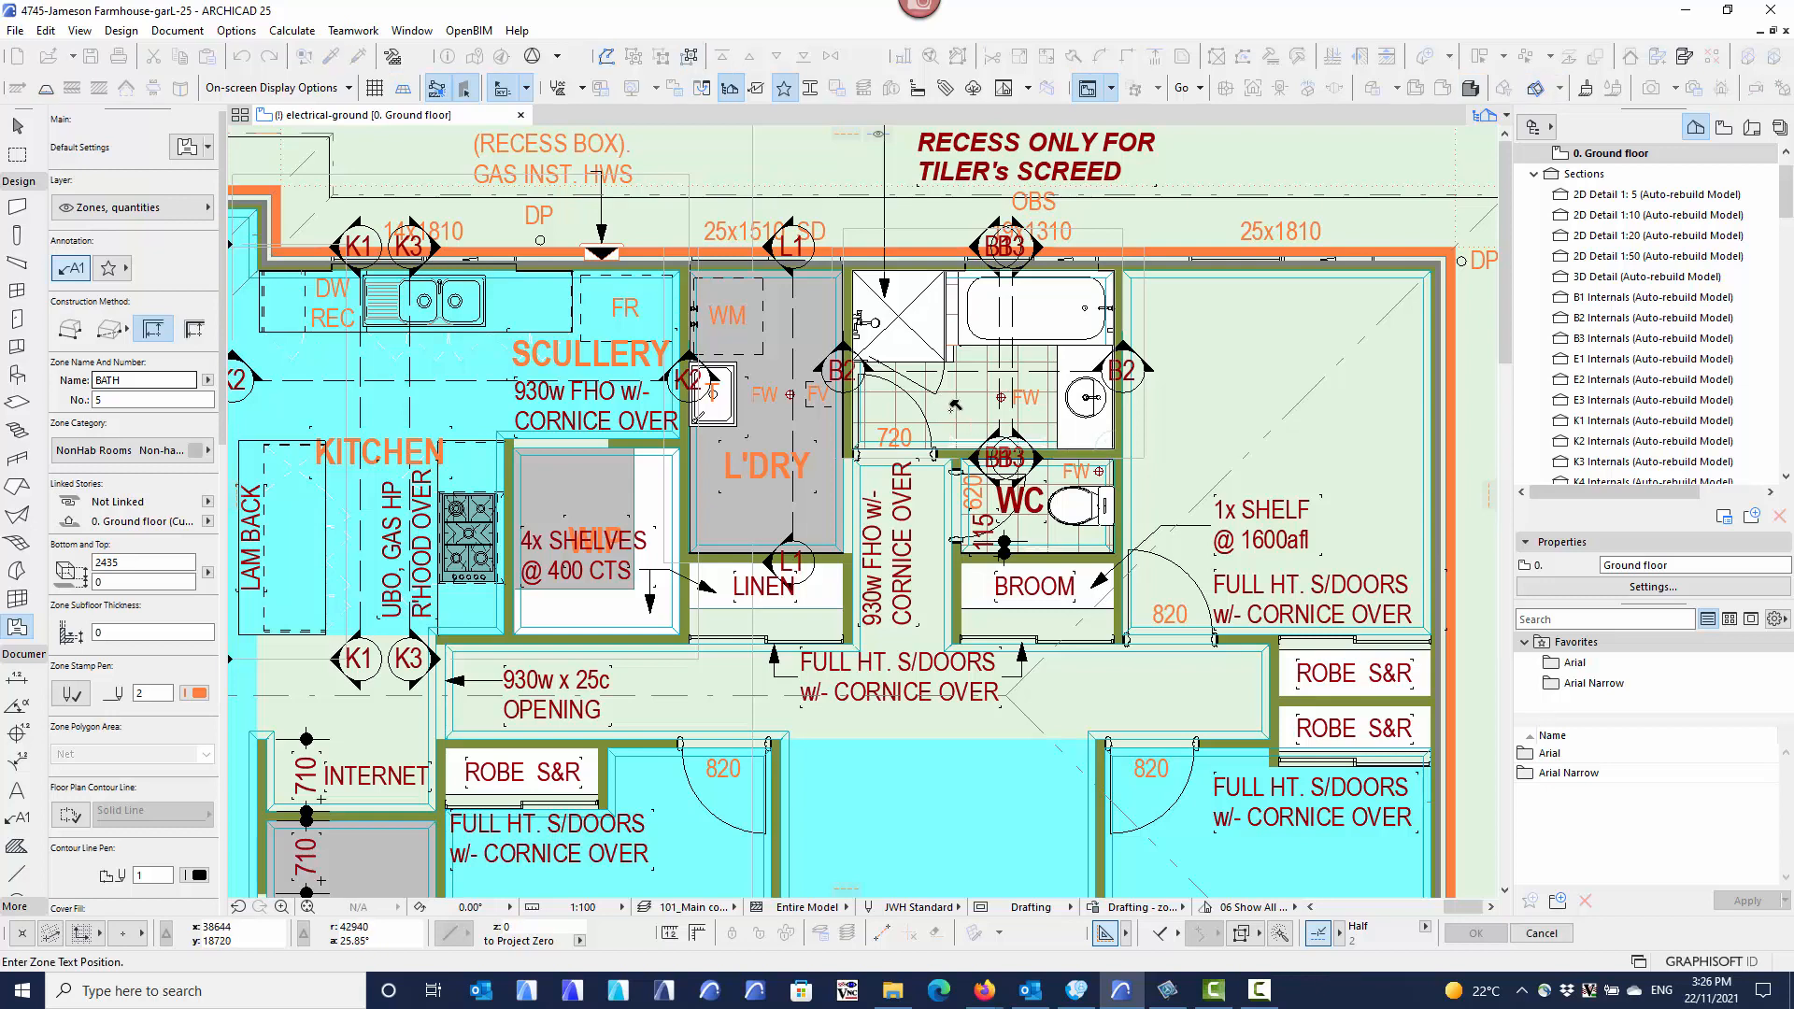
pyautogui.click(955, 405)
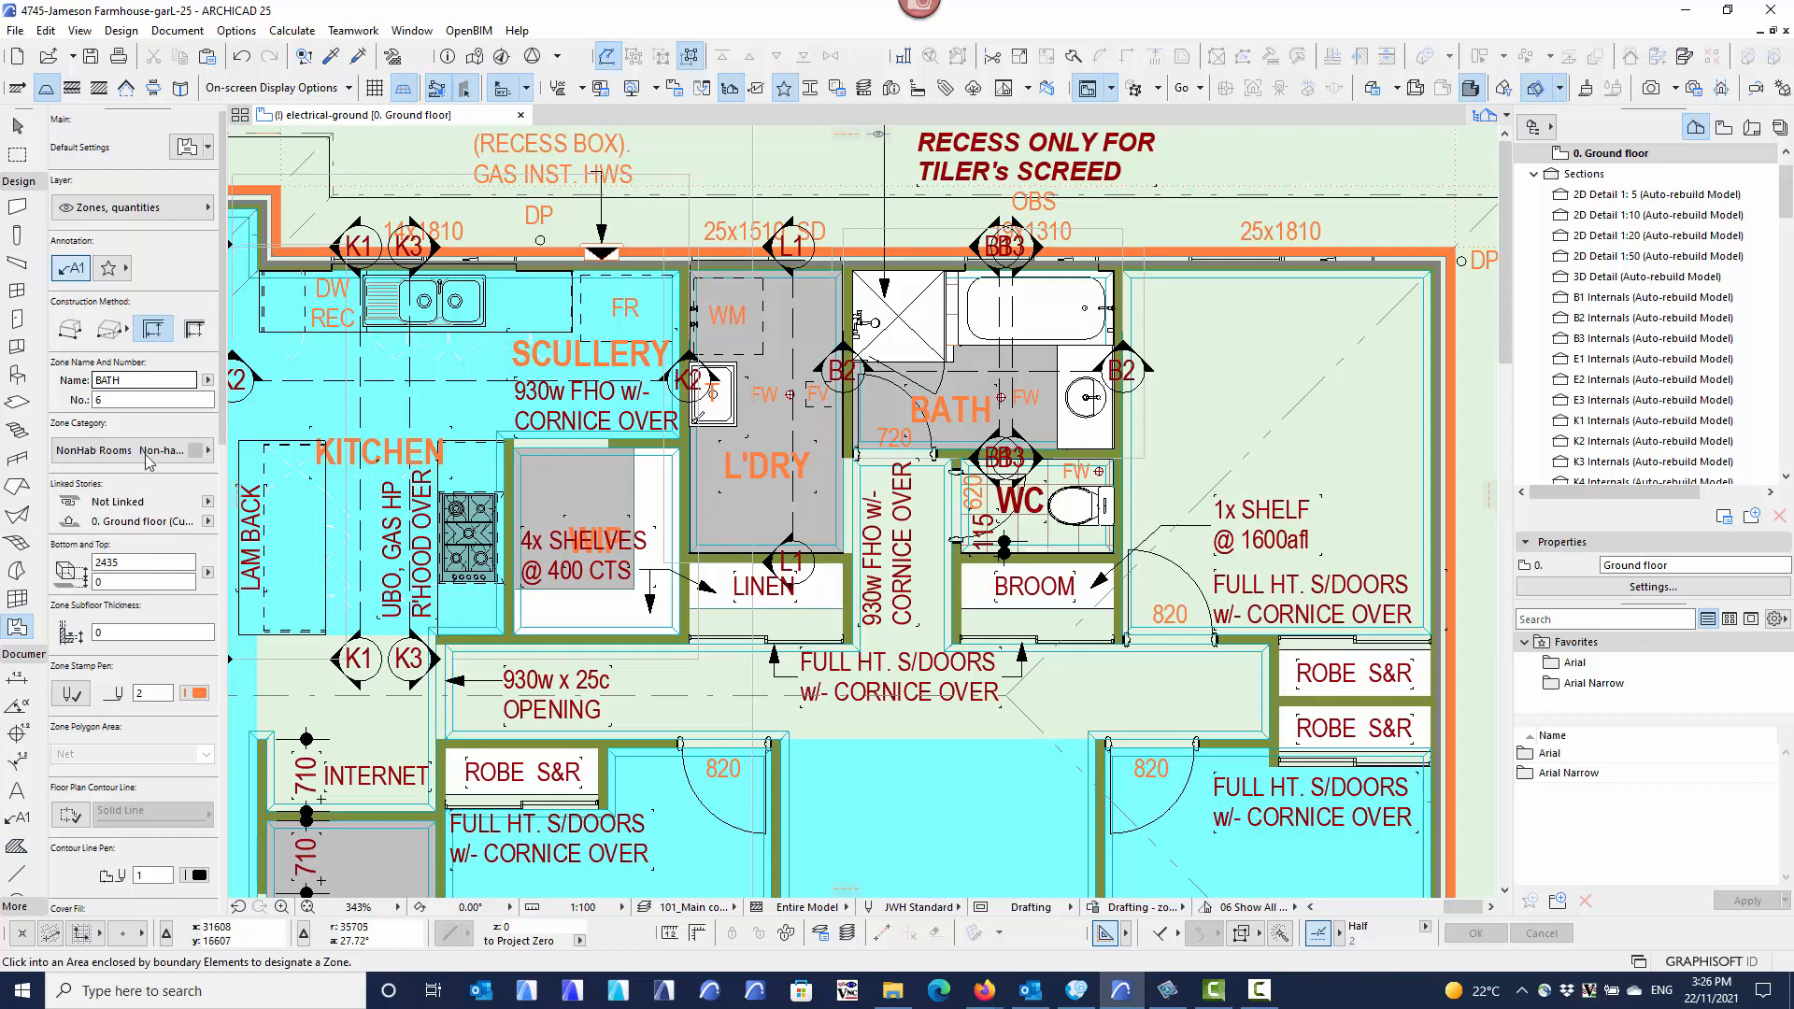
# Create an automatically labelled zone named GUEST with the Hab Rooms category in the guest bedroom.
pyautogui.click(207, 380)
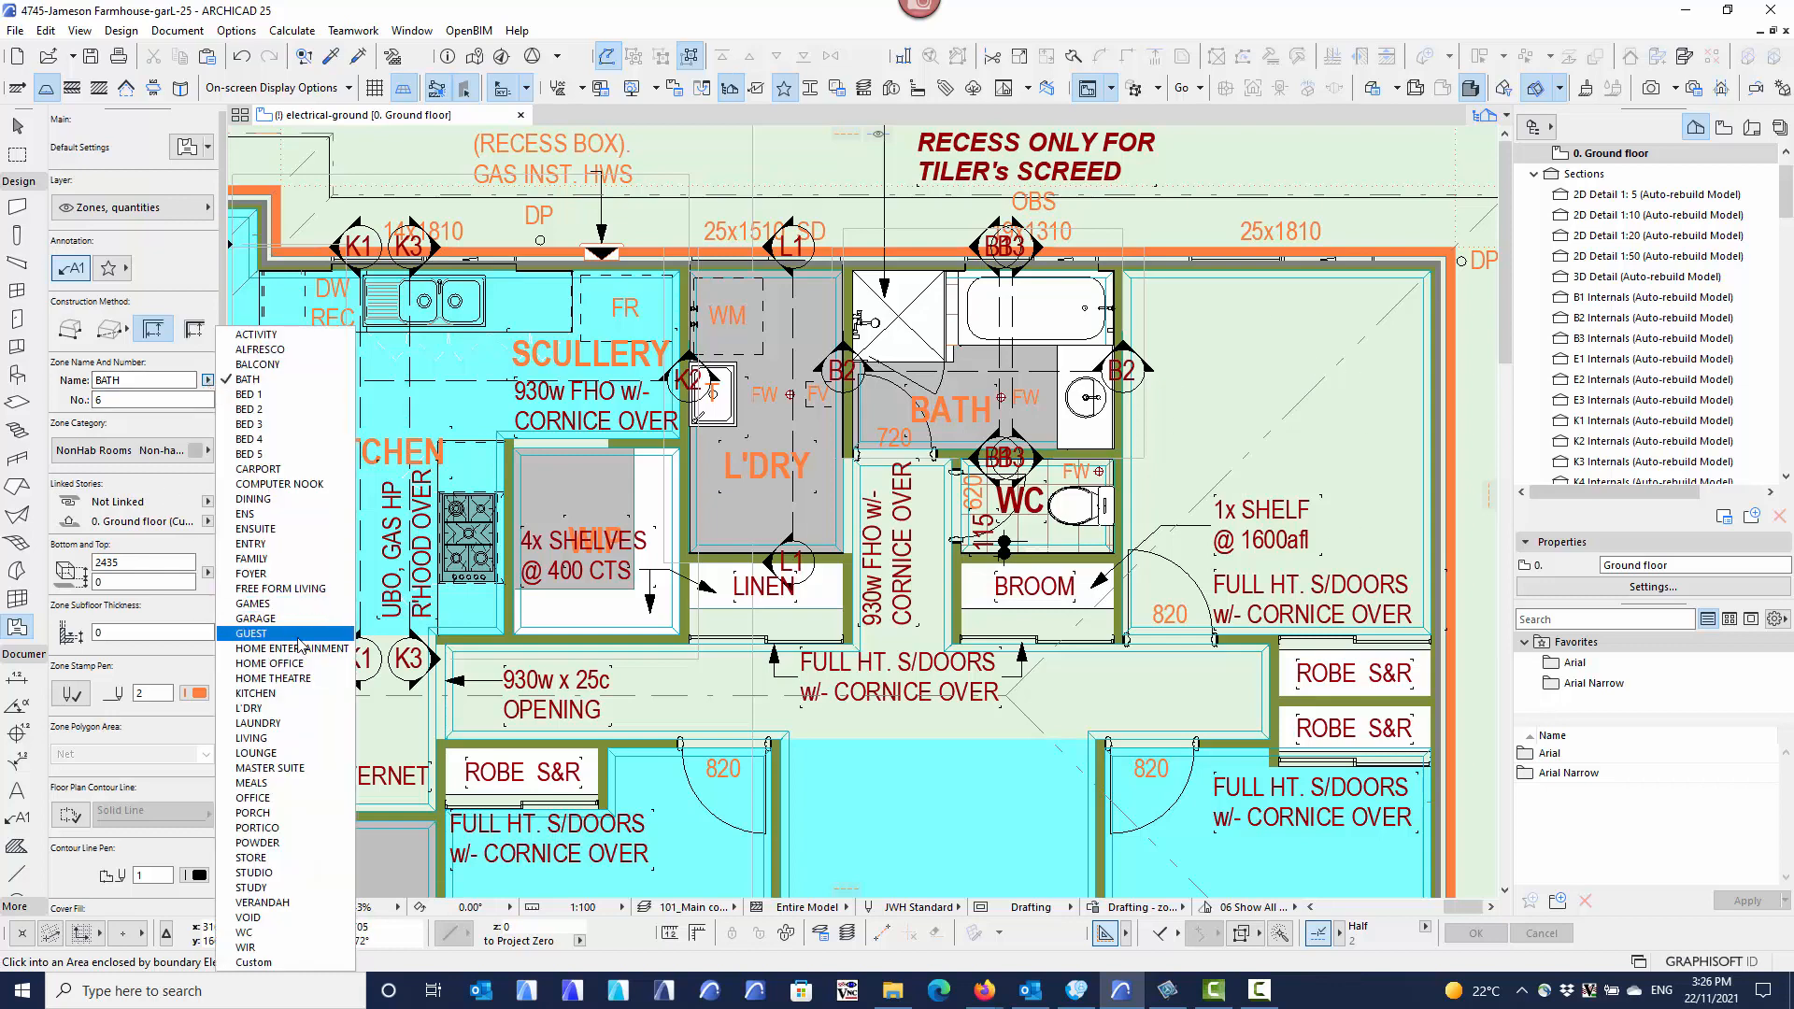
pyautogui.click(168, 458)
pyautogui.click(311, 482)
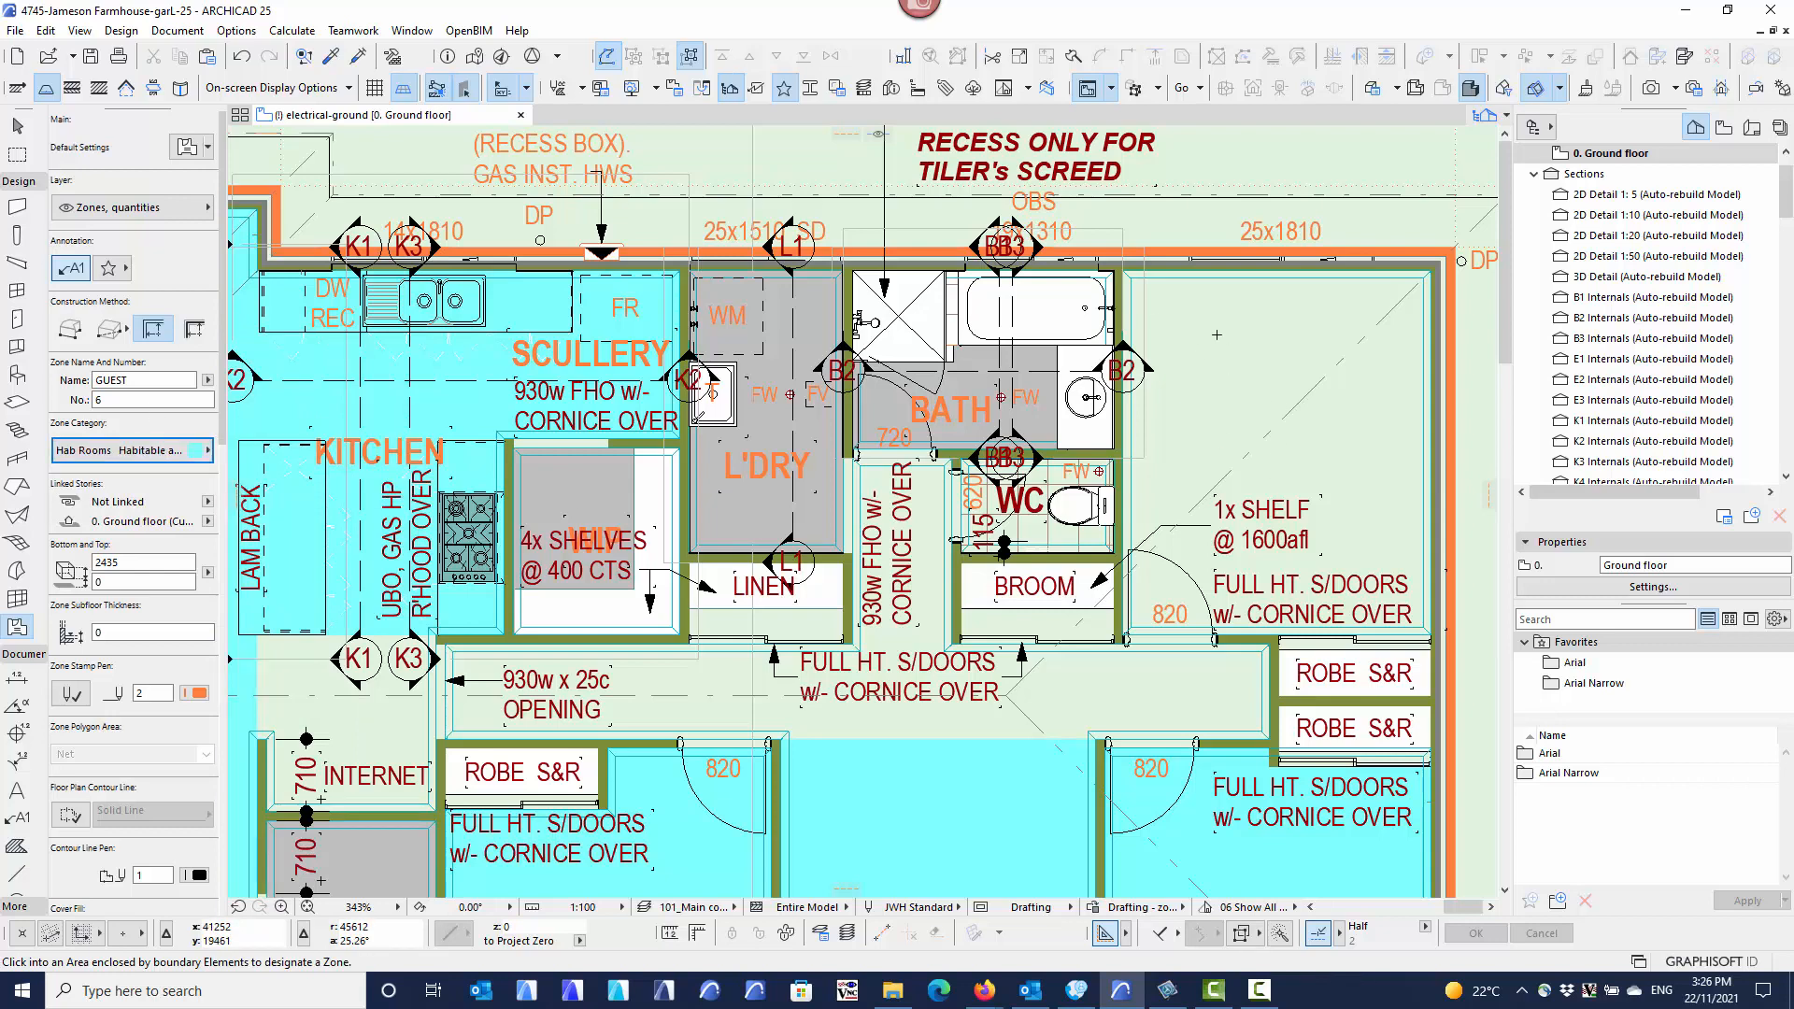
pyautogui.click(1215, 341)
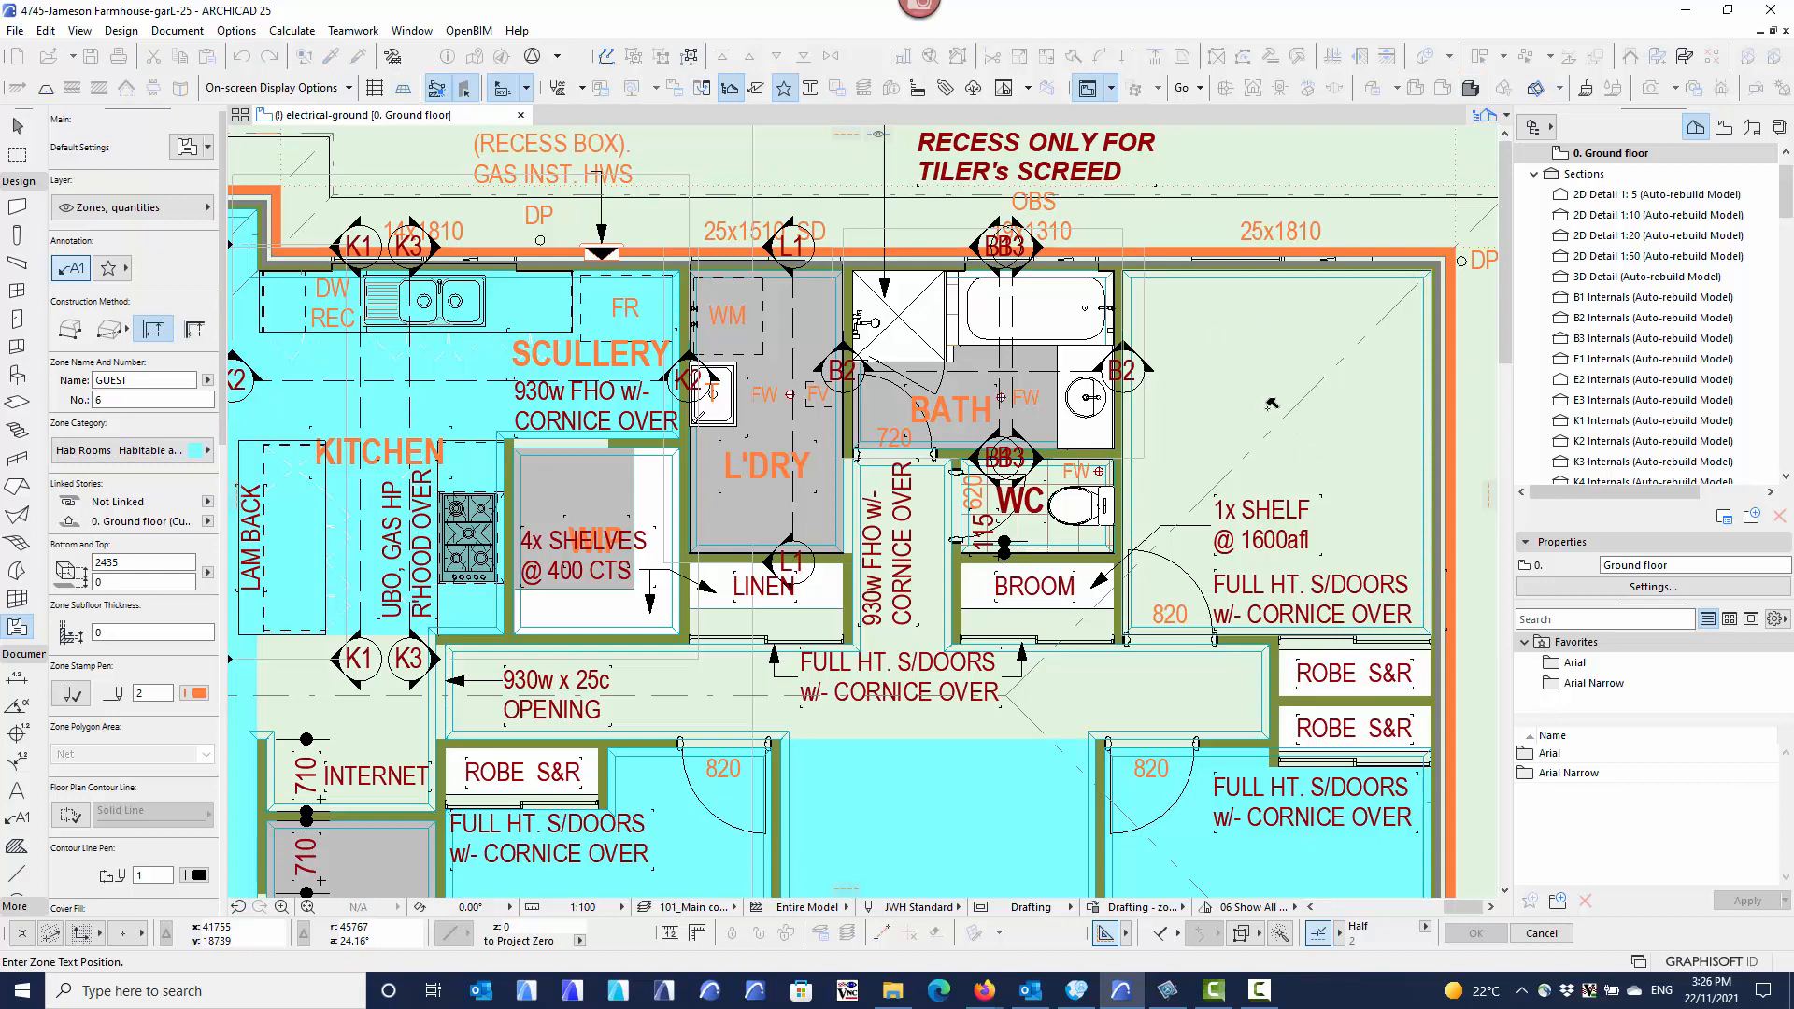
pyautogui.click(1275, 396)
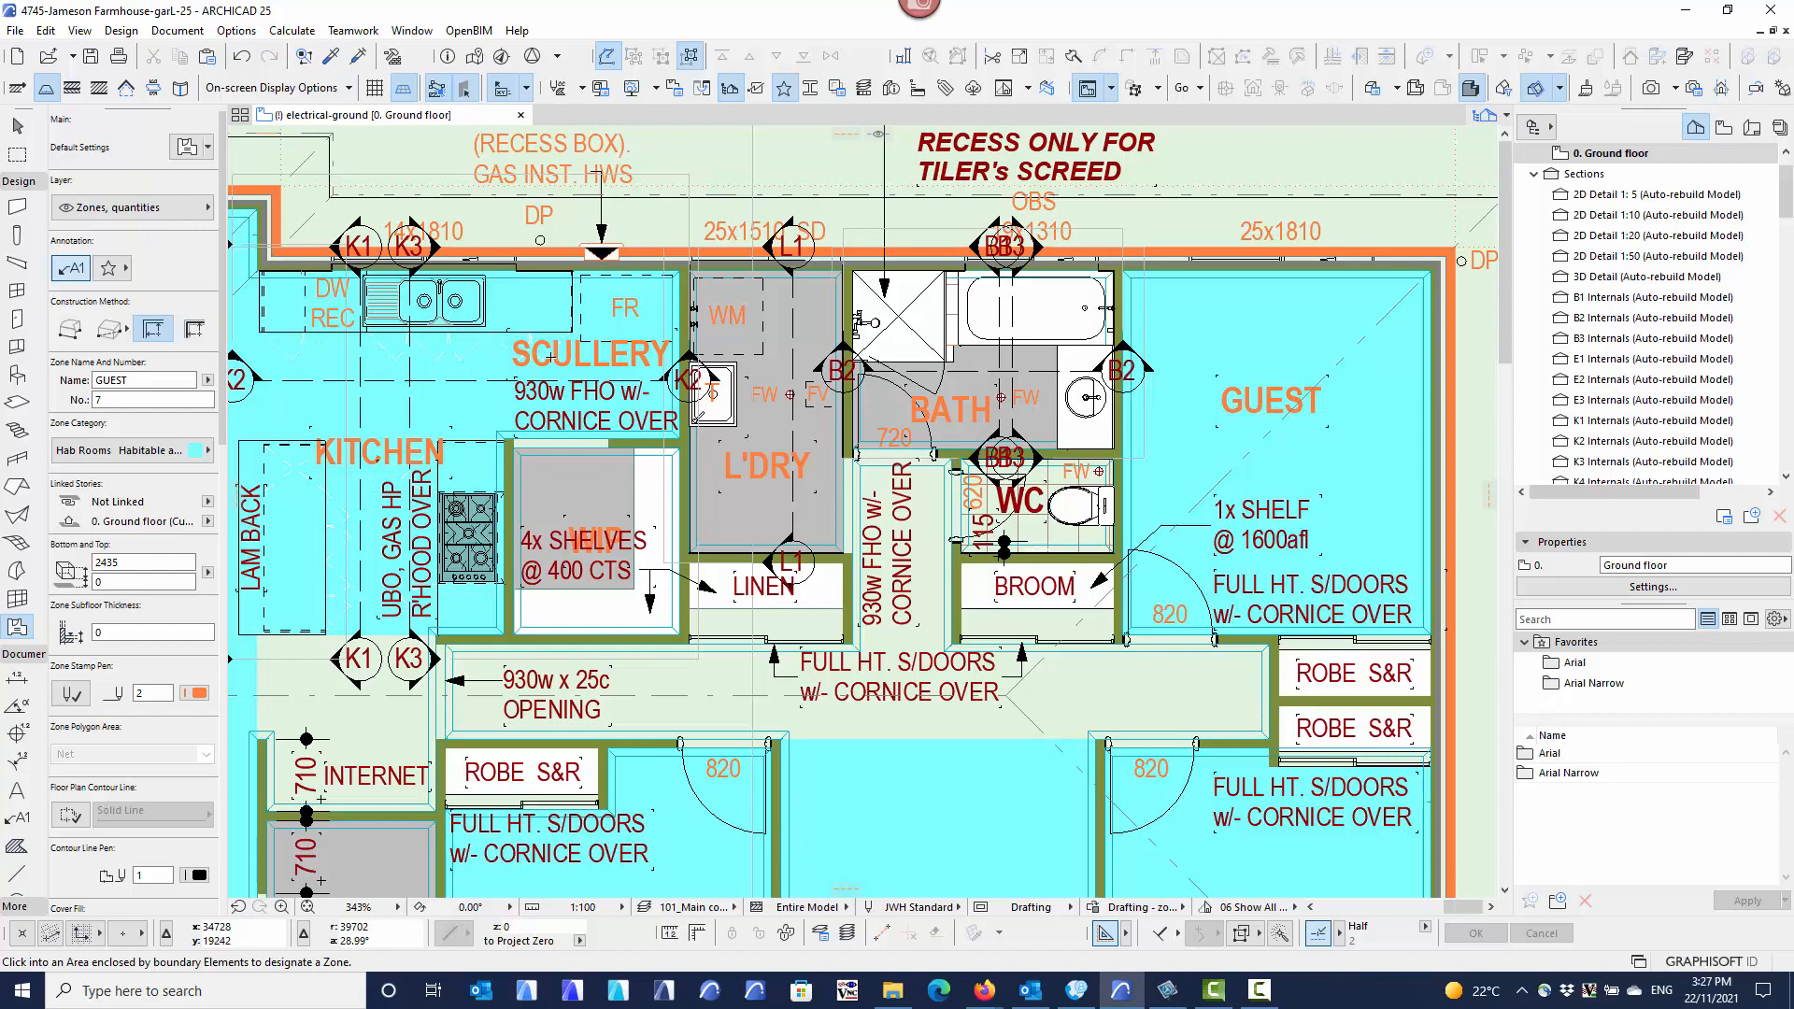
pyautogui.scroll(-8, 772, 442)
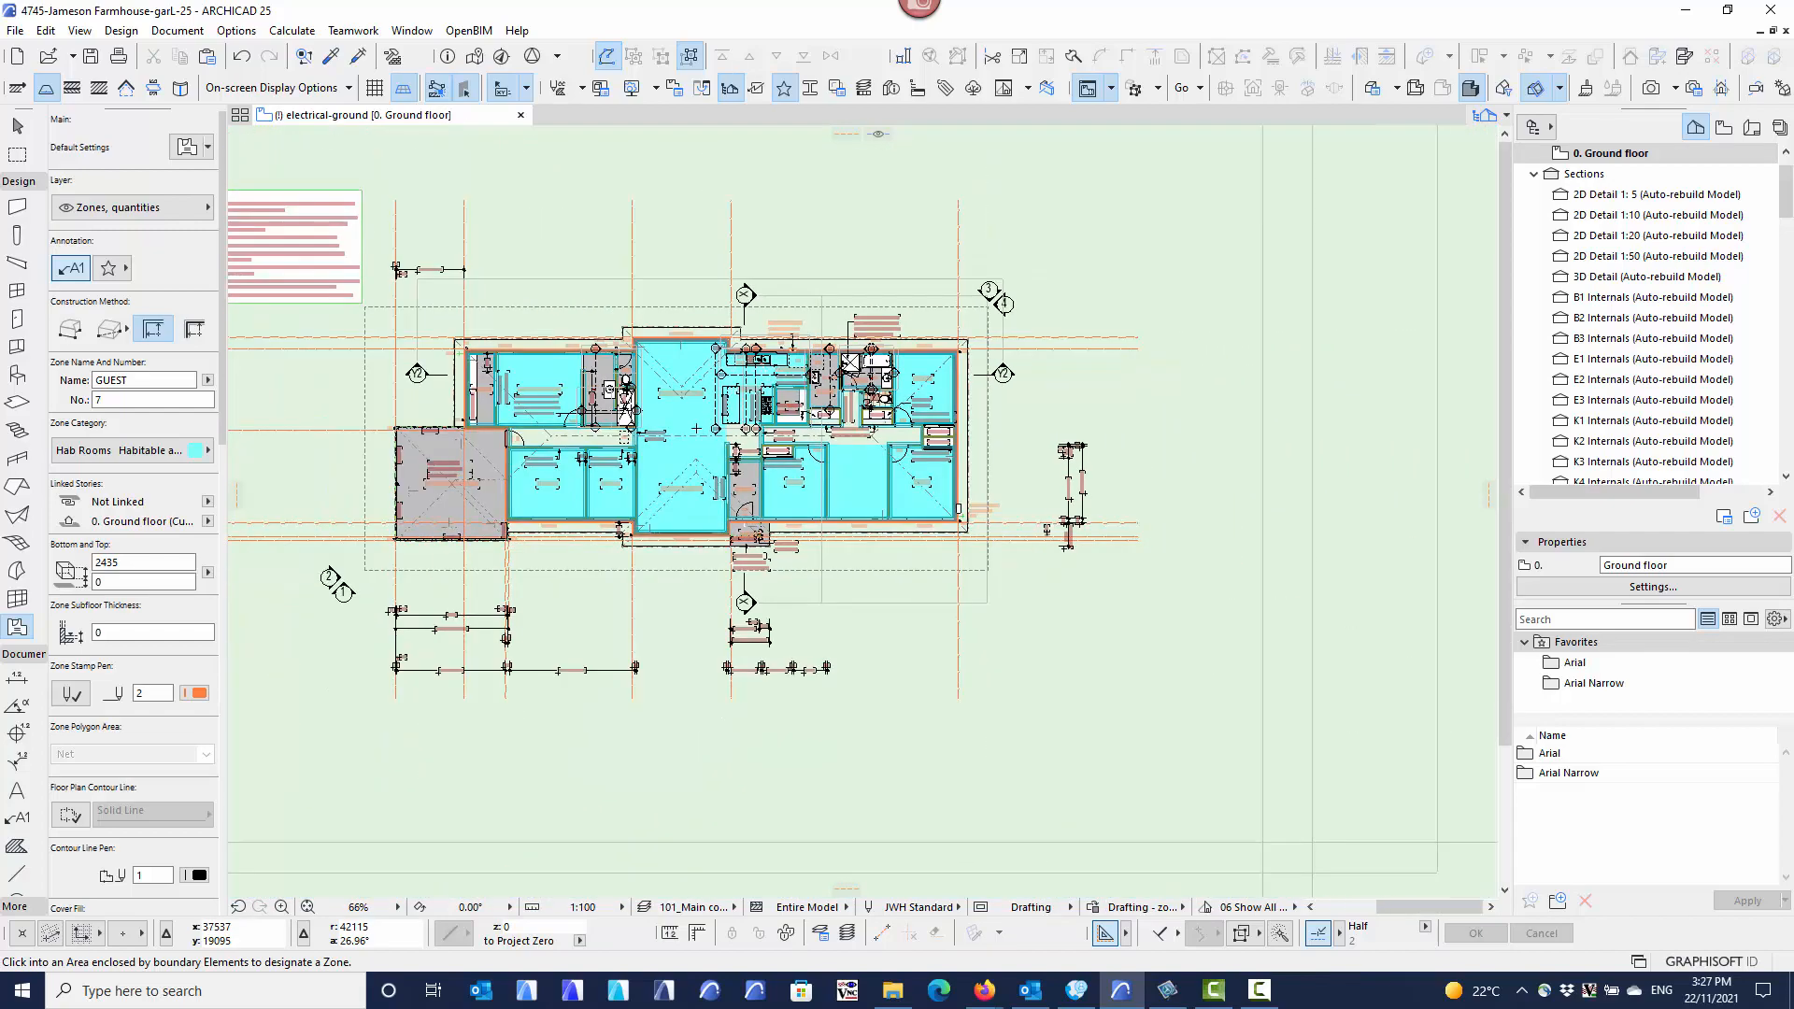
pyautogui.scroll(4, 772, 442)
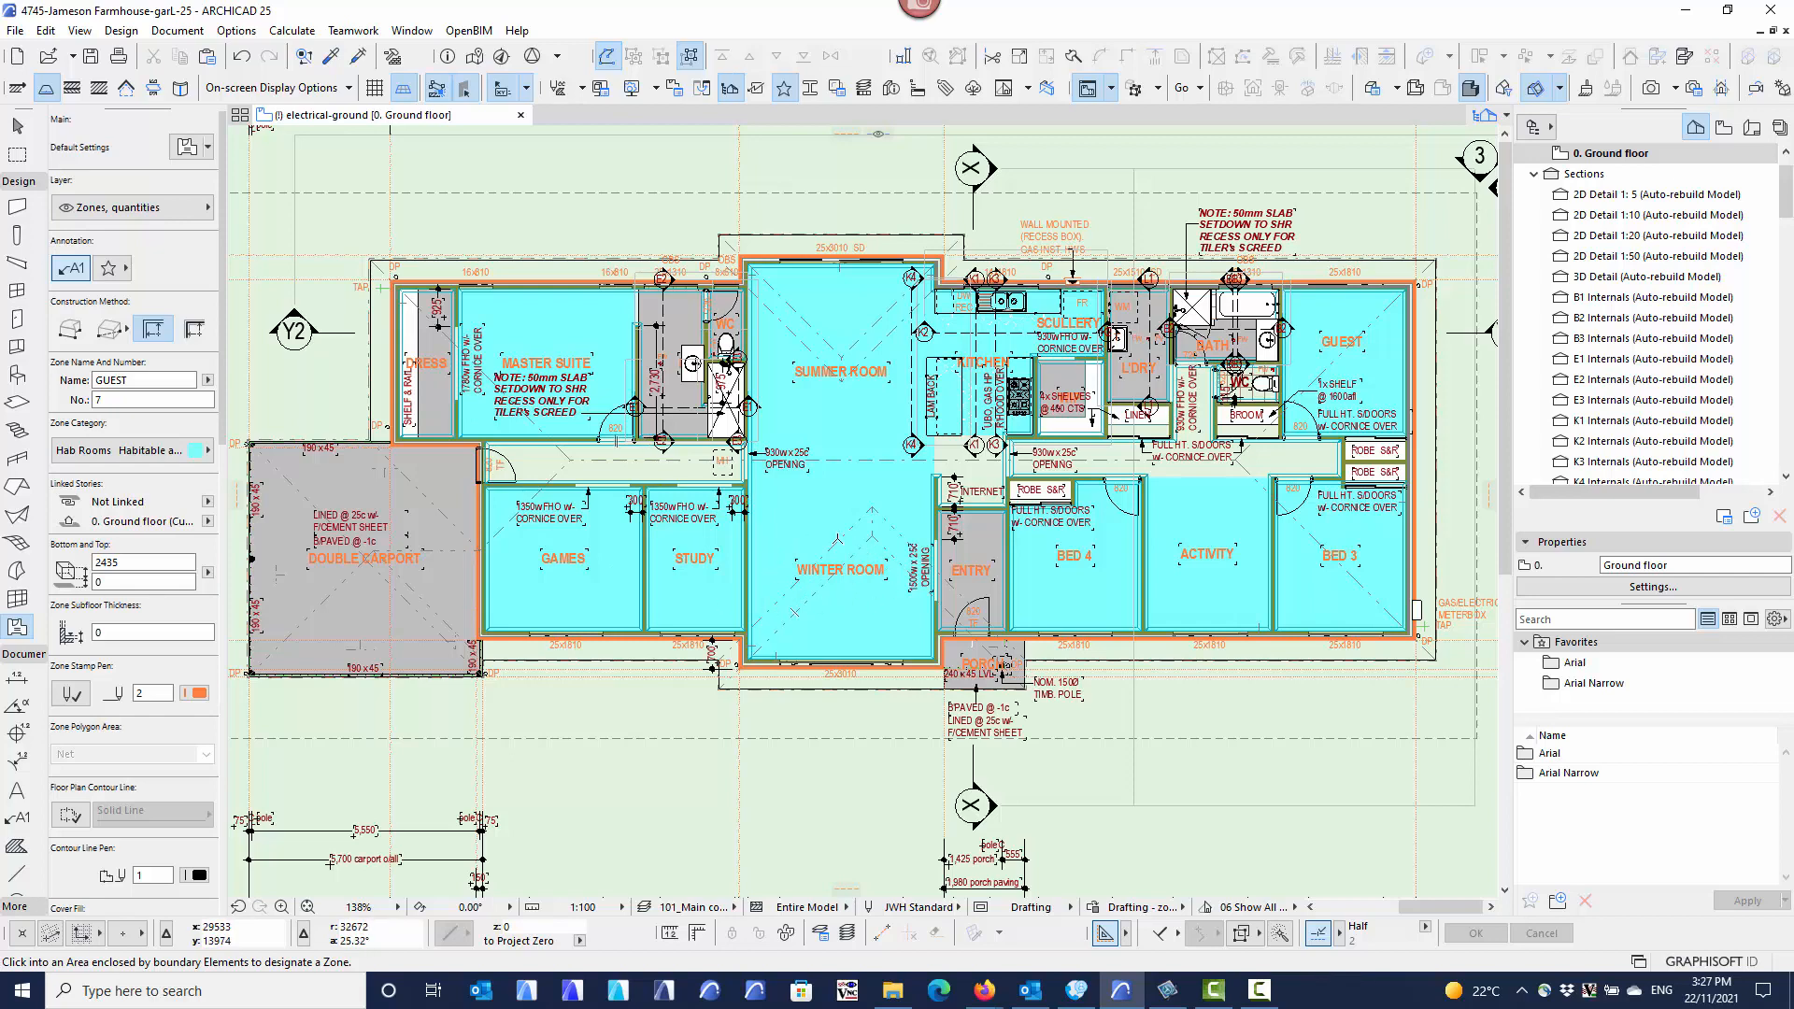
pyautogui.moveTo(837, 540); pyautogui.dragTo(835, 571, button='middle')
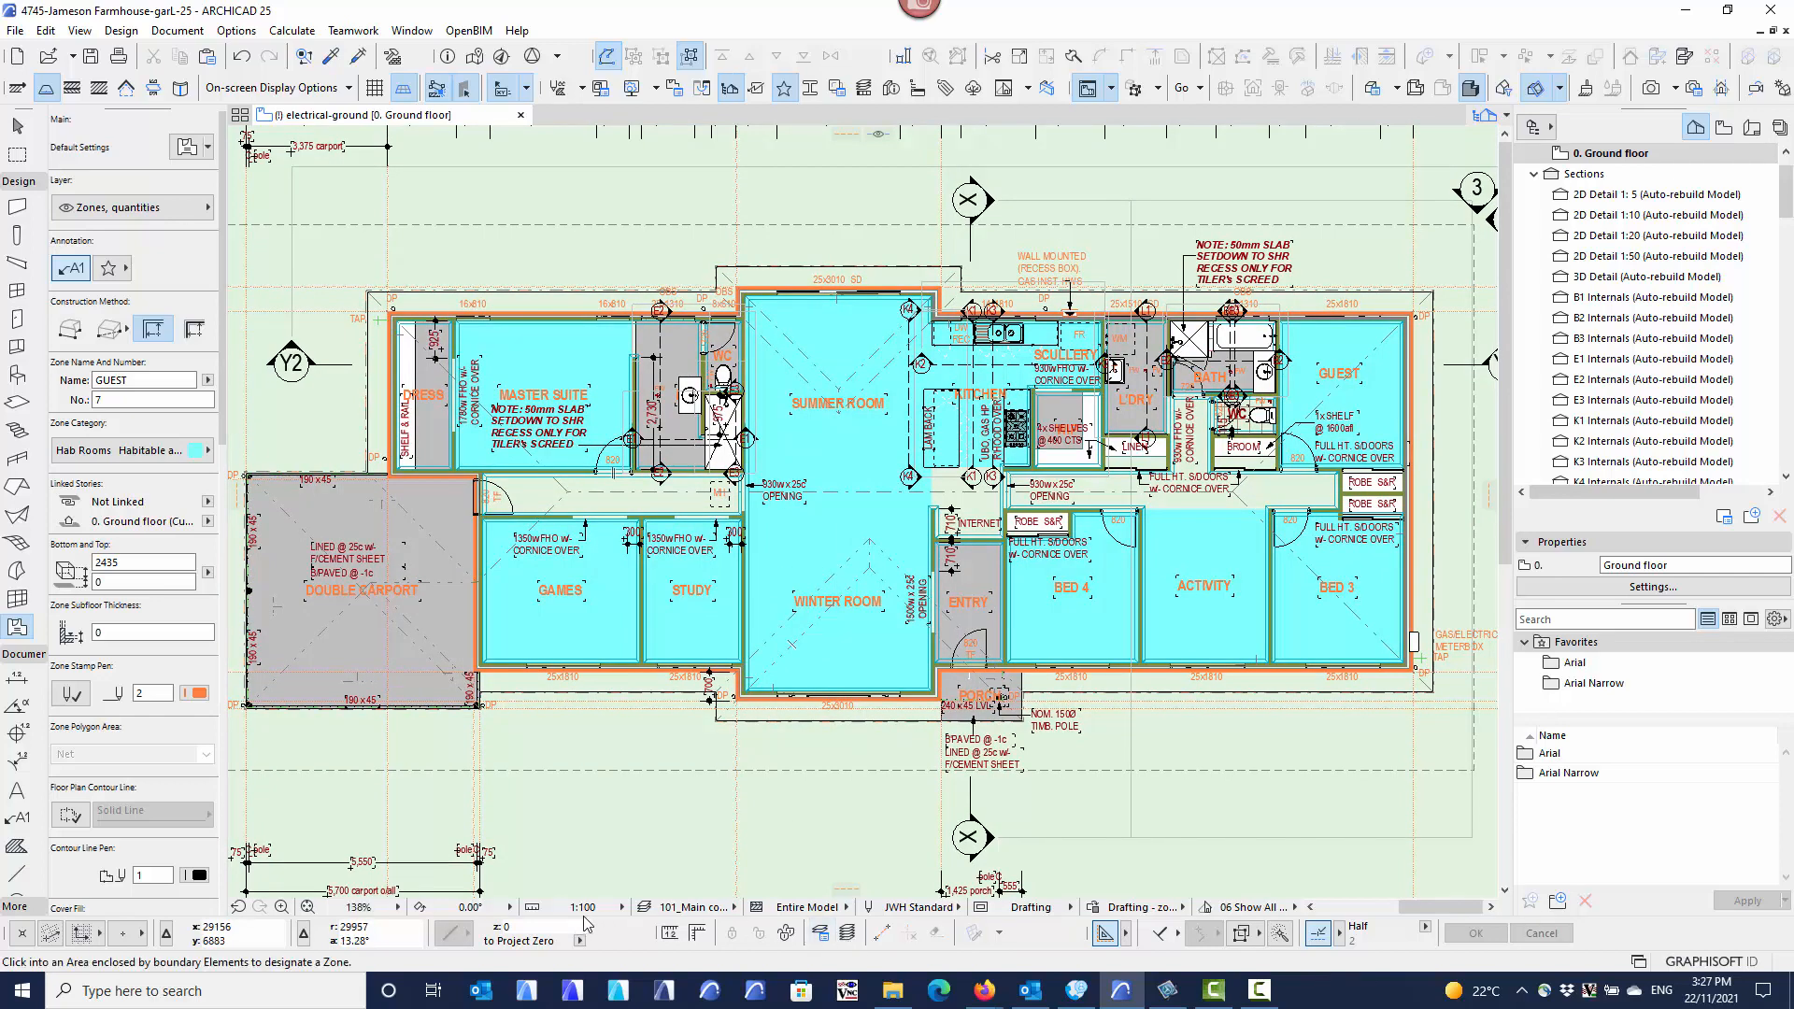
# Switch to the 307_Electrical plan layer combination and load the label favorite "Zone name (autotext) - electrical plan" as the label default.
pyautogui.click(697, 907)
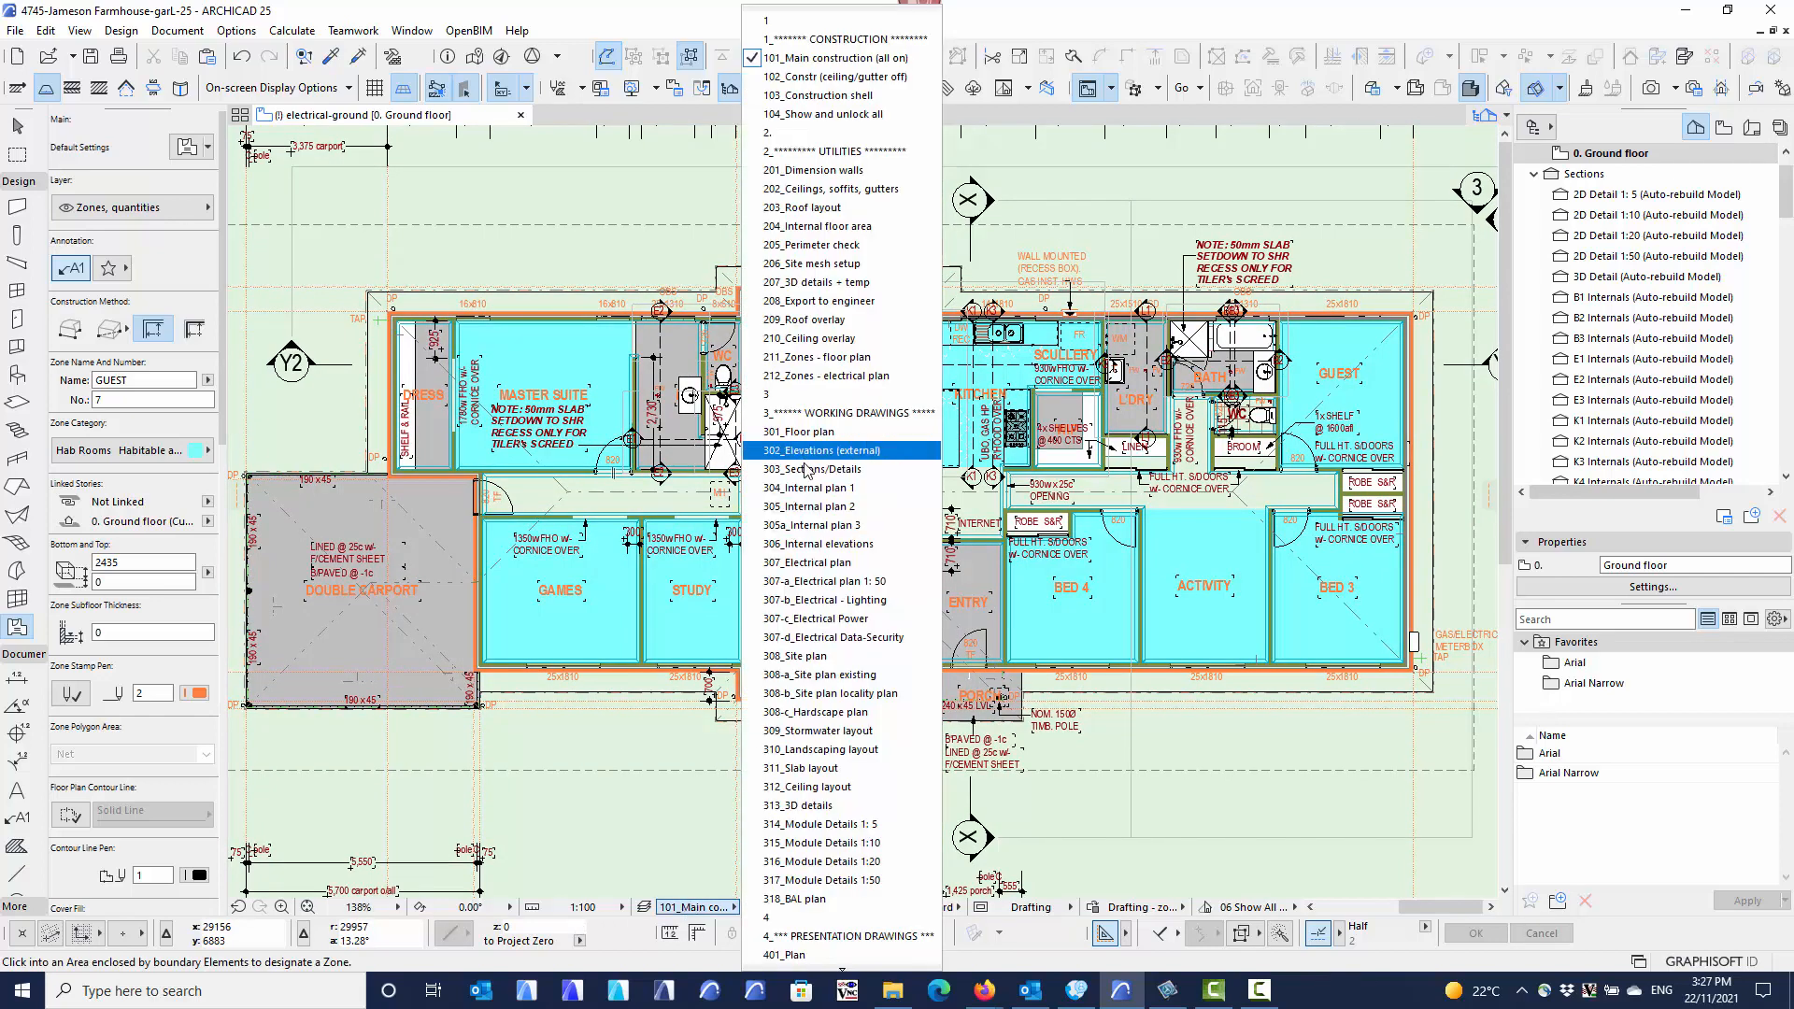
pyautogui.click(815, 564)
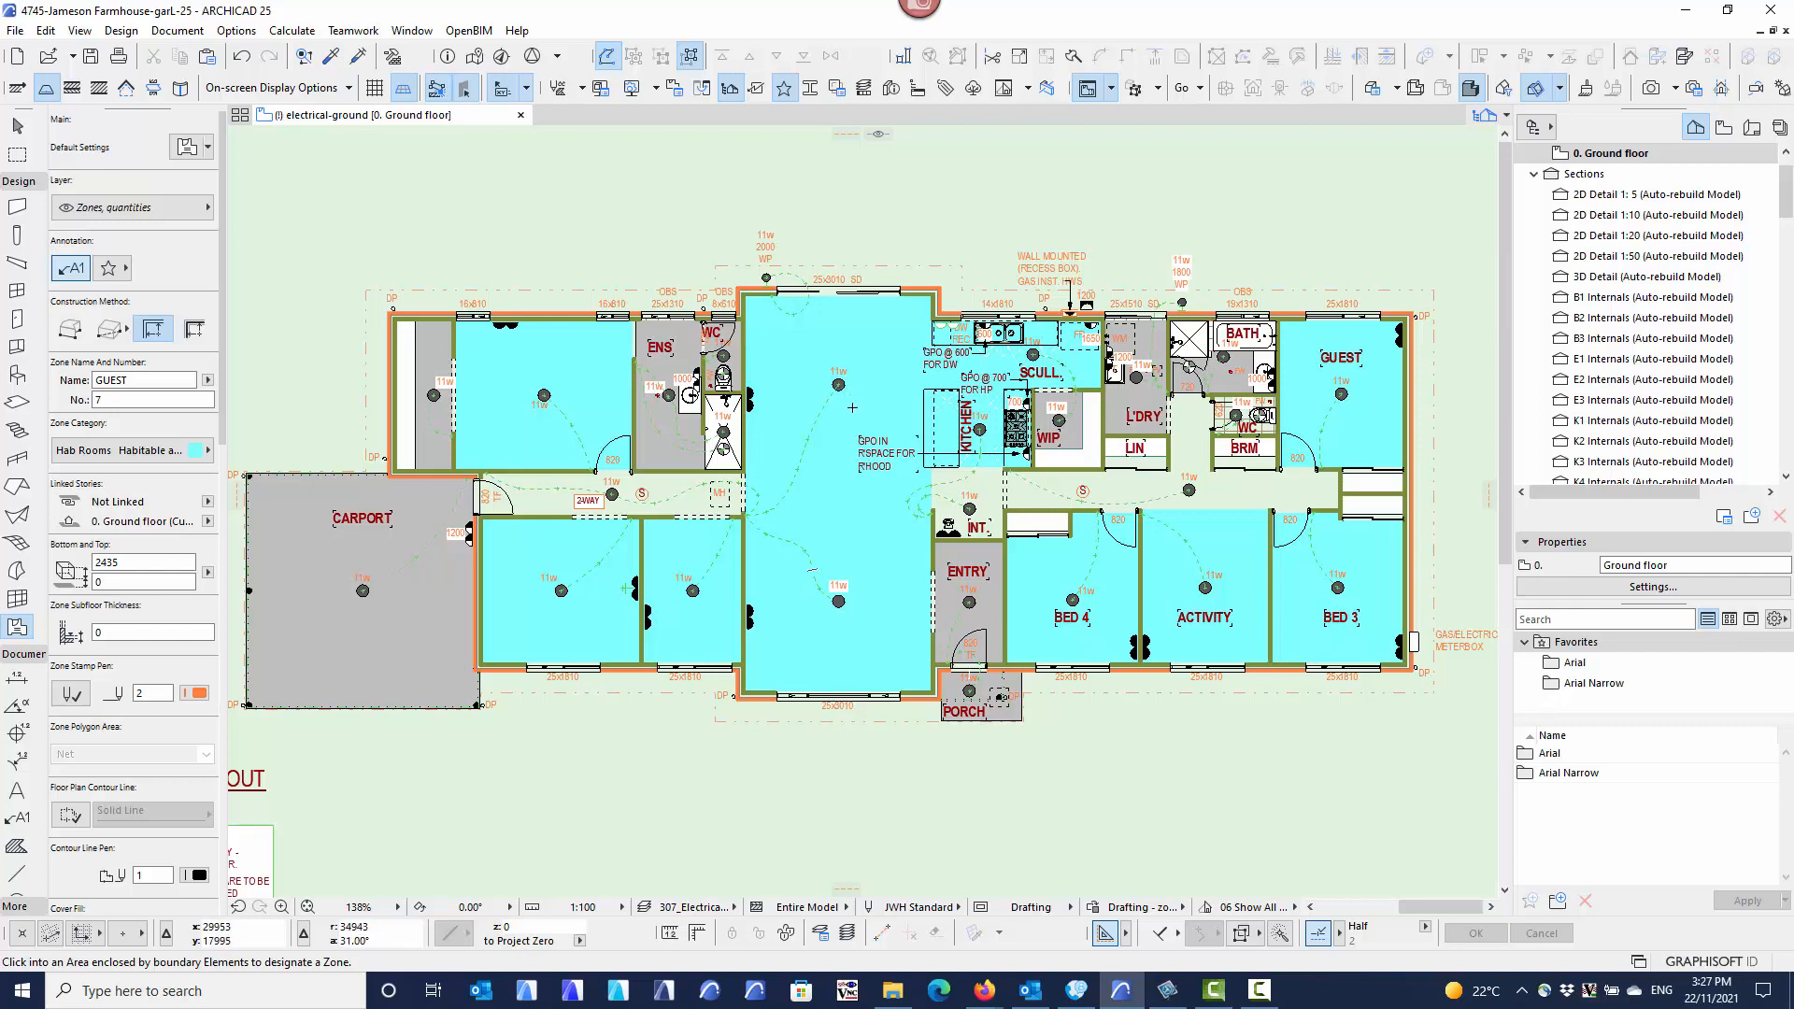
pyautogui.click(23, 820)
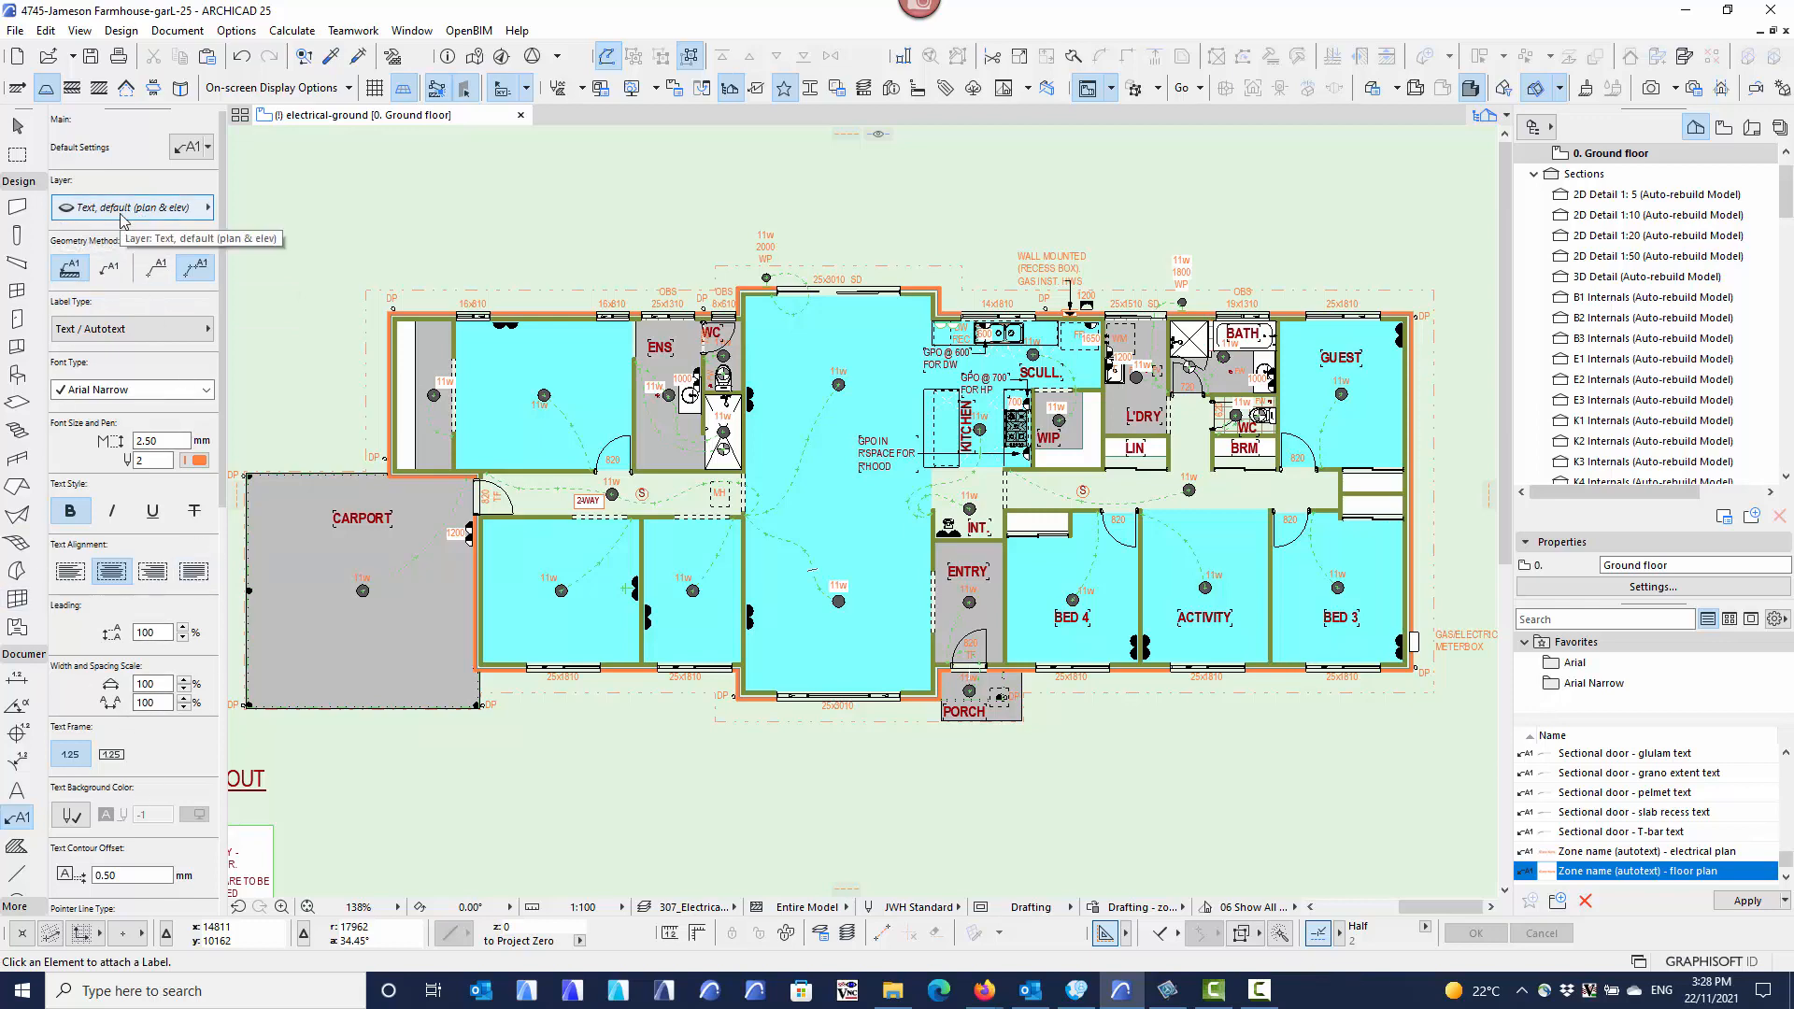
pyautogui.click(209, 154)
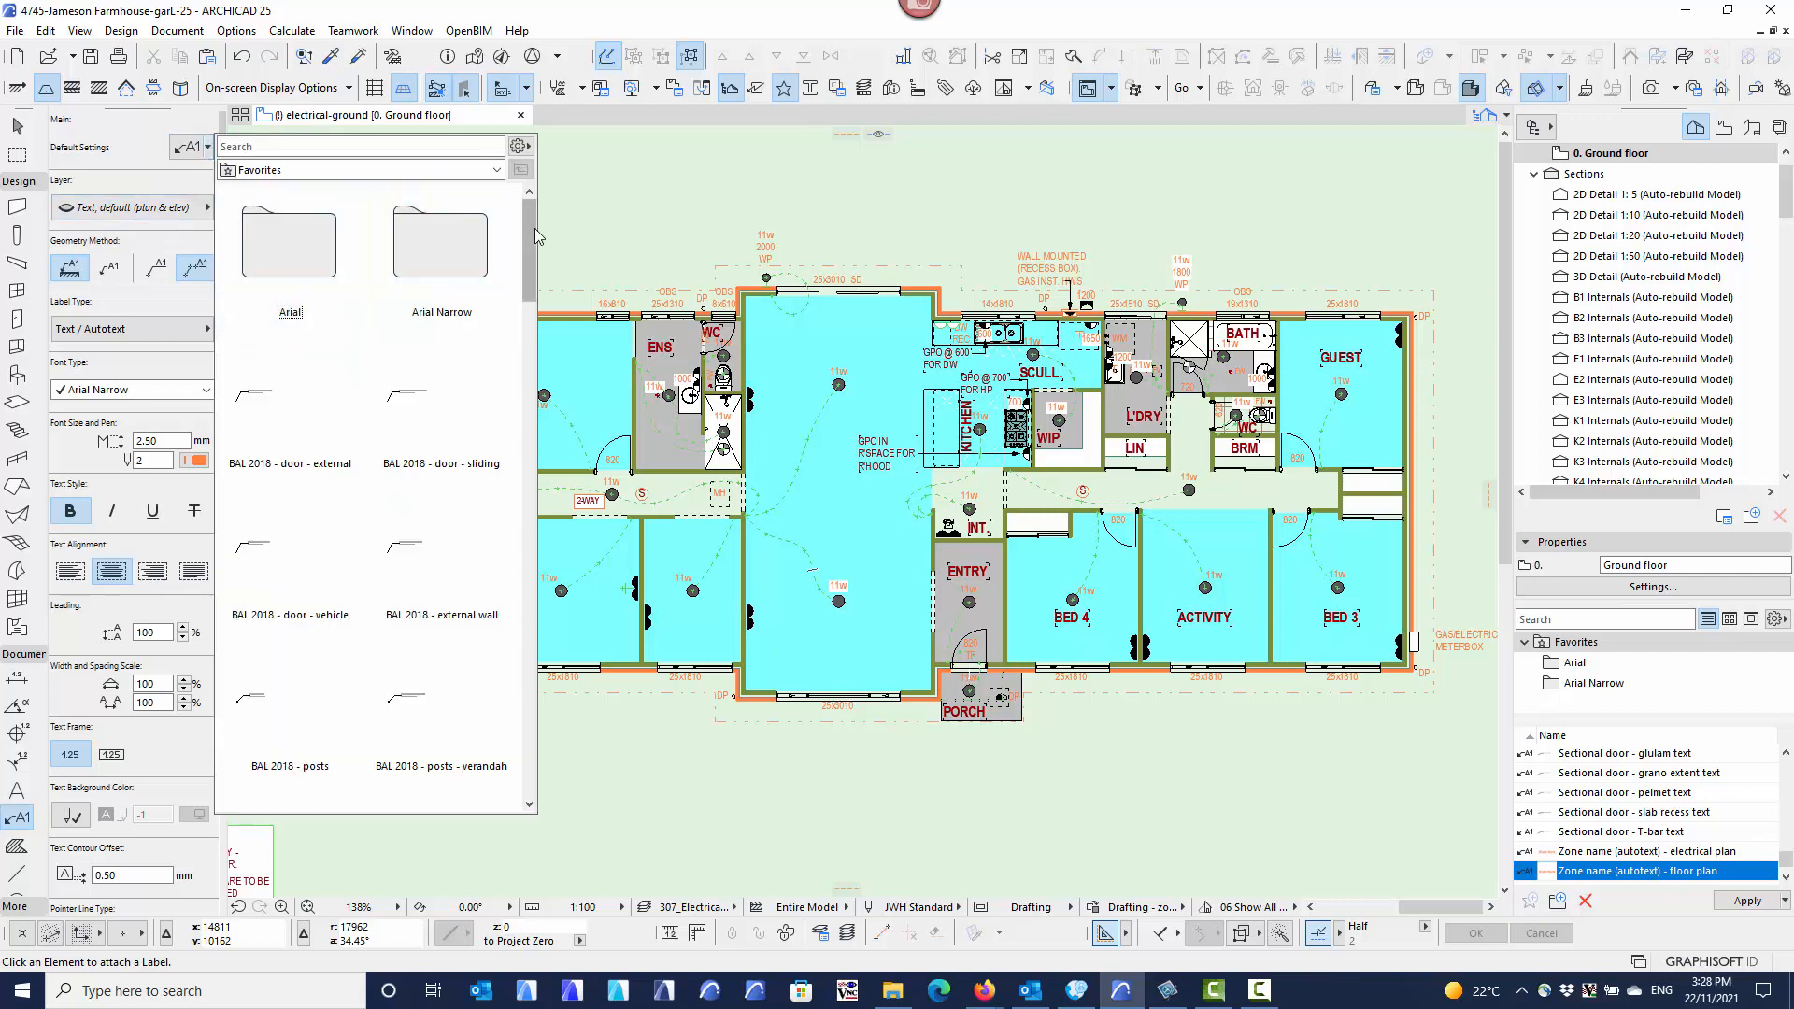
pyautogui.moveTo(529, 269); pyautogui.dragTo(540, 780)
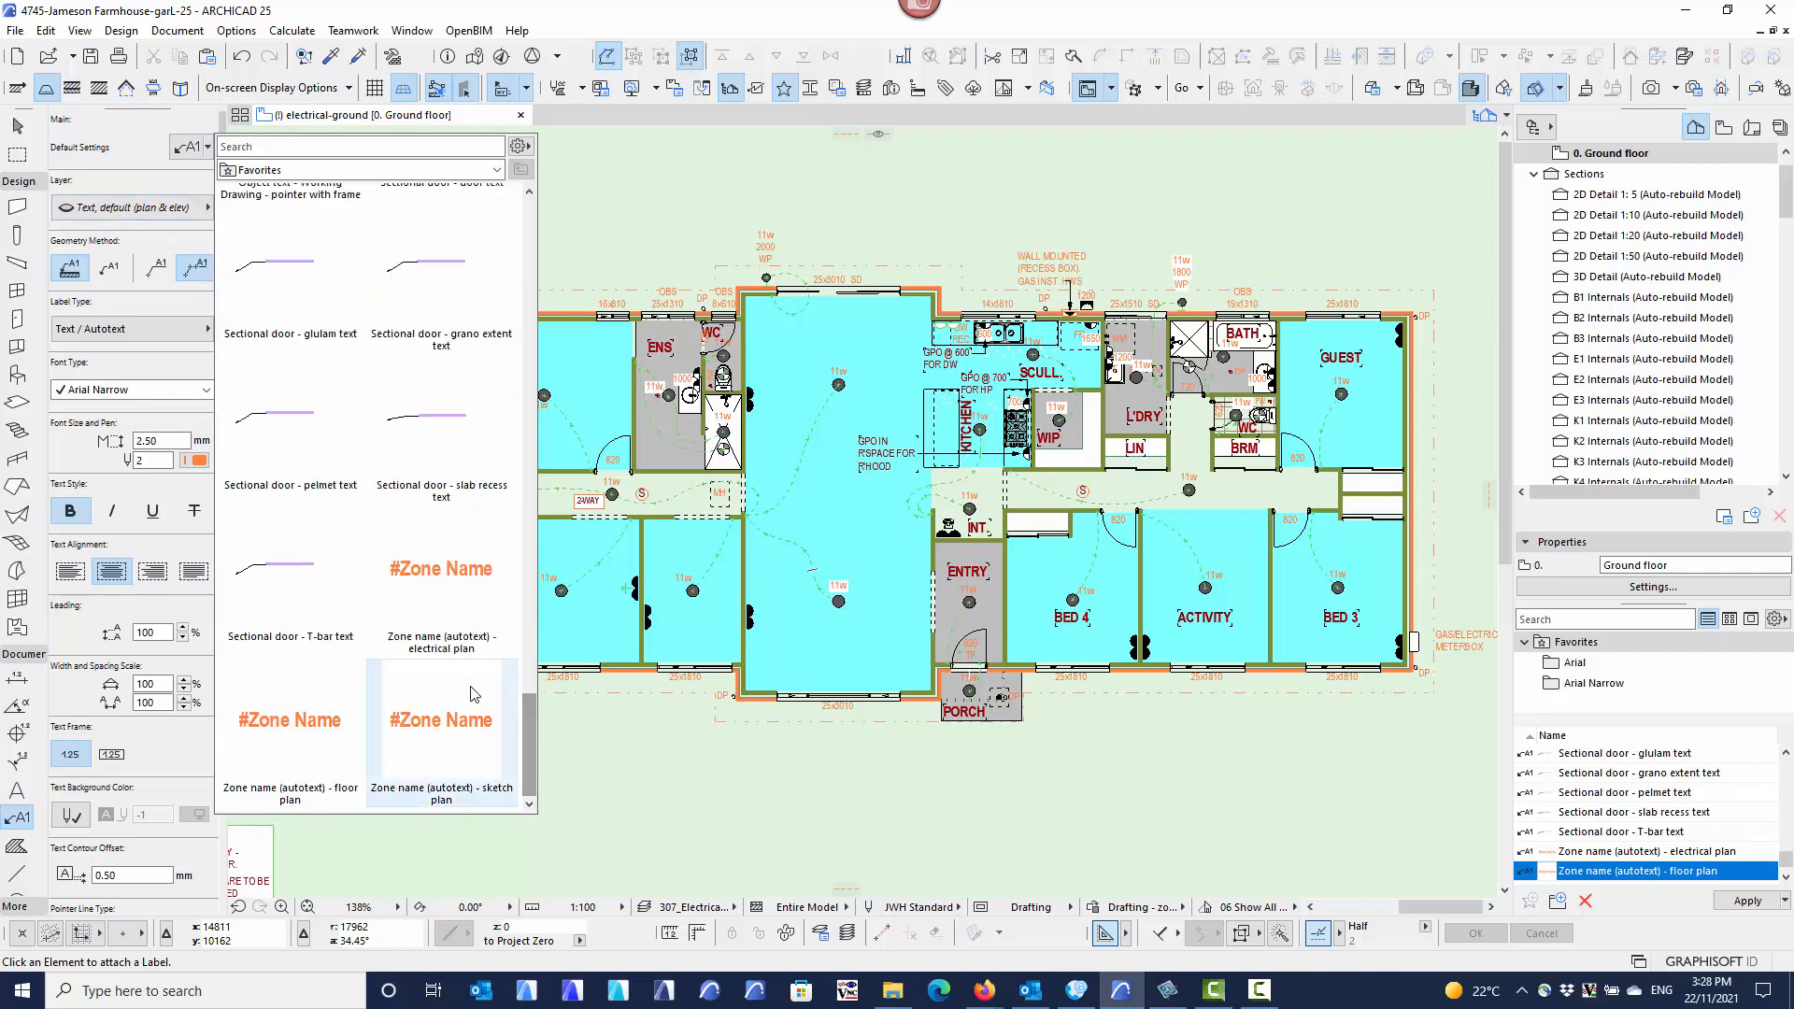
pyautogui.click(445, 598)
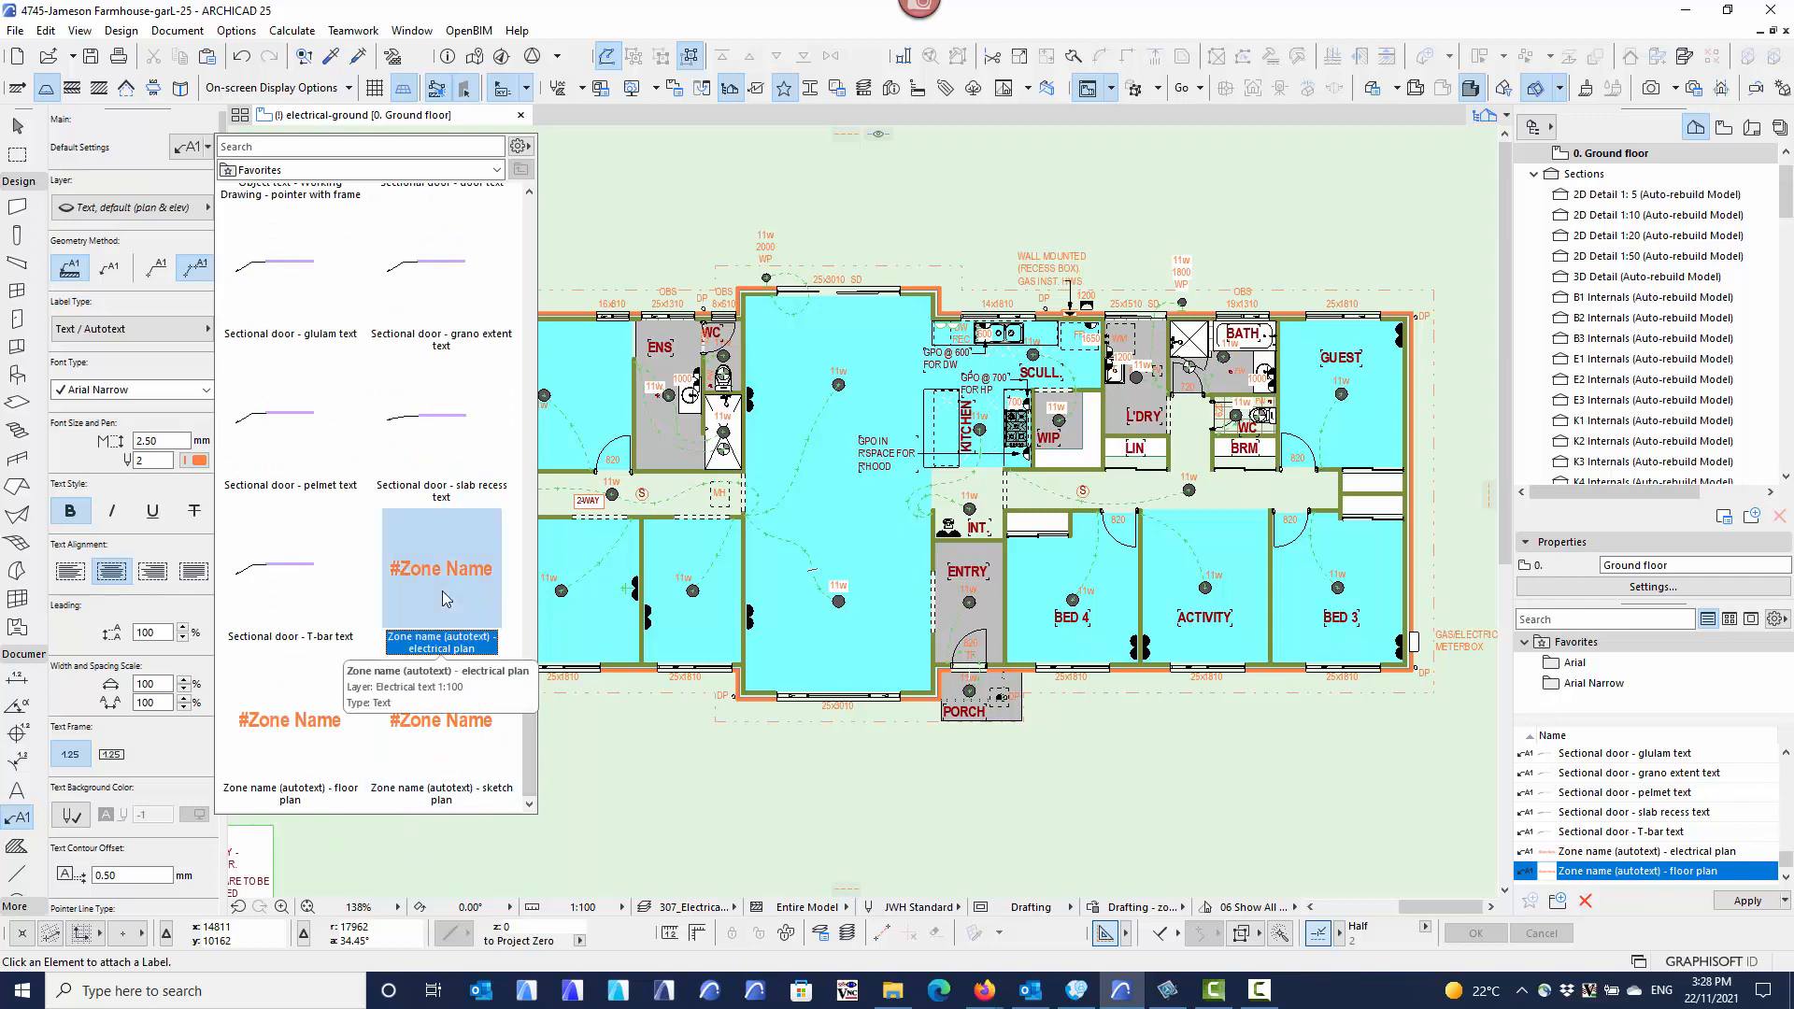
pyautogui.doubleClick(445, 598)
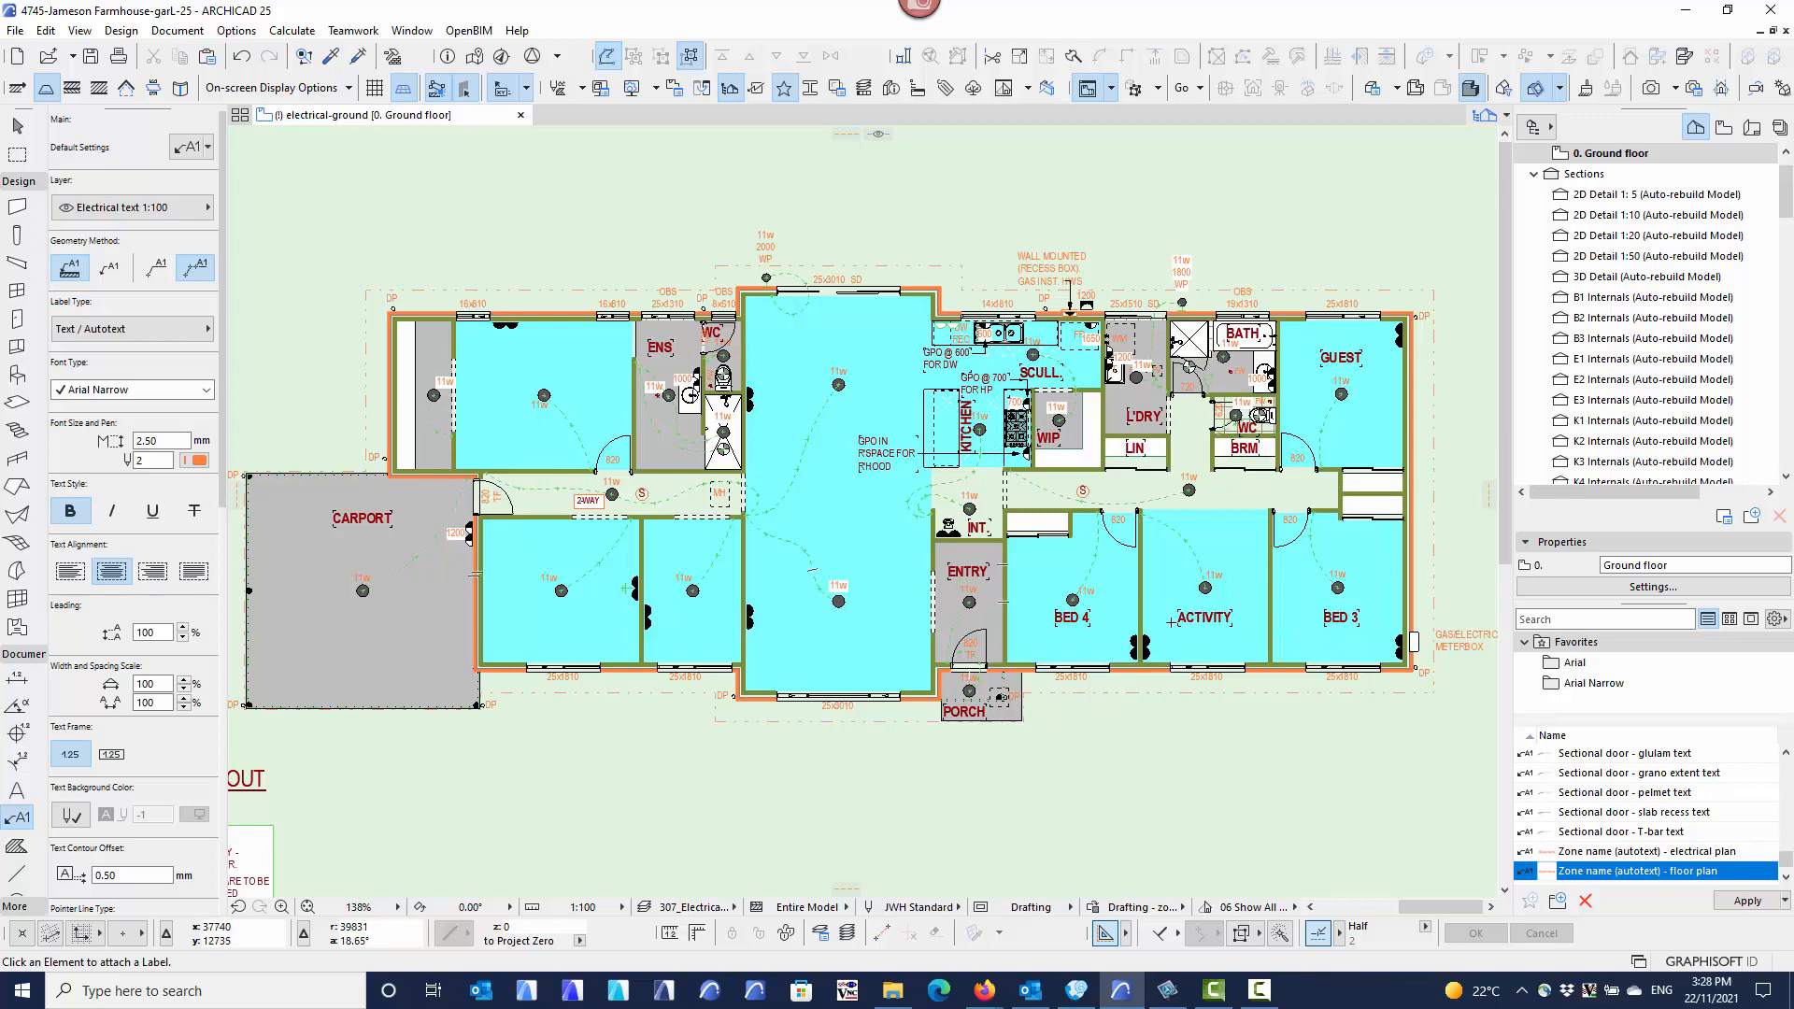
pyautogui.press('Escape')
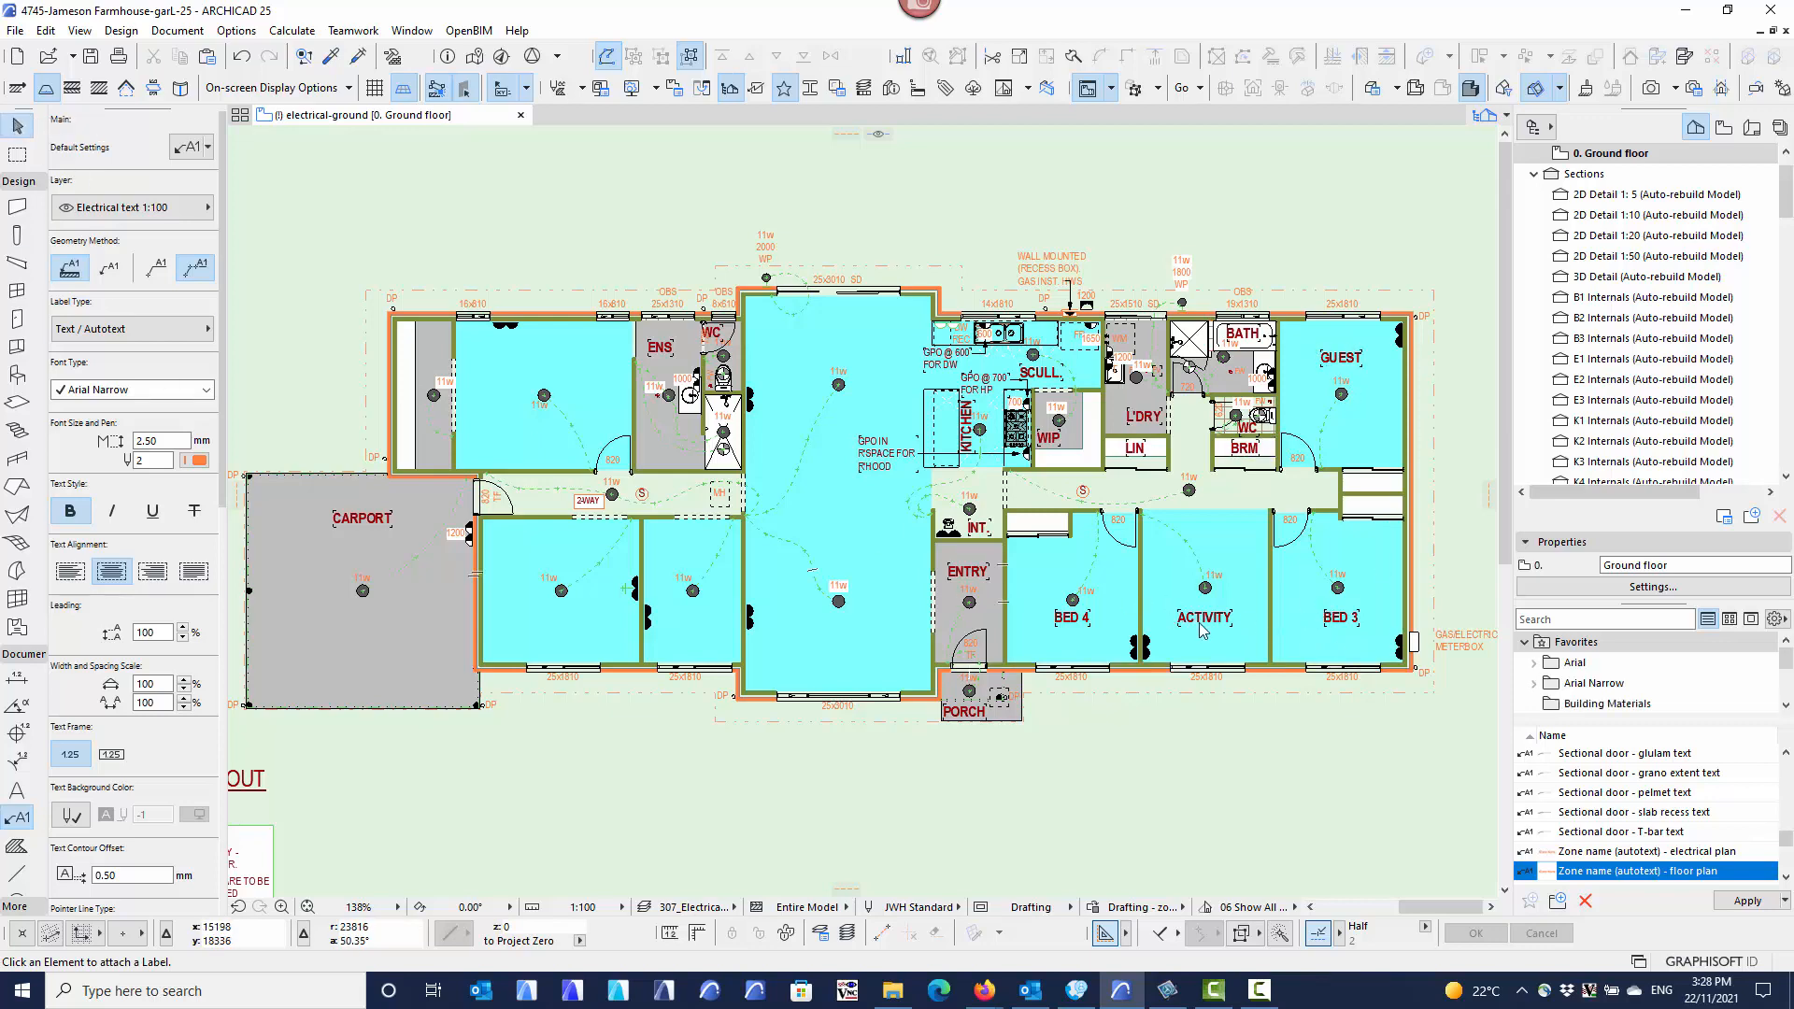
# Delete the static ACTIVITY, BED 4, ENTRY and PORCH room name texts from the electrical plan.
pyautogui.click(1180, 617)
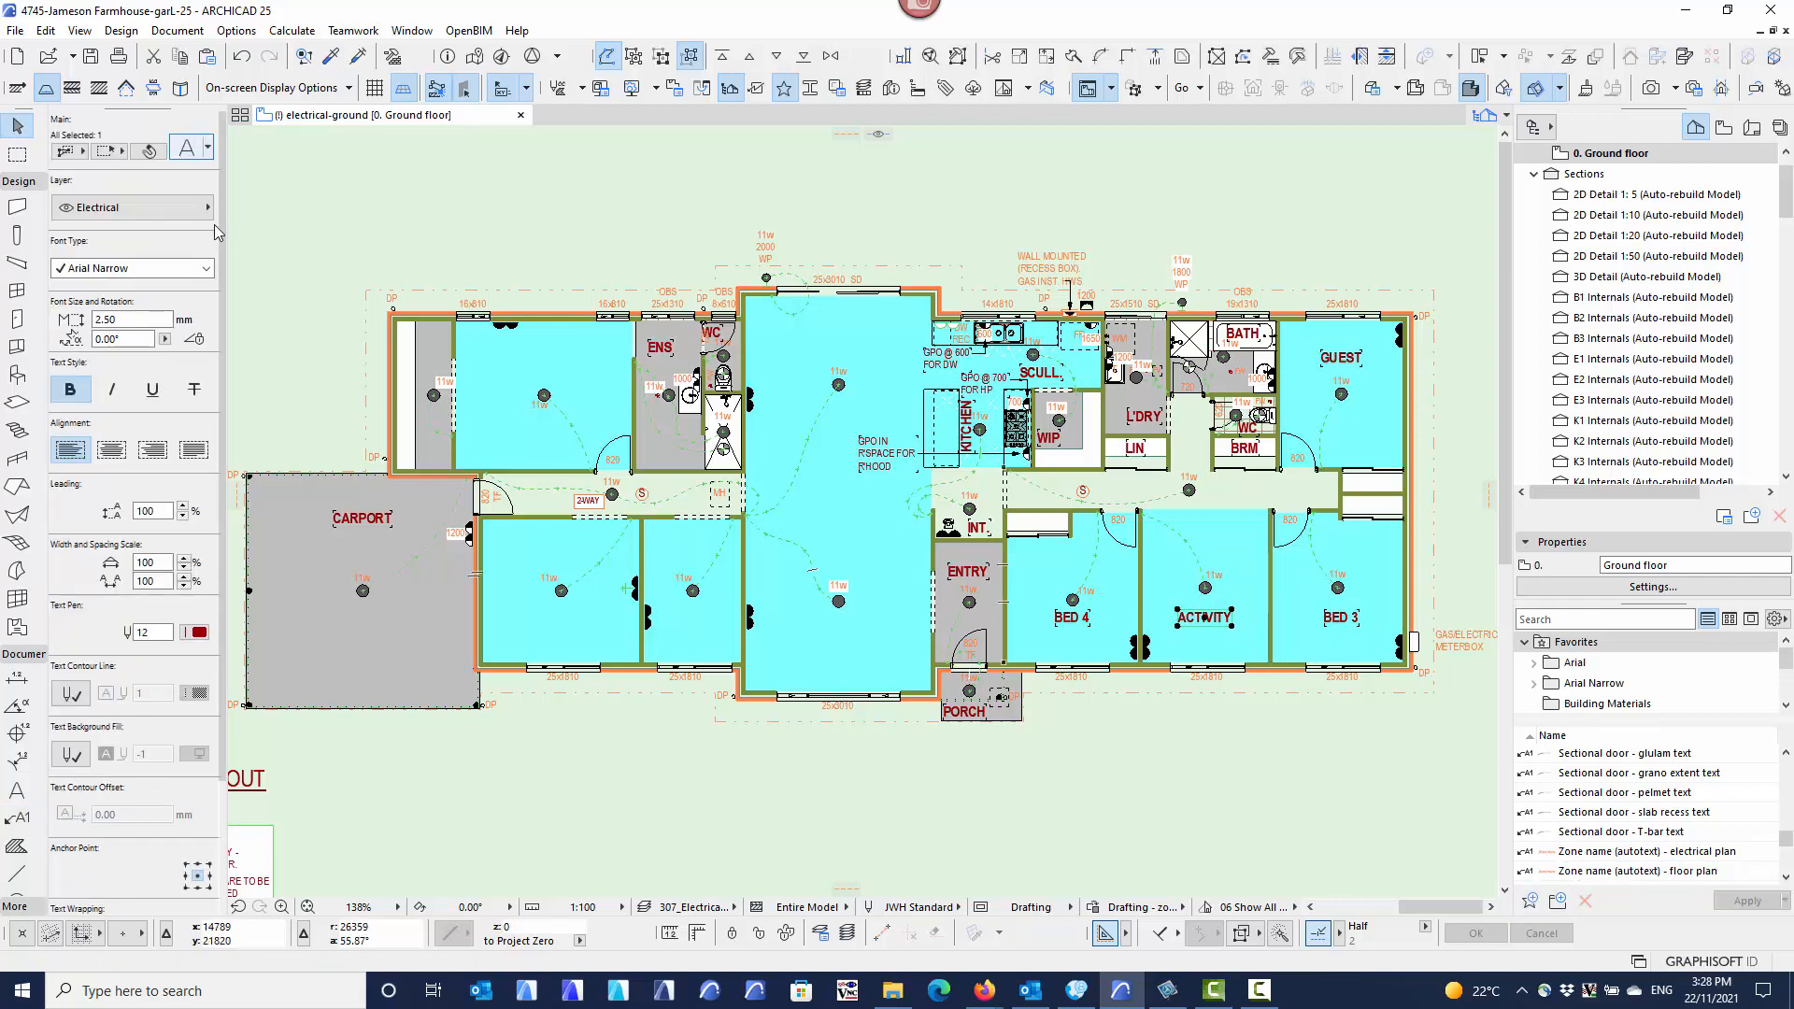
pyautogui.click(1072, 616)
pyautogui.press('Escape')
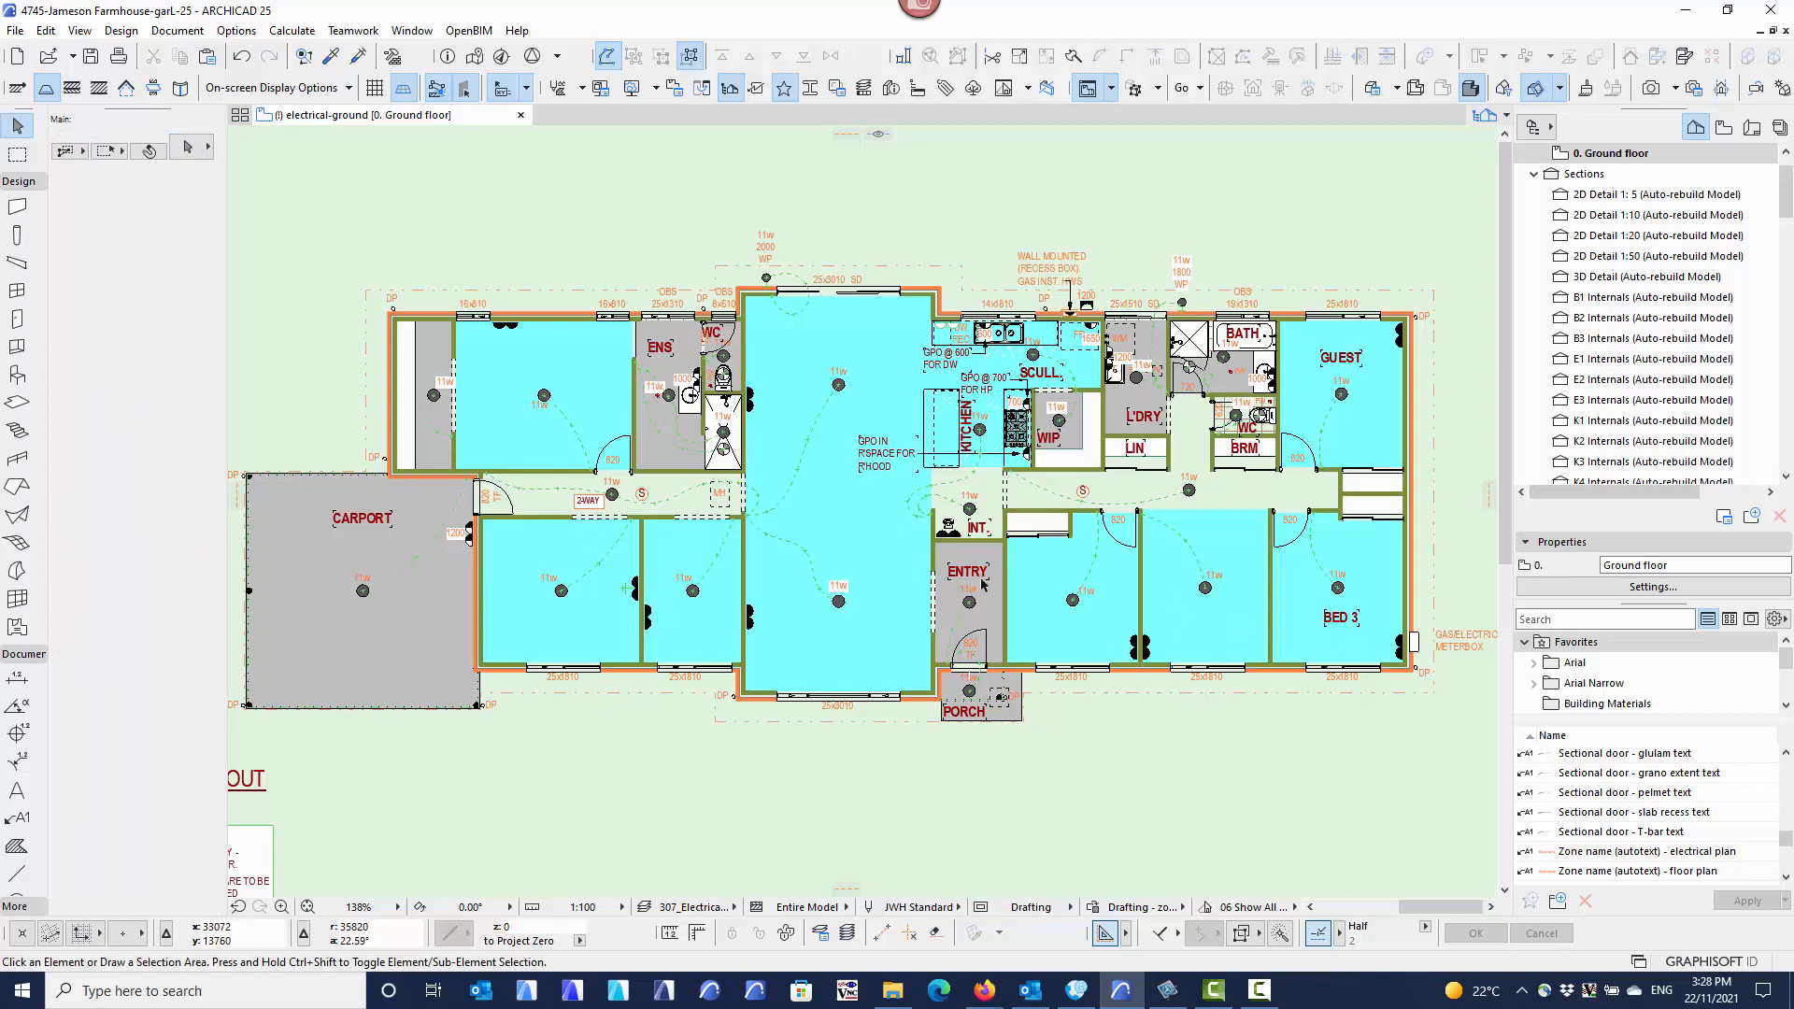
pyautogui.click(991, 585)
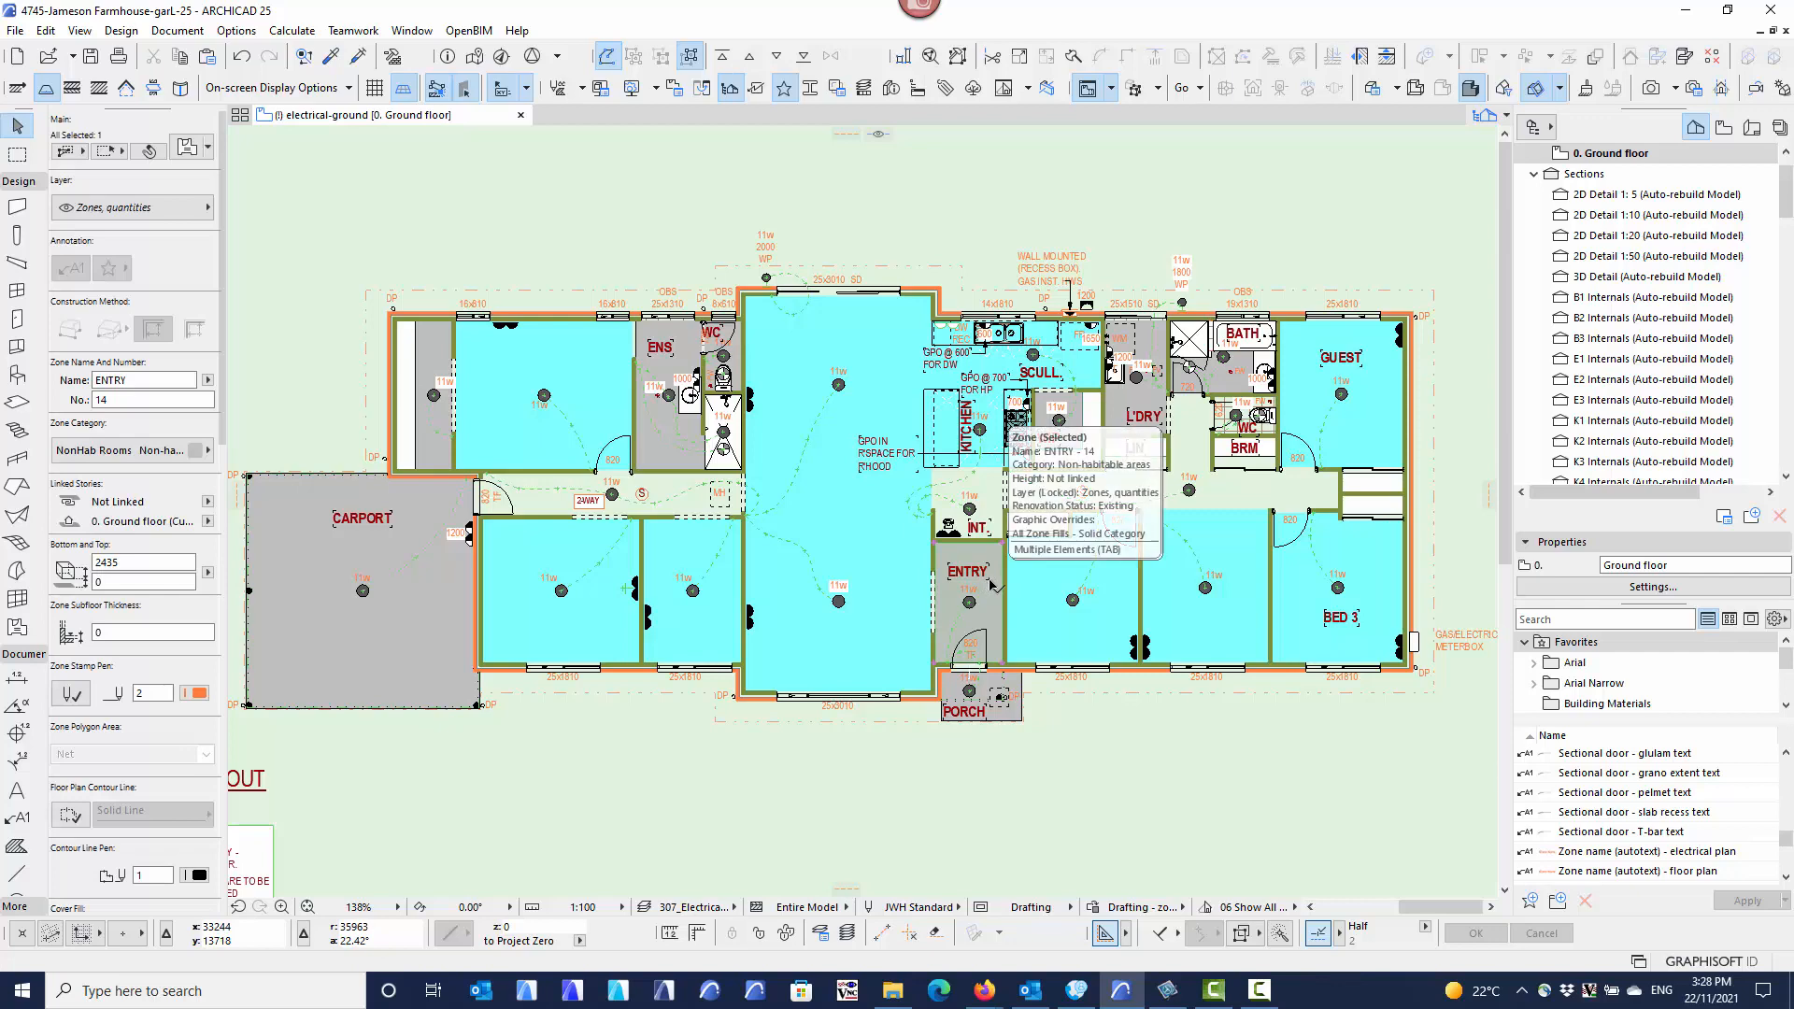
pyautogui.press('Escape')
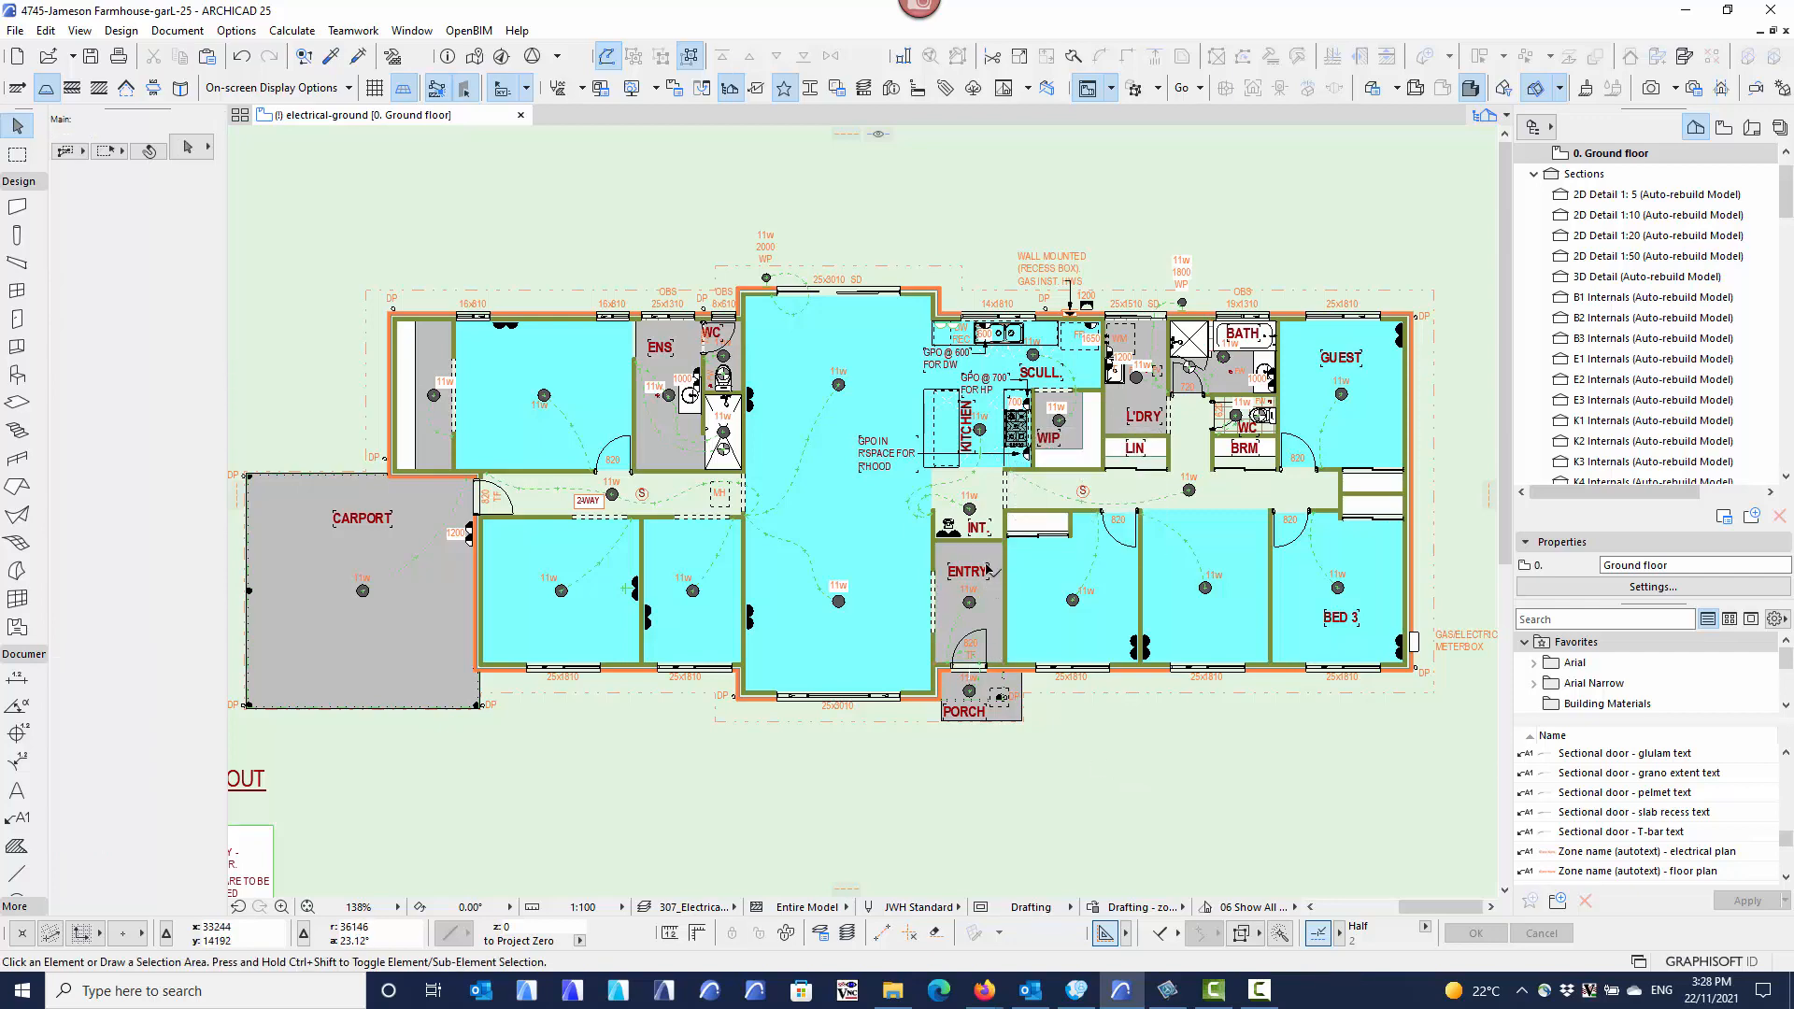
pyautogui.click(987, 569)
pyautogui.press('Delete')
pyautogui.click(993, 725)
pyautogui.press('Delete')
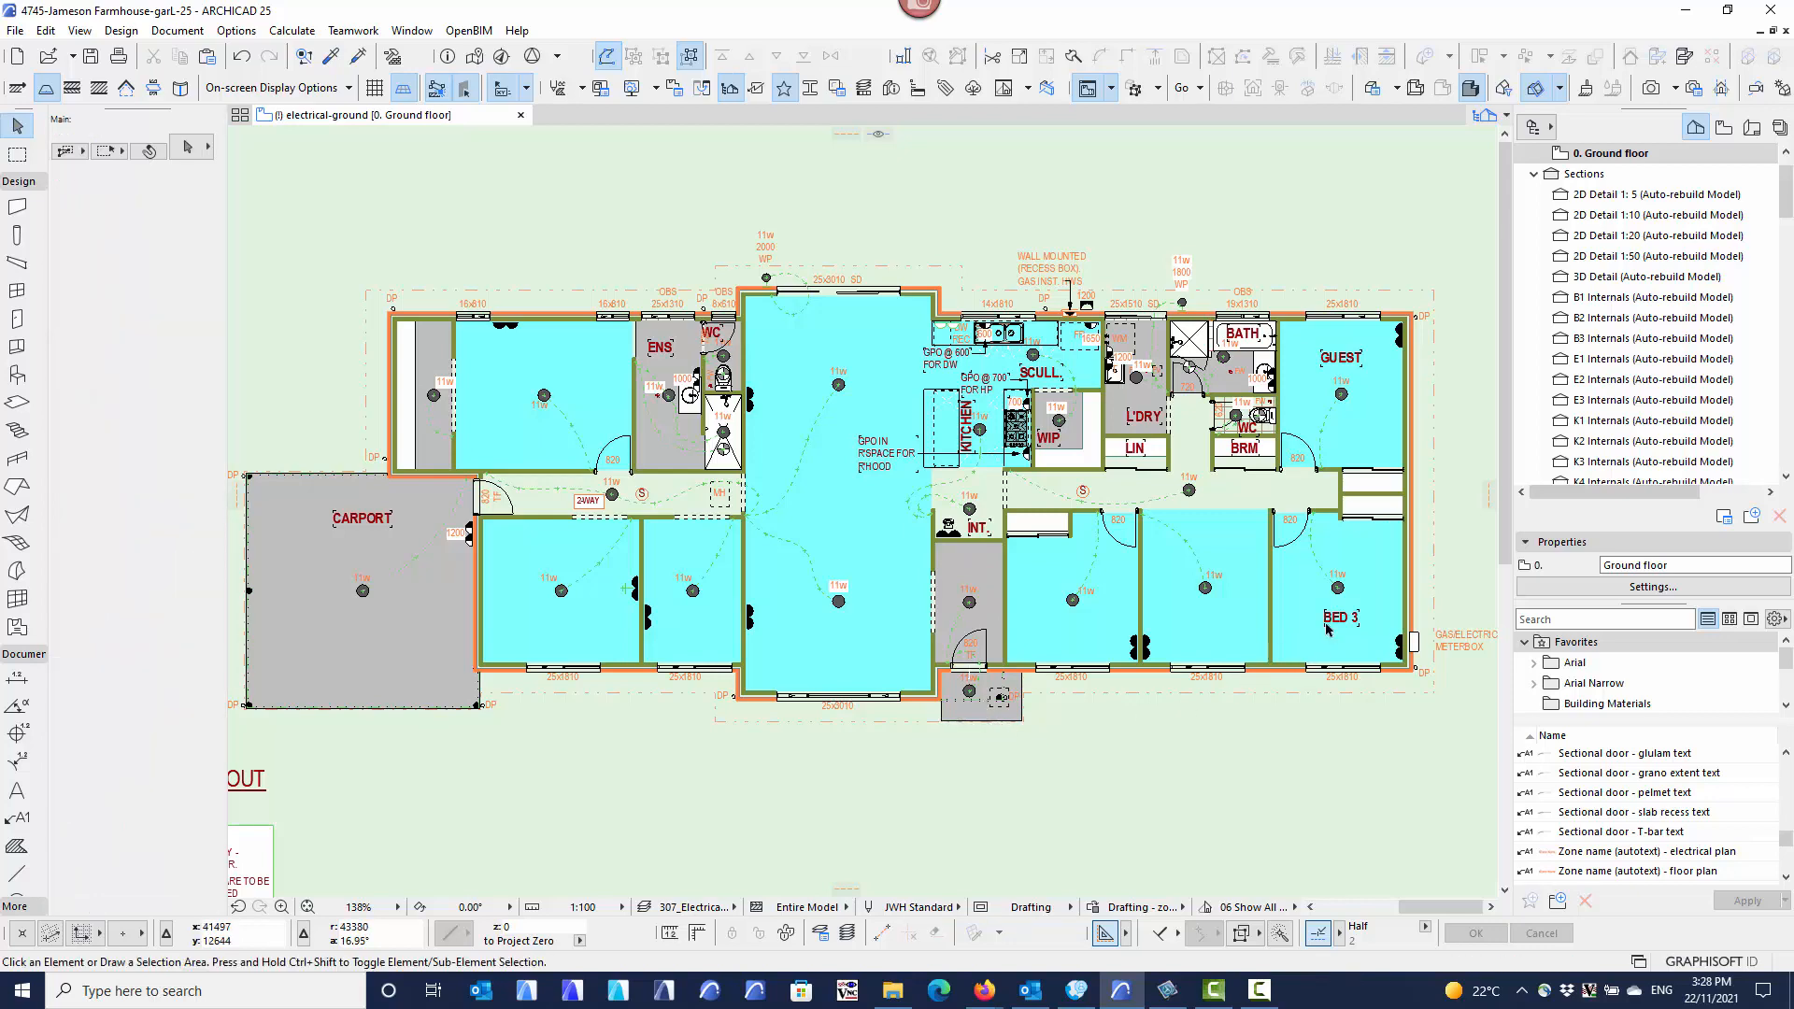
# Delete the static BED 3, GUEST and BATH room name texts from the electrical plan.
pyautogui.click(1328, 624)
pyautogui.press('Delete')
pyautogui.click(1327, 373)
pyautogui.press('Delete')
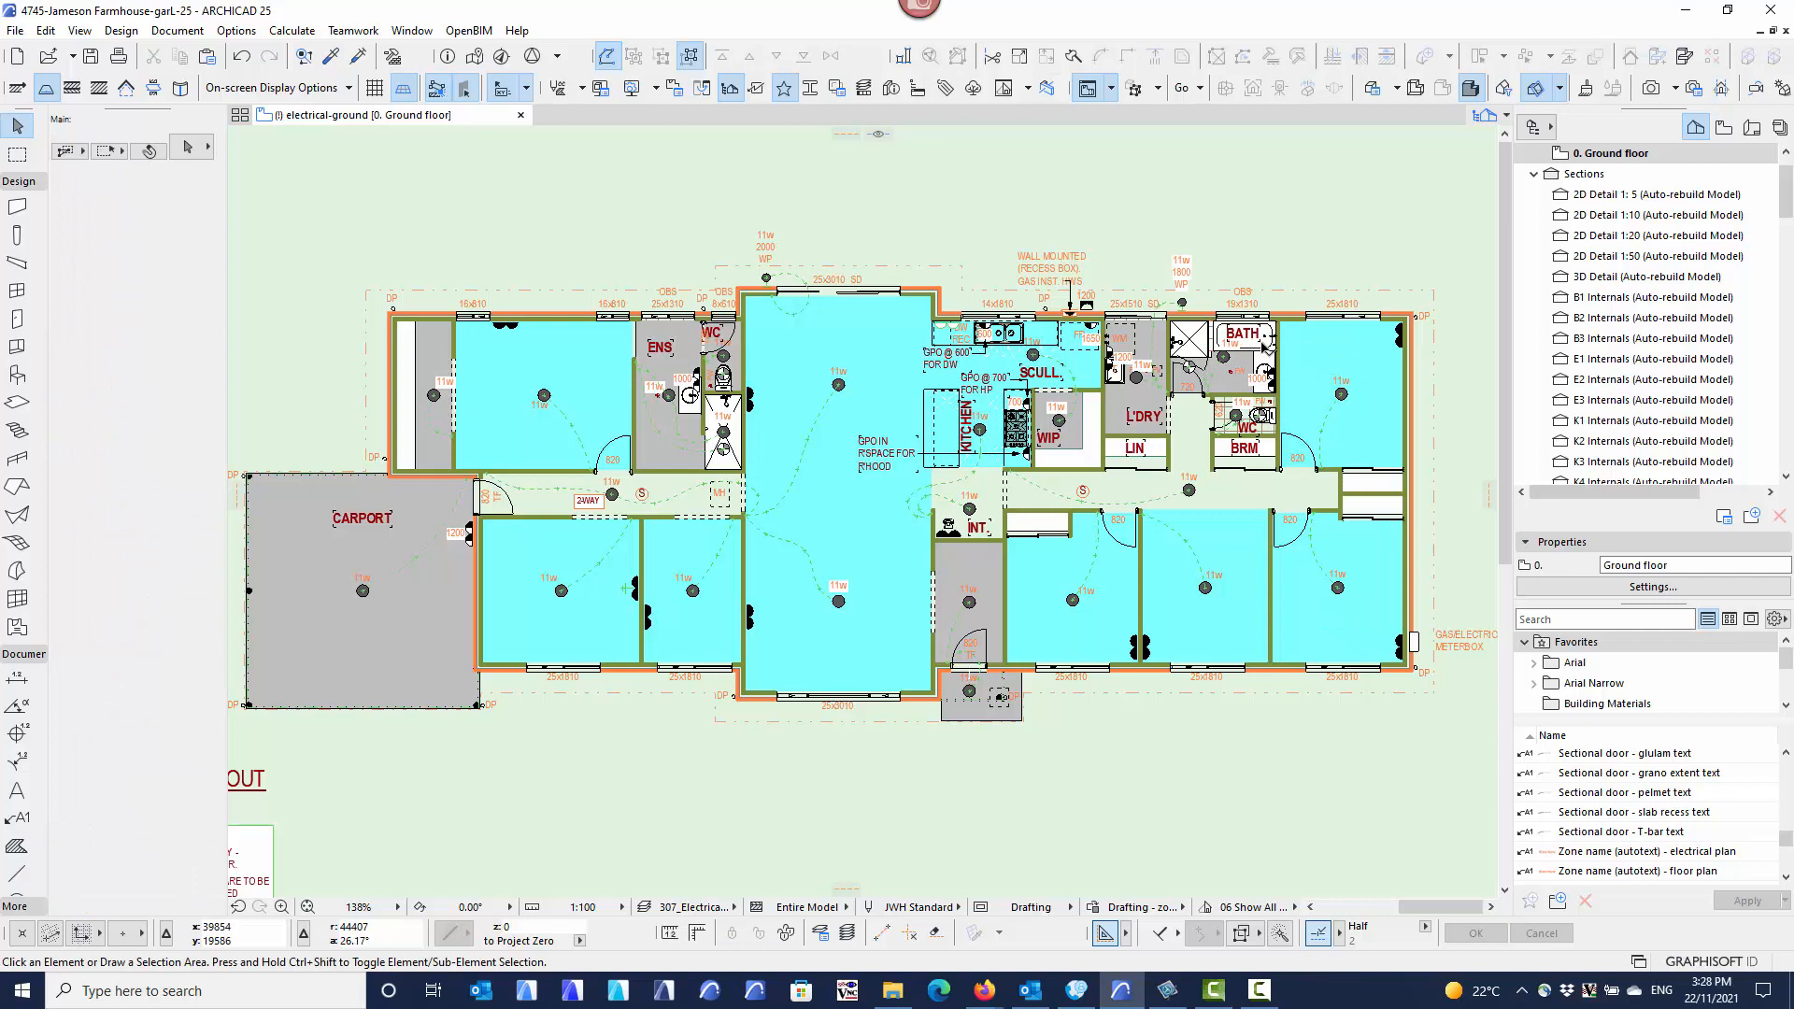
pyautogui.click(1266, 345)
pyautogui.press('Delete')
# Delete the static L'DRY, WC and WIP room name texts around the laundry and pantry.
pyautogui.scroll(4, 1168, 432)
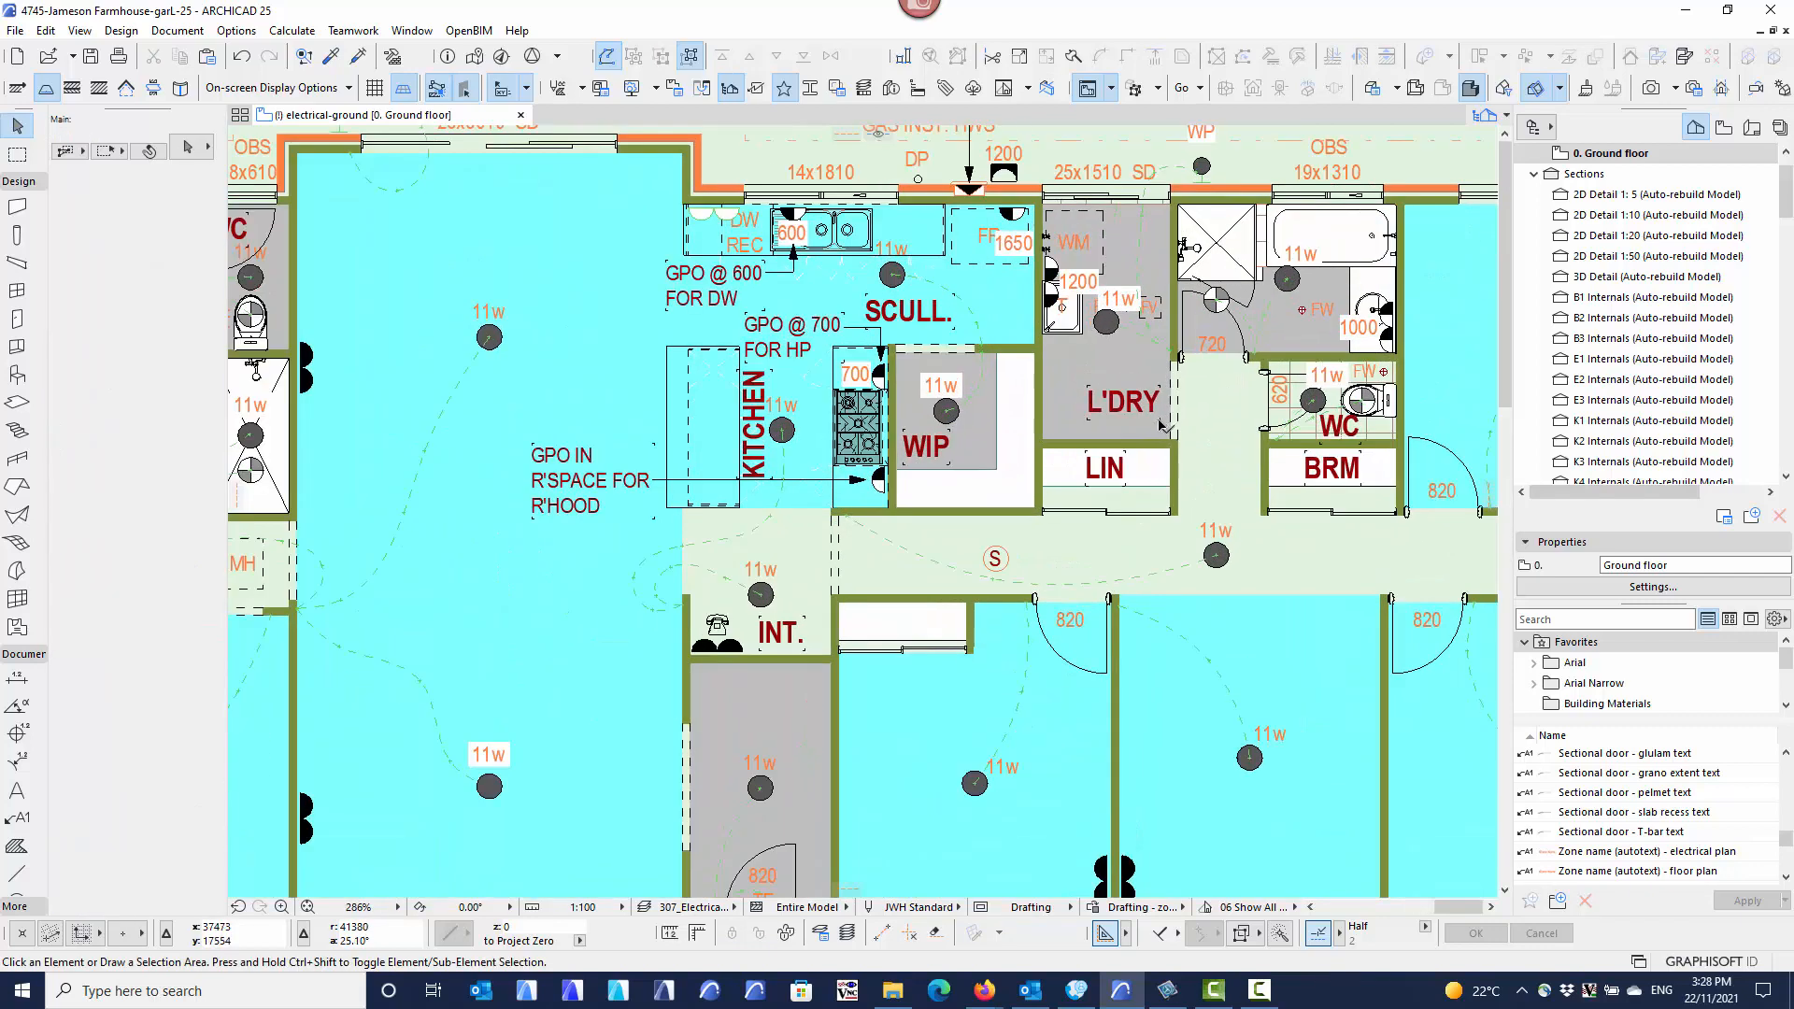
pyautogui.click(1162, 425)
pyautogui.press('Delete')
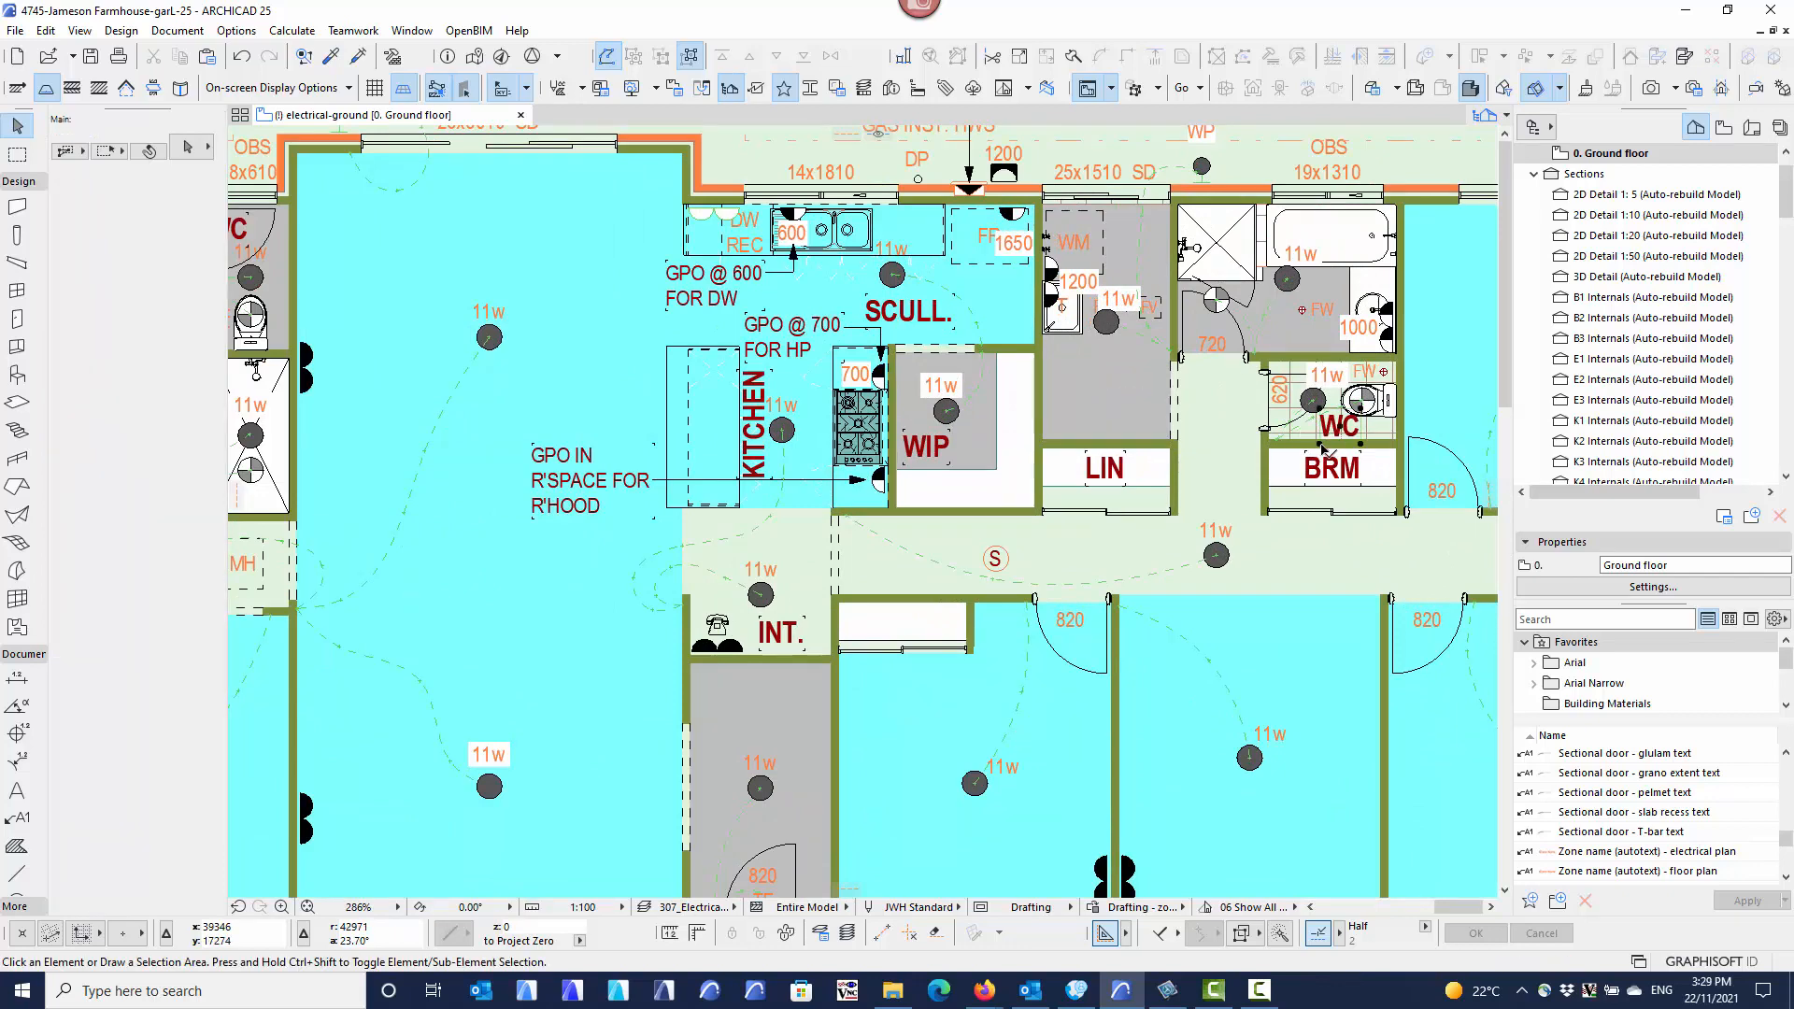
pyautogui.click(1322, 451)
pyautogui.press('Delete')
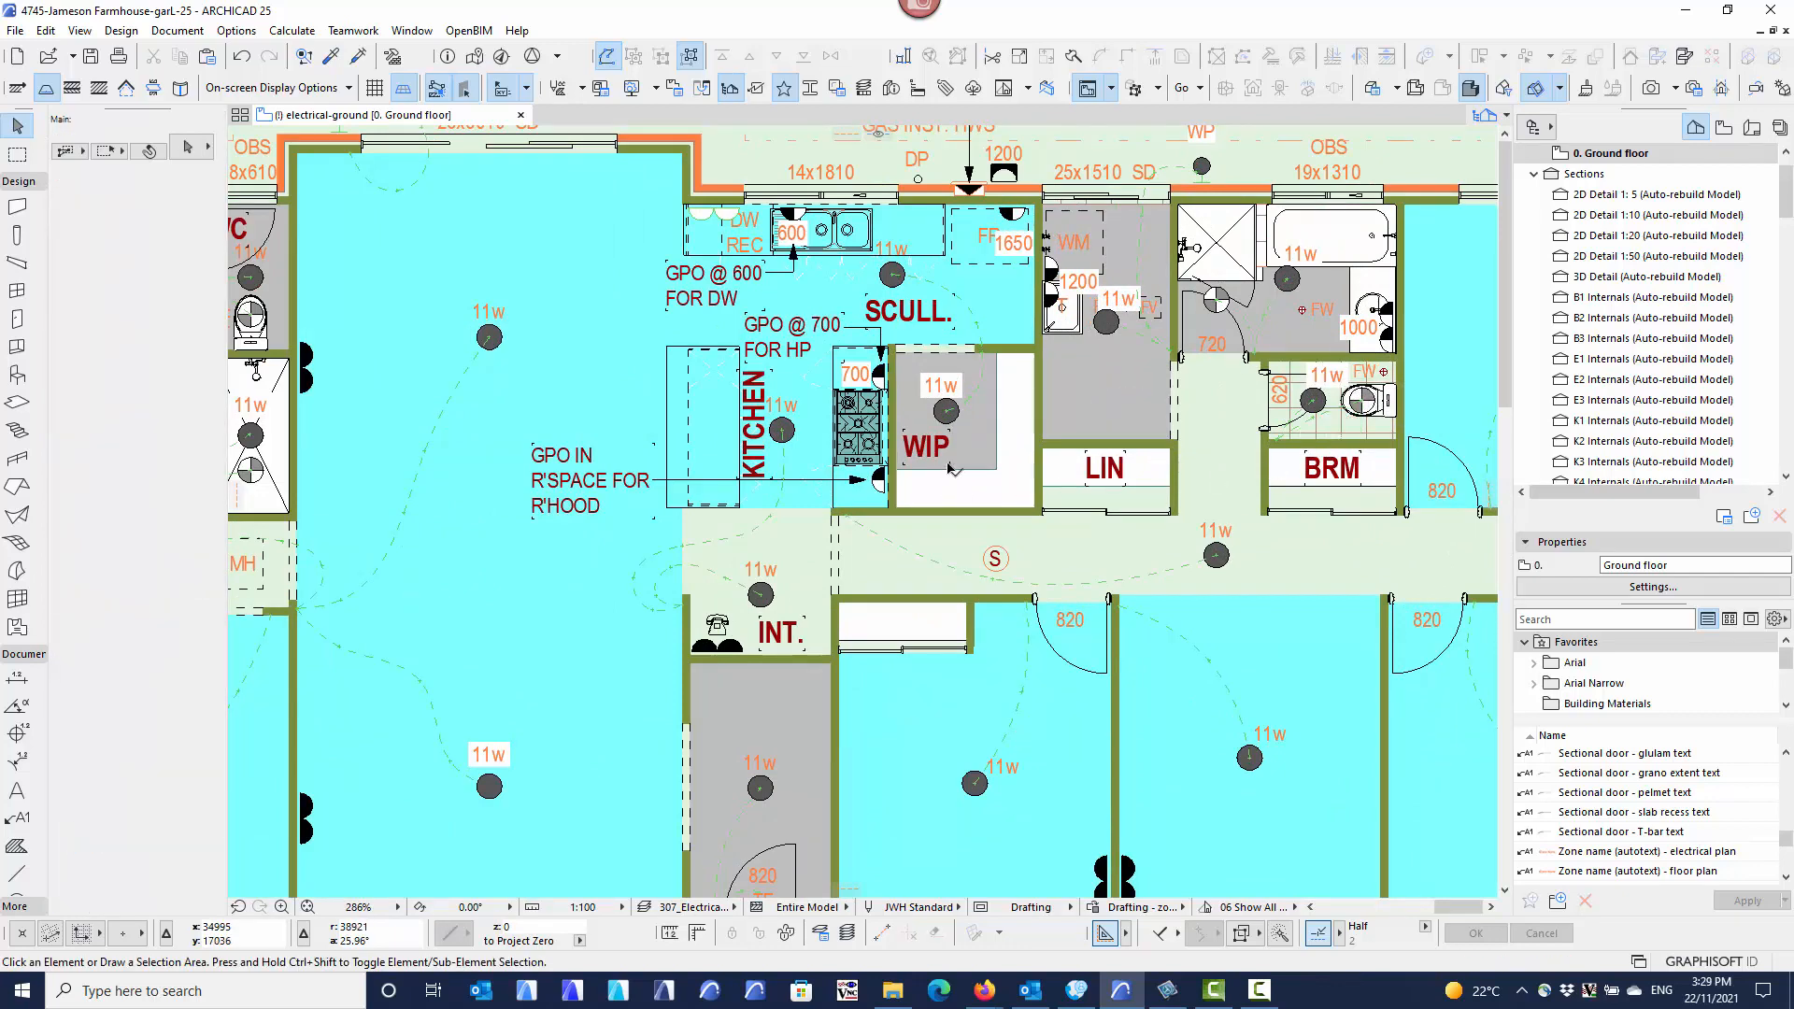
pyautogui.click(951, 467)
pyautogui.press('Delete')
# Delete the remaining static KITCHEN, SCULL., ENS and ensuite WC room name texts.
pyautogui.scroll(-6, 823, 617)
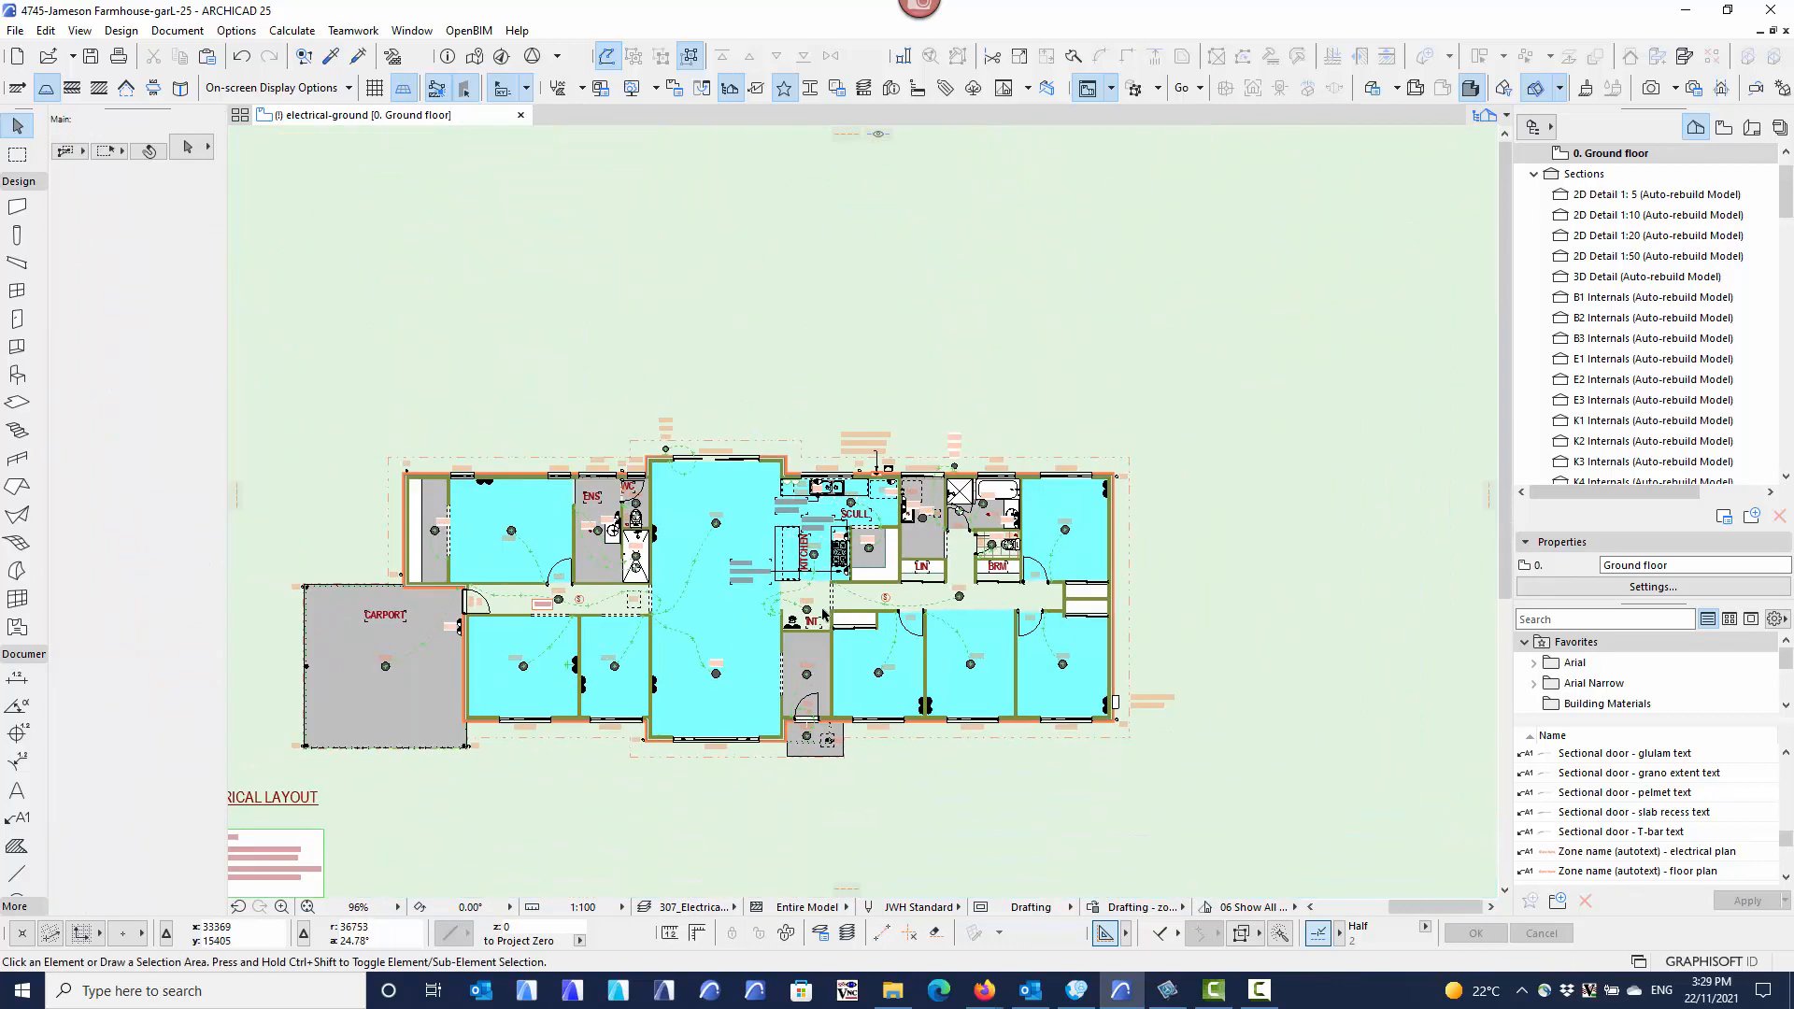
pyautogui.scroll(8, 823, 614)
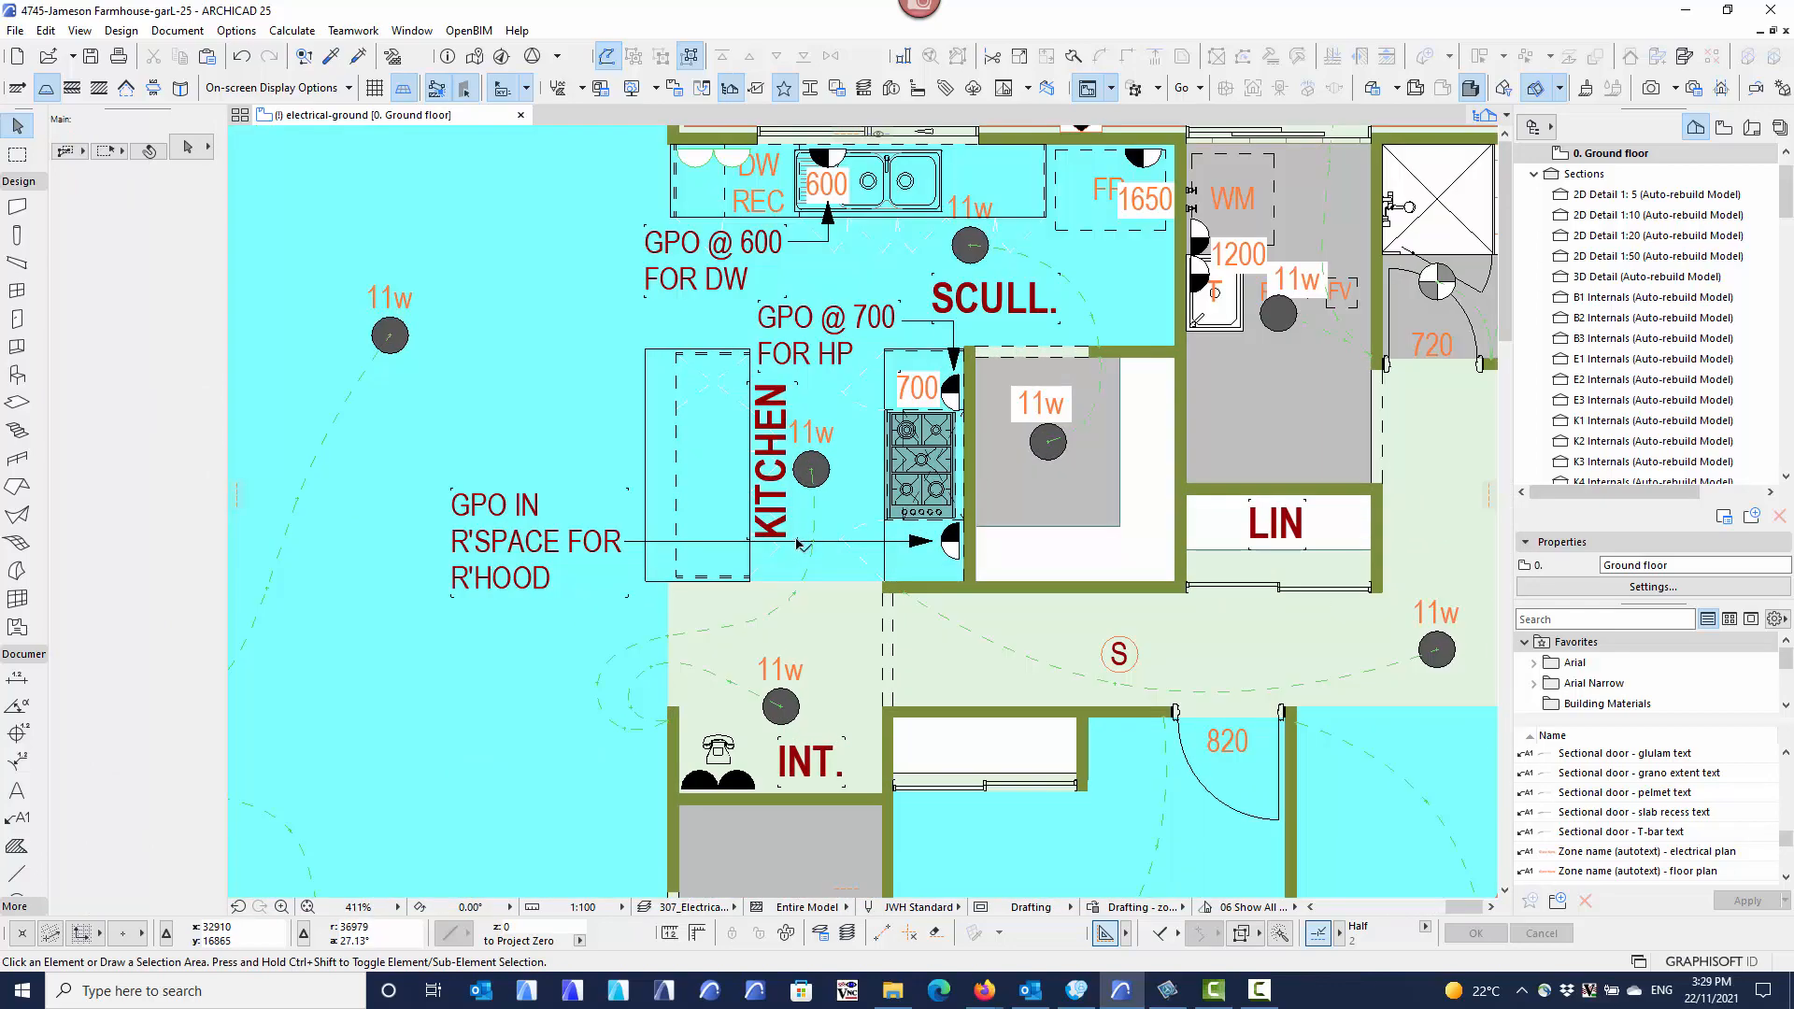
pyautogui.click(801, 544)
pyautogui.press('Delete')
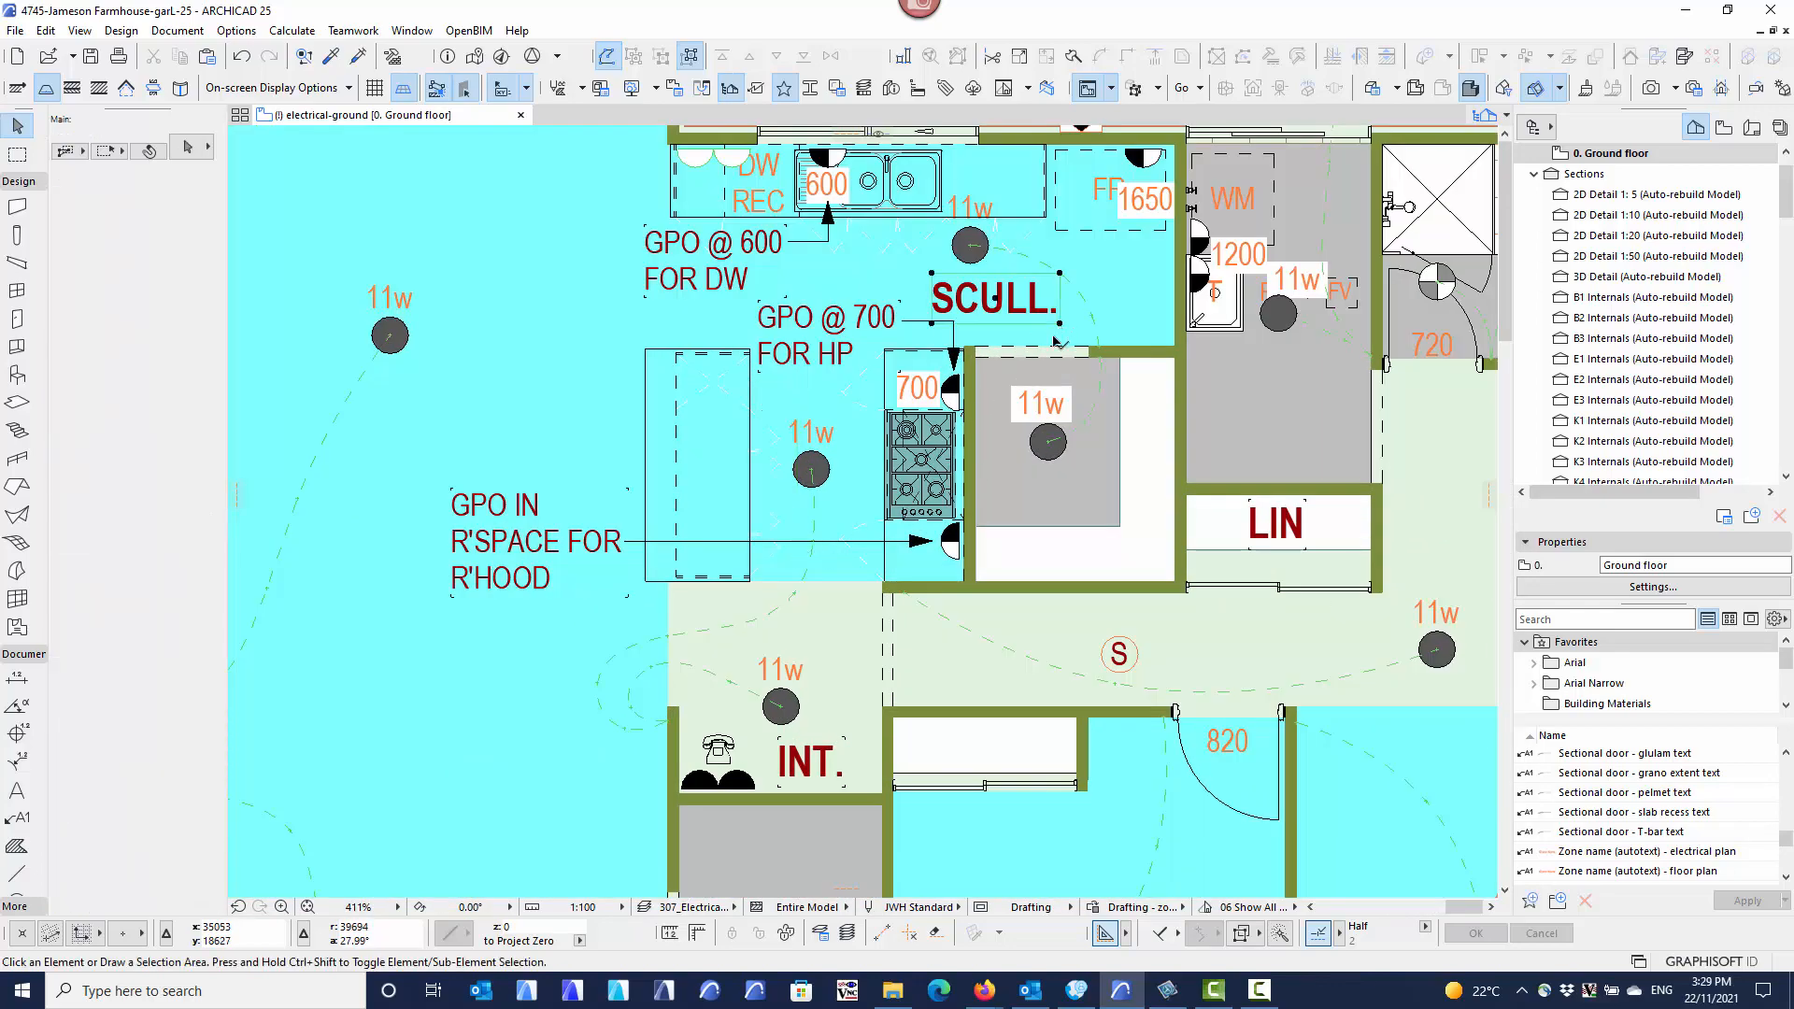
pyautogui.scroll(-6, 1062, 329)
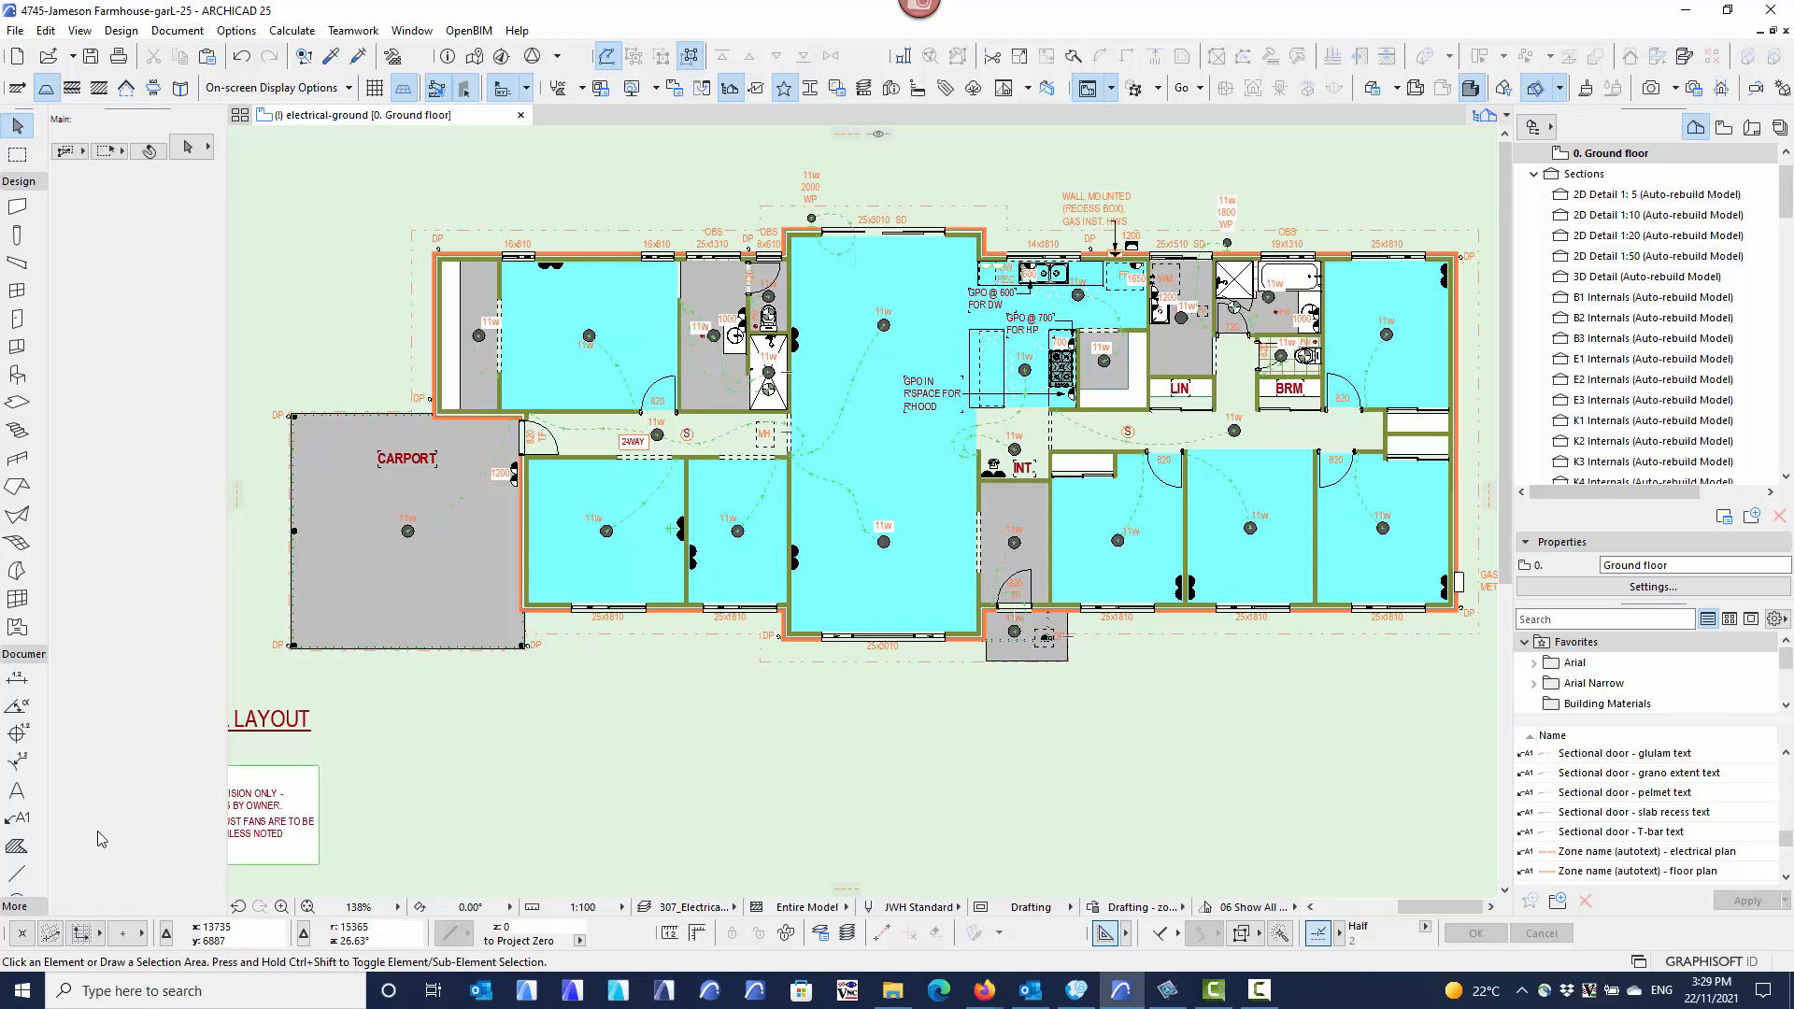
# Select all zones on the ground floor and attach the electrical plan autotext name labels to them.
pyautogui.click(17, 819)
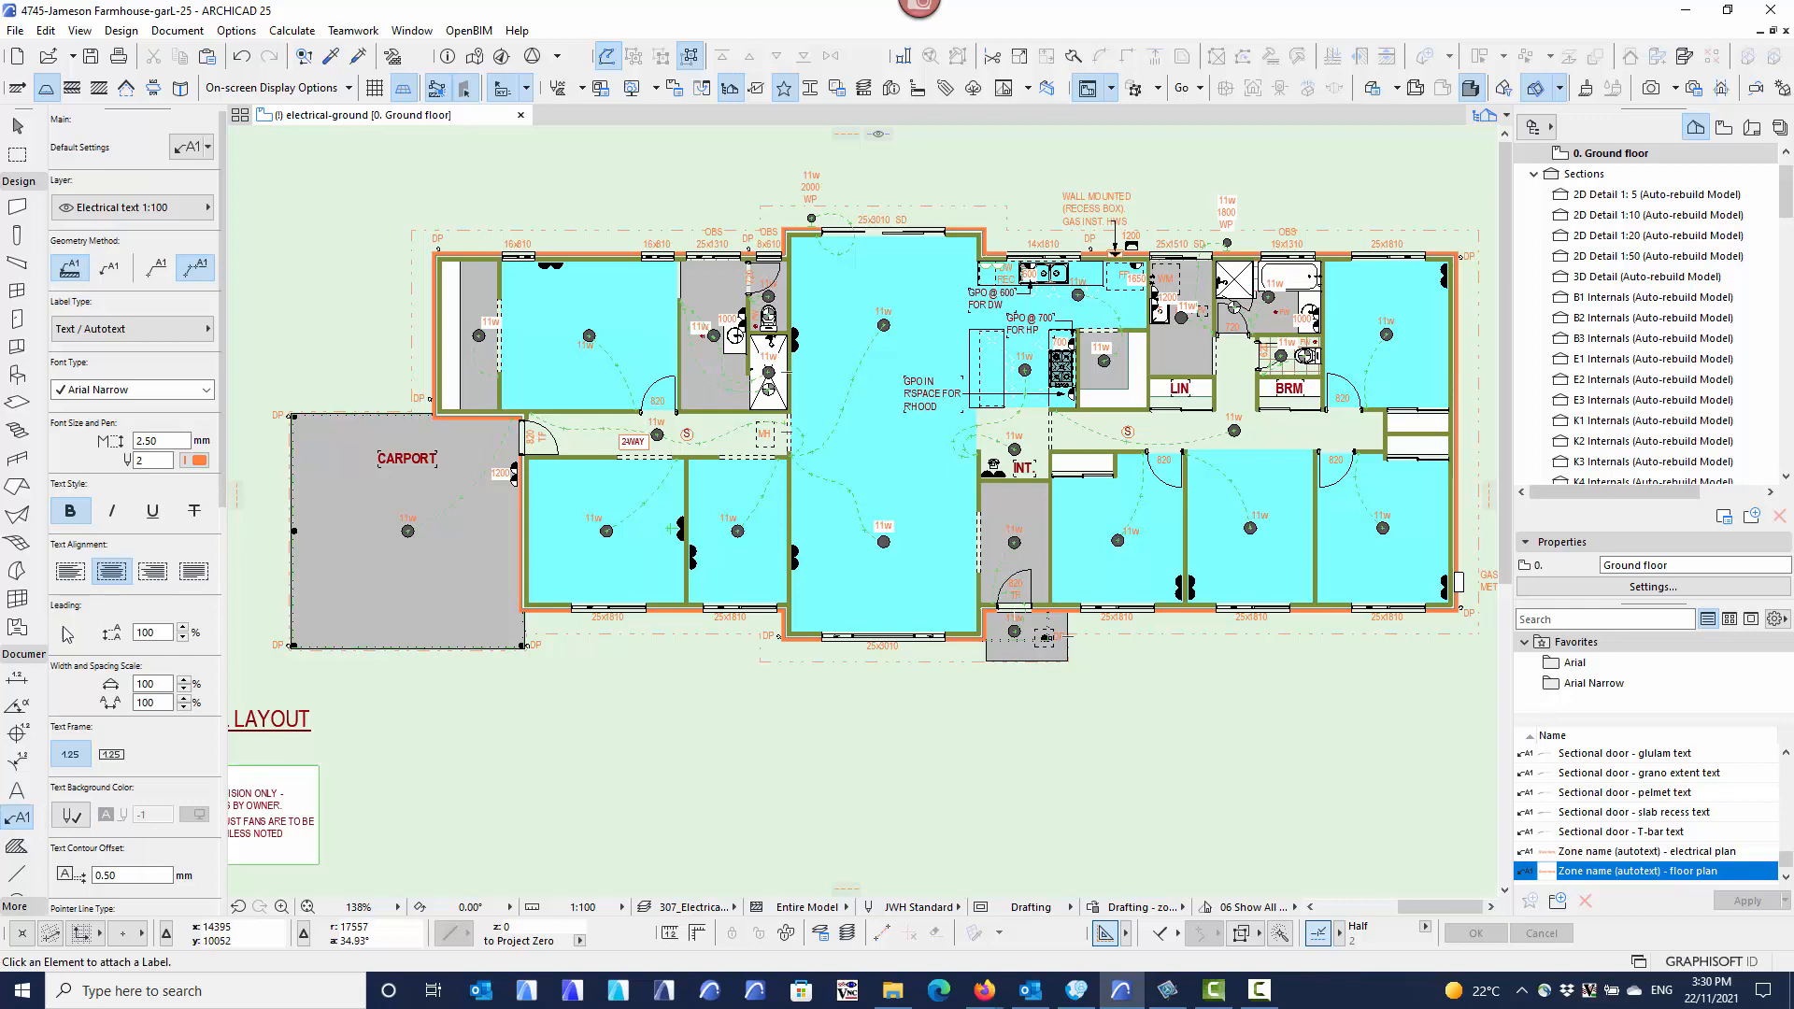
pyautogui.click(16, 629)
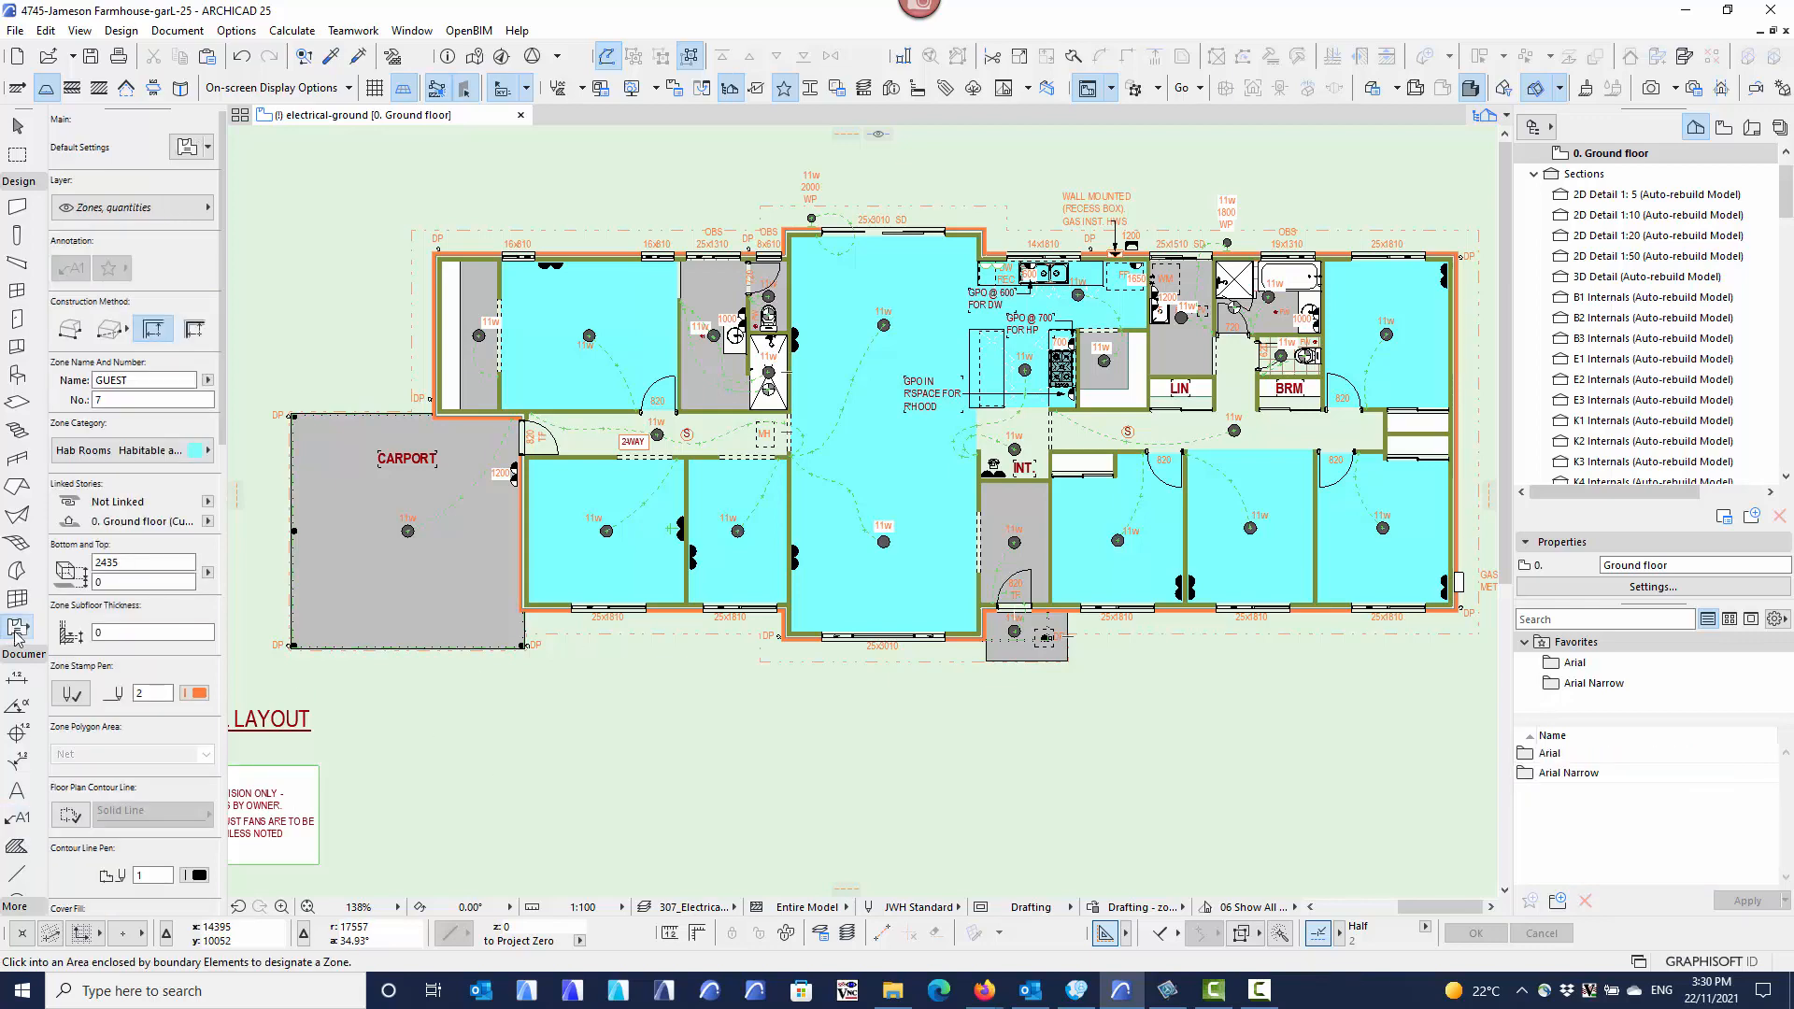
pyautogui.hotkey('ctrl', 'a')
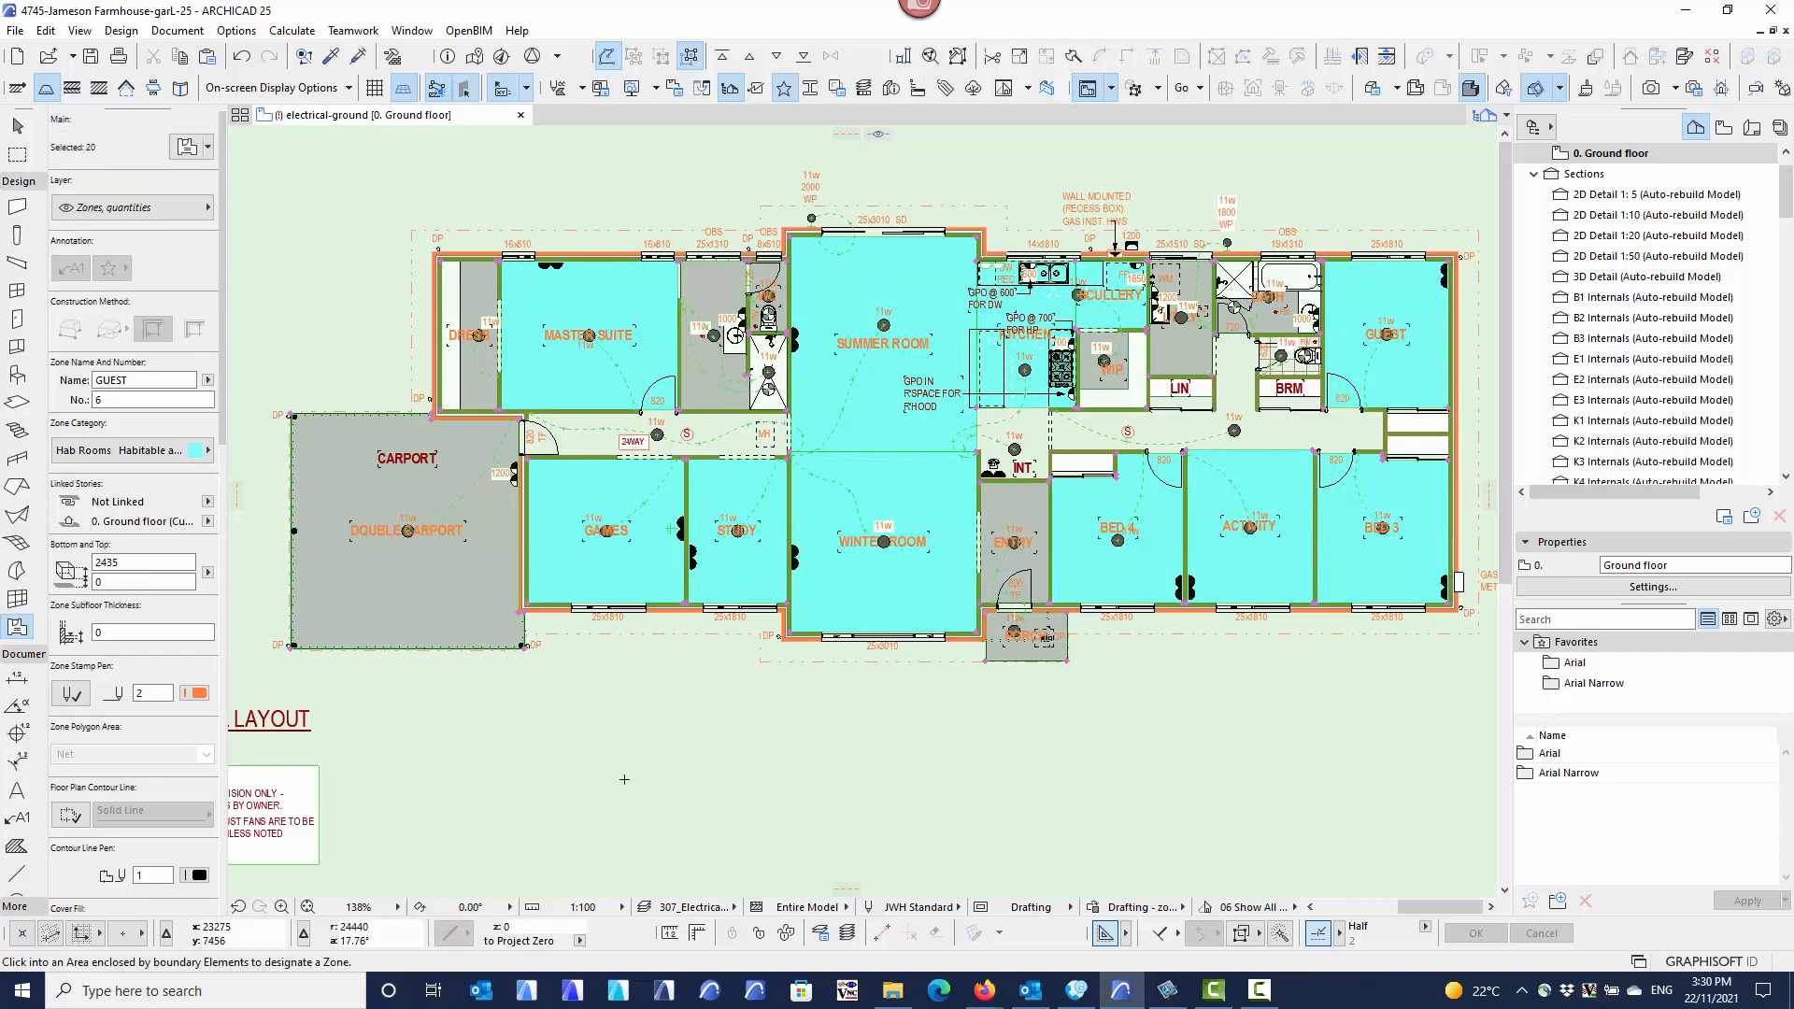
pyautogui.press('Escape')
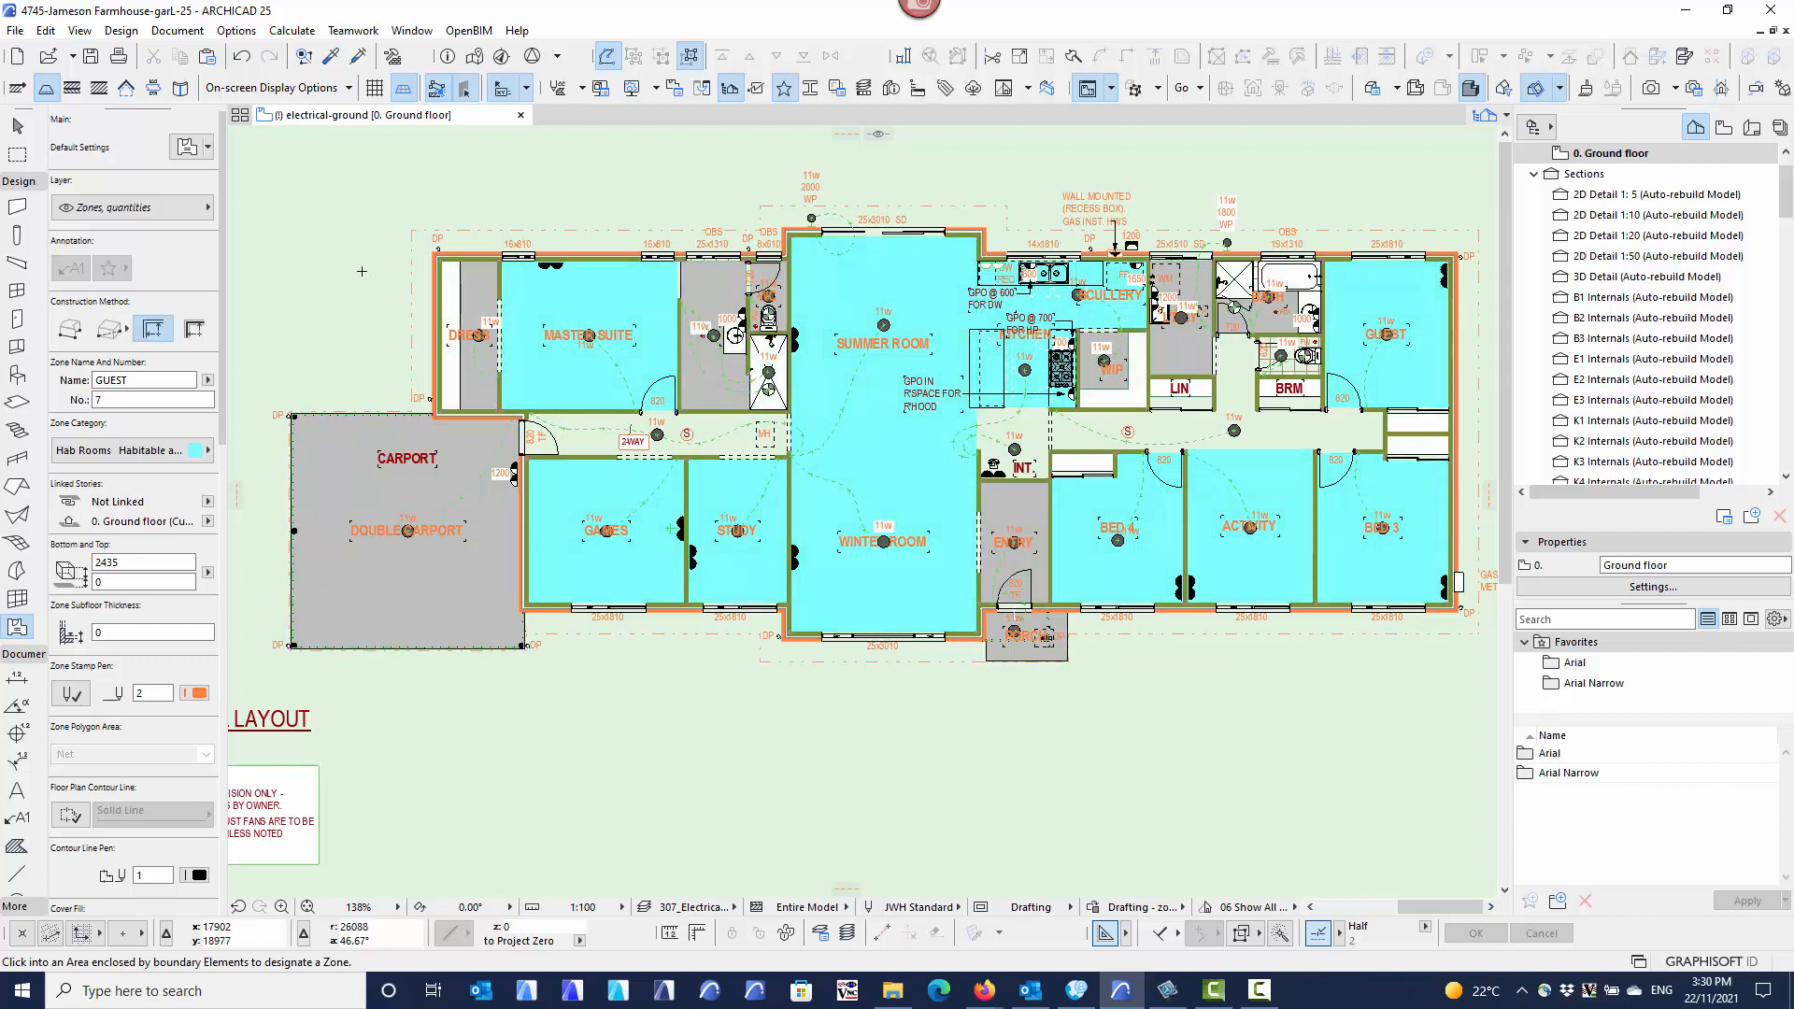
# Move the MASTER SUITE and DRESS labels above their light symbols and the GAMES label below its light symbol.
pyautogui.click(16, 124)
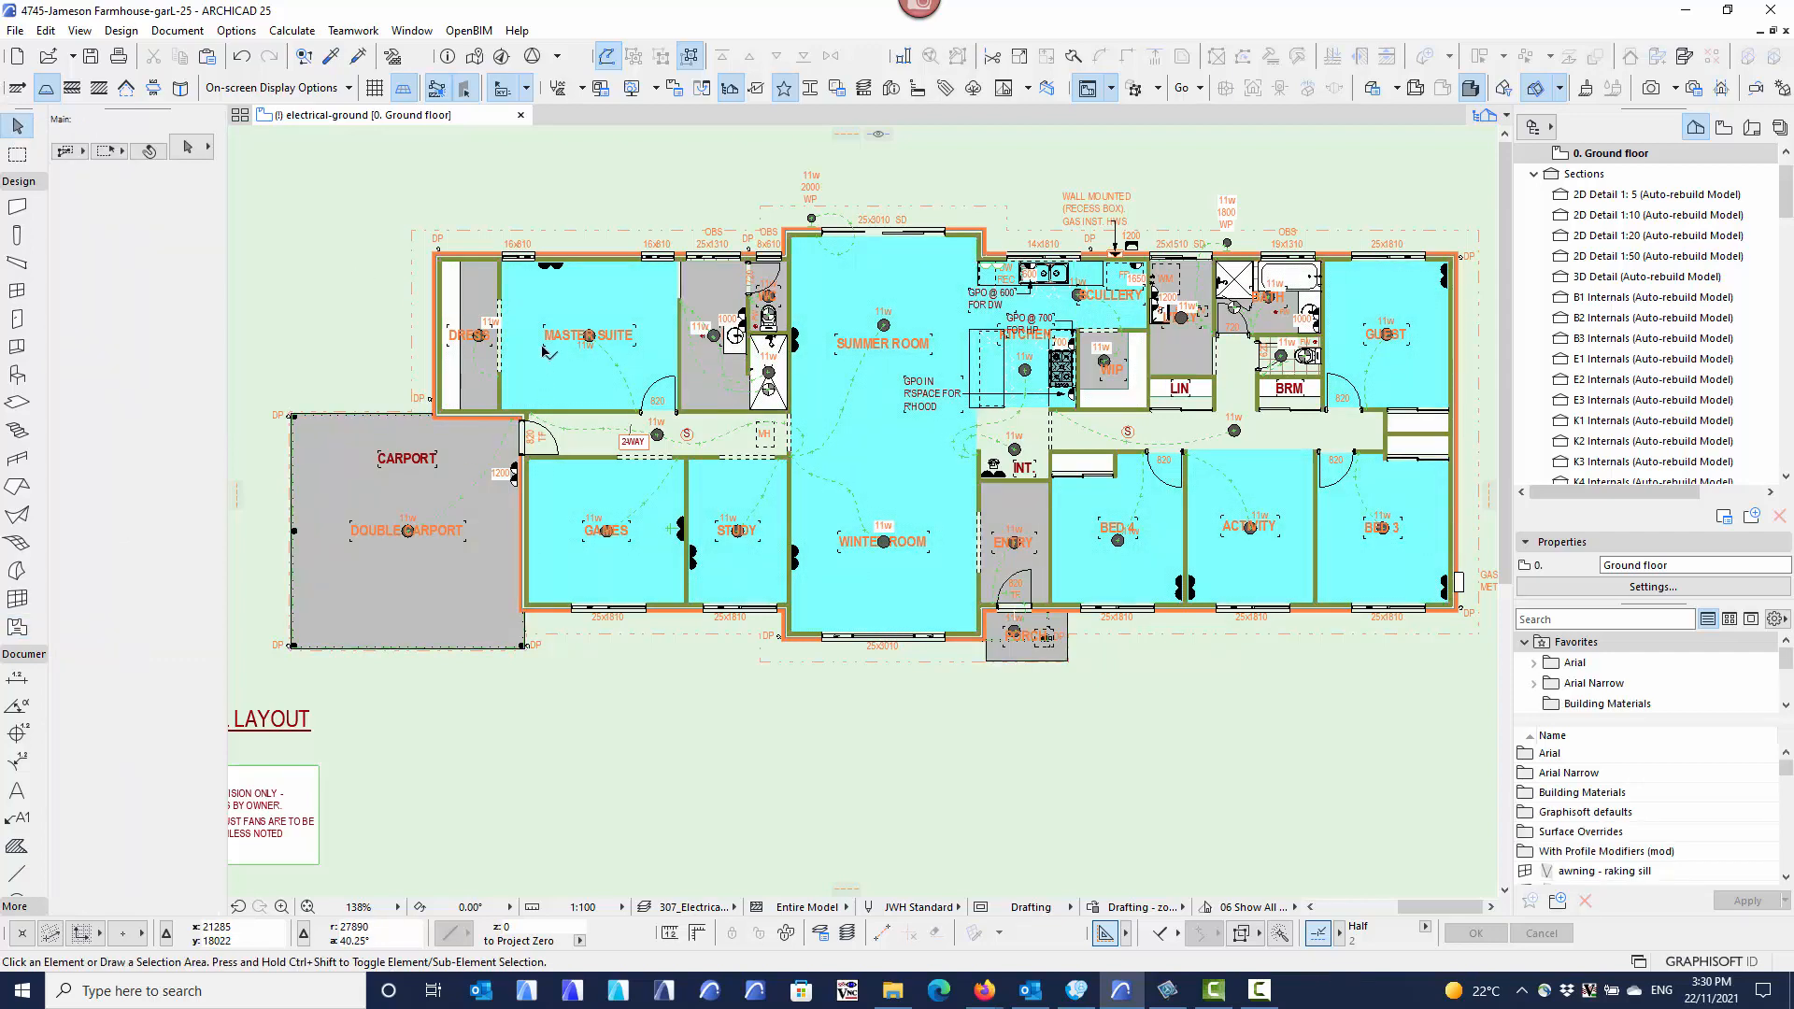
pyautogui.click(590, 338)
pyautogui.moveTo(590, 338); pyautogui.dragTo(590, 306)
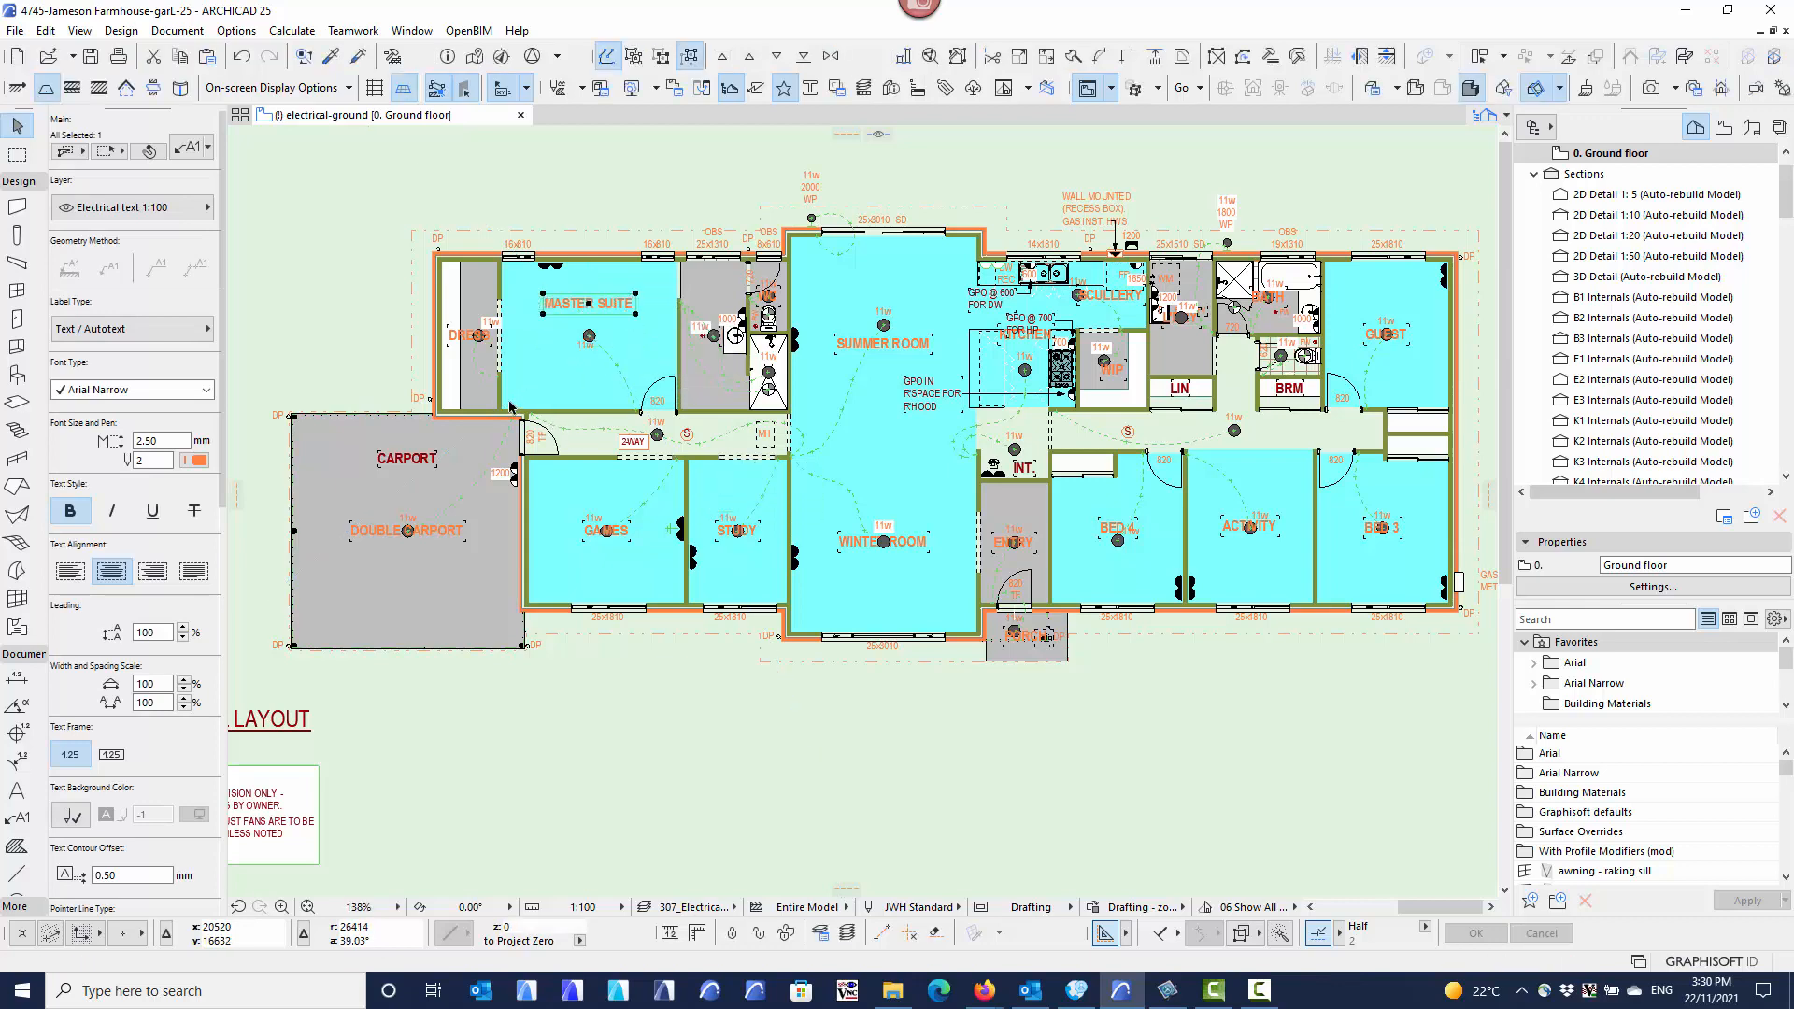
pyautogui.click(484, 341)
pyautogui.moveTo(478, 338); pyautogui.dragTo(479, 298)
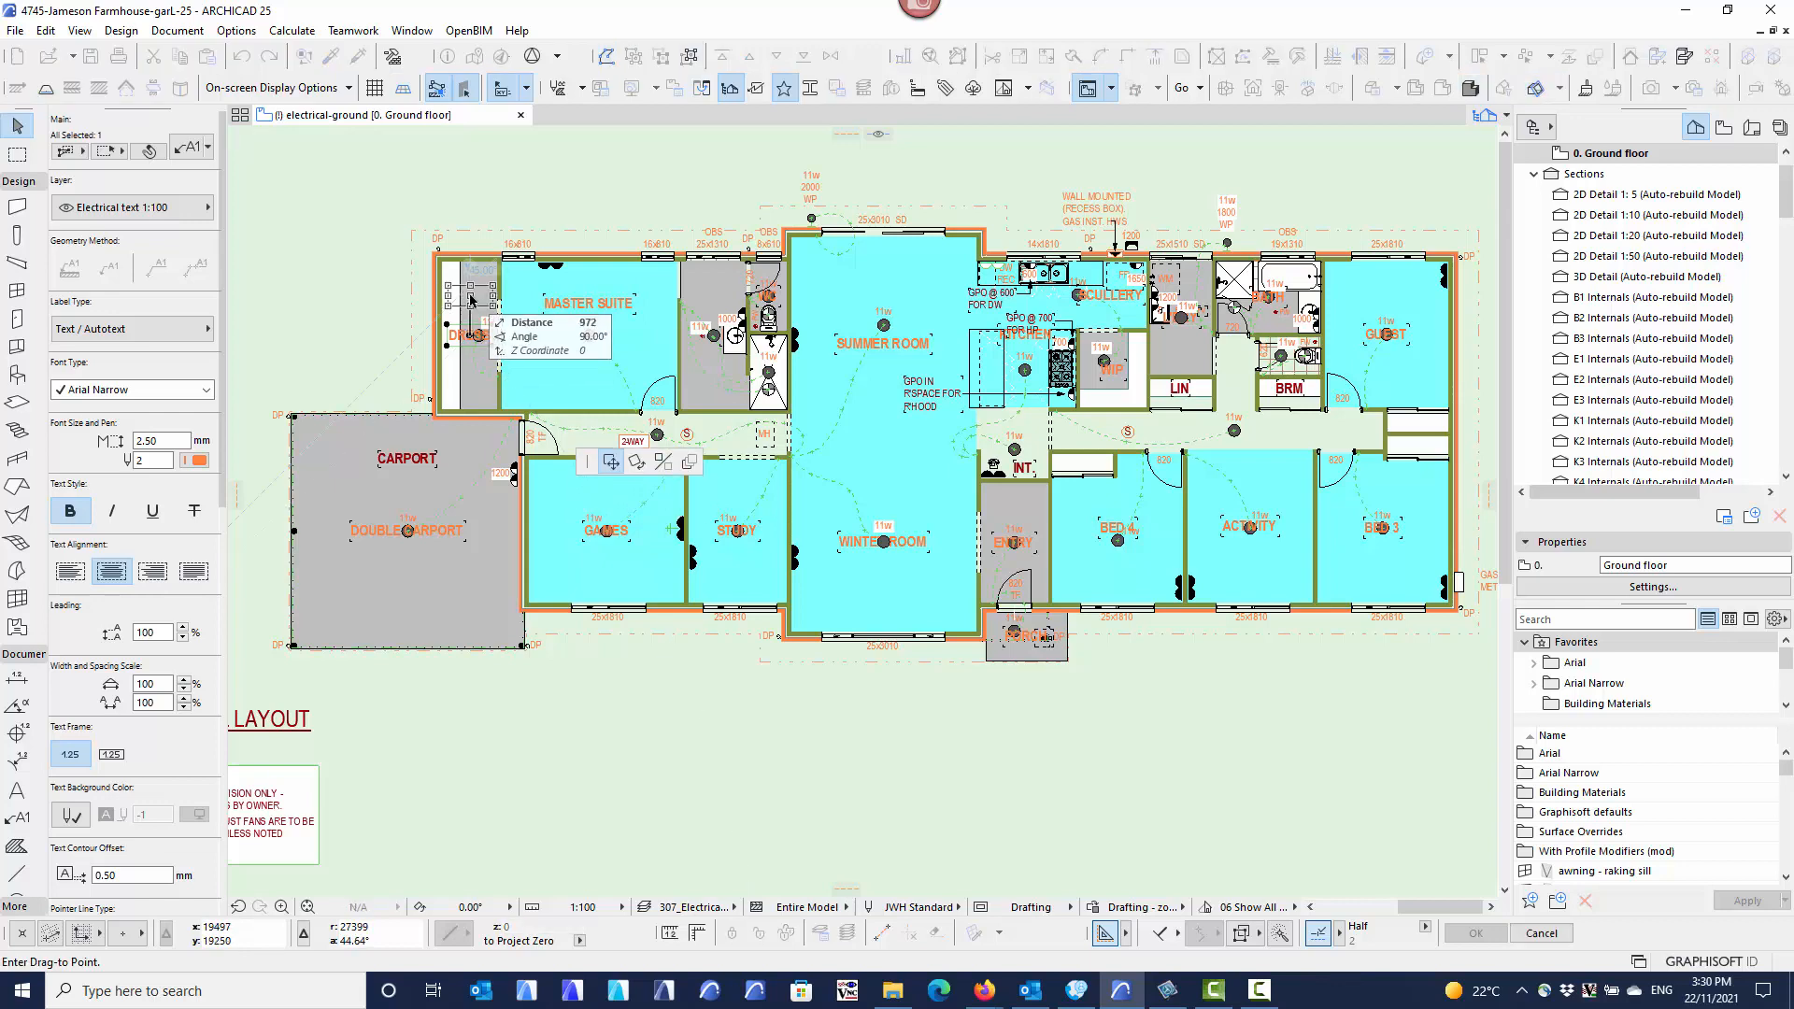
pyautogui.click(627, 541)
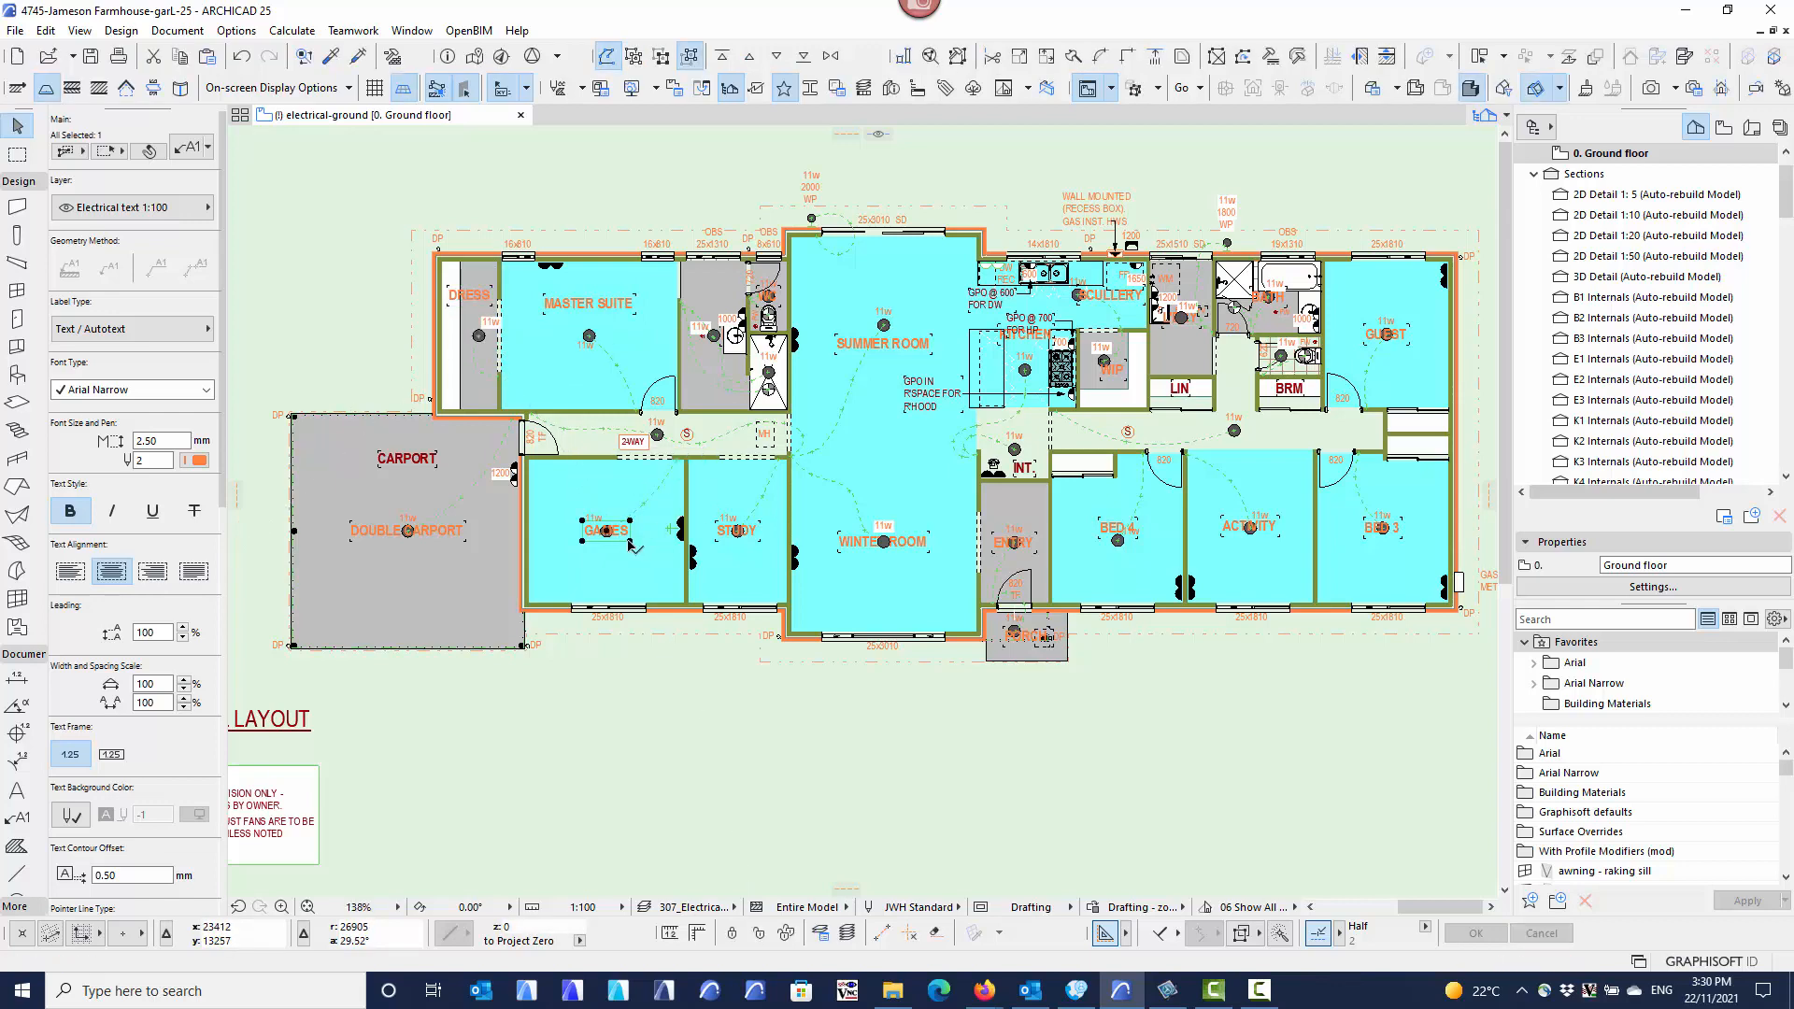
pyautogui.moveTo(607, 531); pyautogui.dragTo(602, 557)
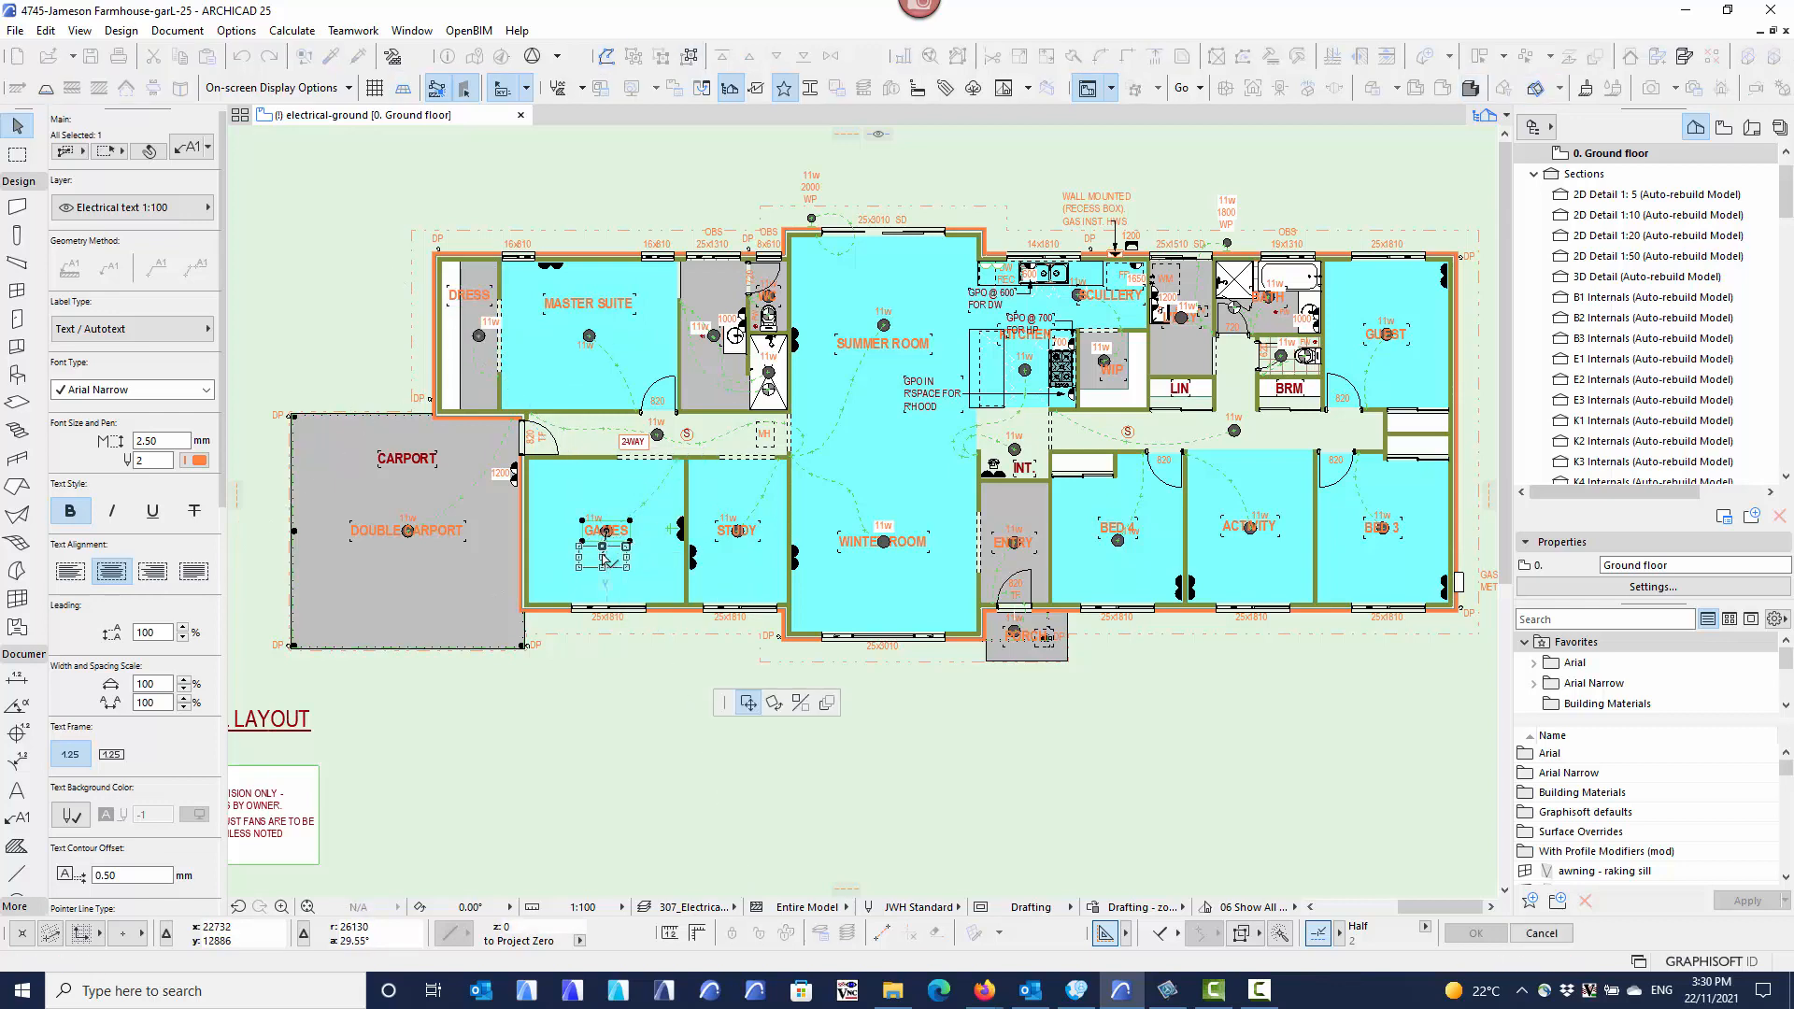
pyautogui.click(645, 703)
# Compare the label positions in the 301_Floor plan and 307_Electrical plan layer combinations, and select the MASTER SUITE label to check its layer.
pyautogui.click(692, 908)
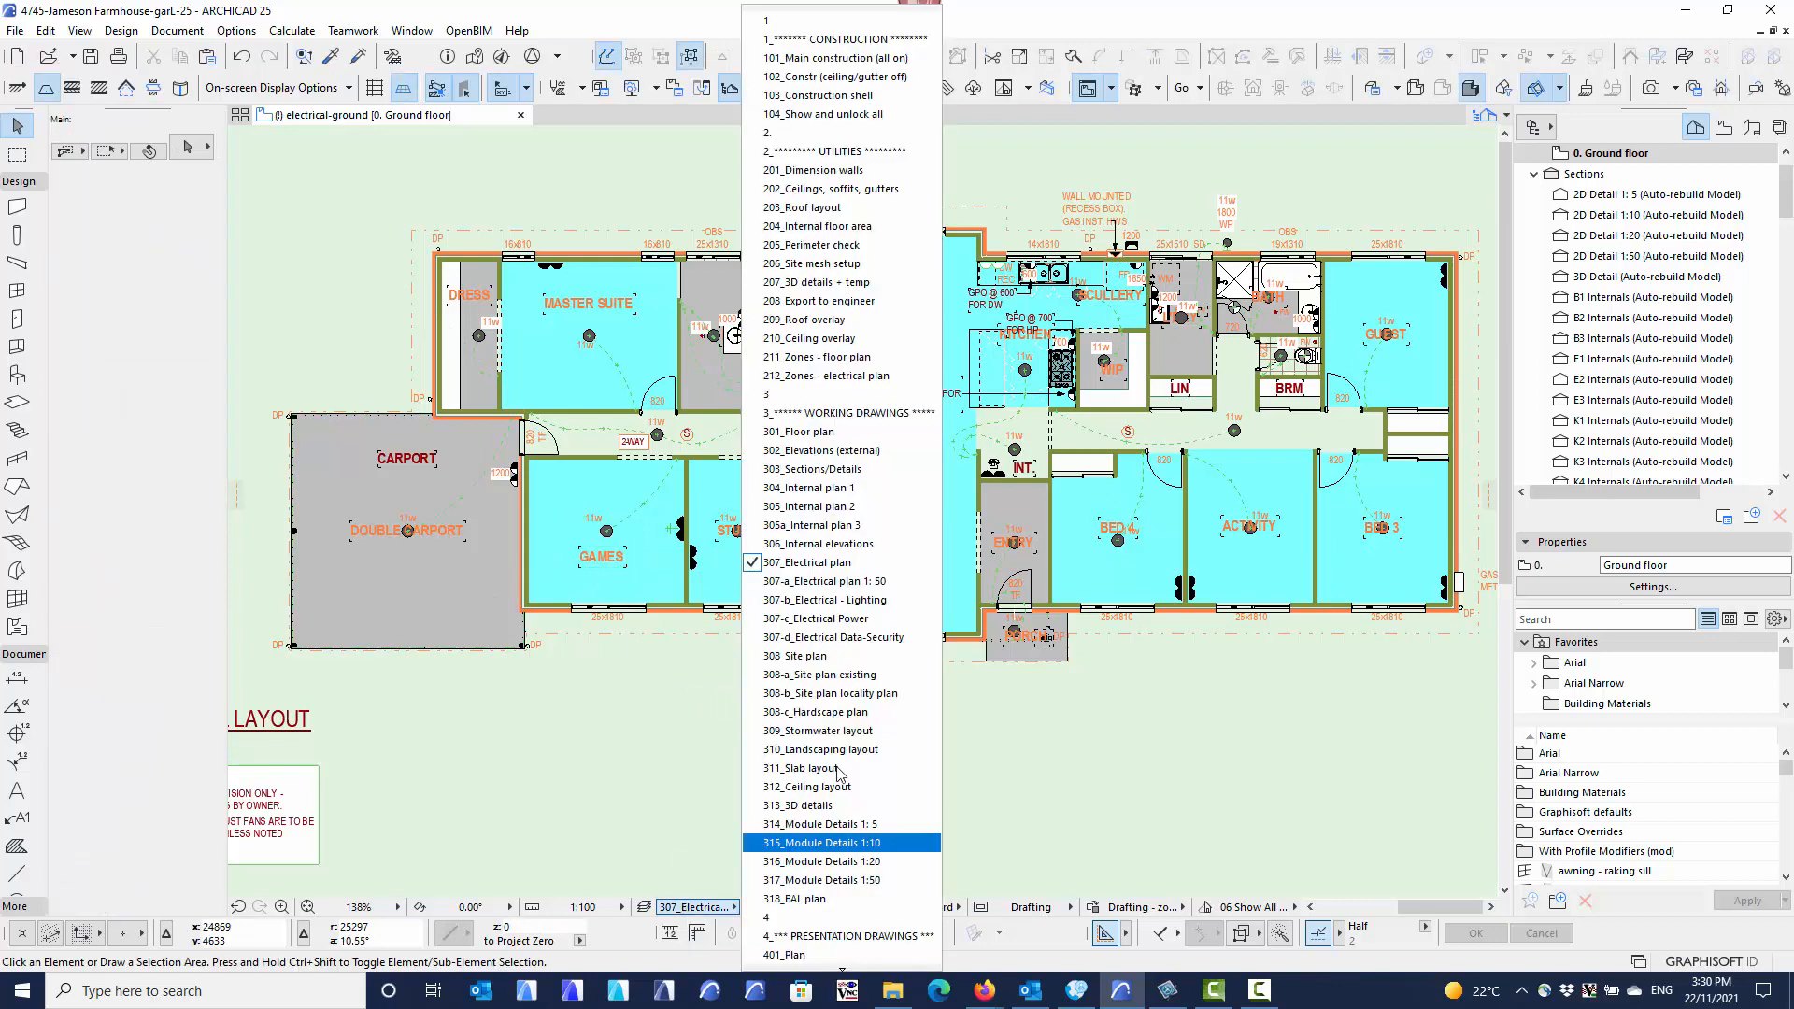
pyautogui.click(816, 436)
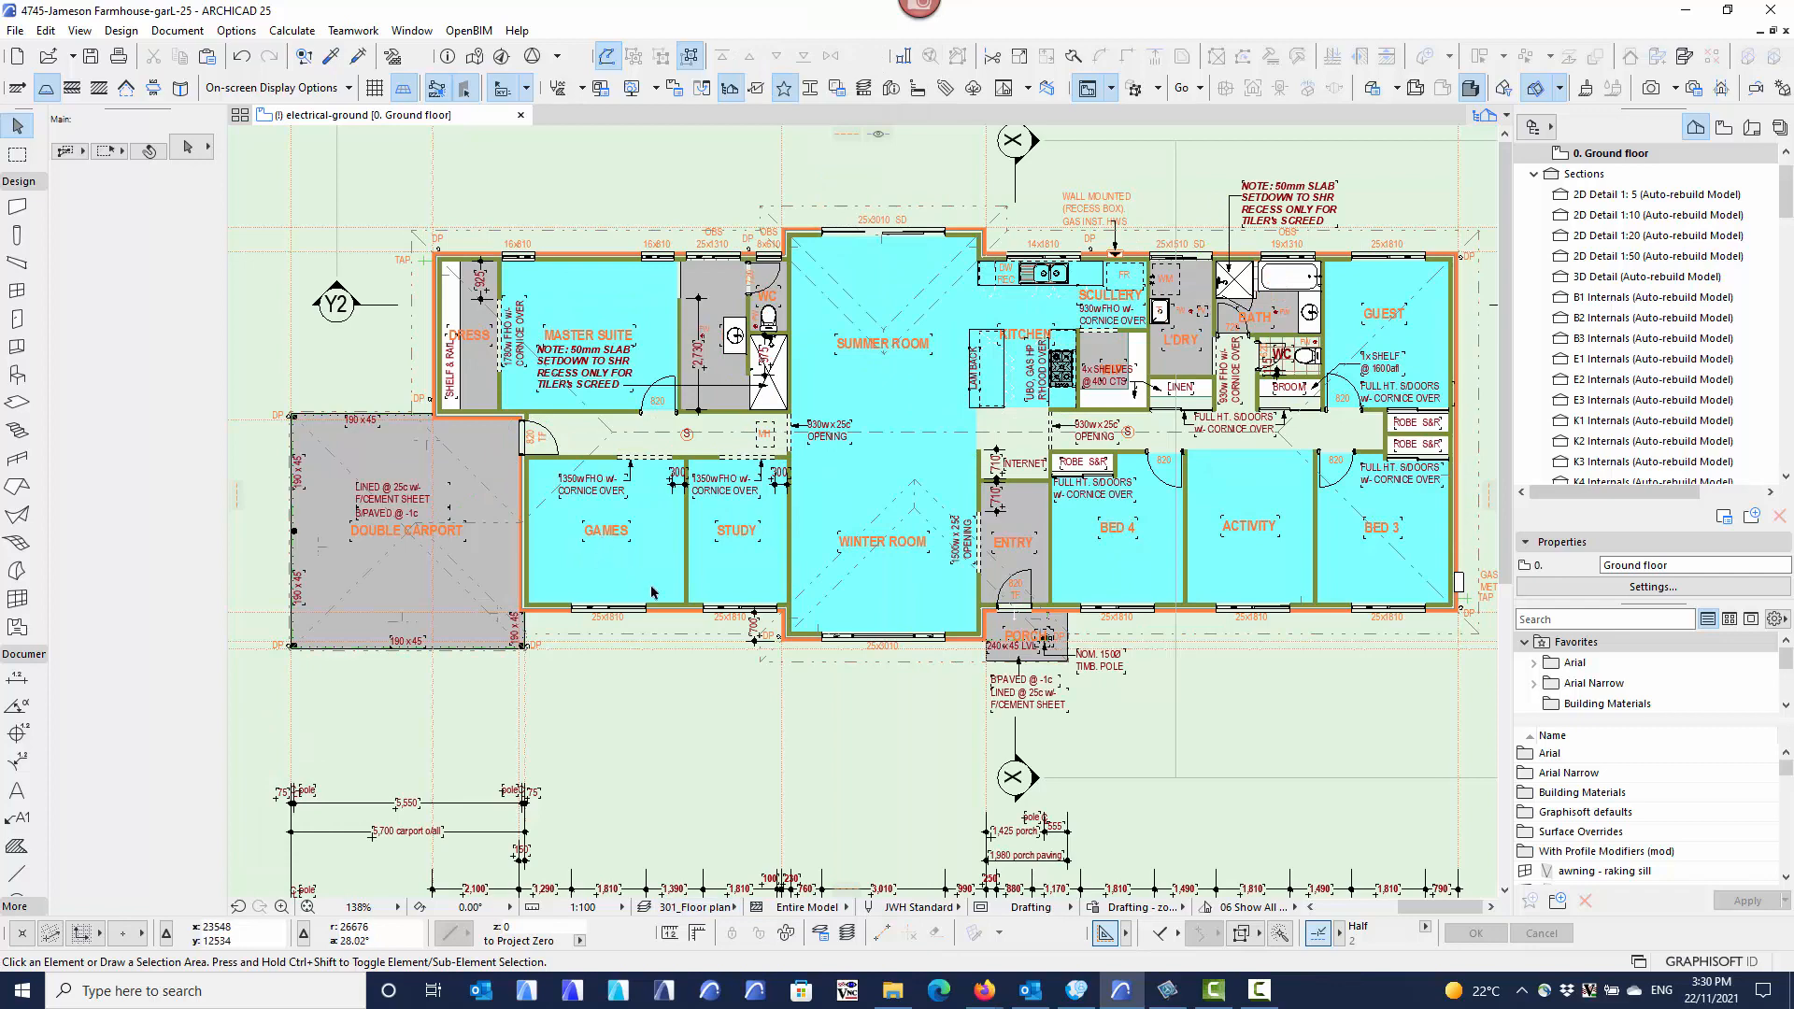
pyautogui.click(694, 907)
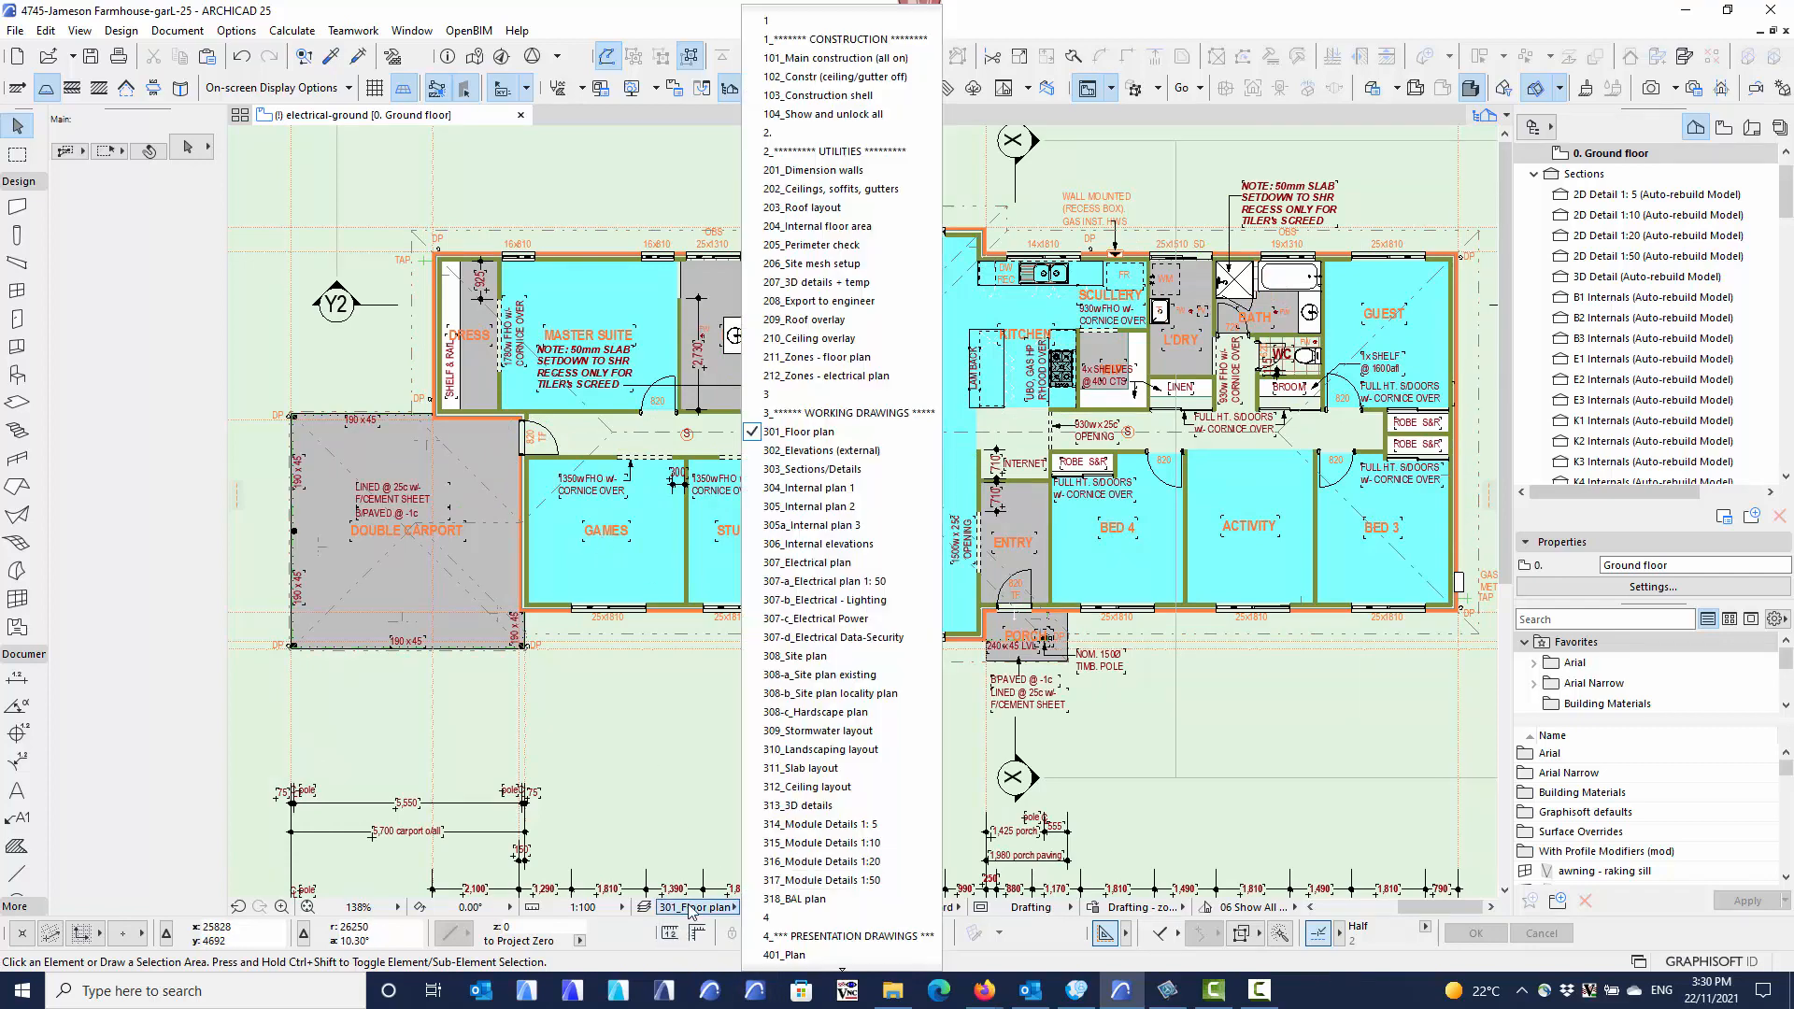
pyautogui.click(815, 562)
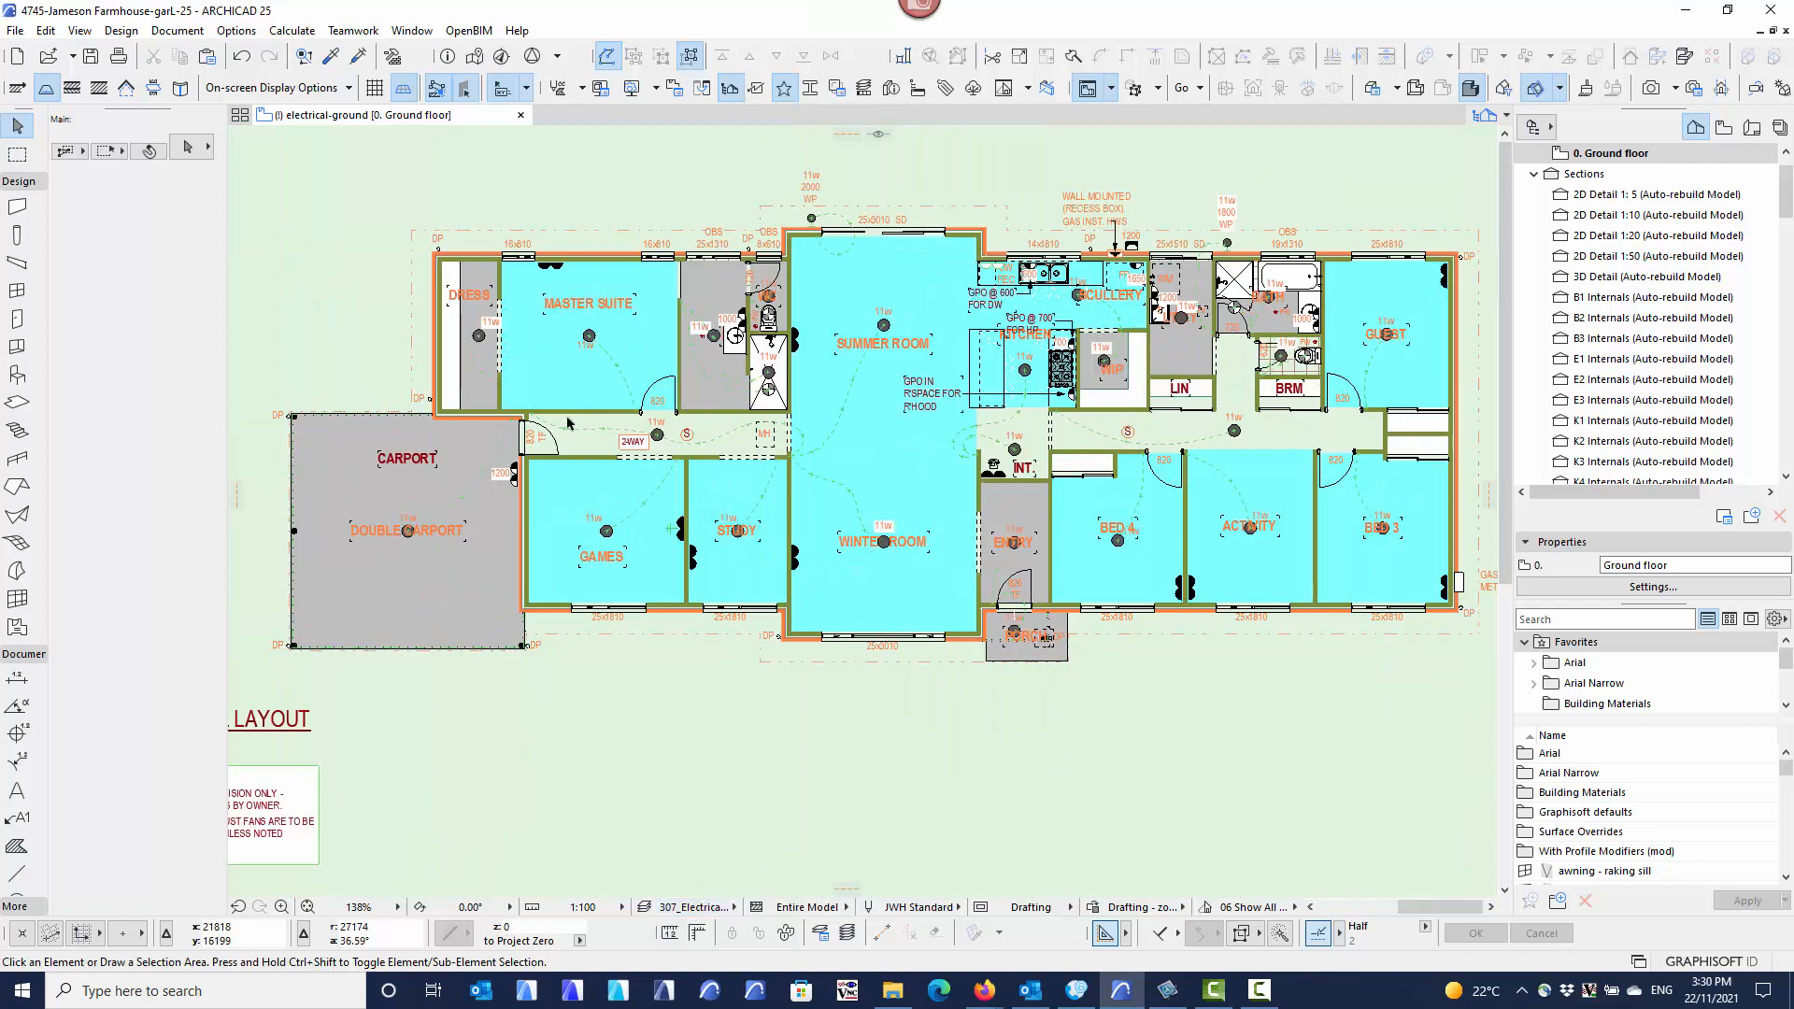
pyautogui.click(636, 315)
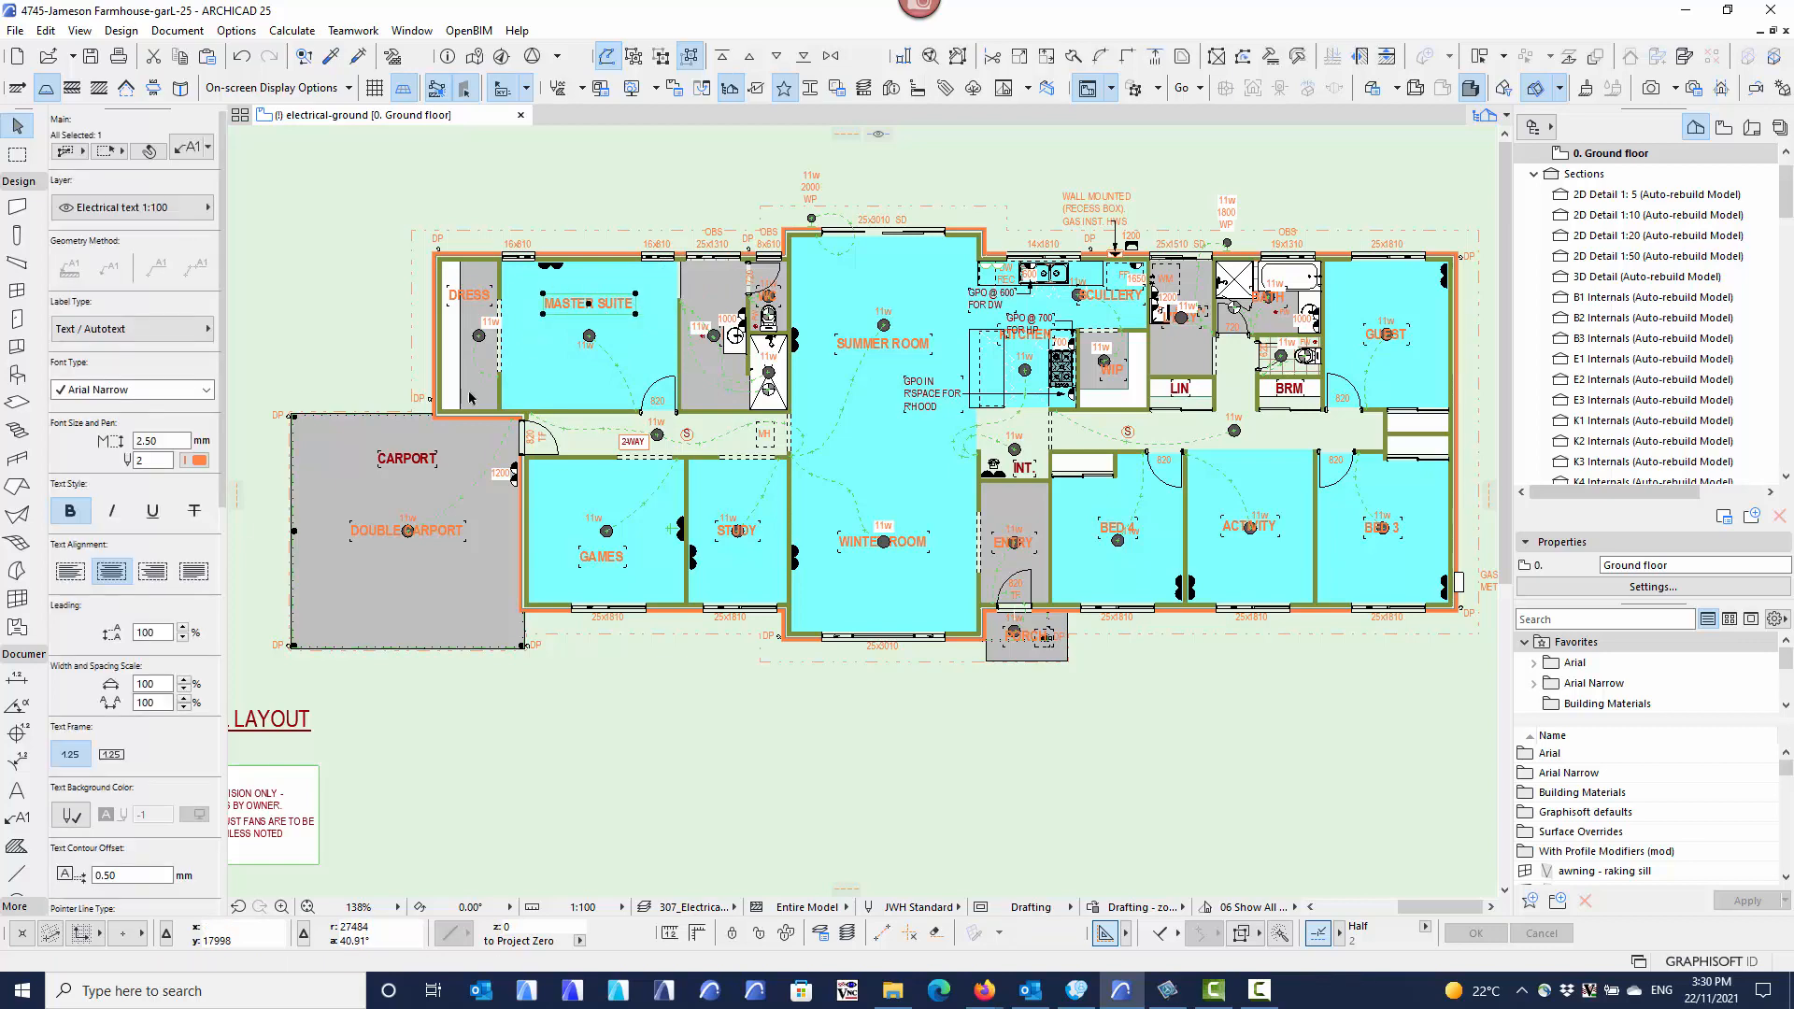
# Check the Hide with associated element option on the selected MASTER SUITE label, then deselect the label.
pyautogui.scroll(-15, 147, 698)
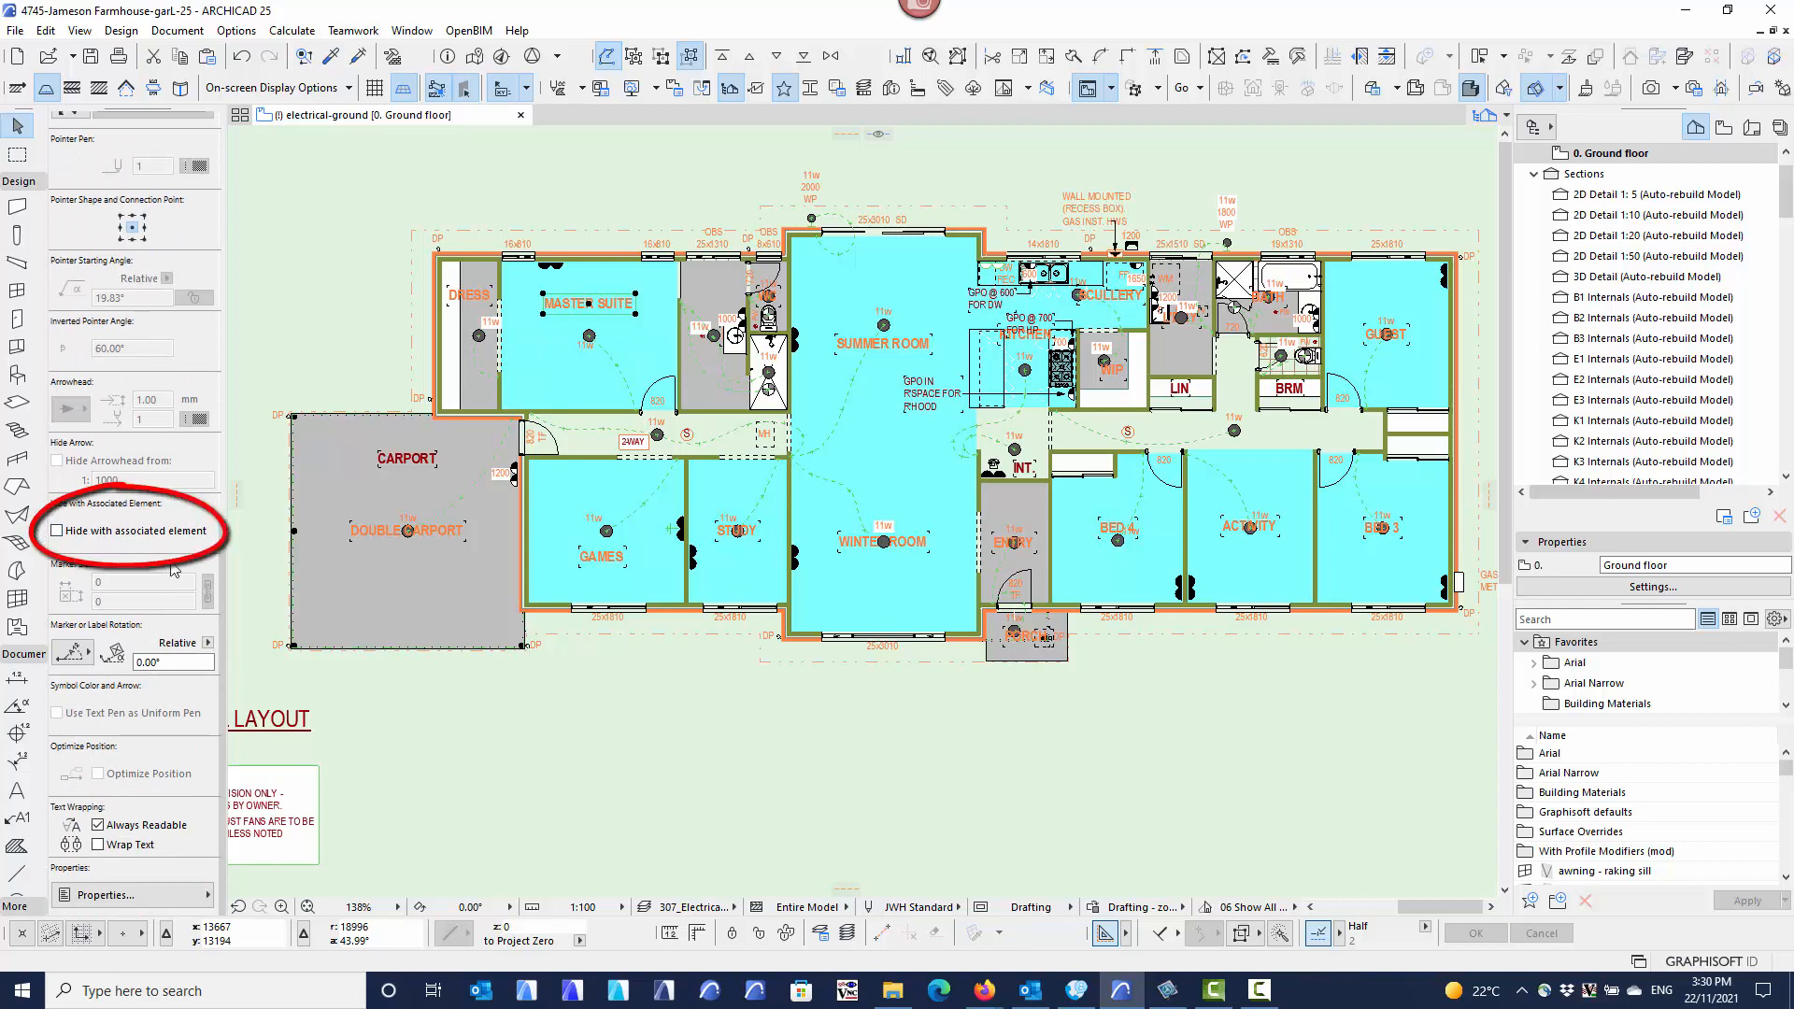
pyautogui.click(57, 532)
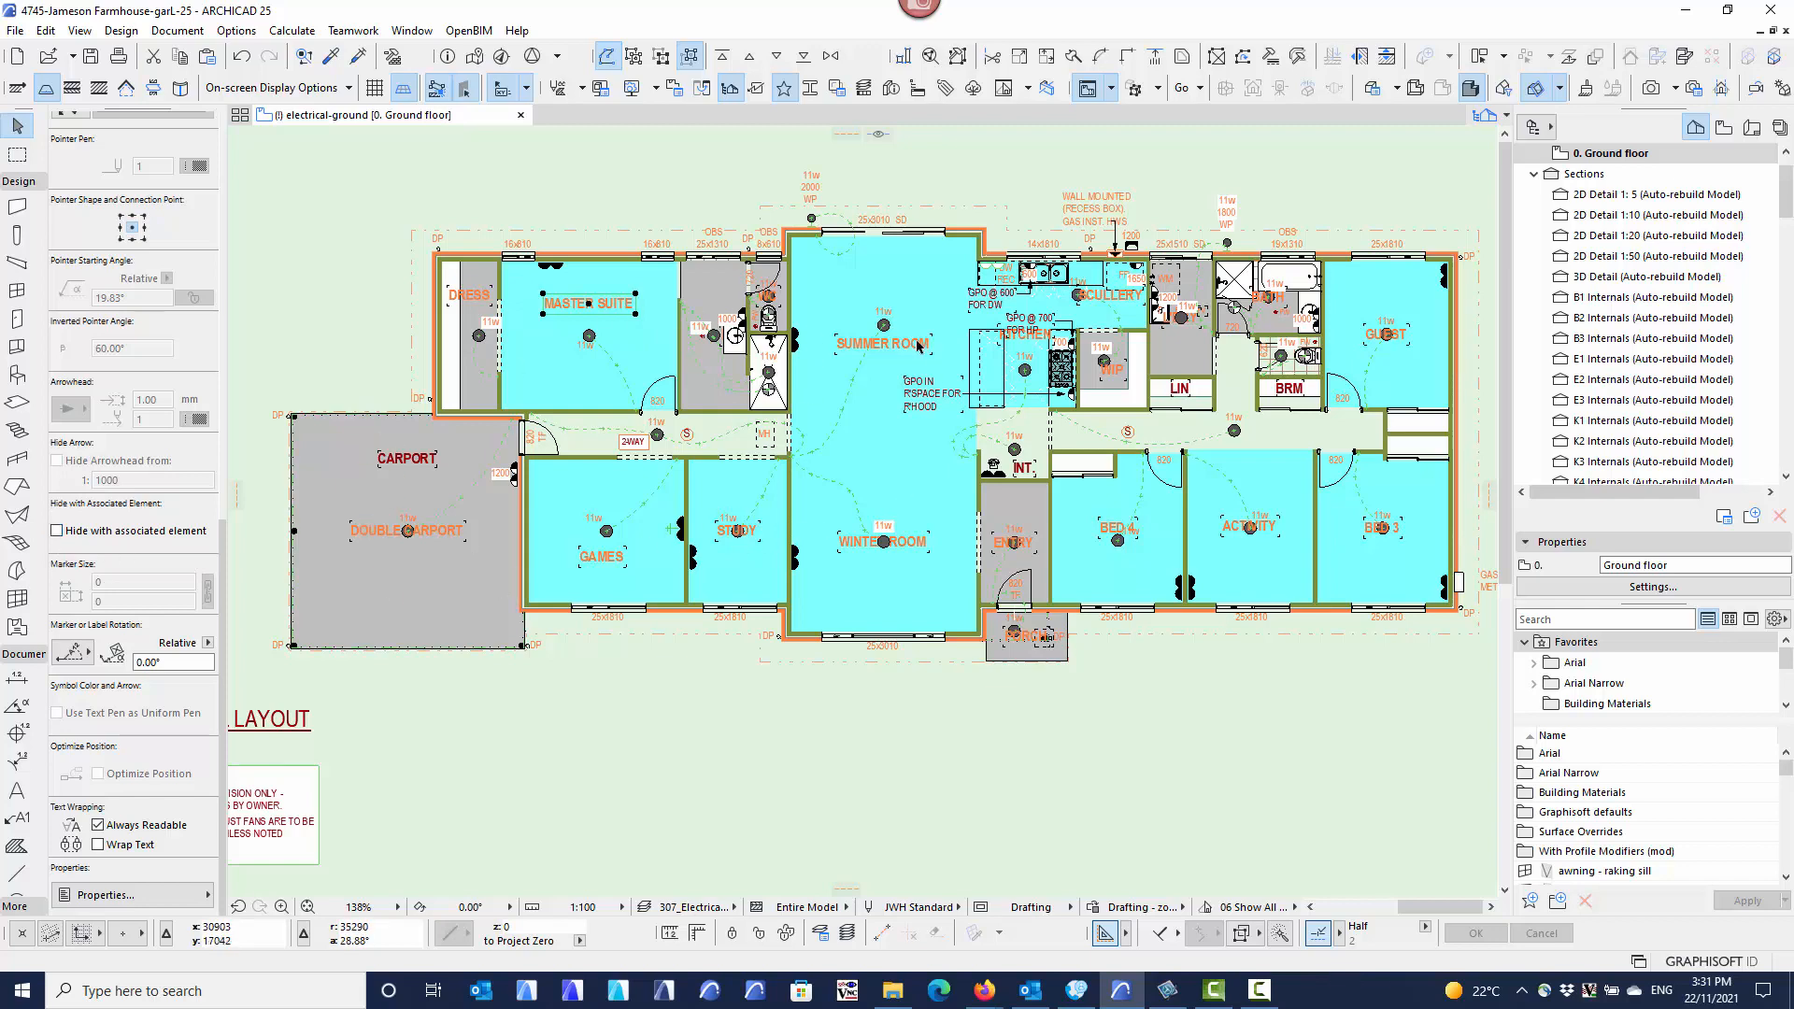
pyautogui.click(635, 706)
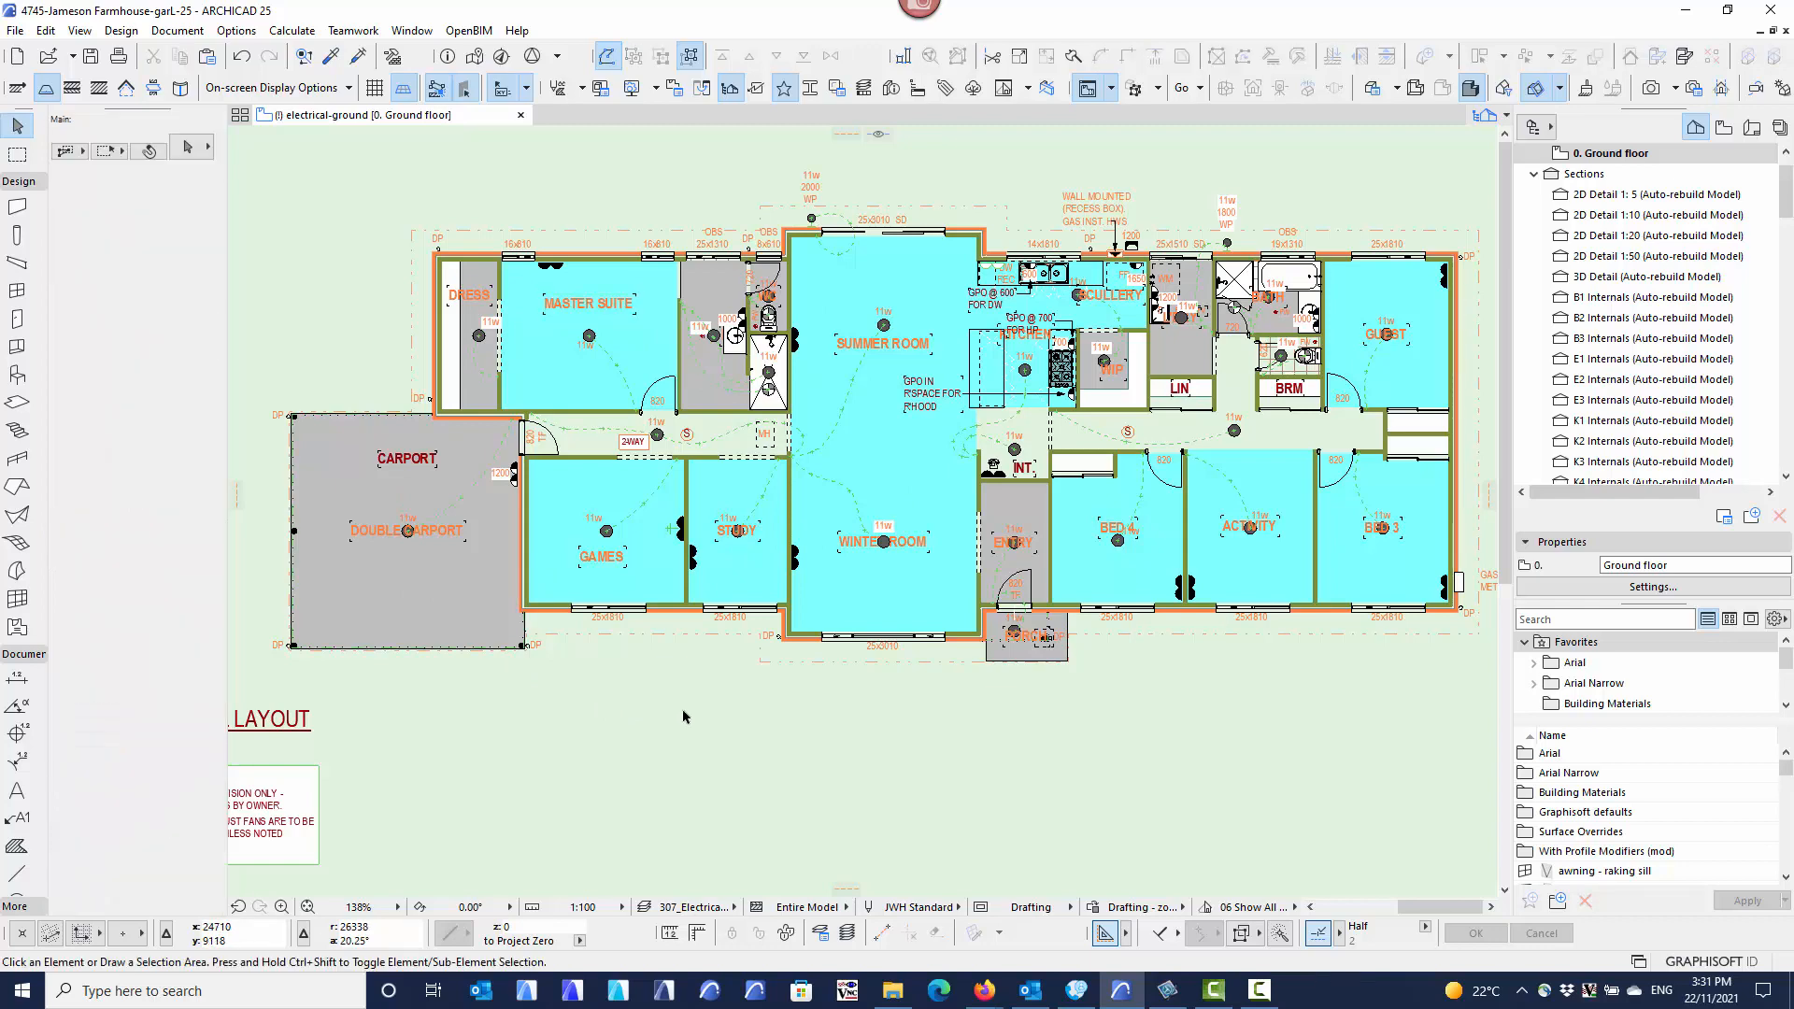
# Switch the ground floor plan's graphic override combination to Drafting to remove the zone colours.
pyautogui.click(1148, 908)
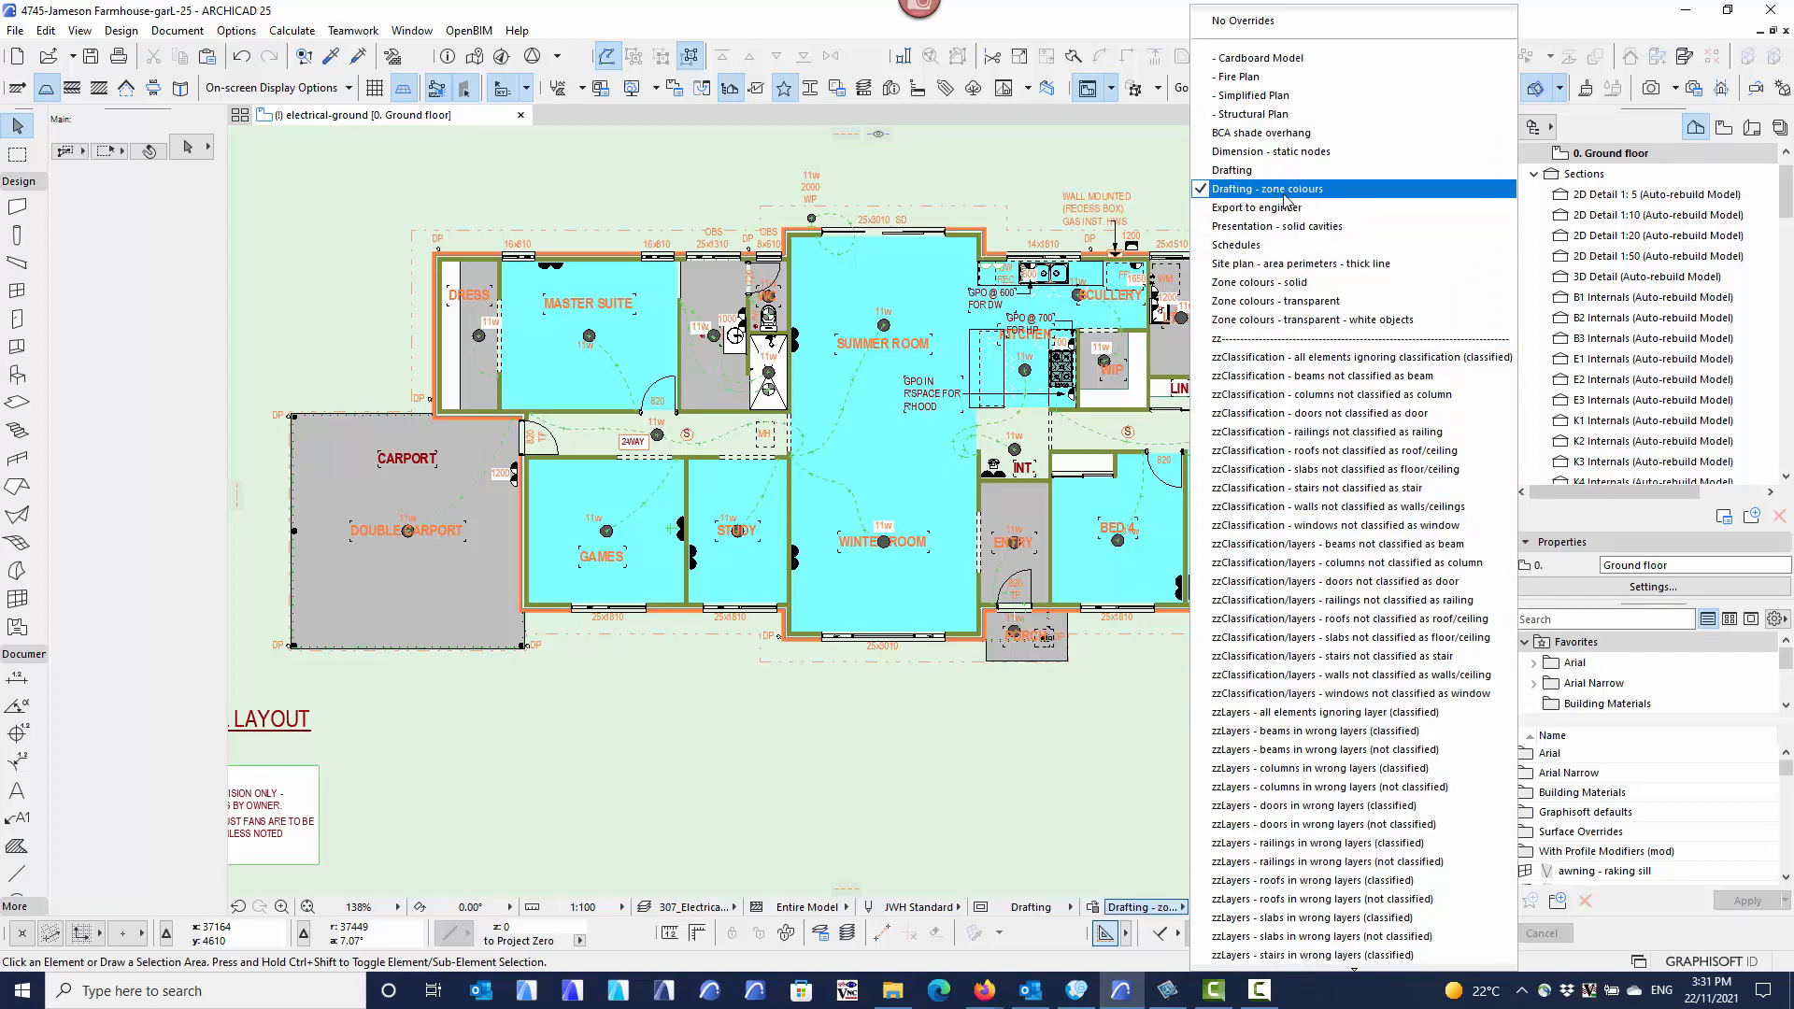
pyautogui.click(1232, 172)
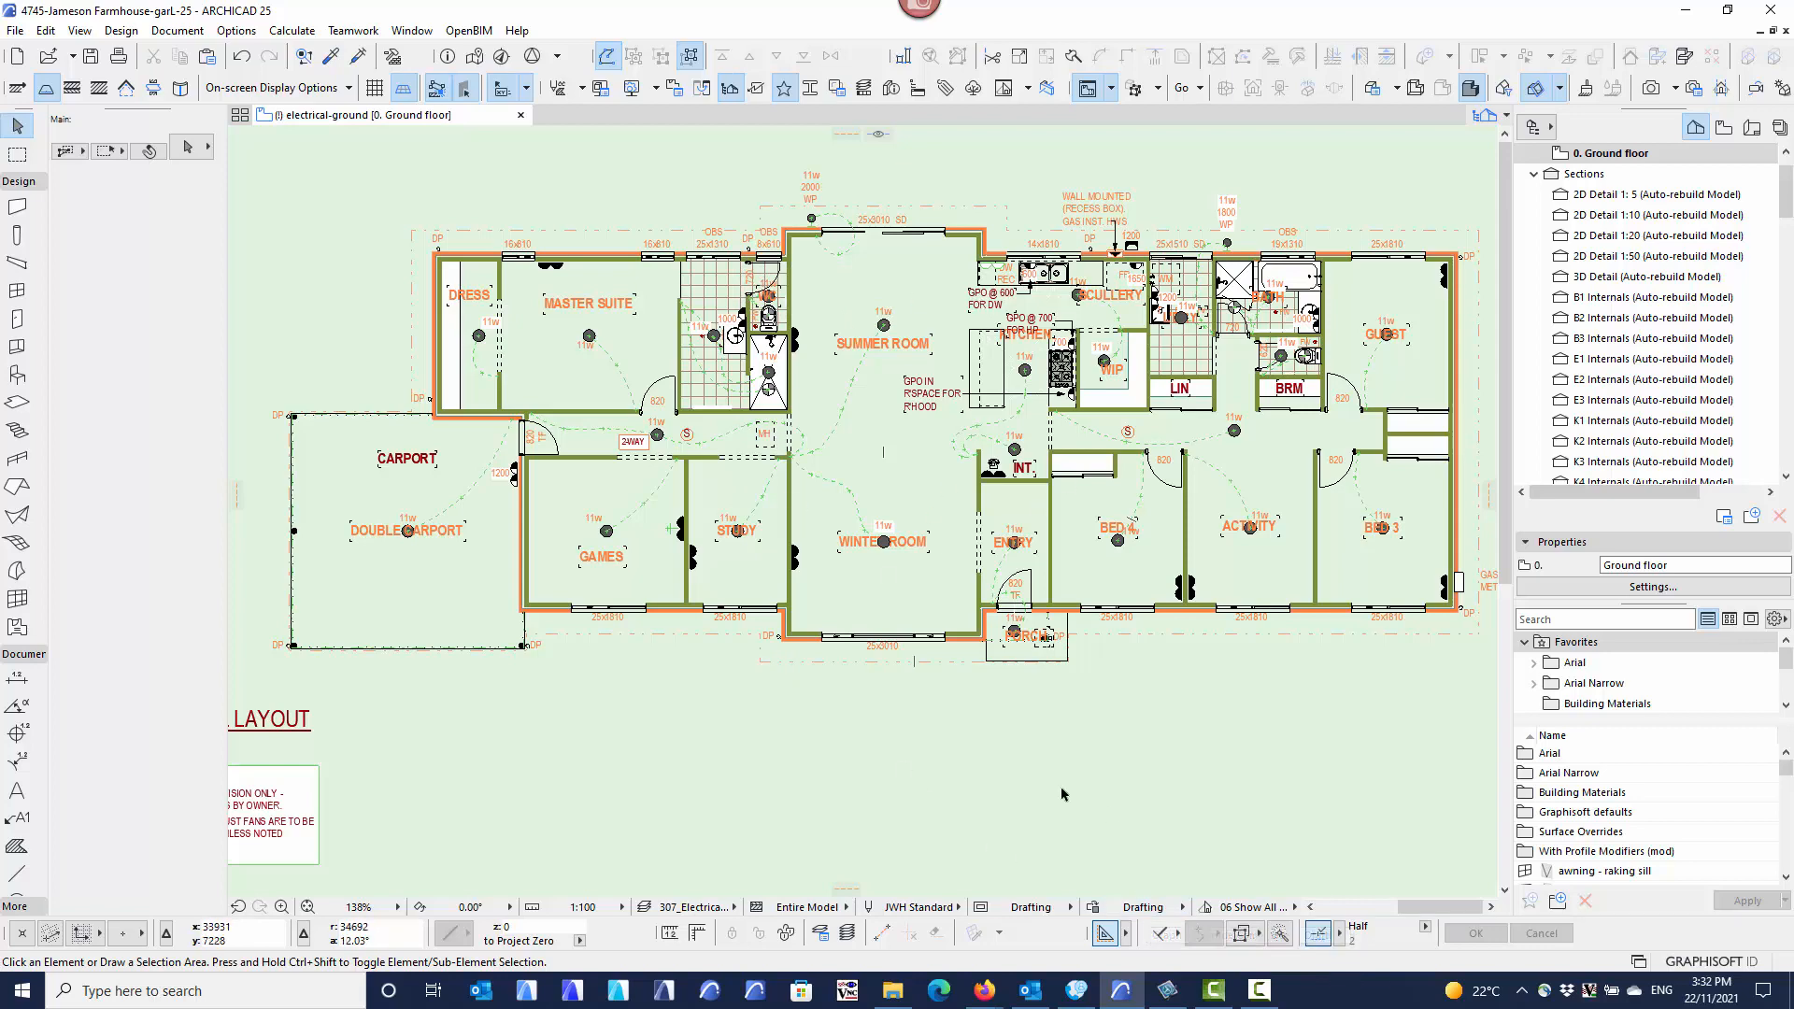
pyautogui.scroll(-2, 899, 830)
pyautogui.scroll(2, 896, 832)
pyautogui.moveTo(959, 768); pyautogui.dragTo(920, 737, button='middle')
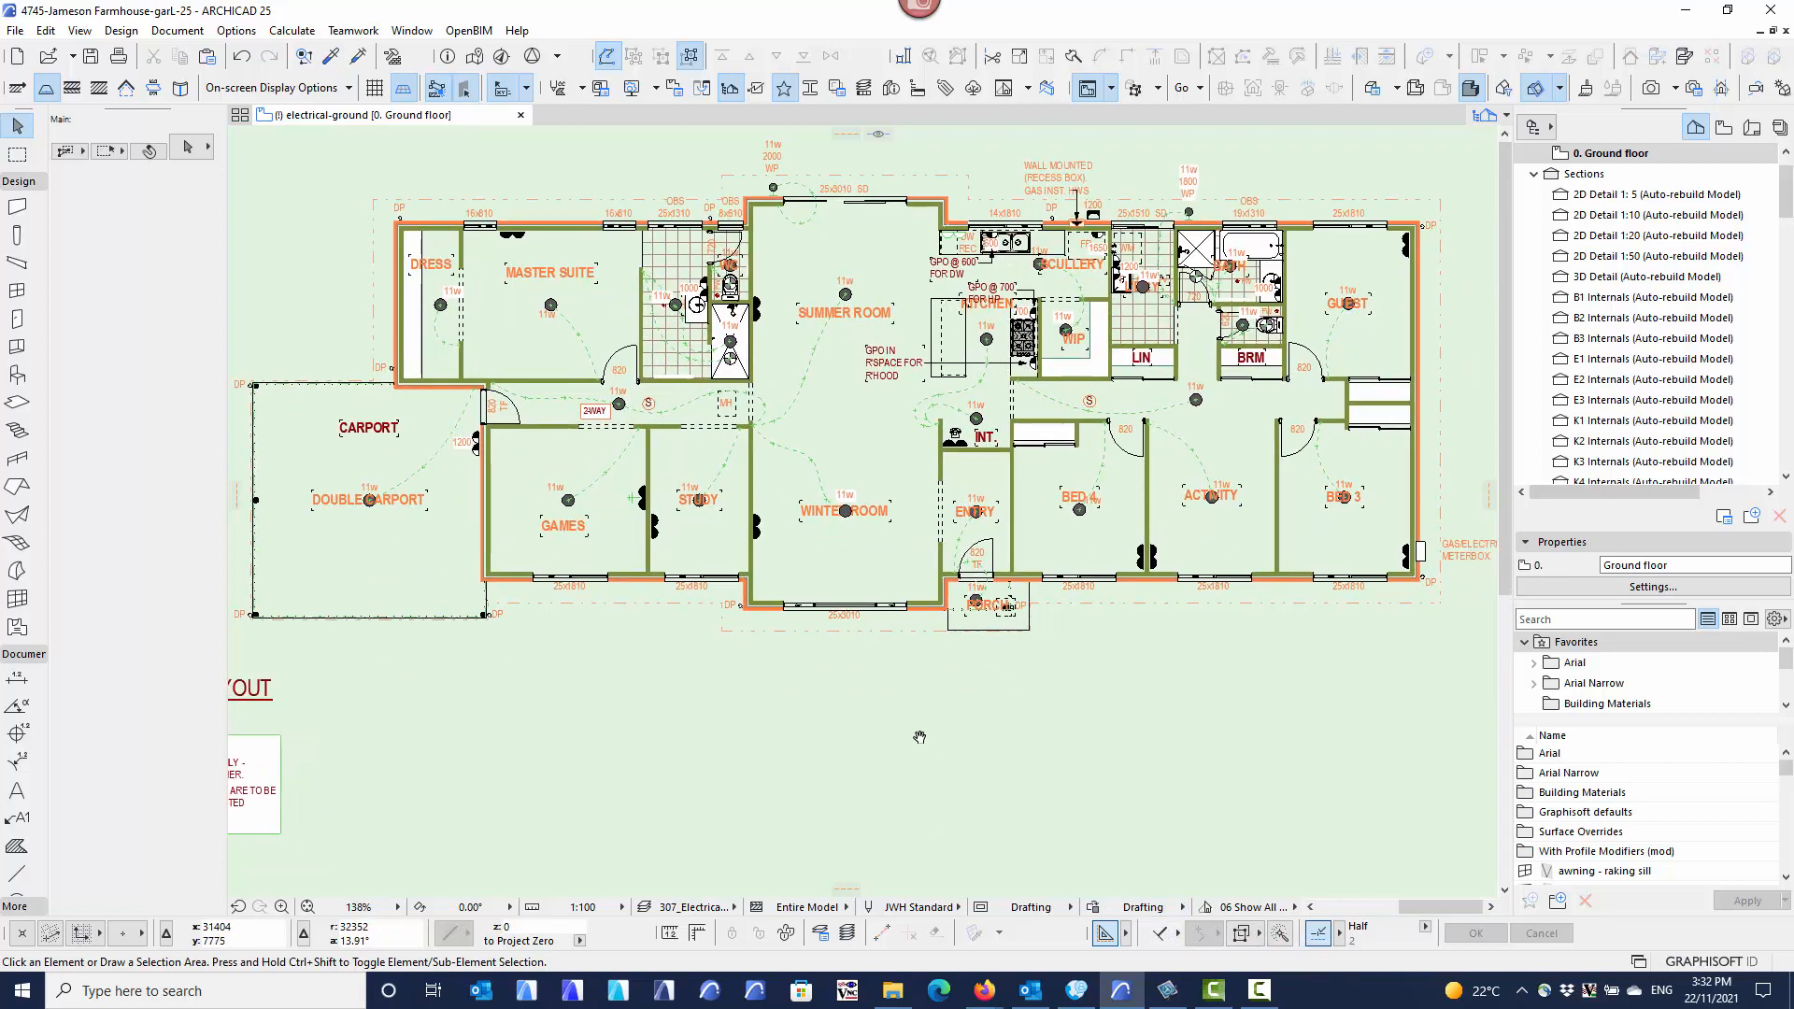
# Switch the plan to the 301_Floor plan layer combination and open section Y2 with the current view settings.
pyautogui.click(692, 908)
pyautogui.click(802, 435)
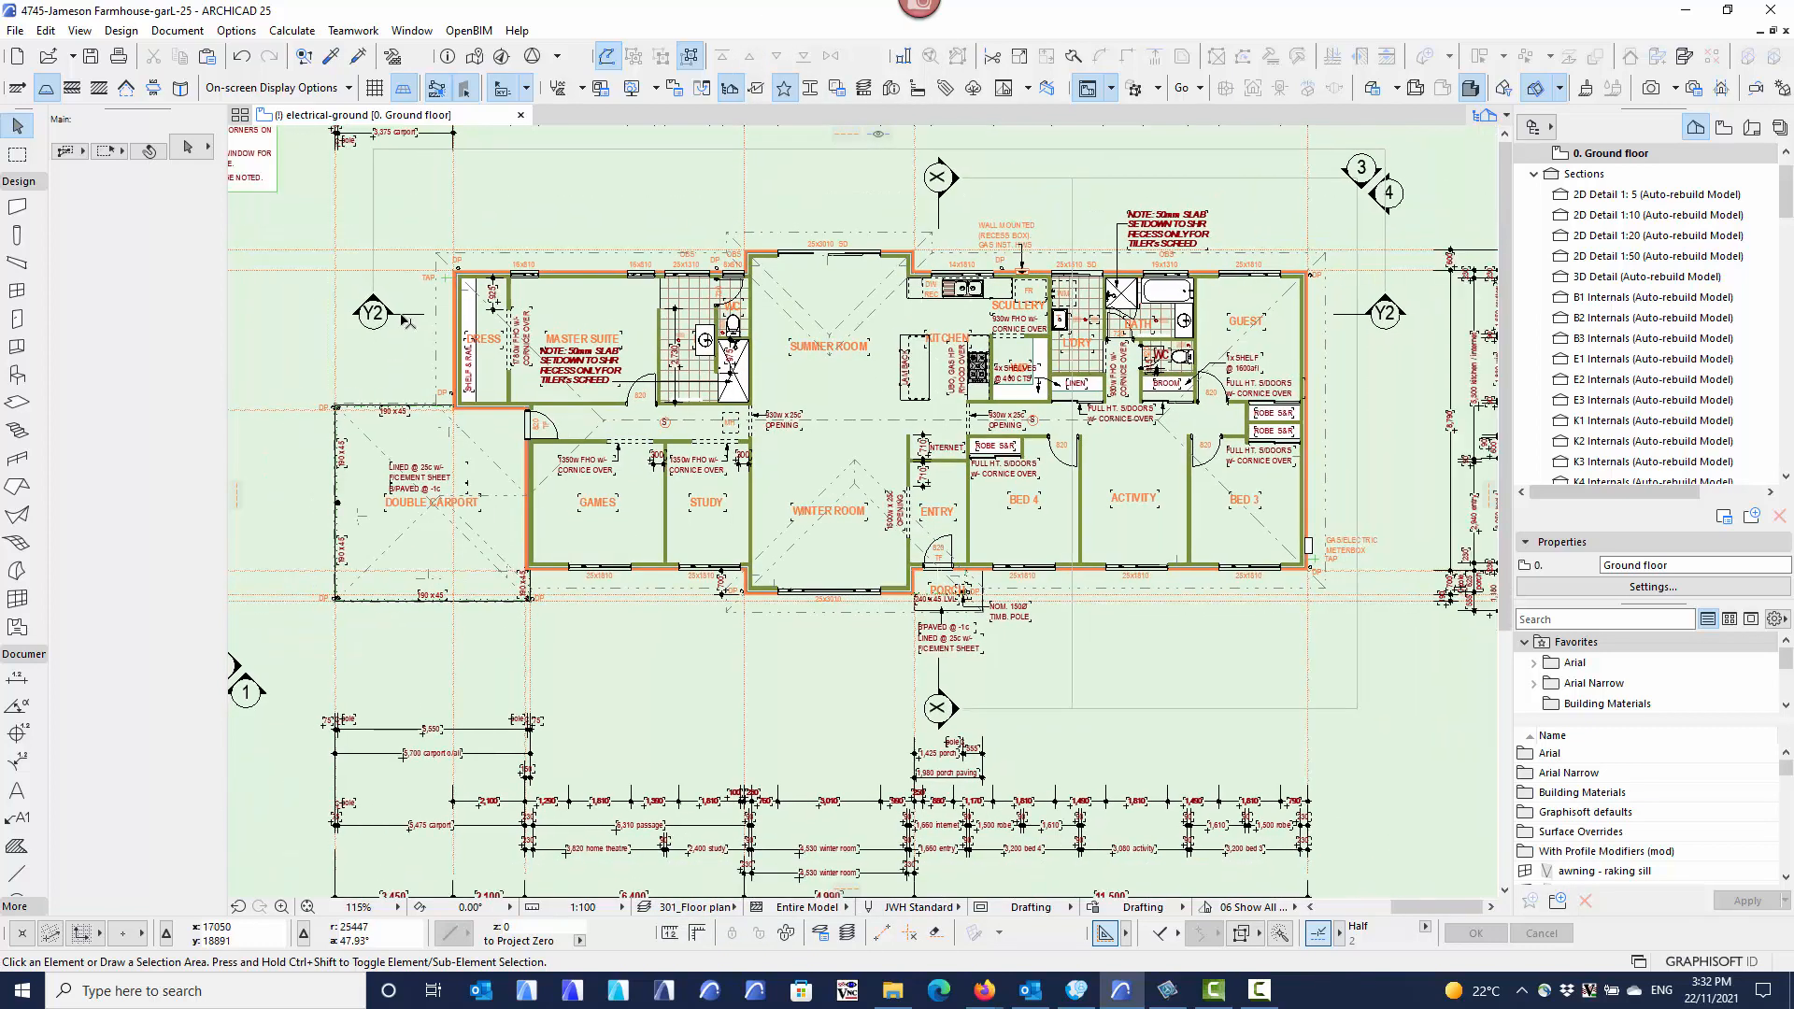
pyautogui.click(400, 314)
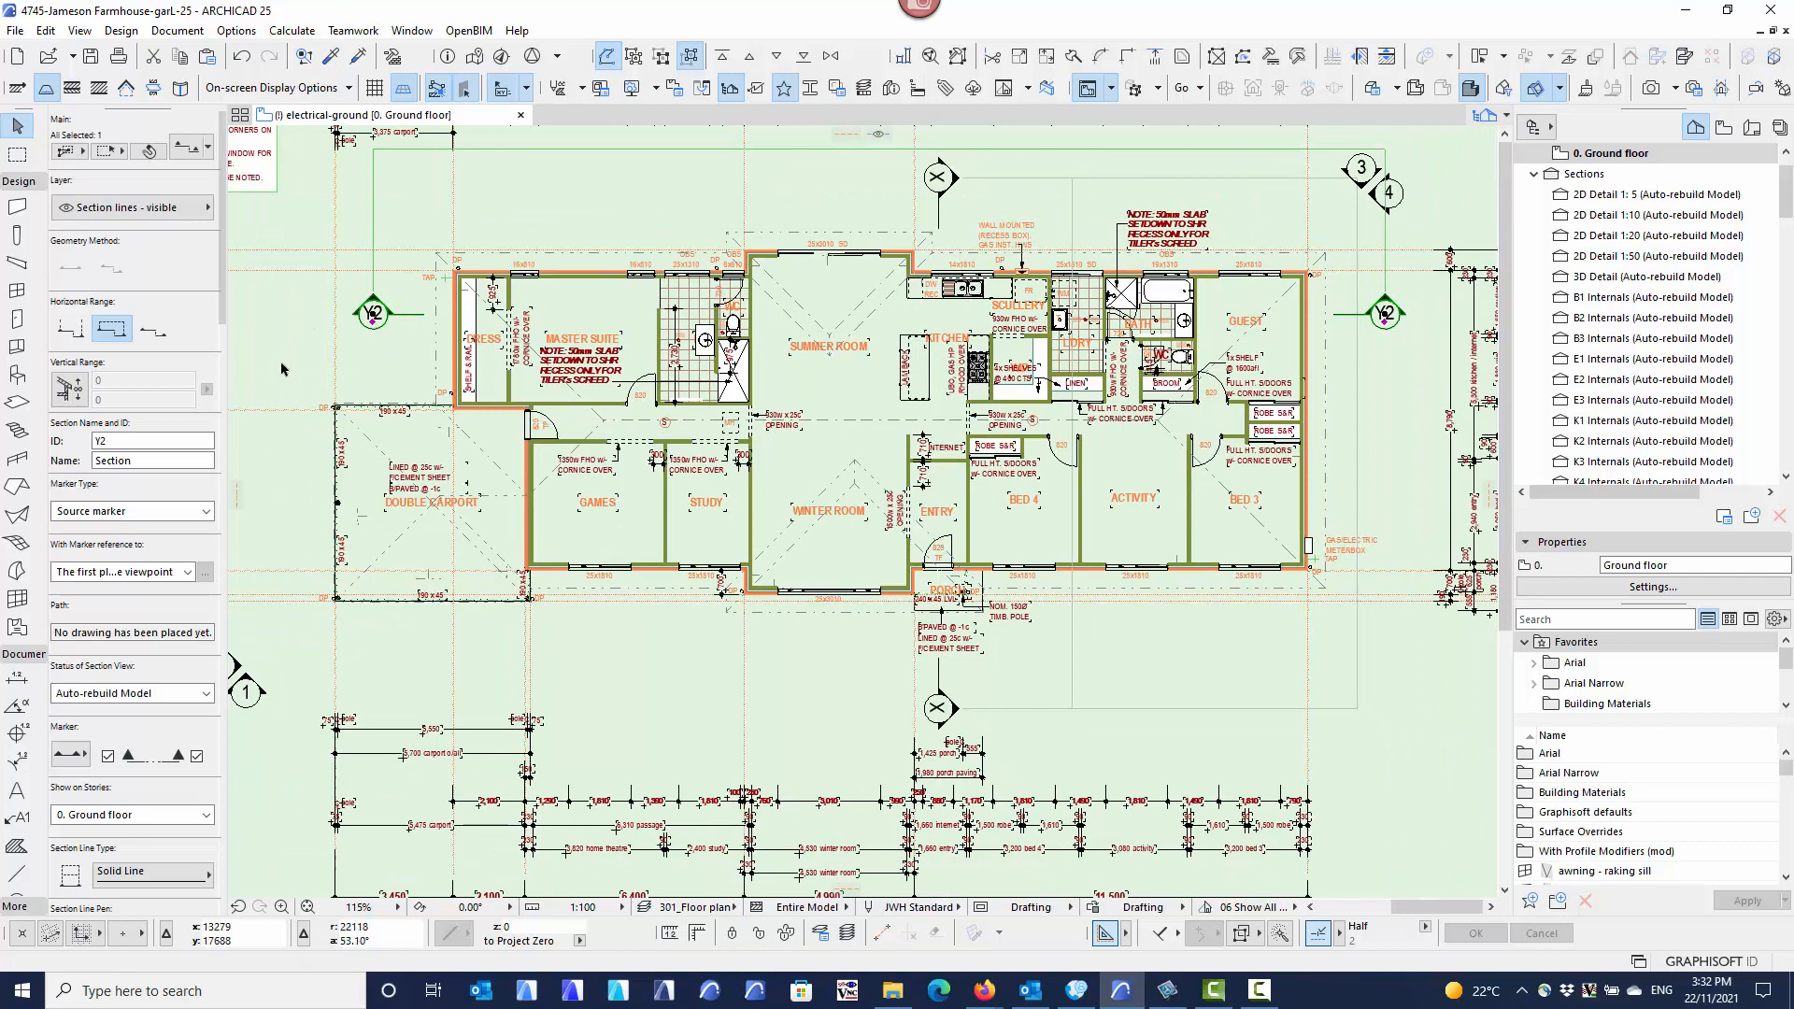
pyautogui.rightClick(391, 358)
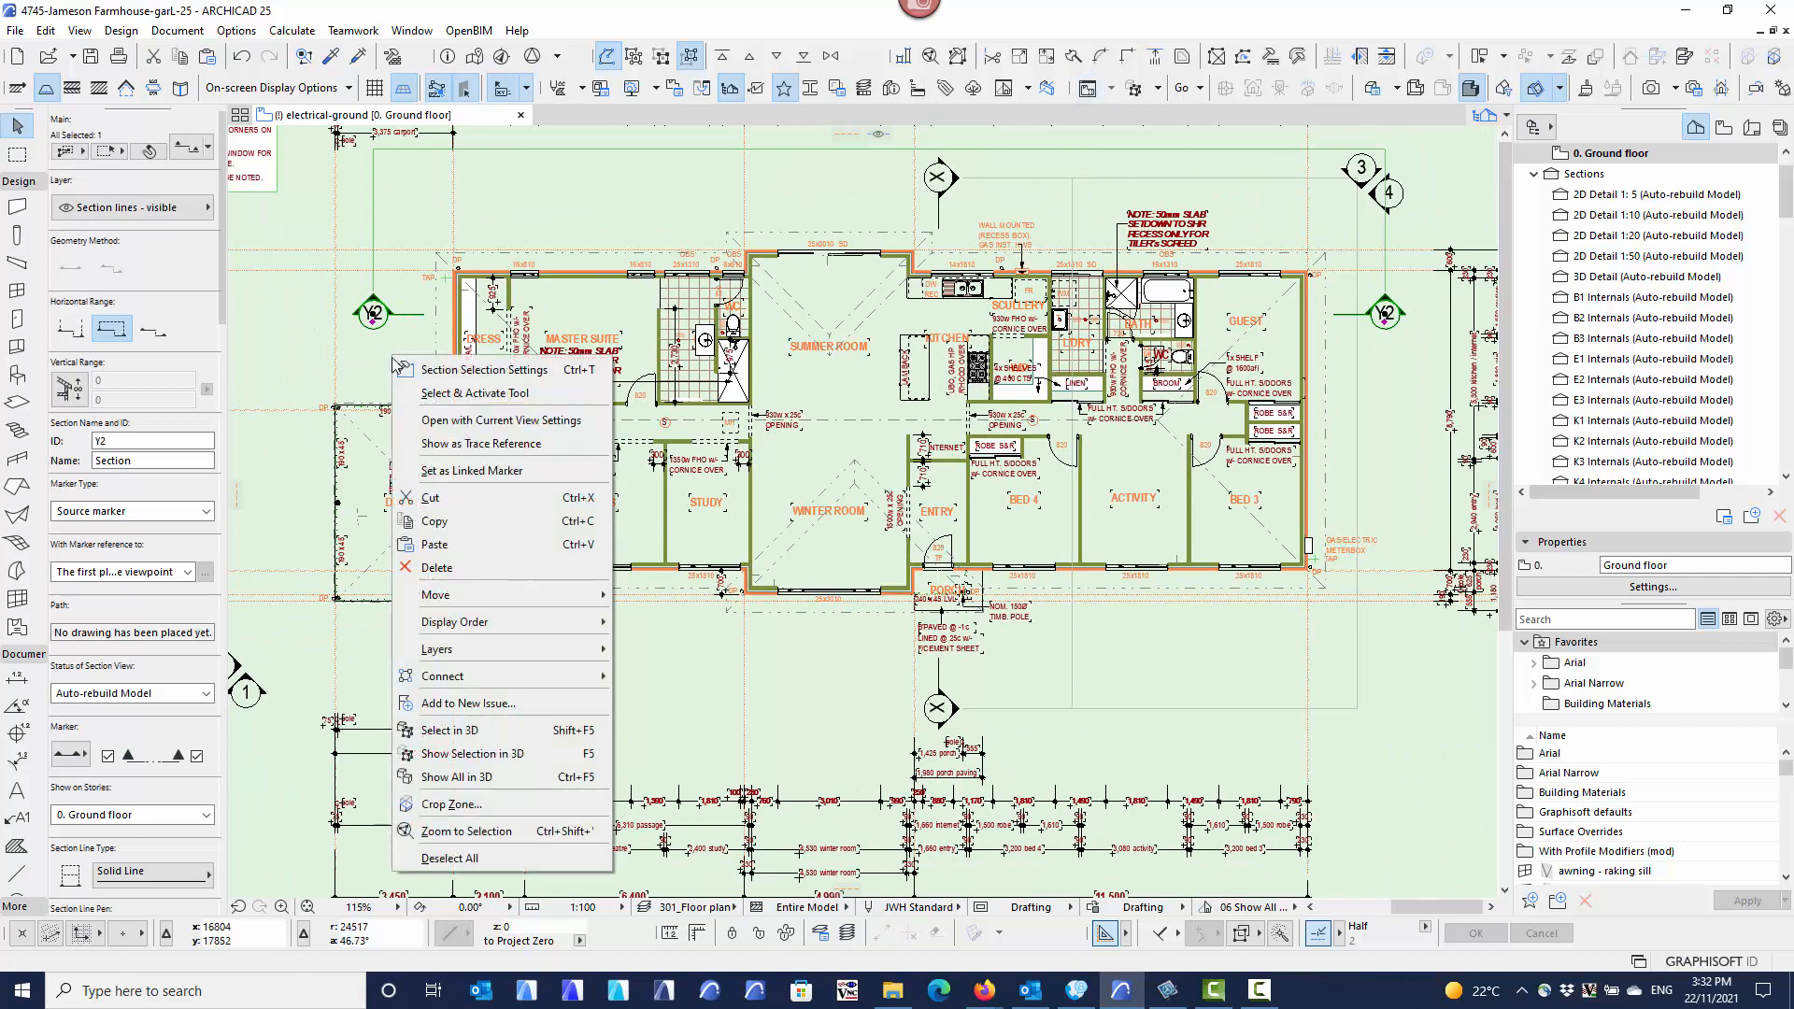
pyautogui.click(444, 422)
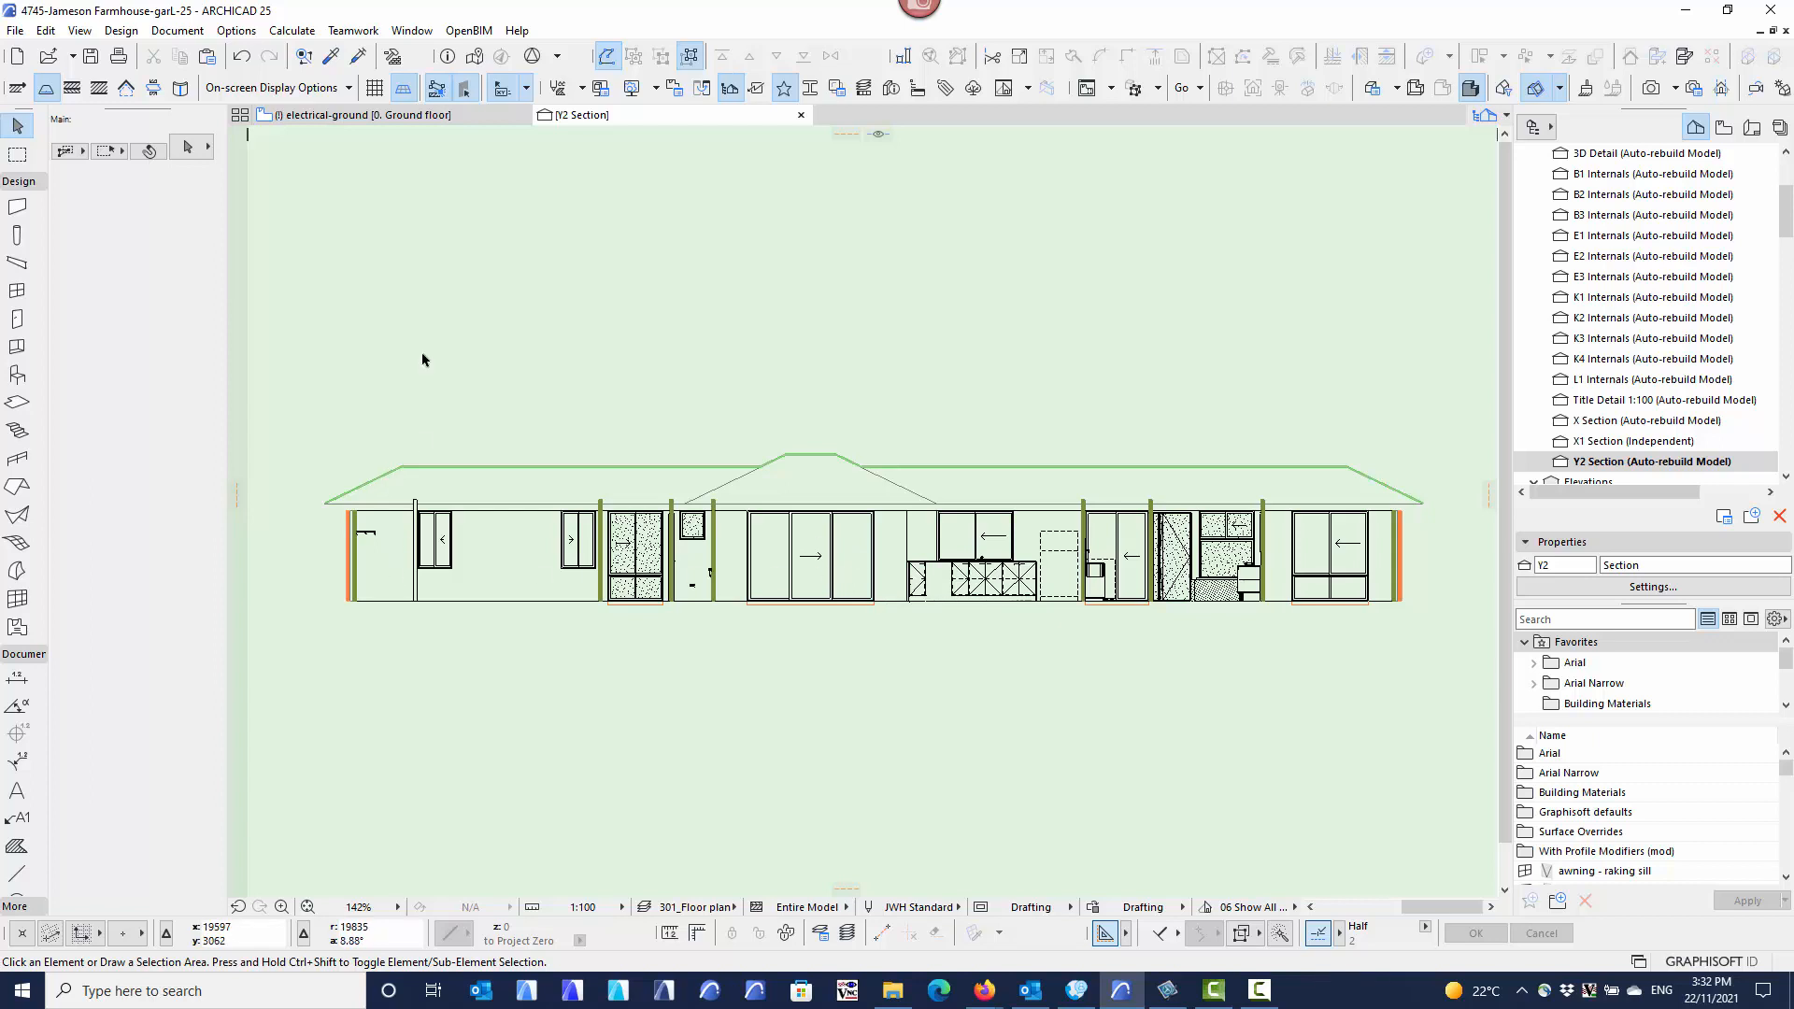
# In the project's Legacy preferences, turn off hiding zones and their associated labels on section-type views.
pyautogui.click(238, 31)
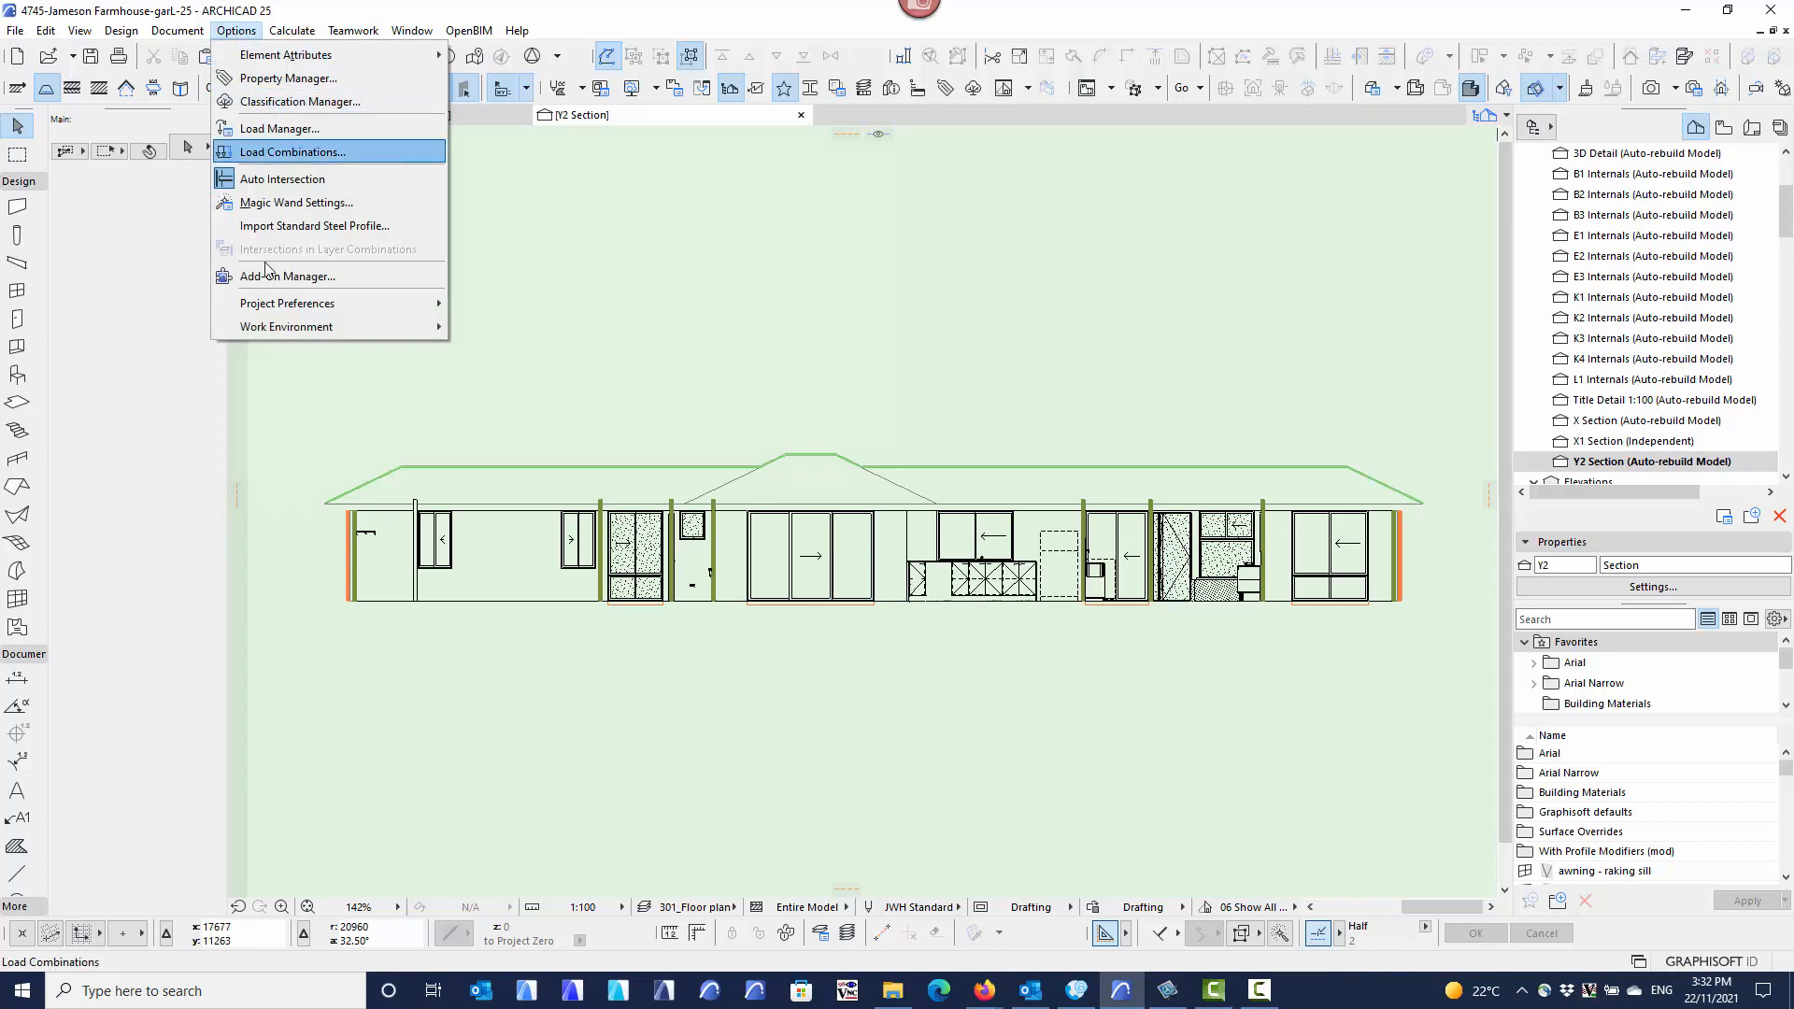
pyautogui.moveTo(294, 309)
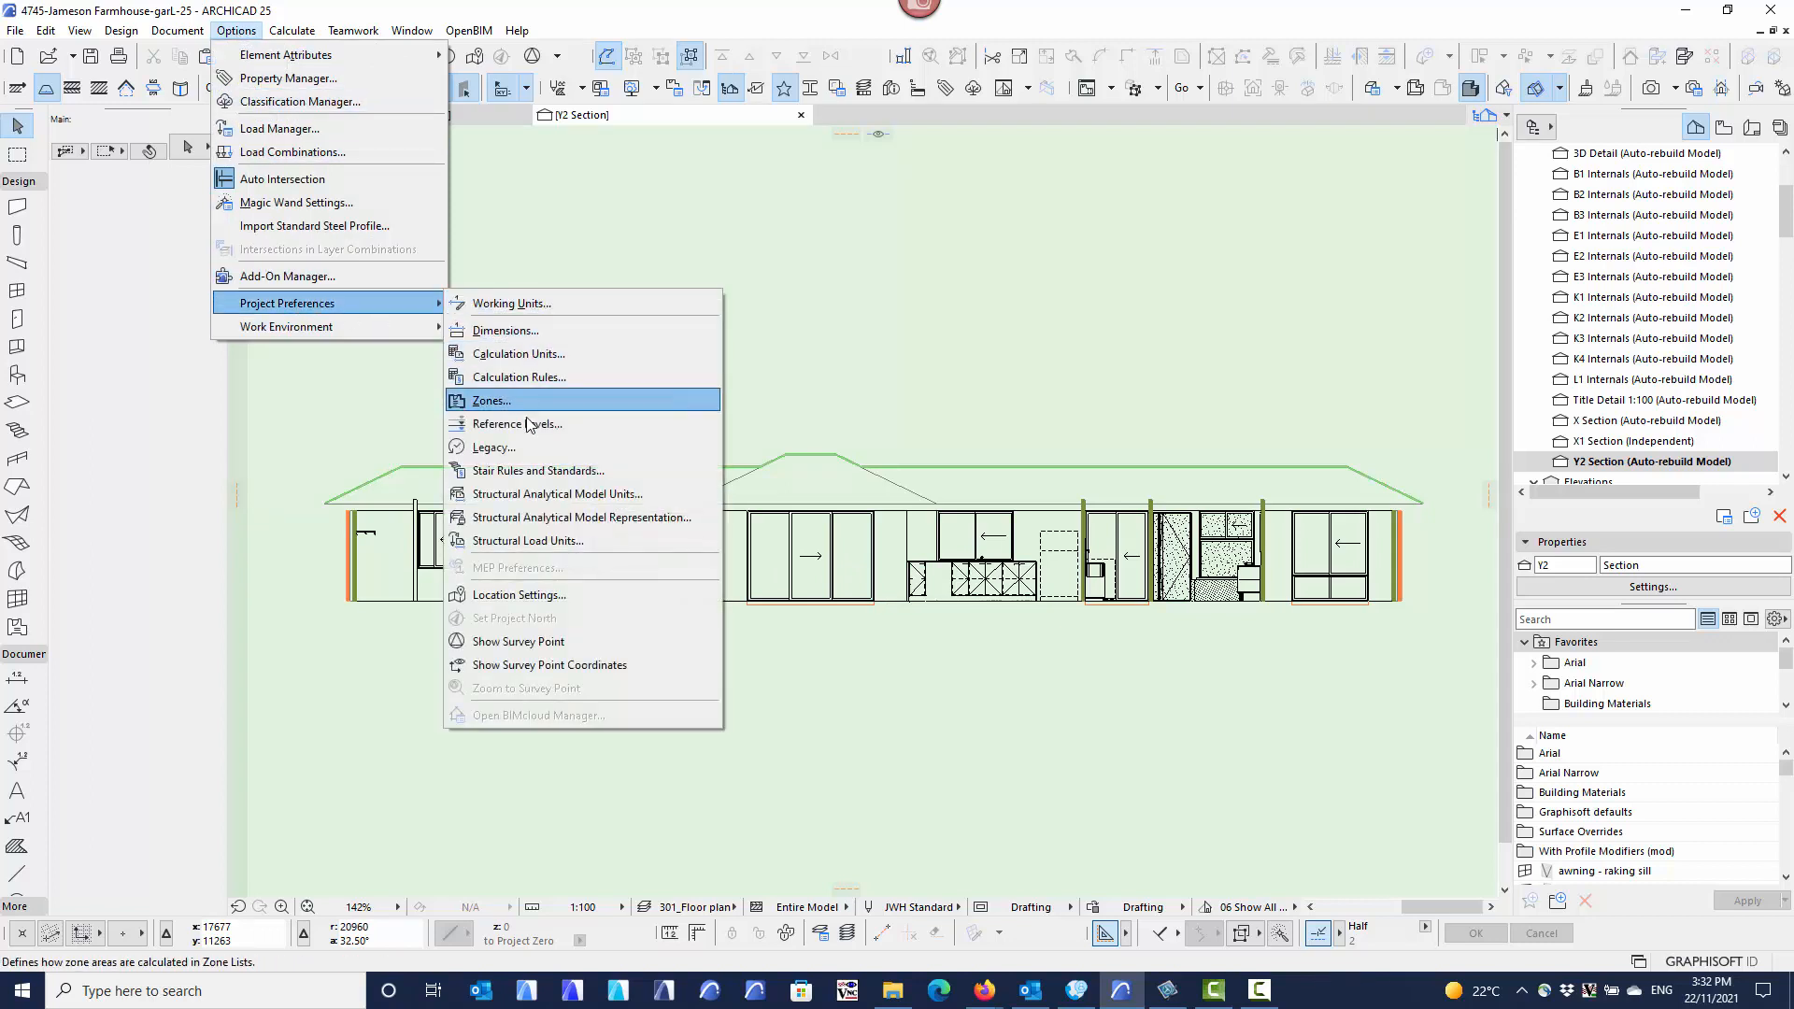
pyautogui.click(528, 452)
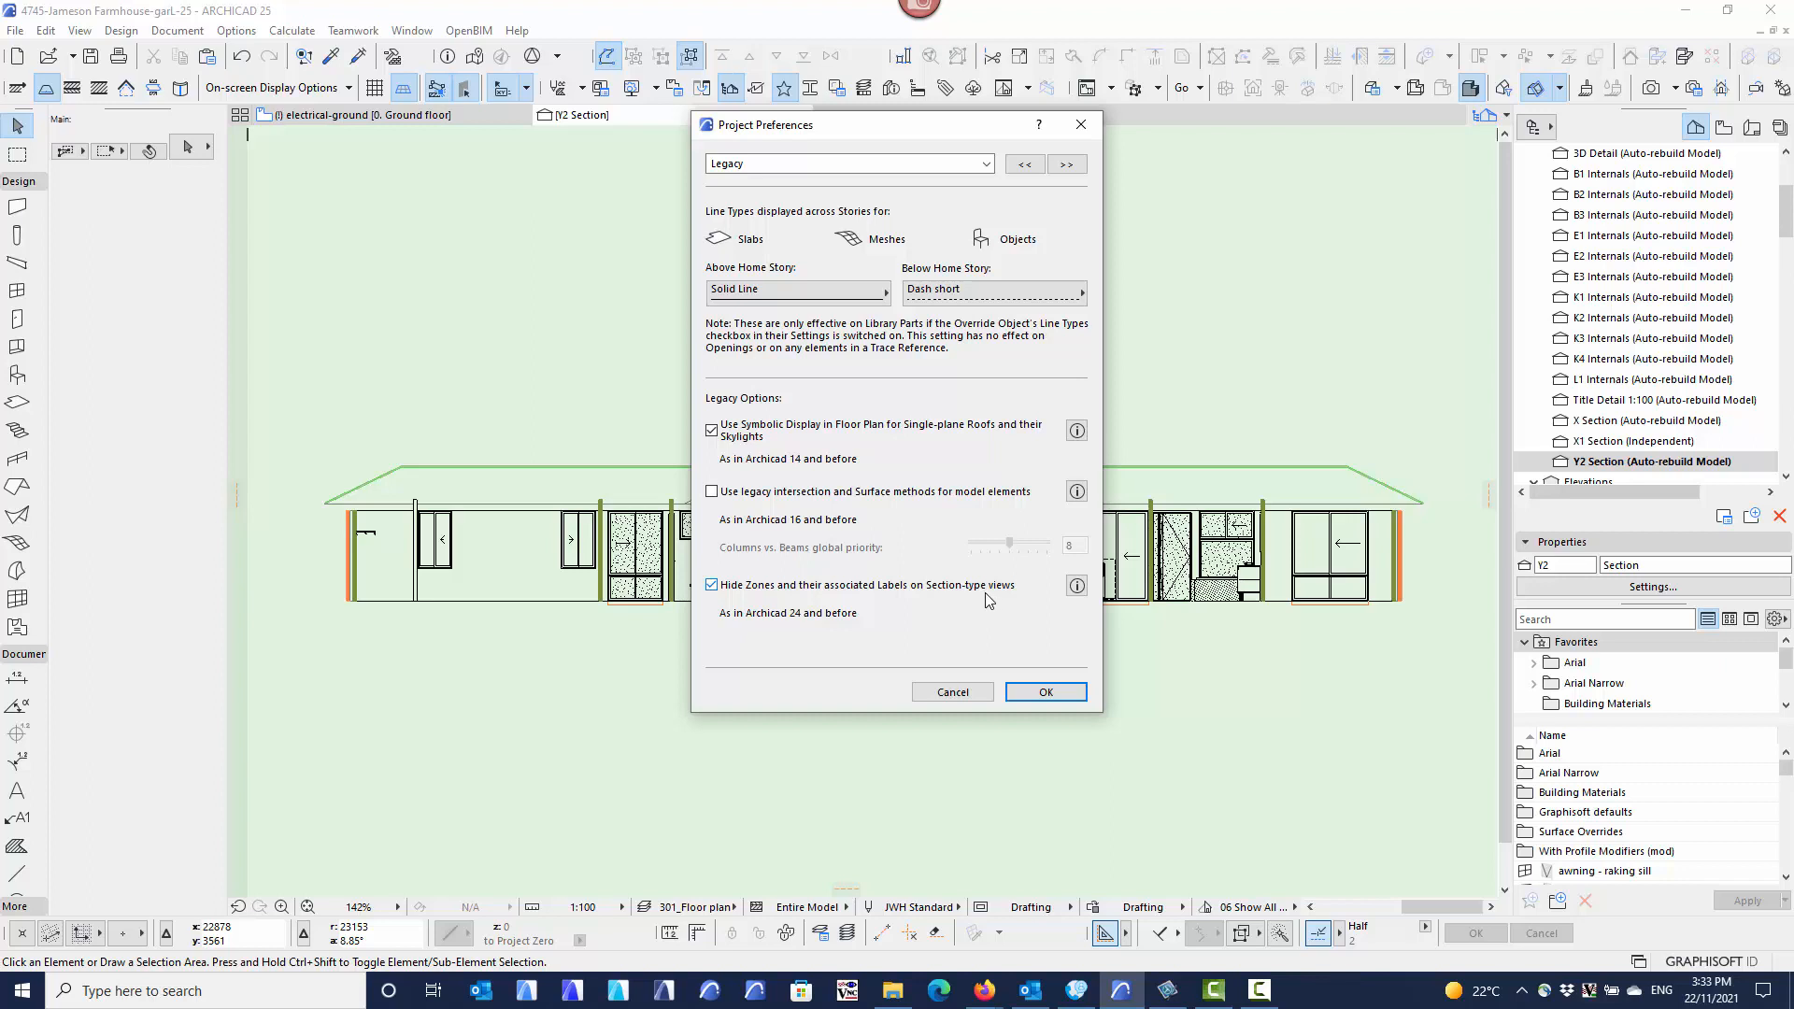
pyautogui.click(713, 586)
pyautogui.click(1041, 694)
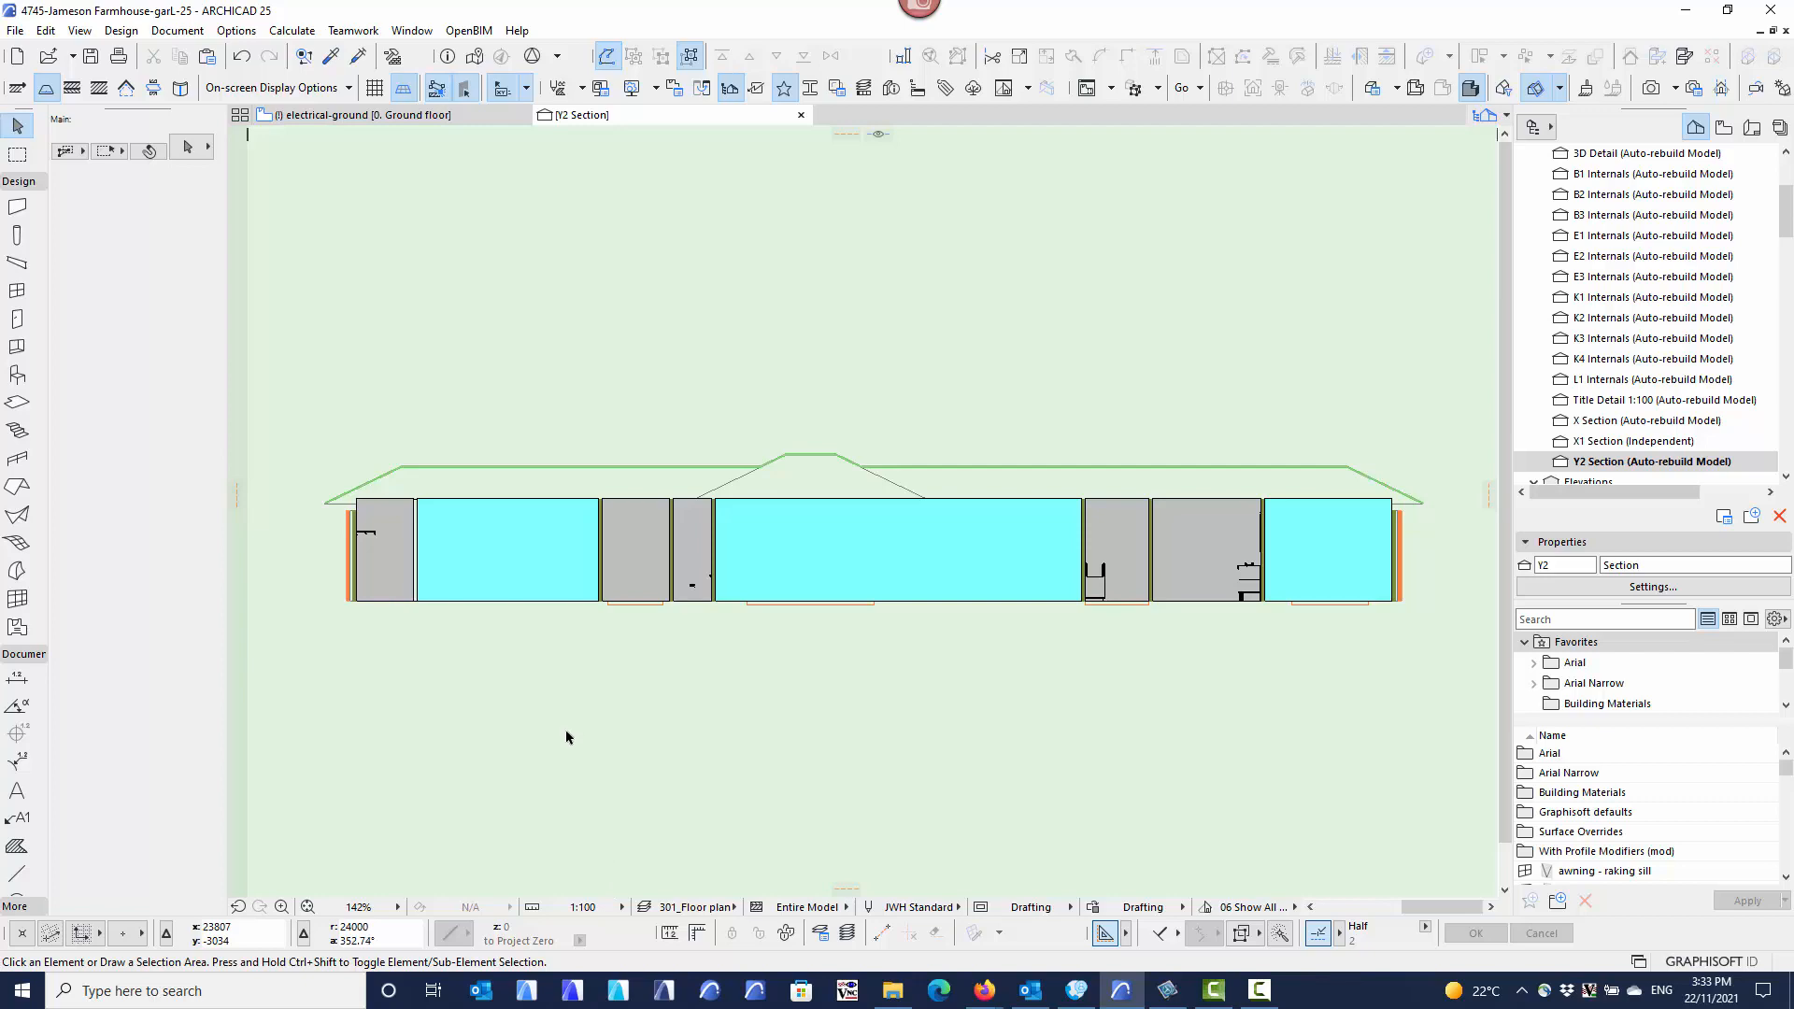
# Review the visibility of the Zones, quantities layer across the layer combinations, including 301_Floor plan.
pyautogui.click(649, 909)
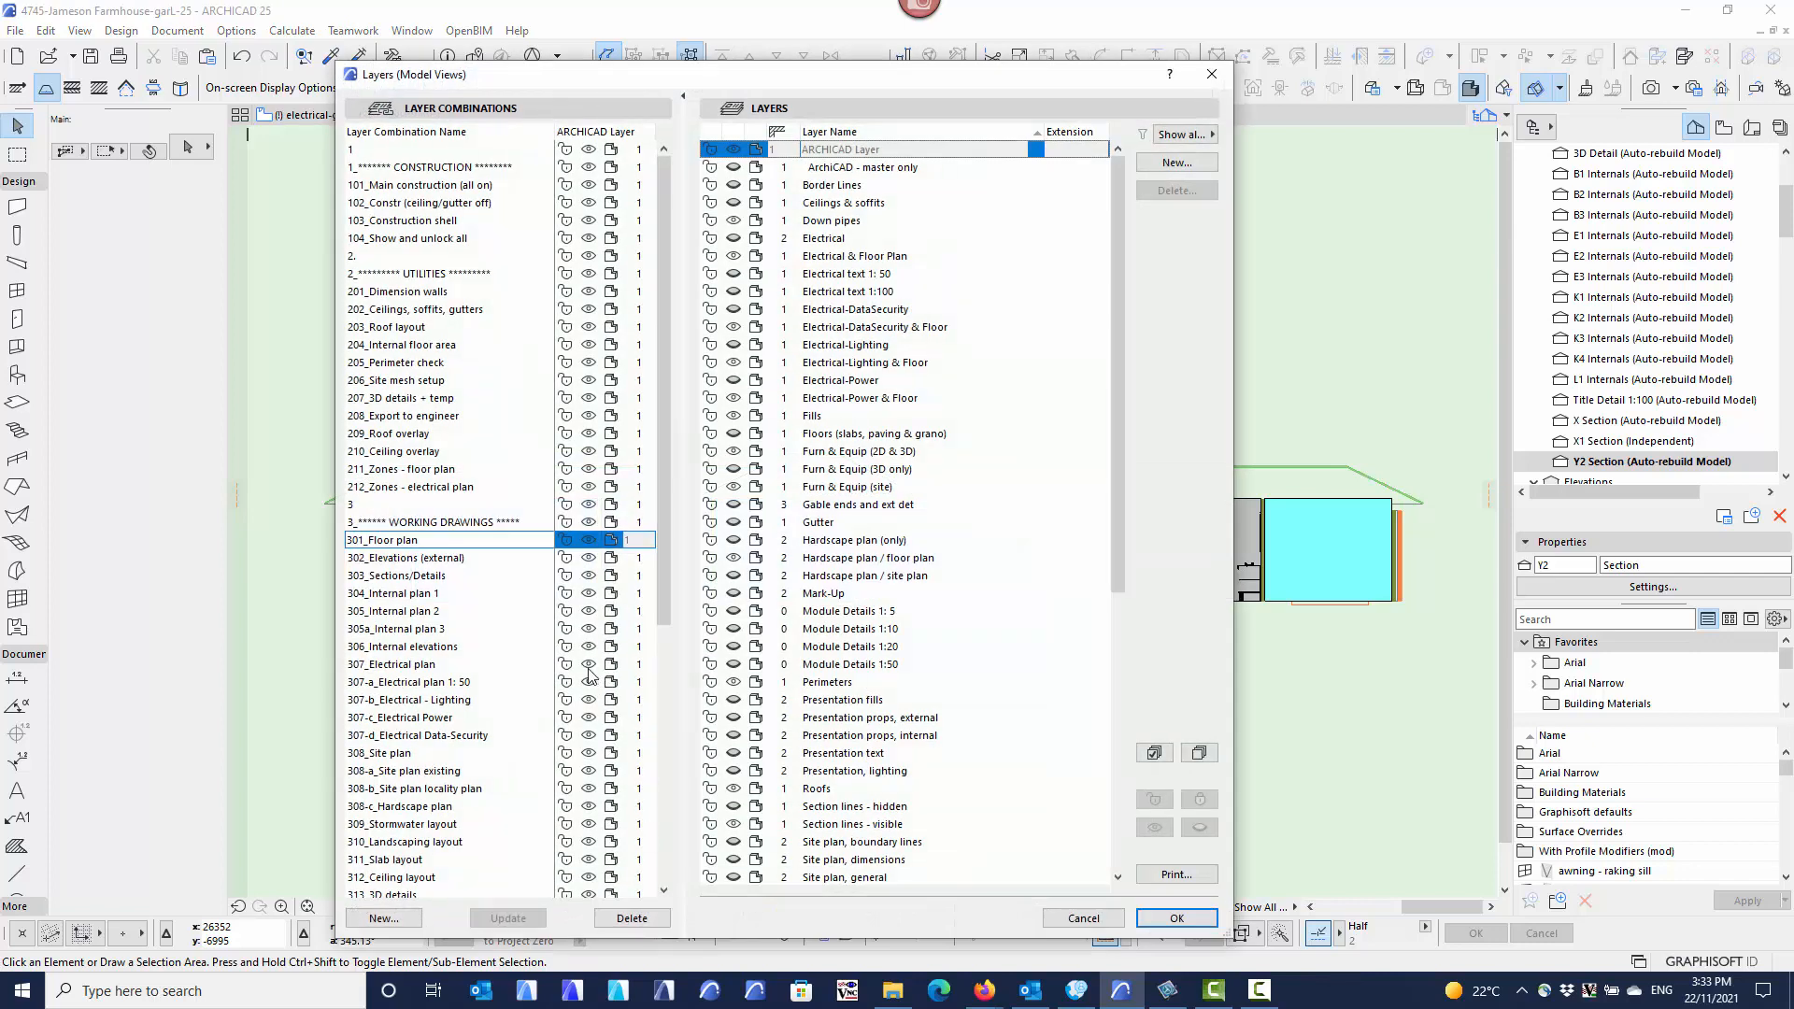
pyautogui.moveTo(1113, 317); pyautogui.dragTo(1114, 604)
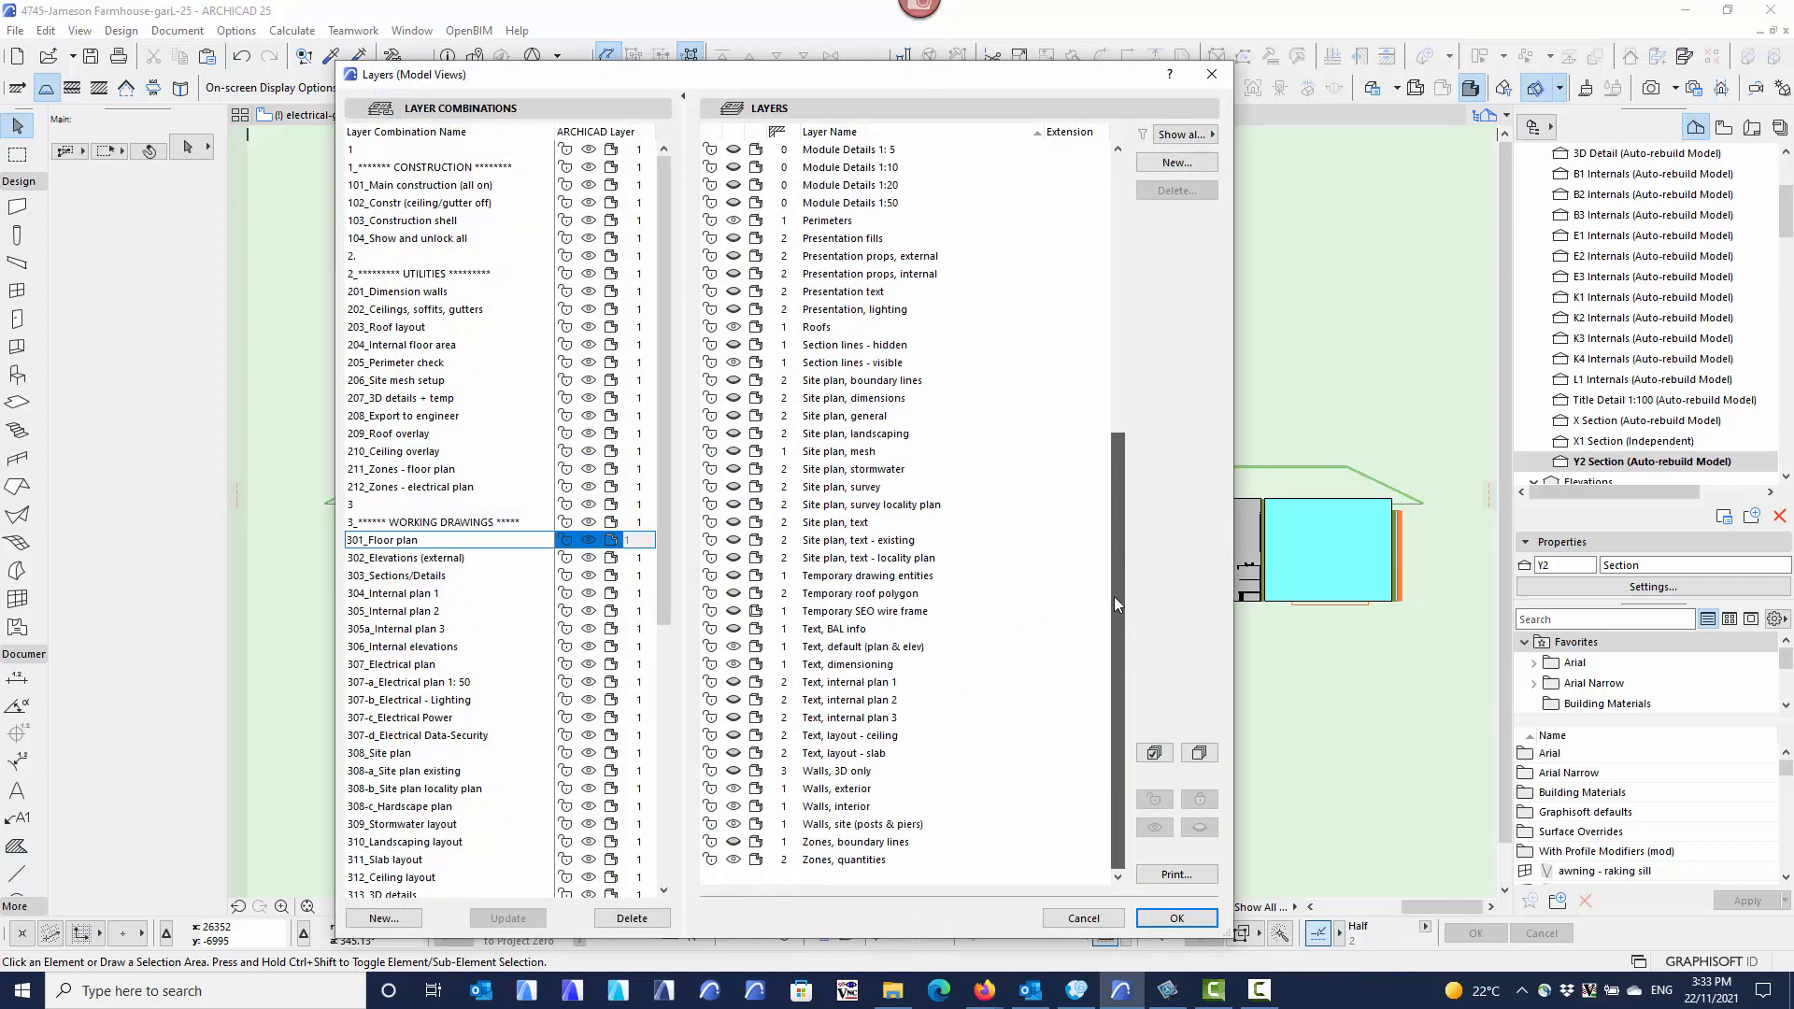
pyautogui.click(852, 862)
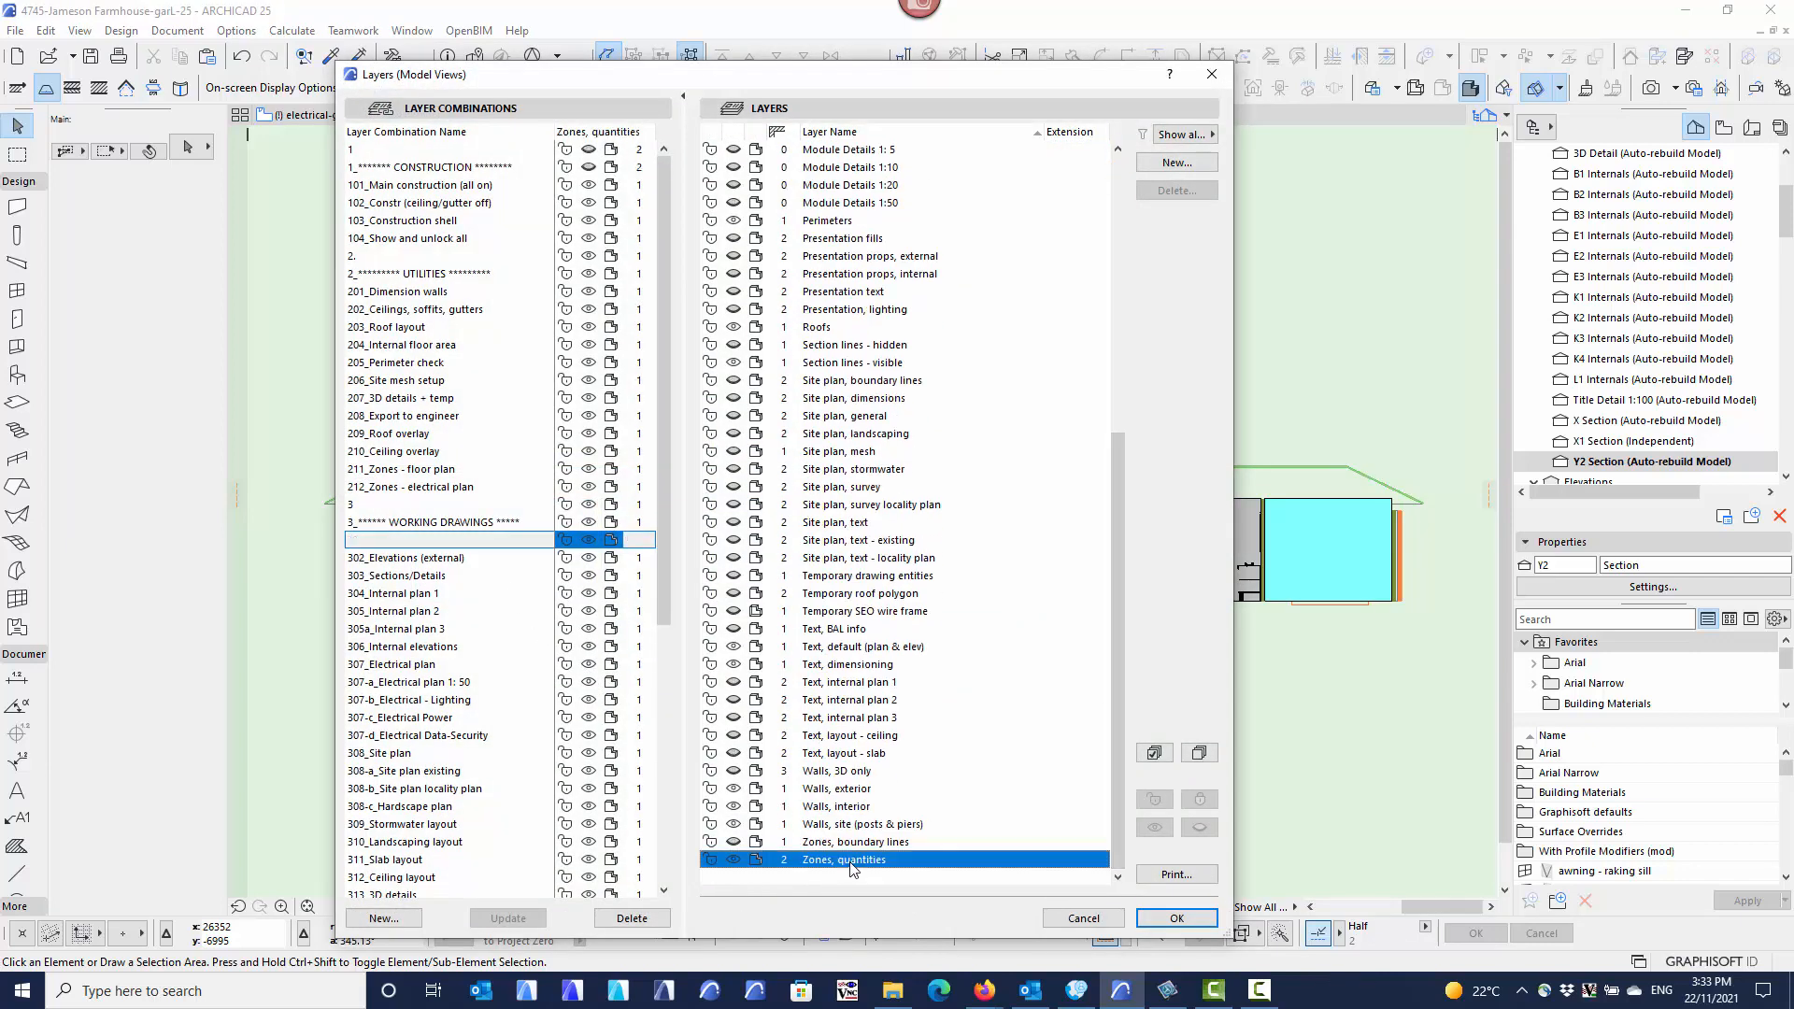
pyautogui.click(853, 862)
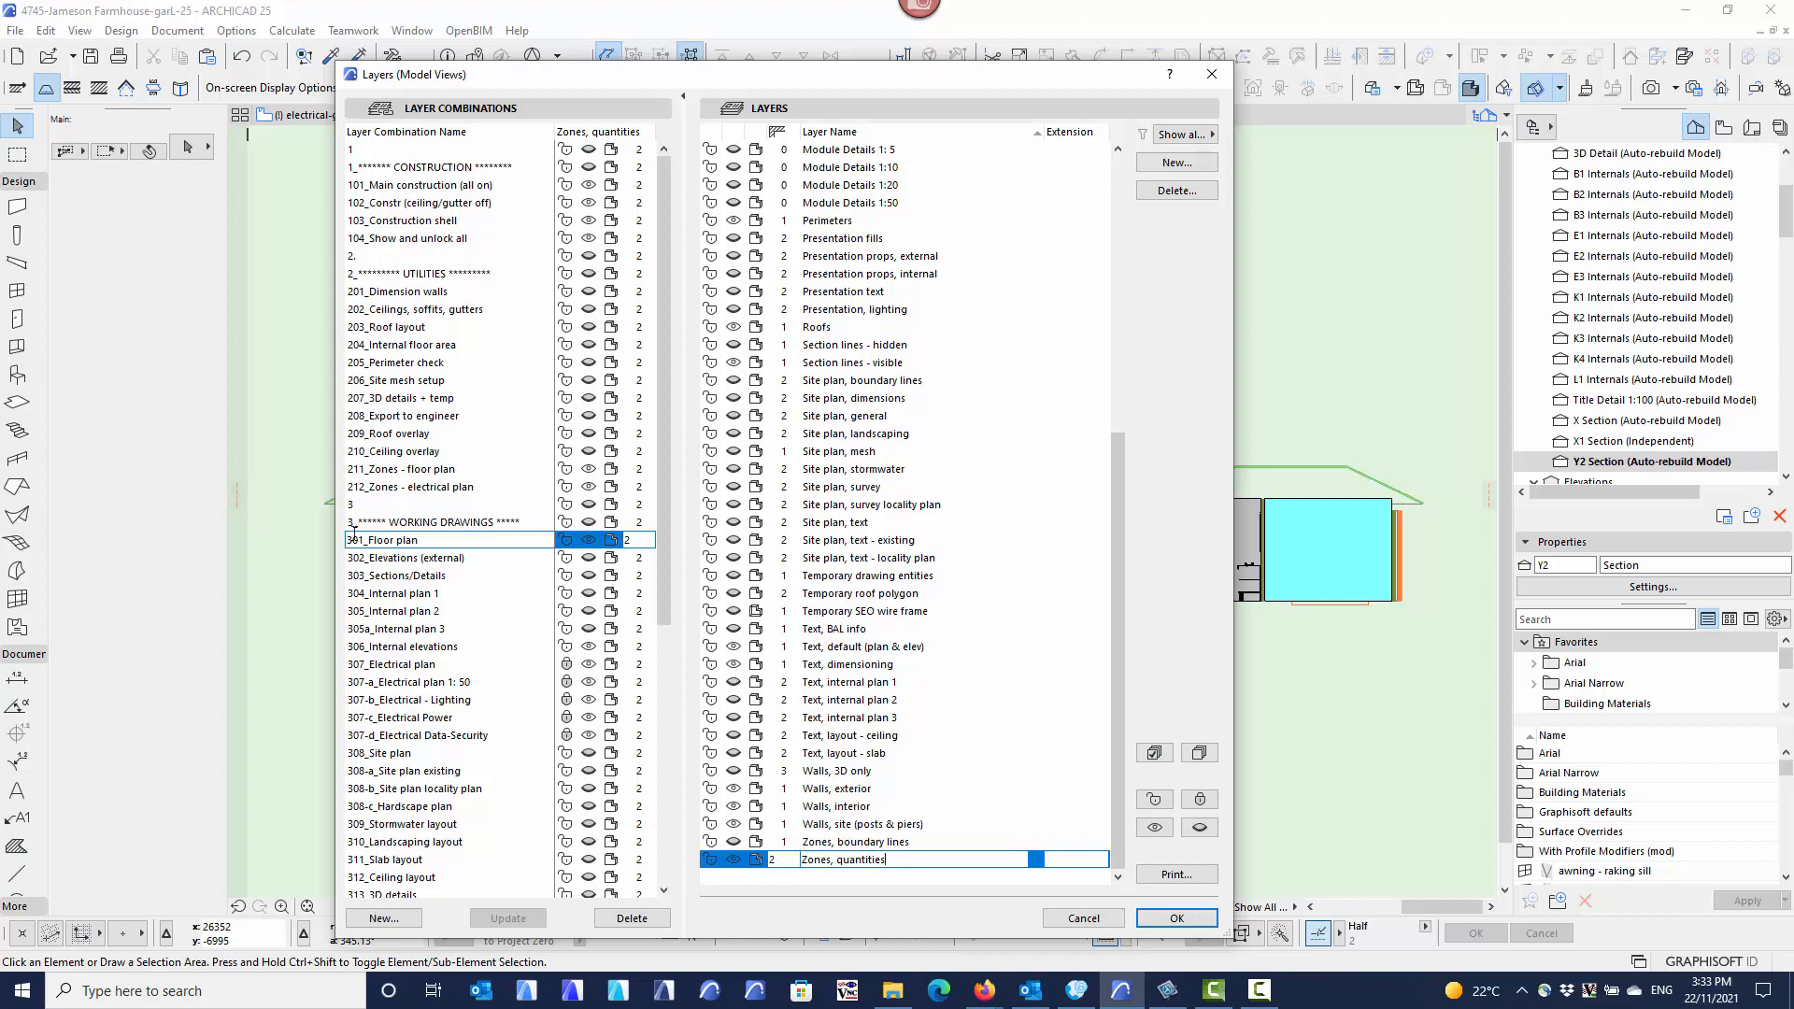
pyautogui.click(591, 540)
pyautogui.scroll(-6, 585, 707)
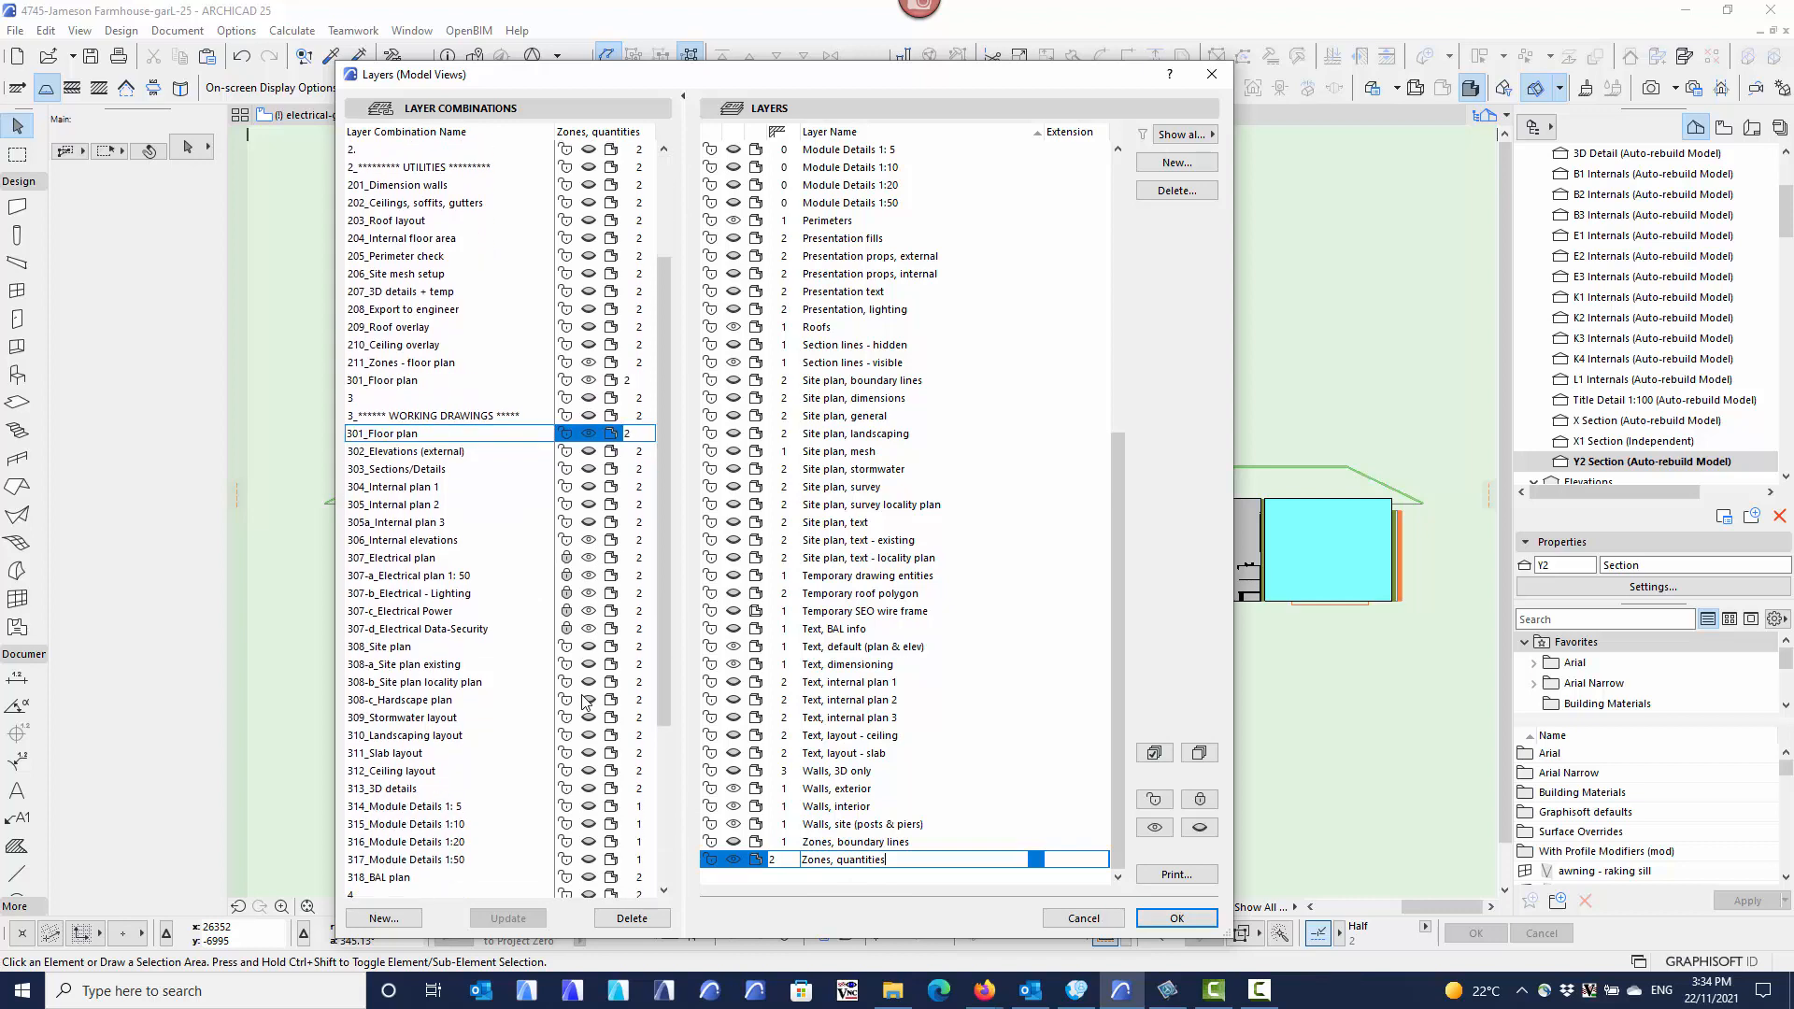
pyautogui.scroll(-2, 585, 699)
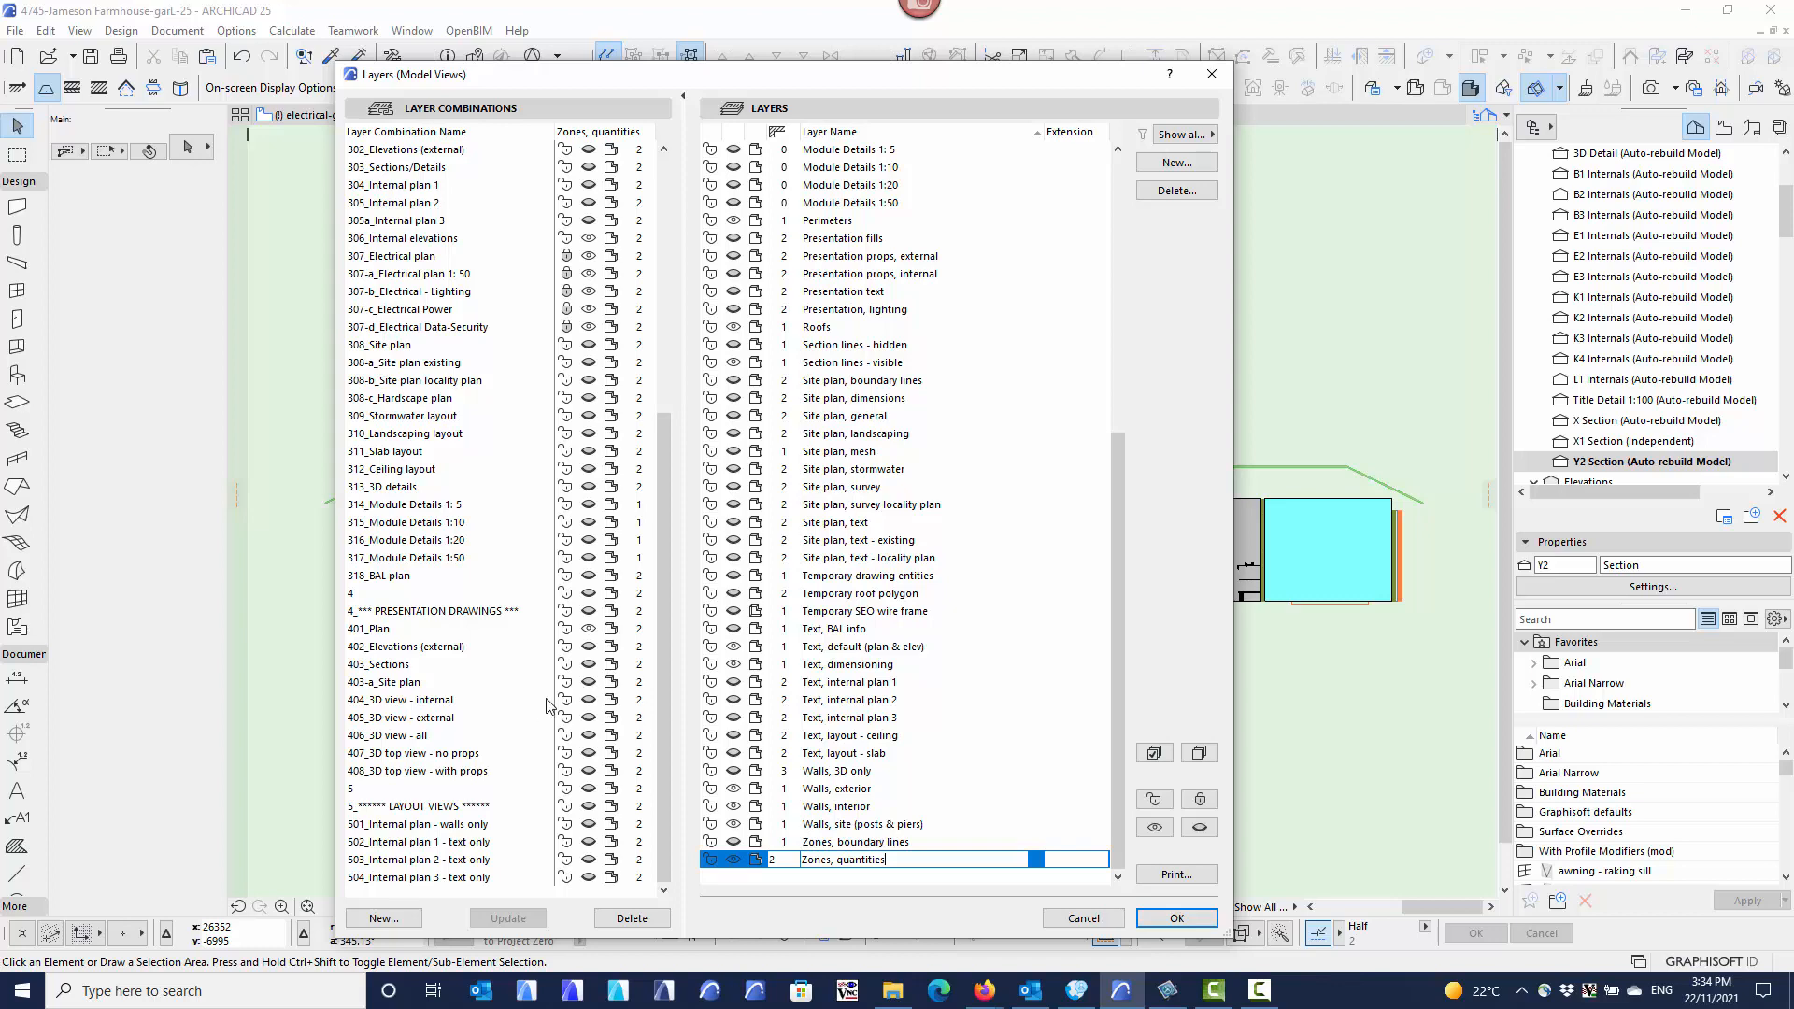
pyautogui.scroll(2, 609, 772)
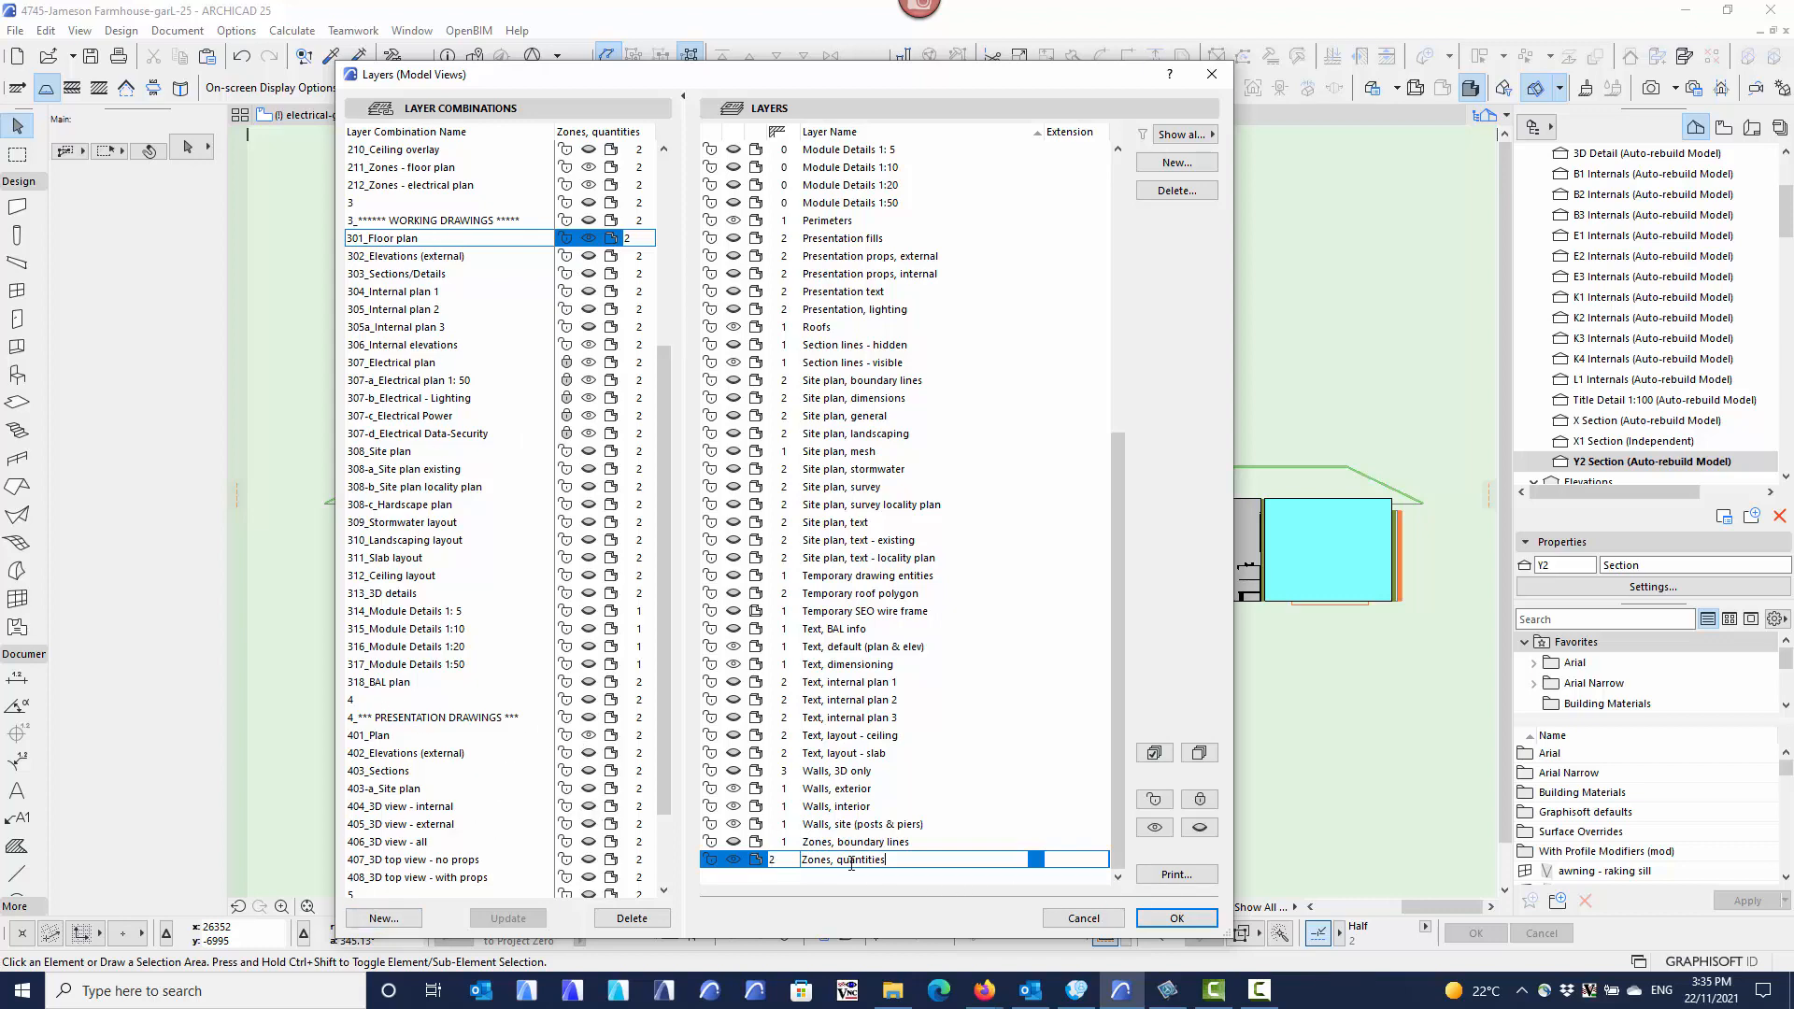
pyautogui.click(1177, 918)
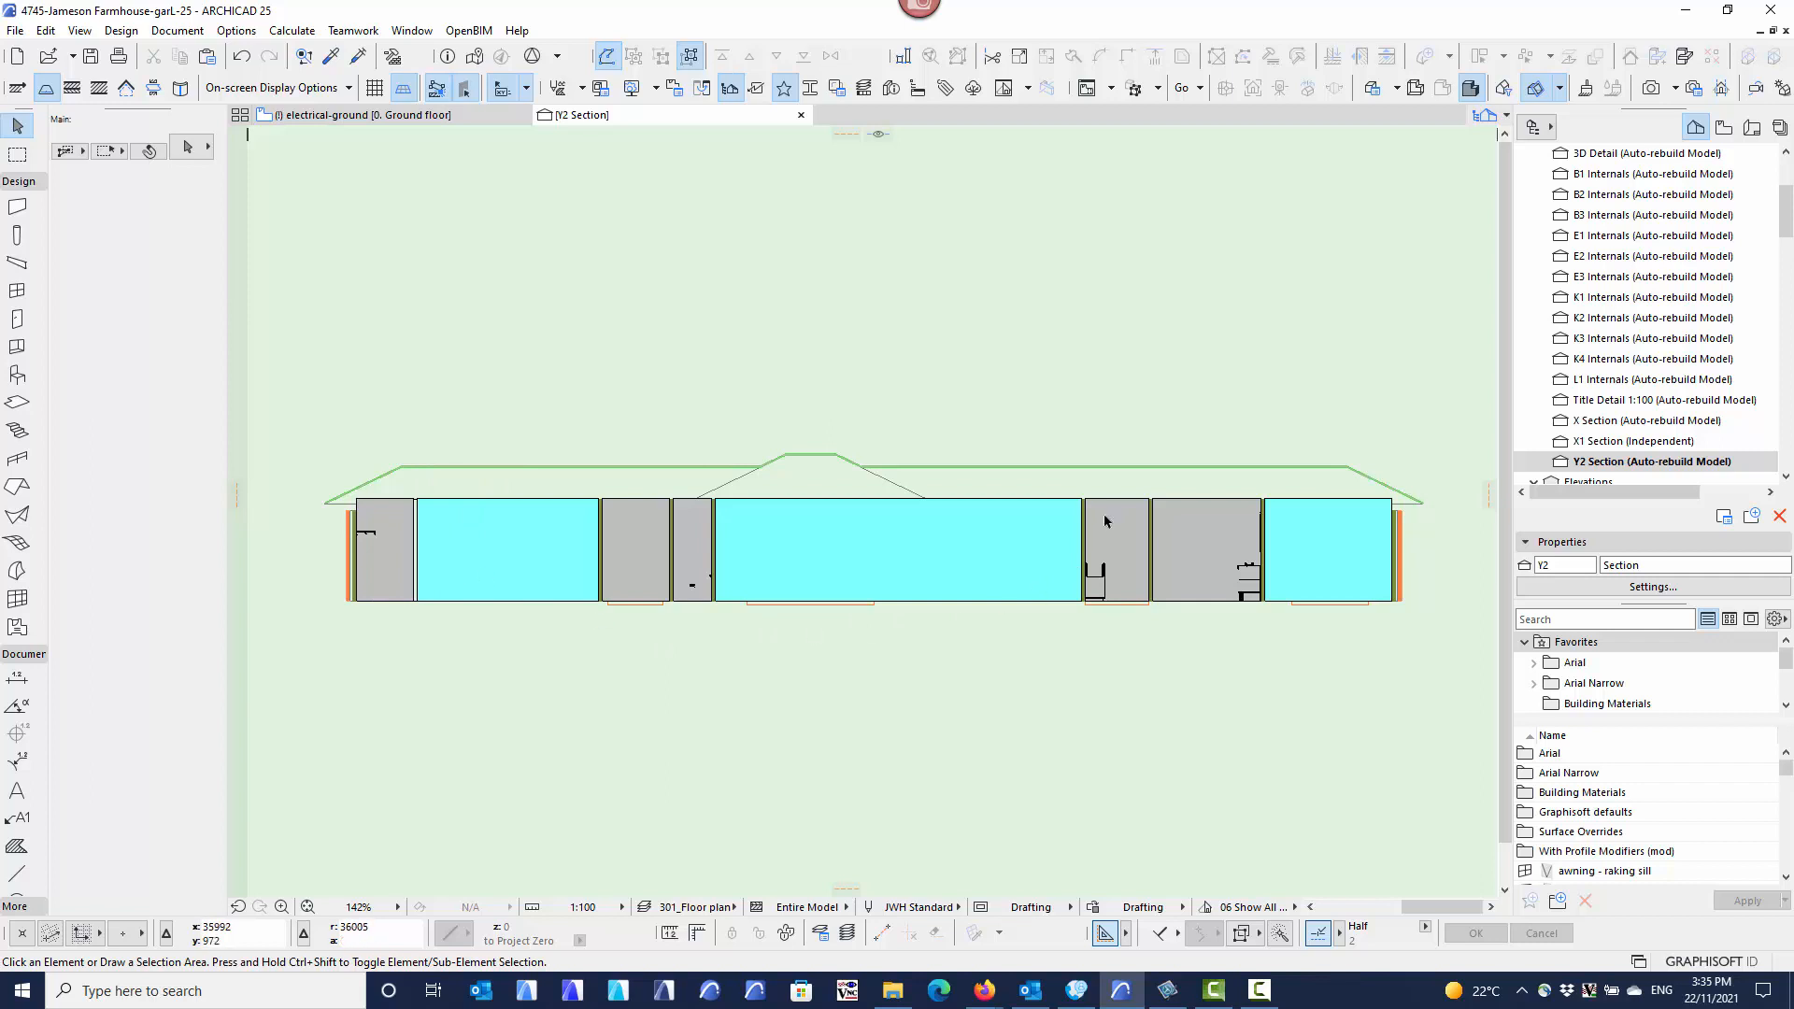
# Compare the Y2 section in the 303_Sections/Details and 301_Floor plan layer combinations.
pyautogui.click(696, 907)
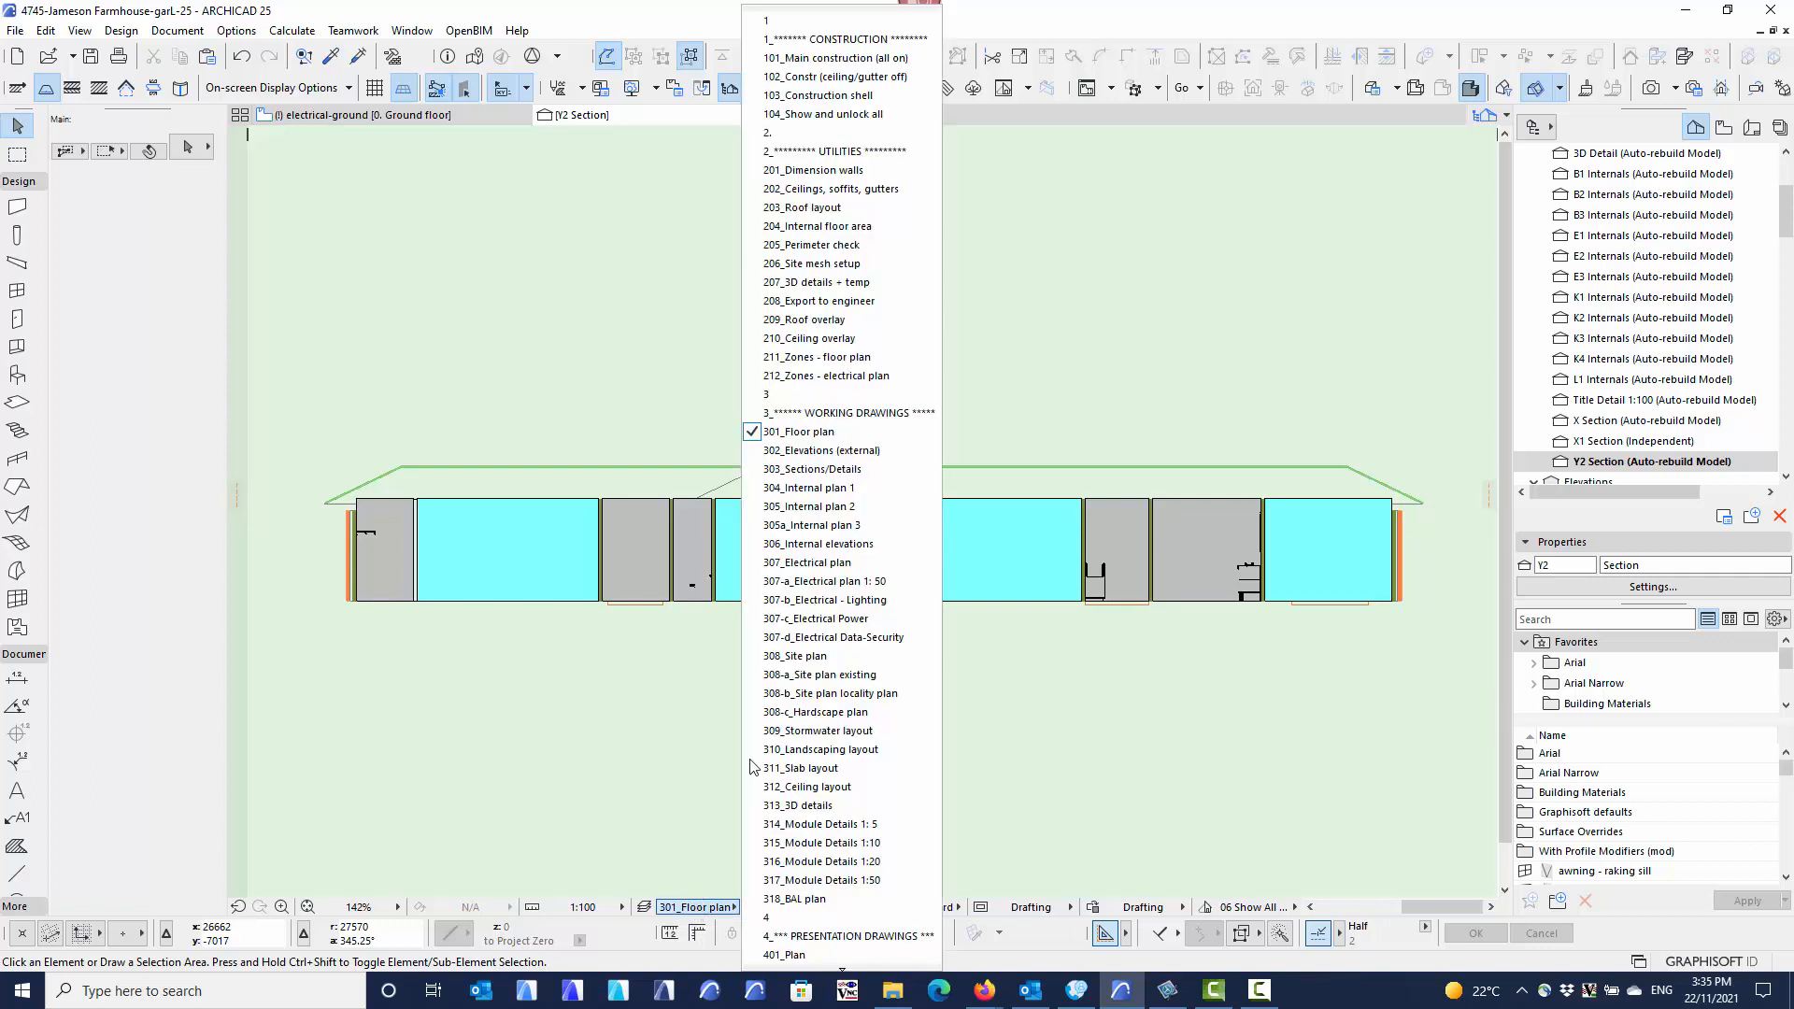
pyautogui.click(827, 469)
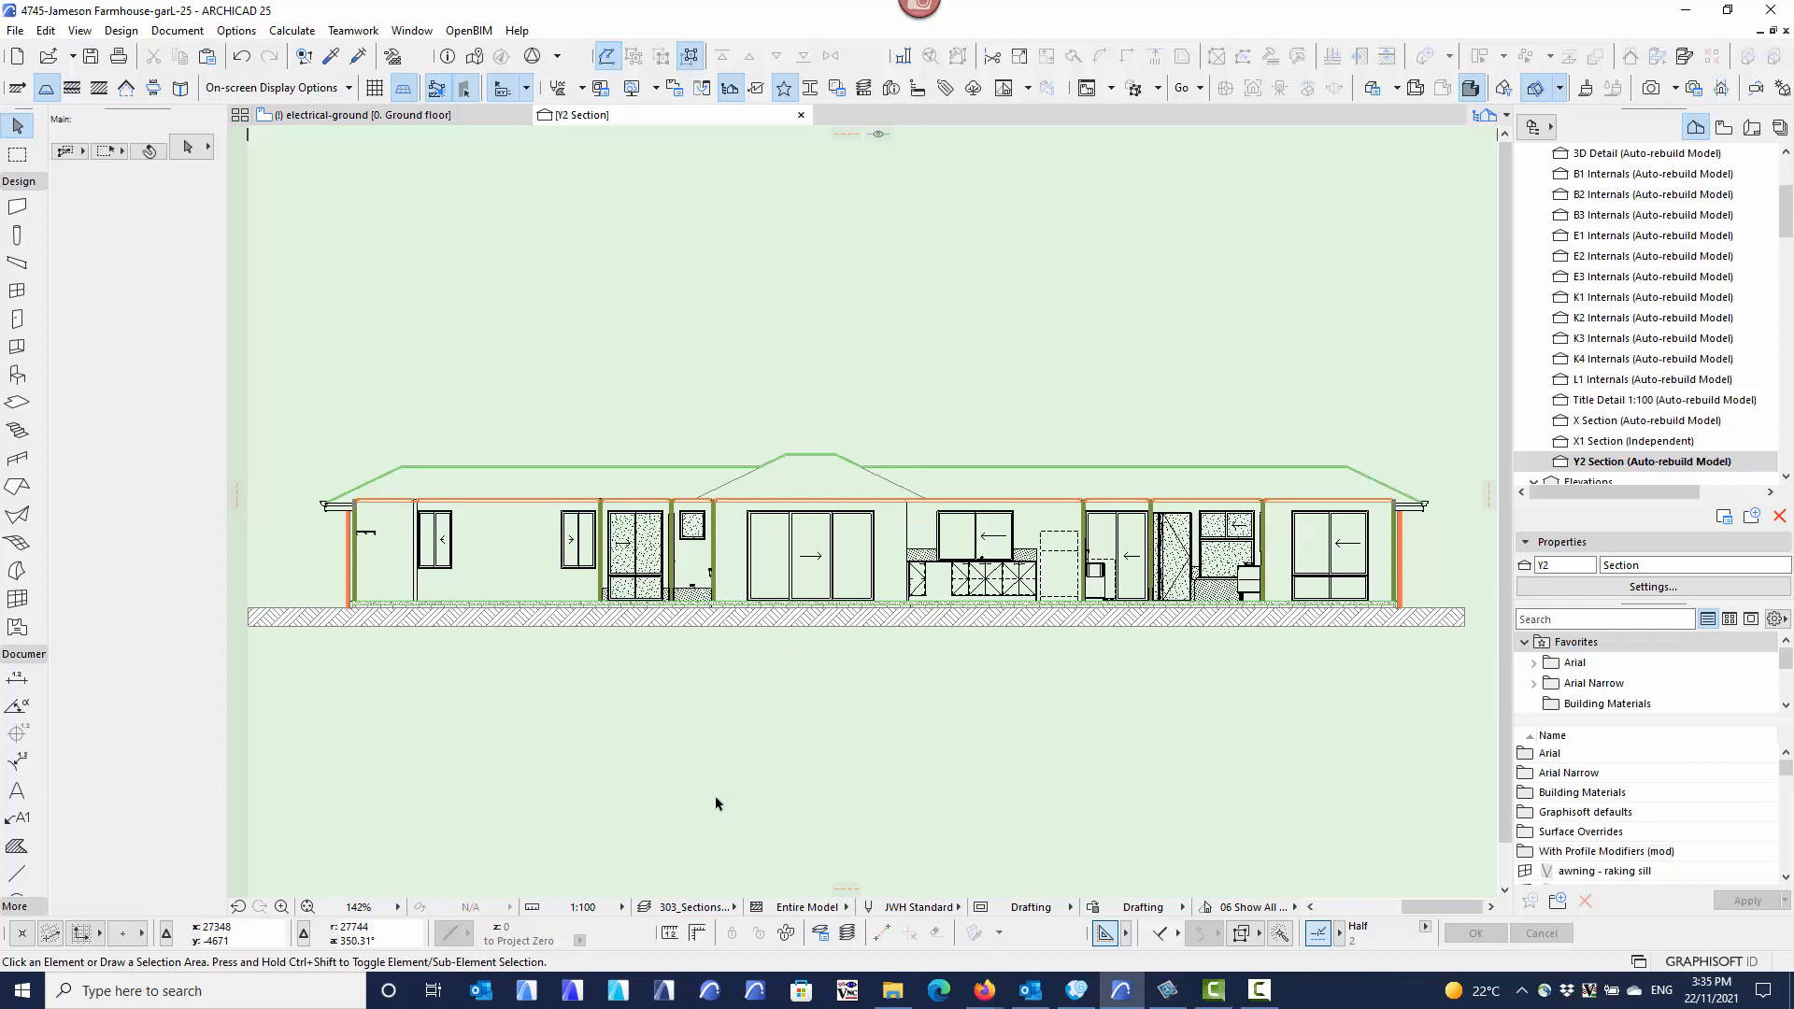
pyautogui.click(683, 908)
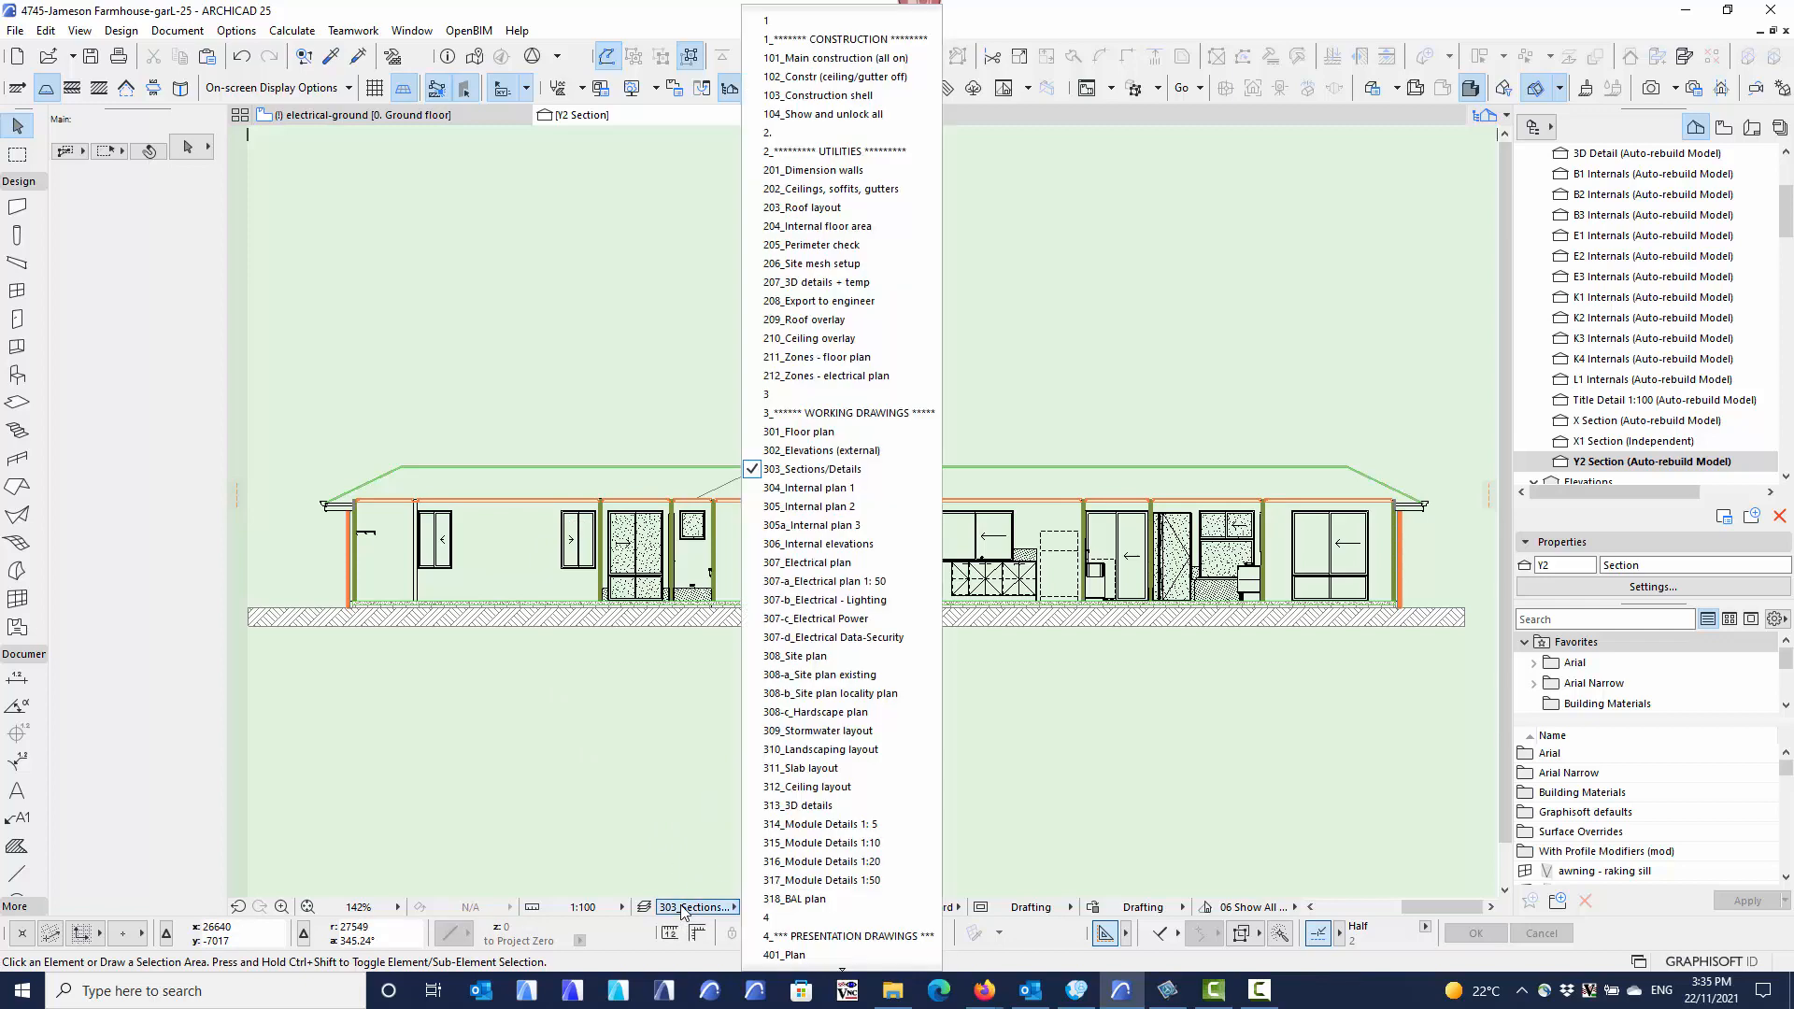
pyautogui.click(800, 436)
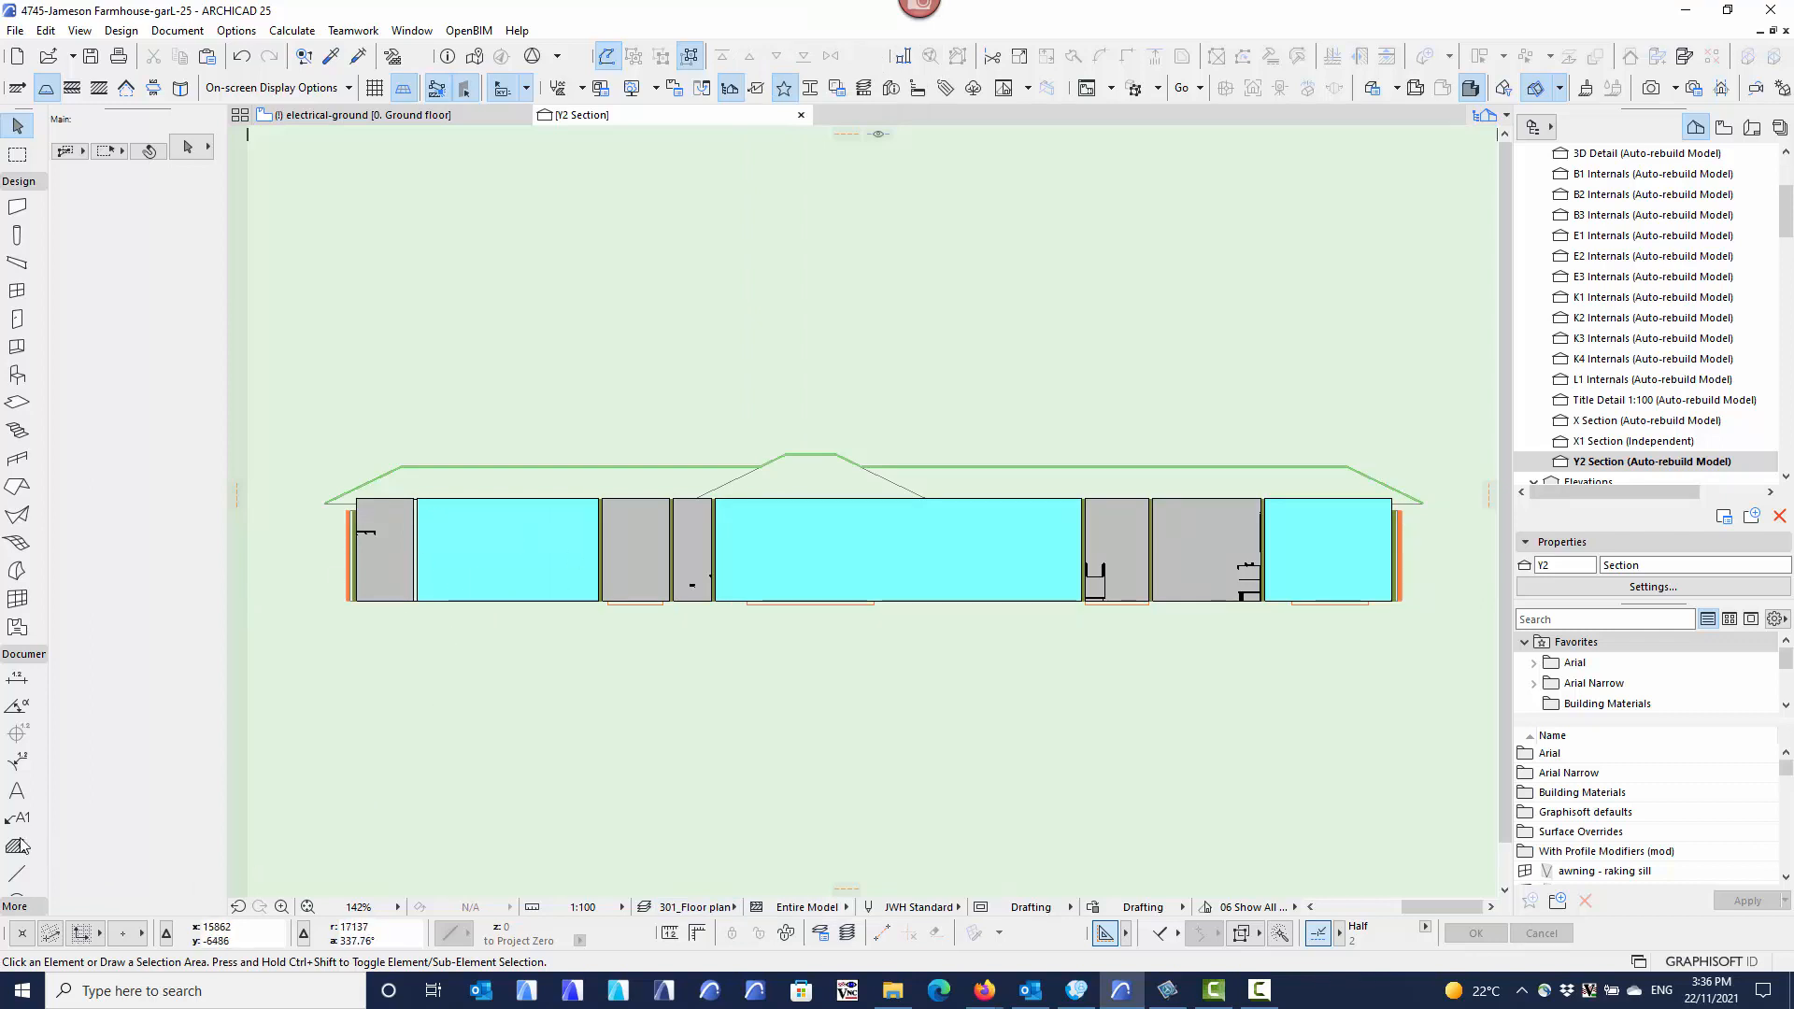
# Select all zones in the Y2 section and attach #Zone Name autotext labels on the Text, default (plan & elev) layer, showing the hidden label layer.
pyautogui.click(17, 627)
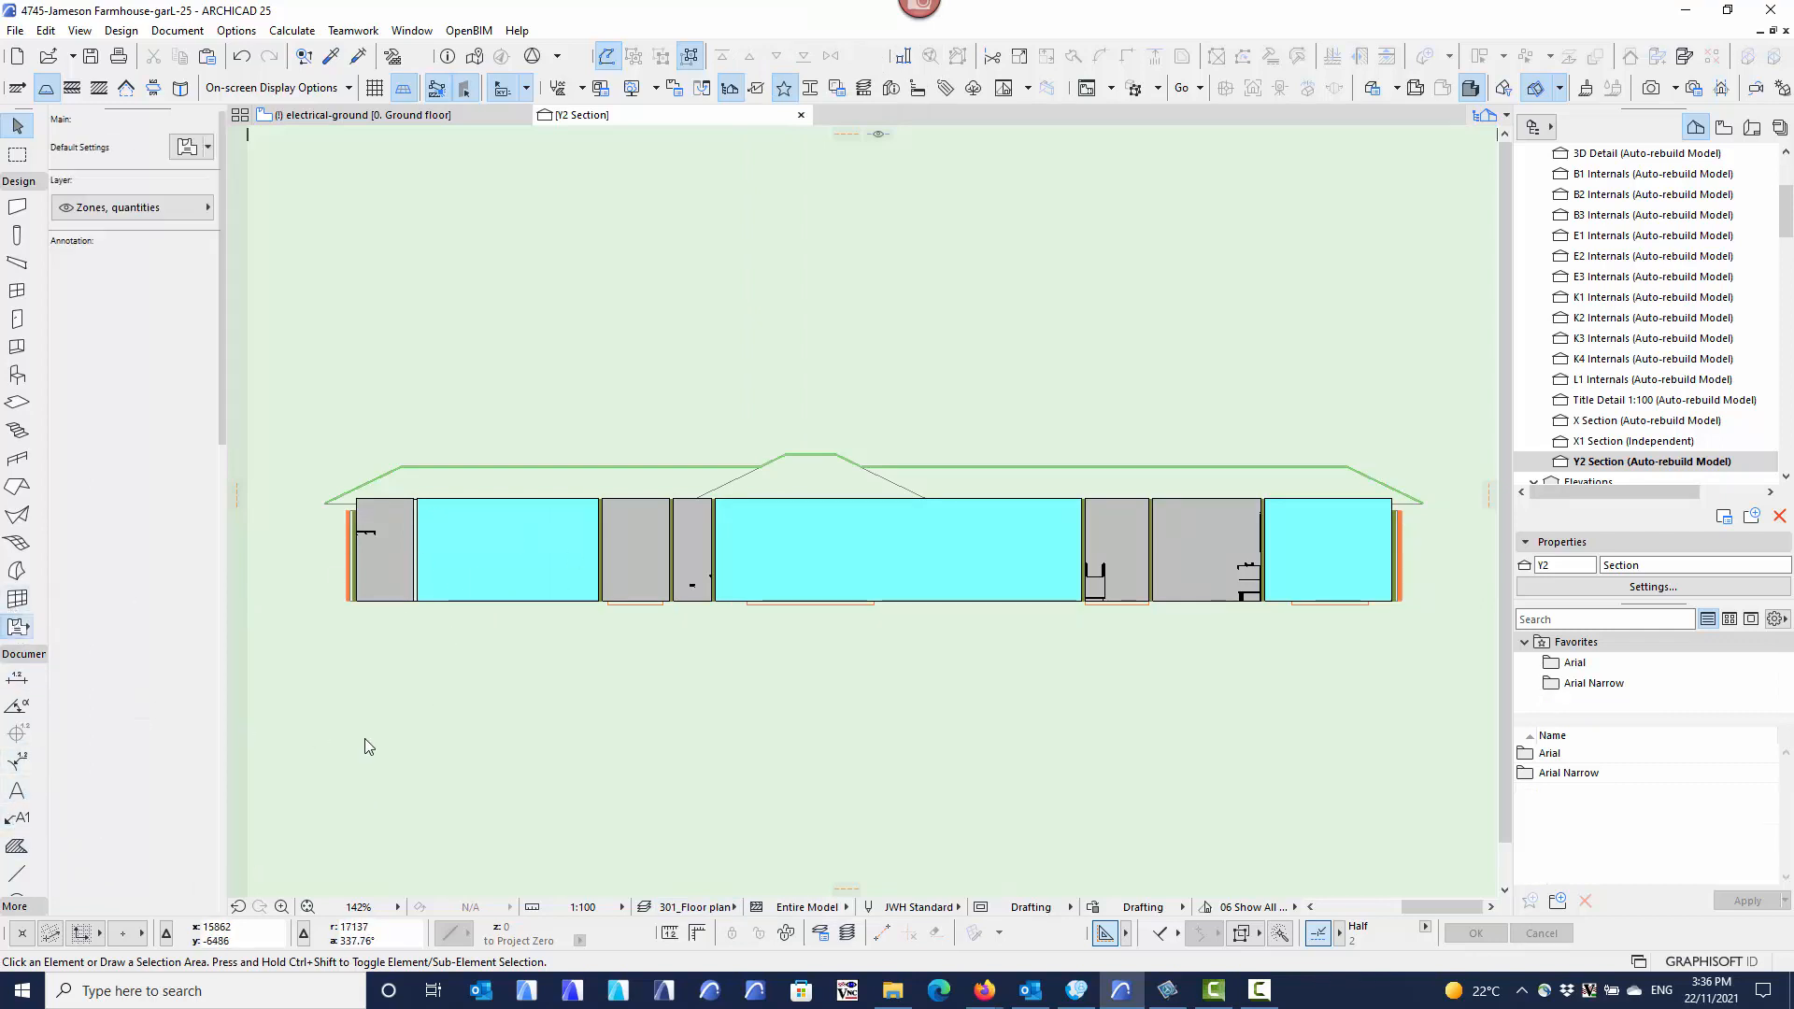
pyautogui.hotkey('ctrl', 'a')
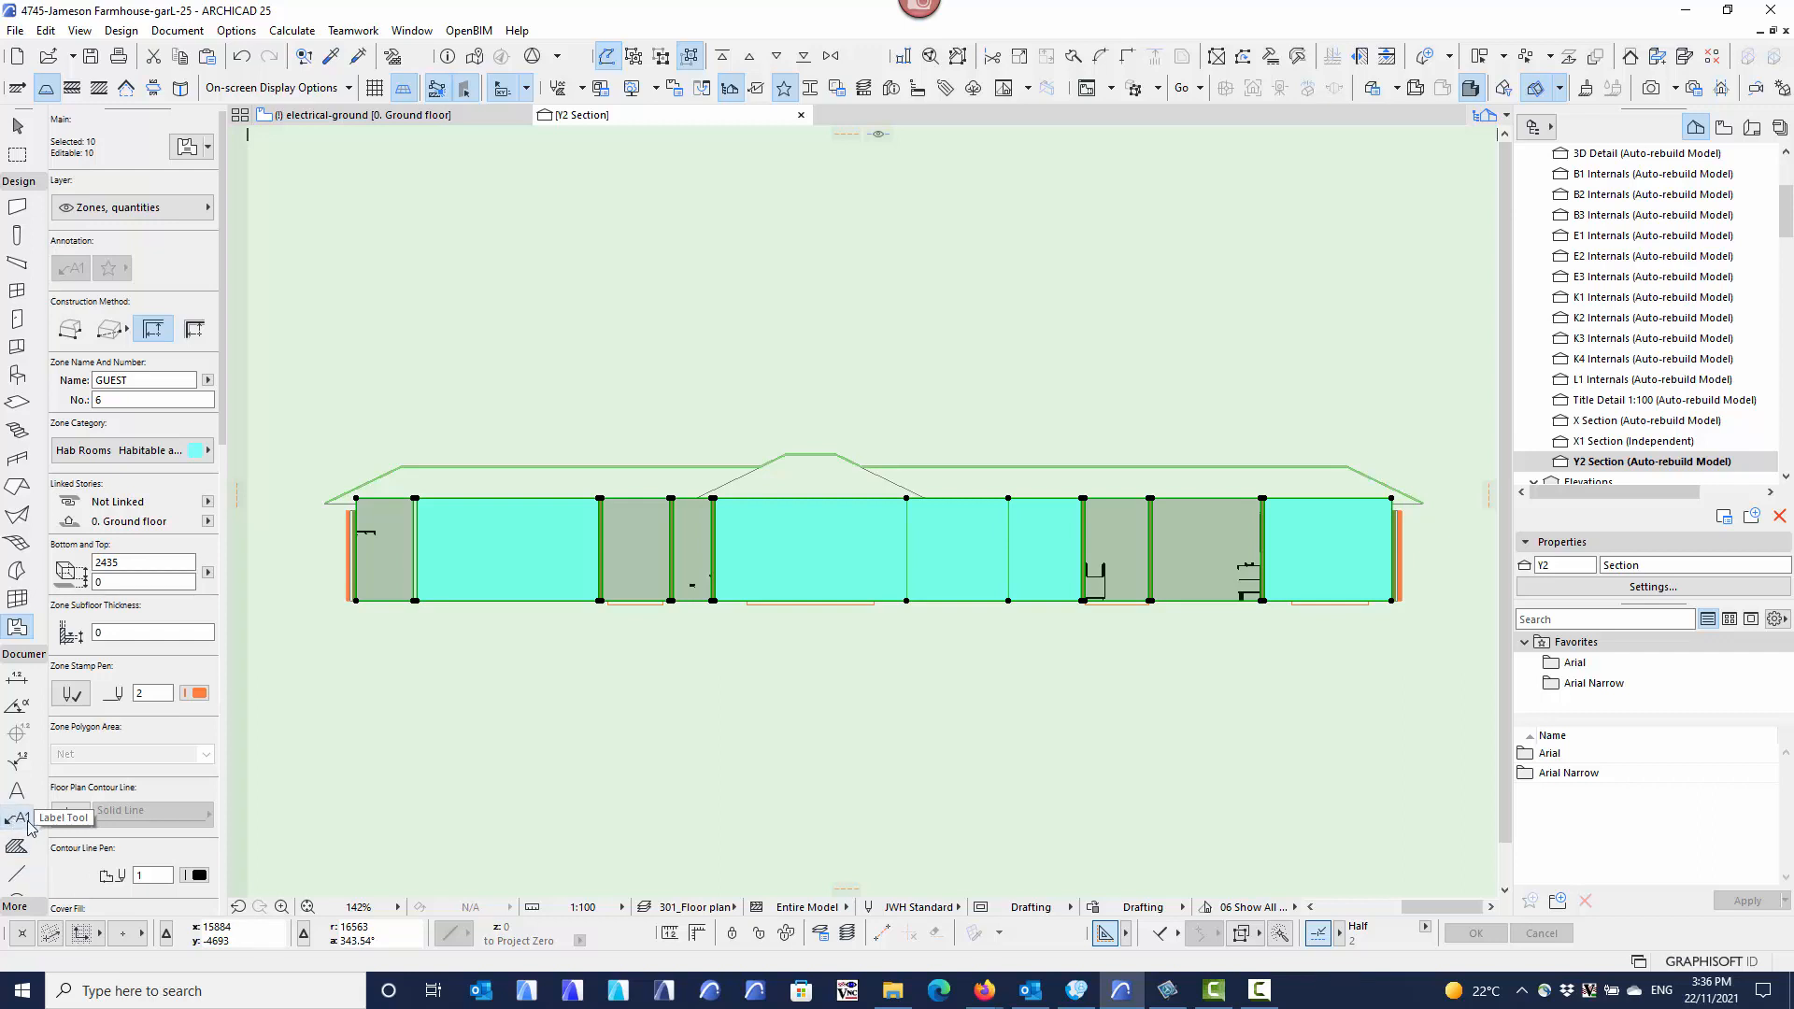
pyautogui.press('shift')
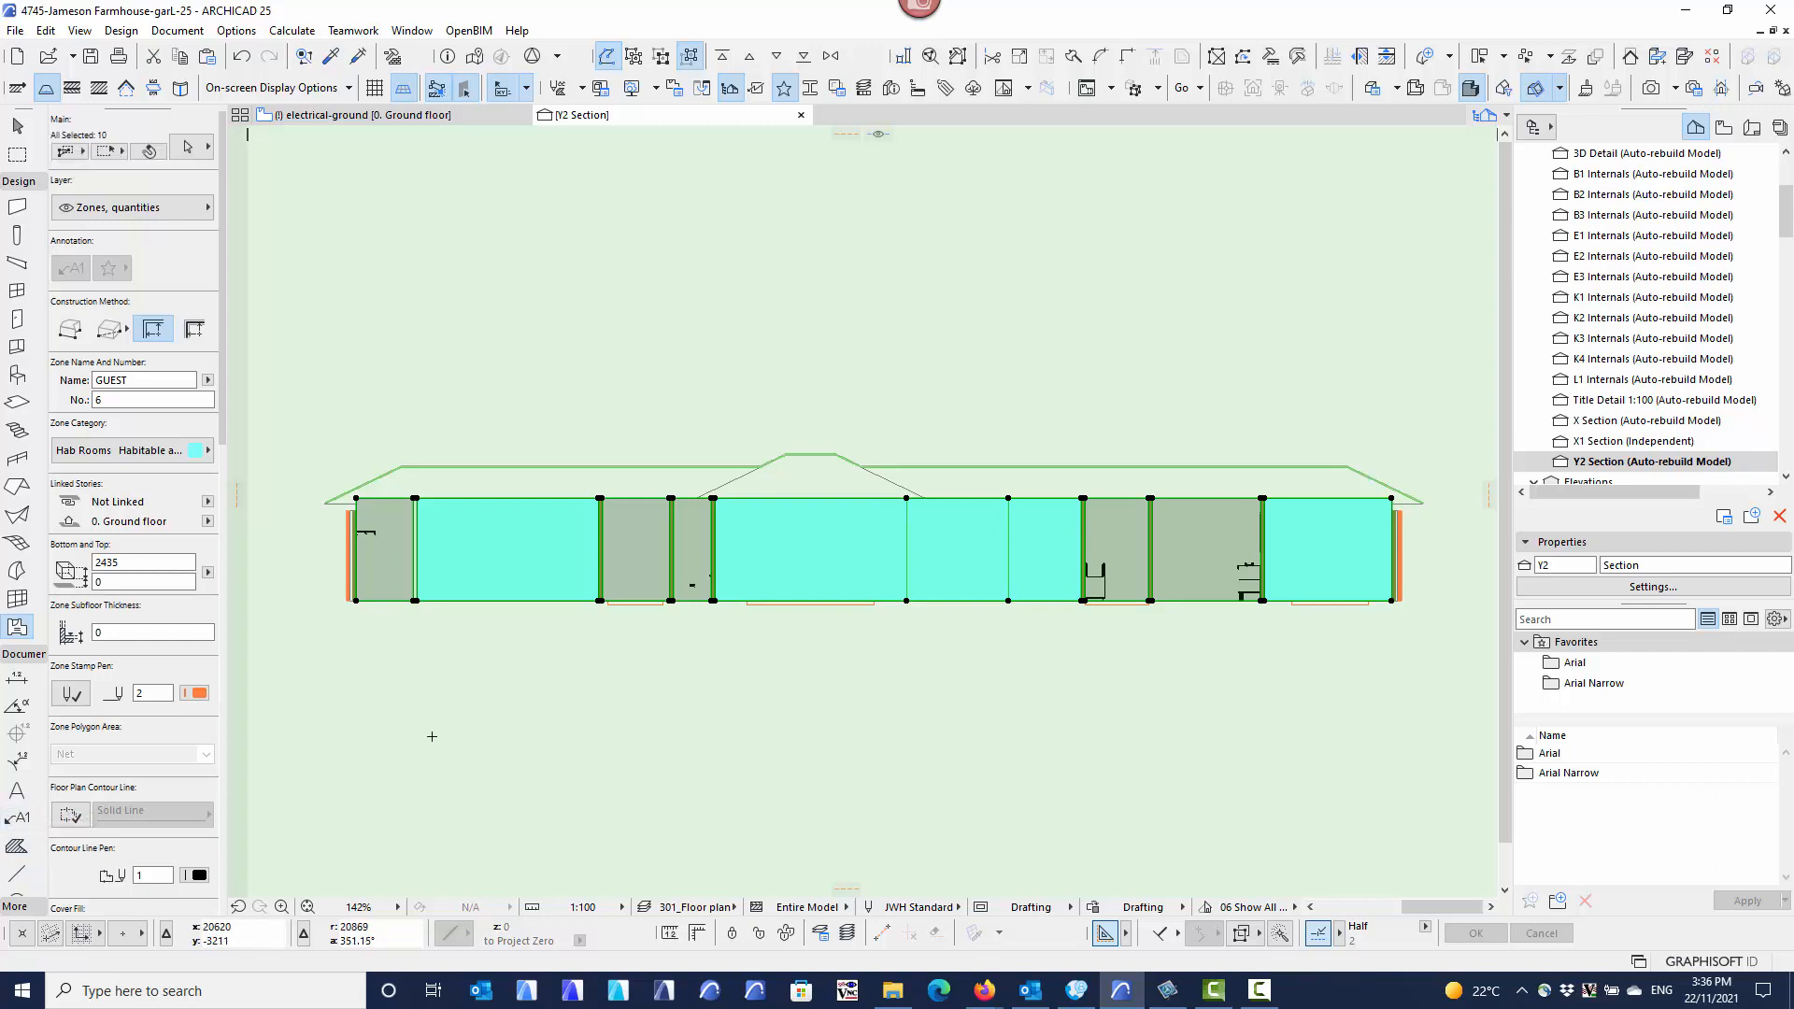
pyautogui.hotkey('ctrl', 'shift', 'l')
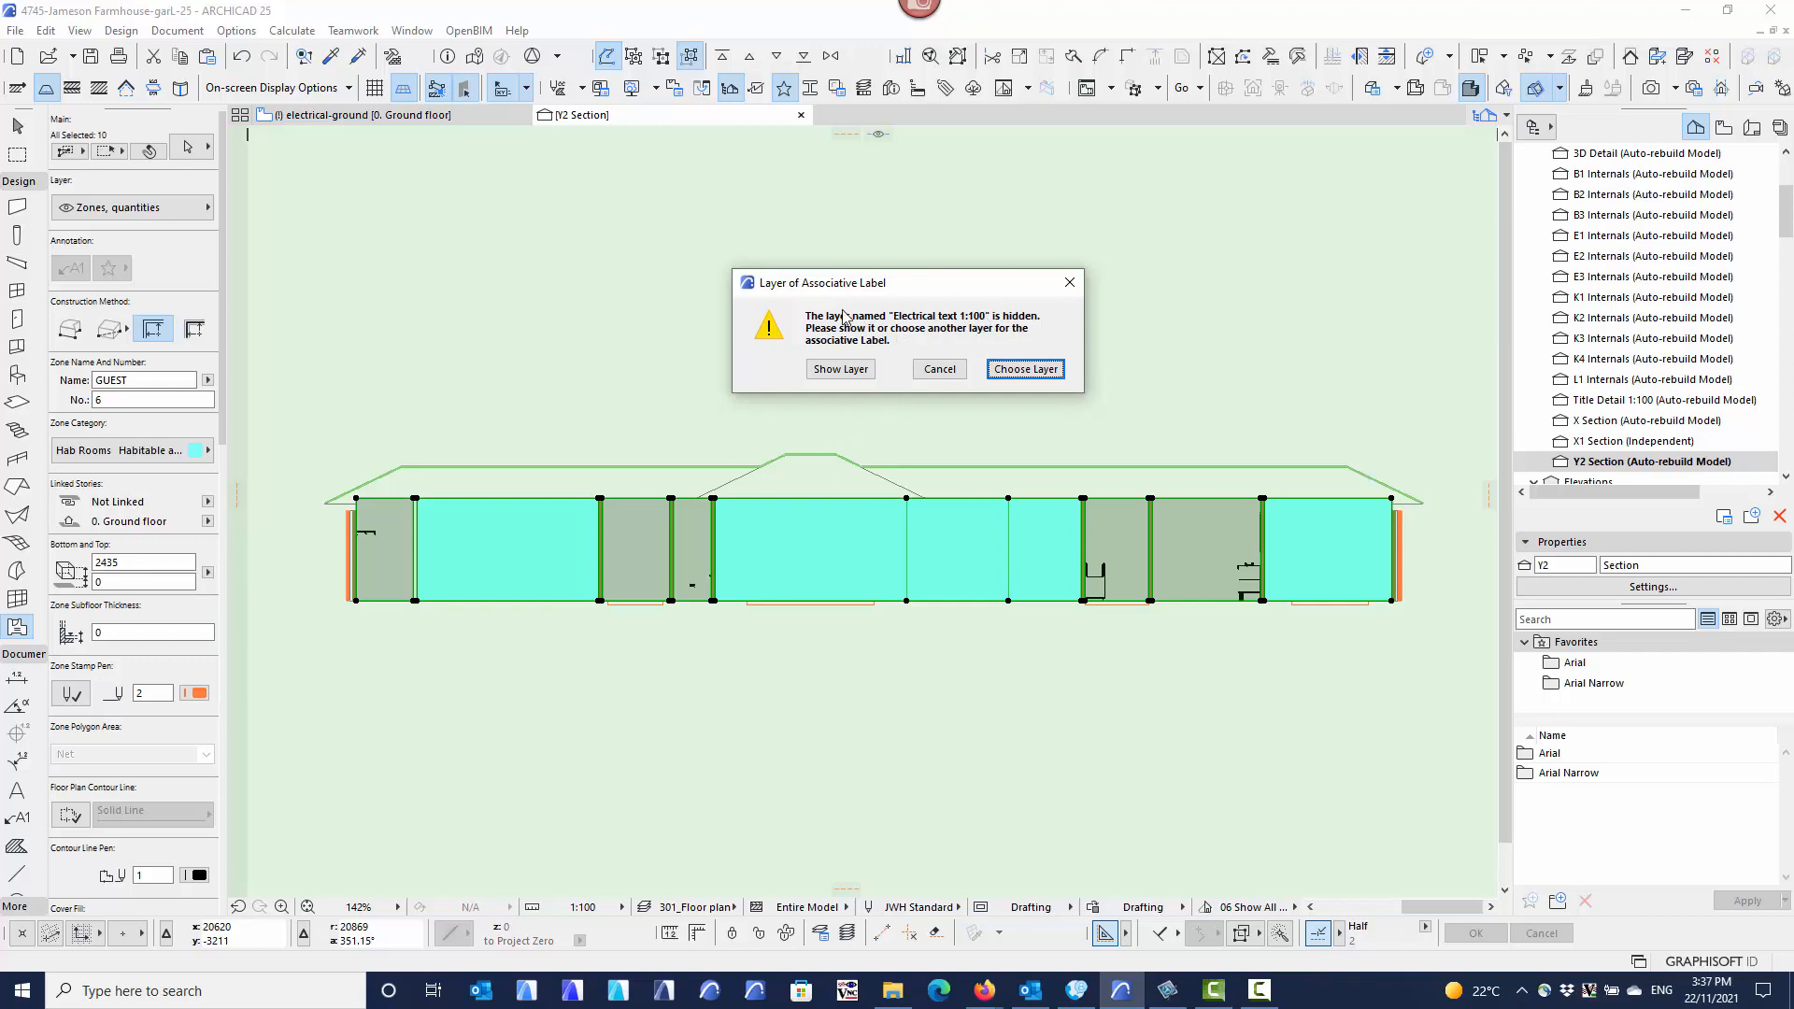
pyautogui.click(840, 369)
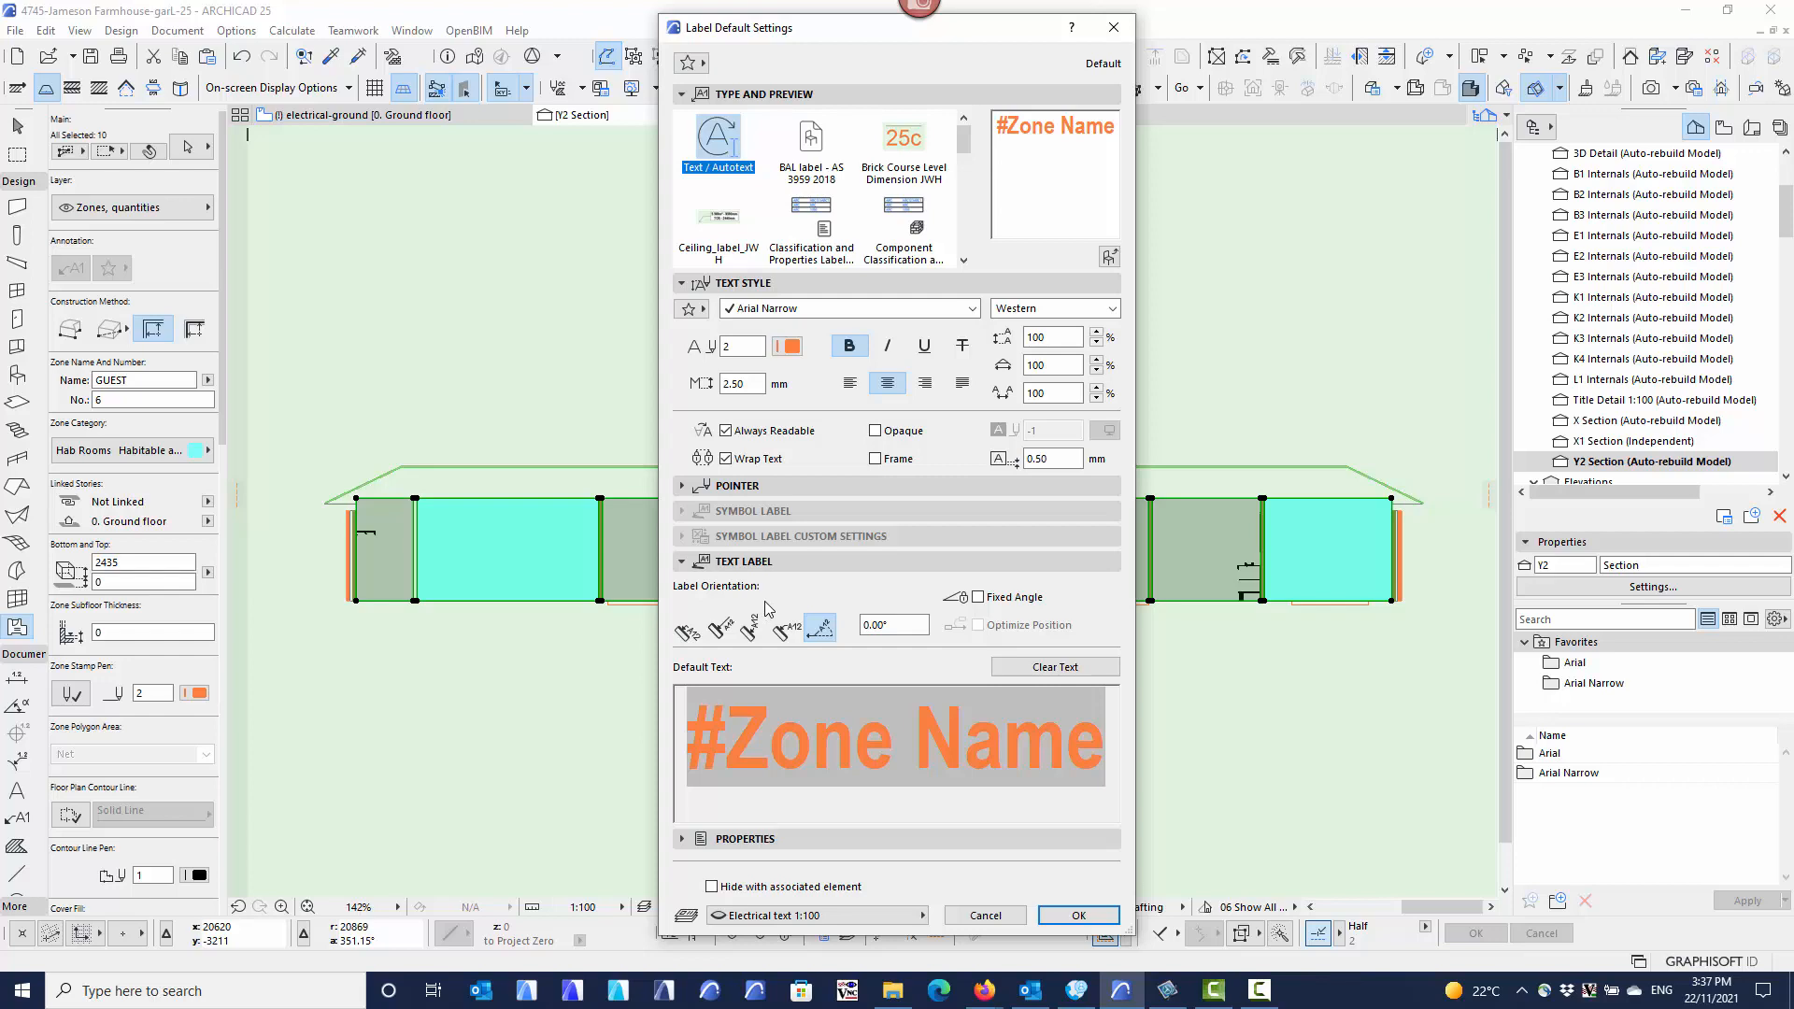
pyautogui.click(813, 917)
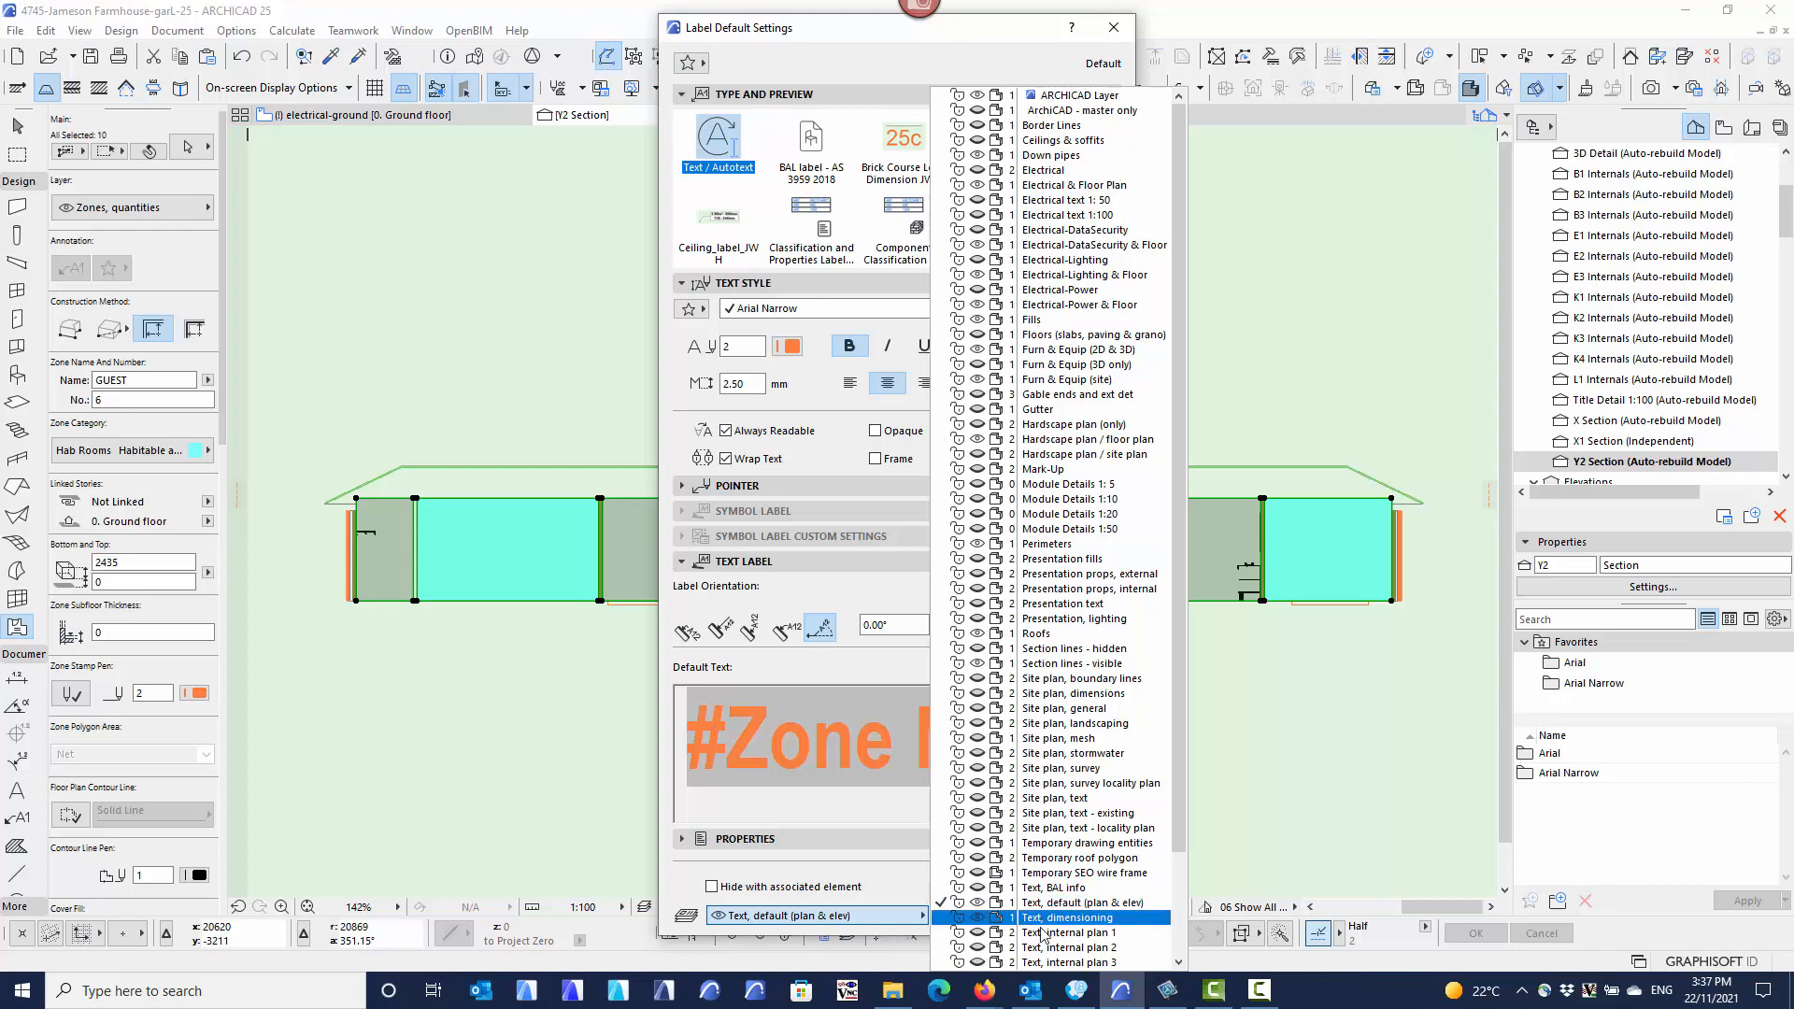
pyautogui.click(880, 917)
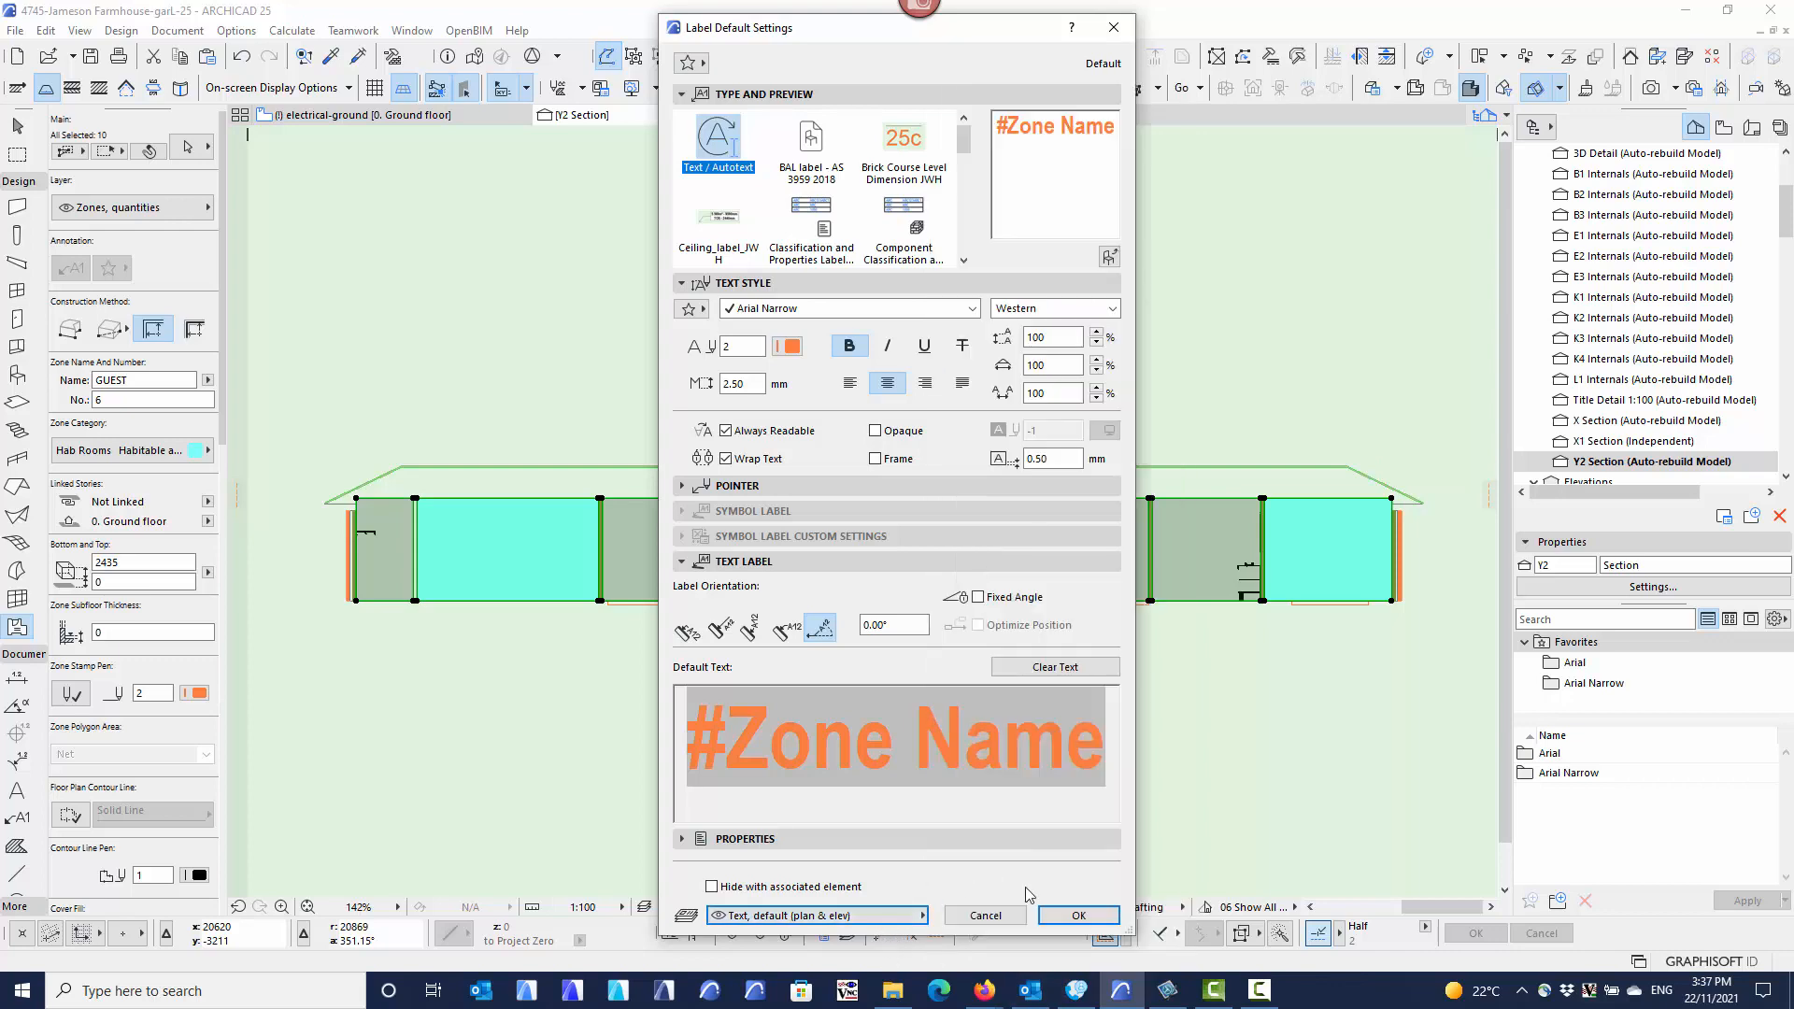
pyautogui.click(1075, 915)
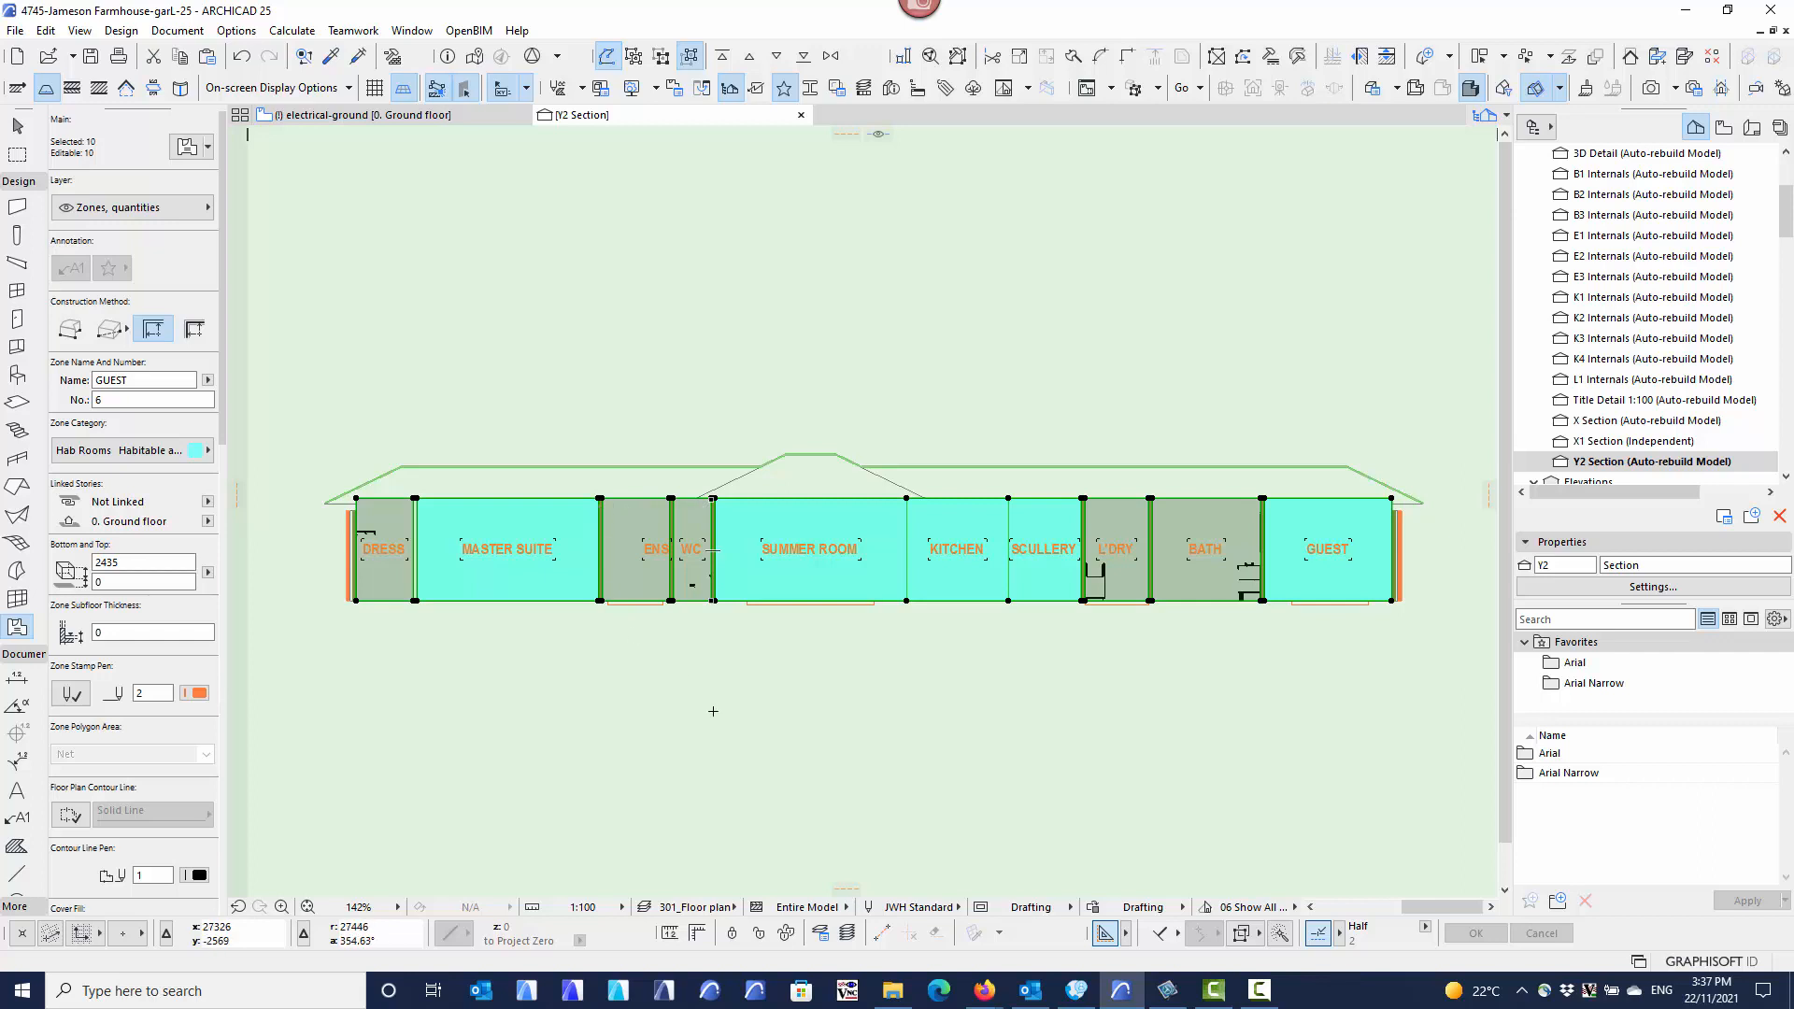
pyautogui.press('Escape')
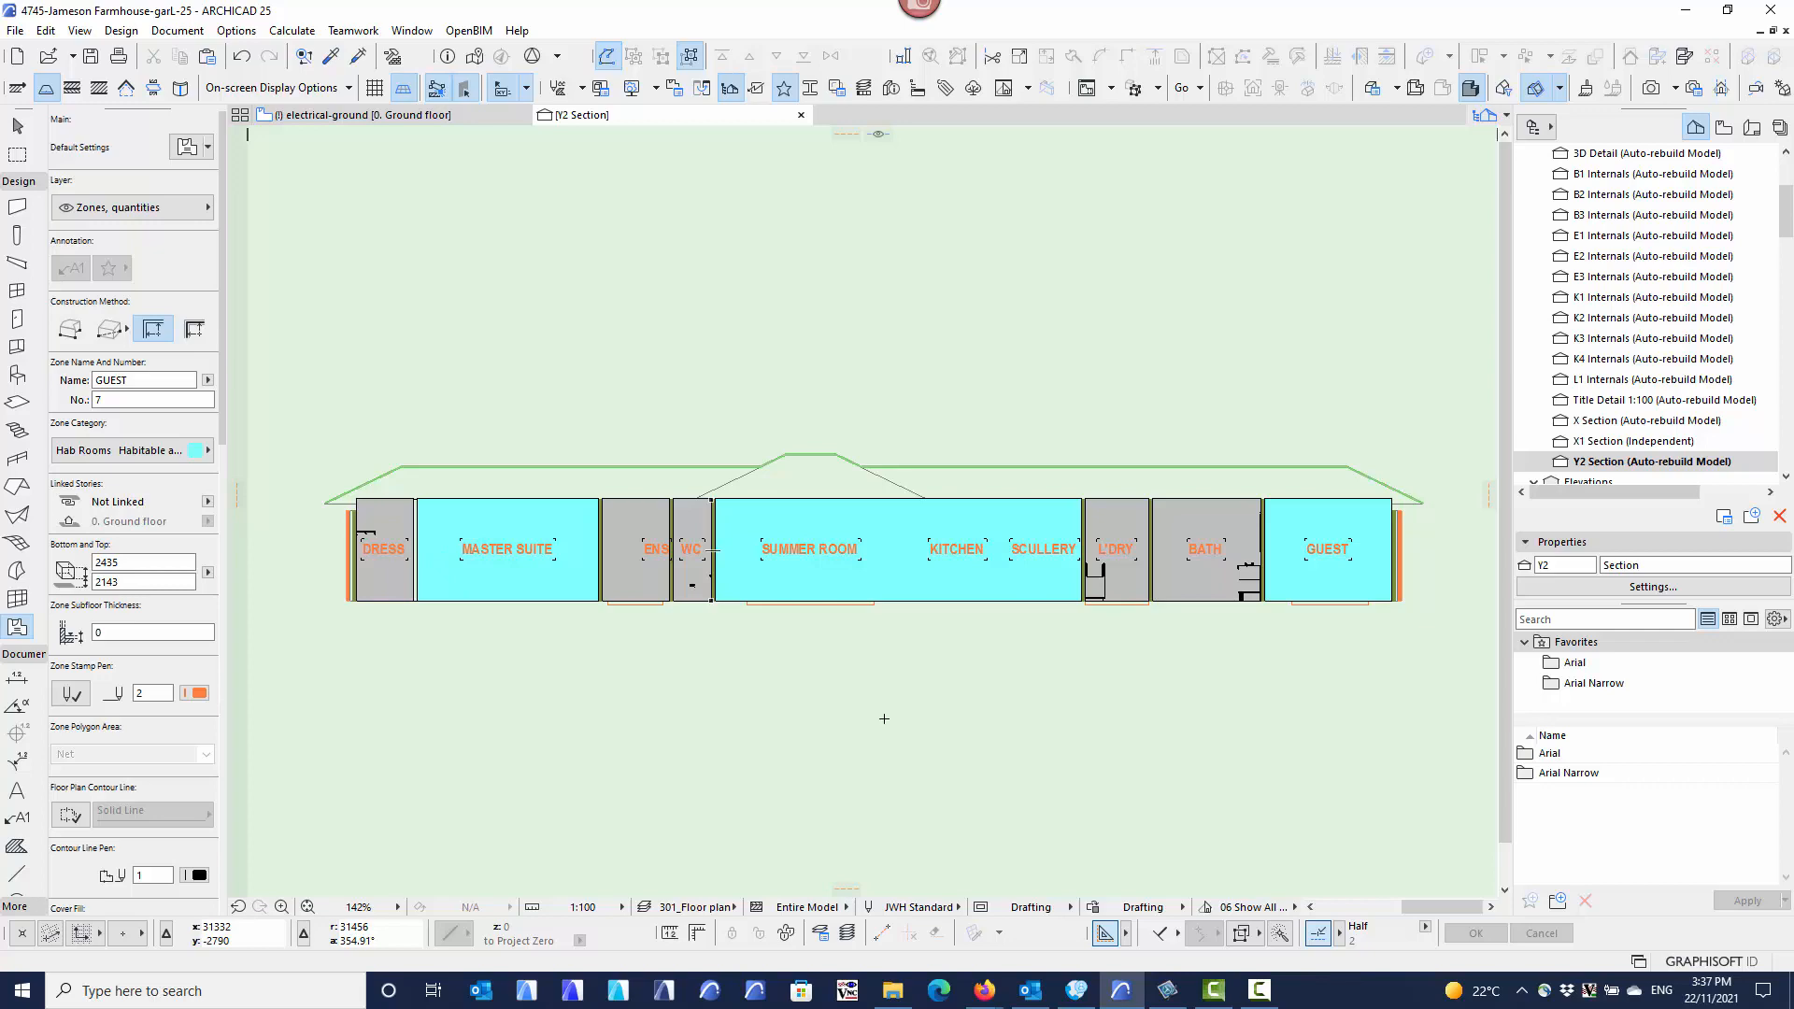
# Switch the labelled Y2 section to the 303_Sections/Details layer combination.
pyautogui.click(696, 906)
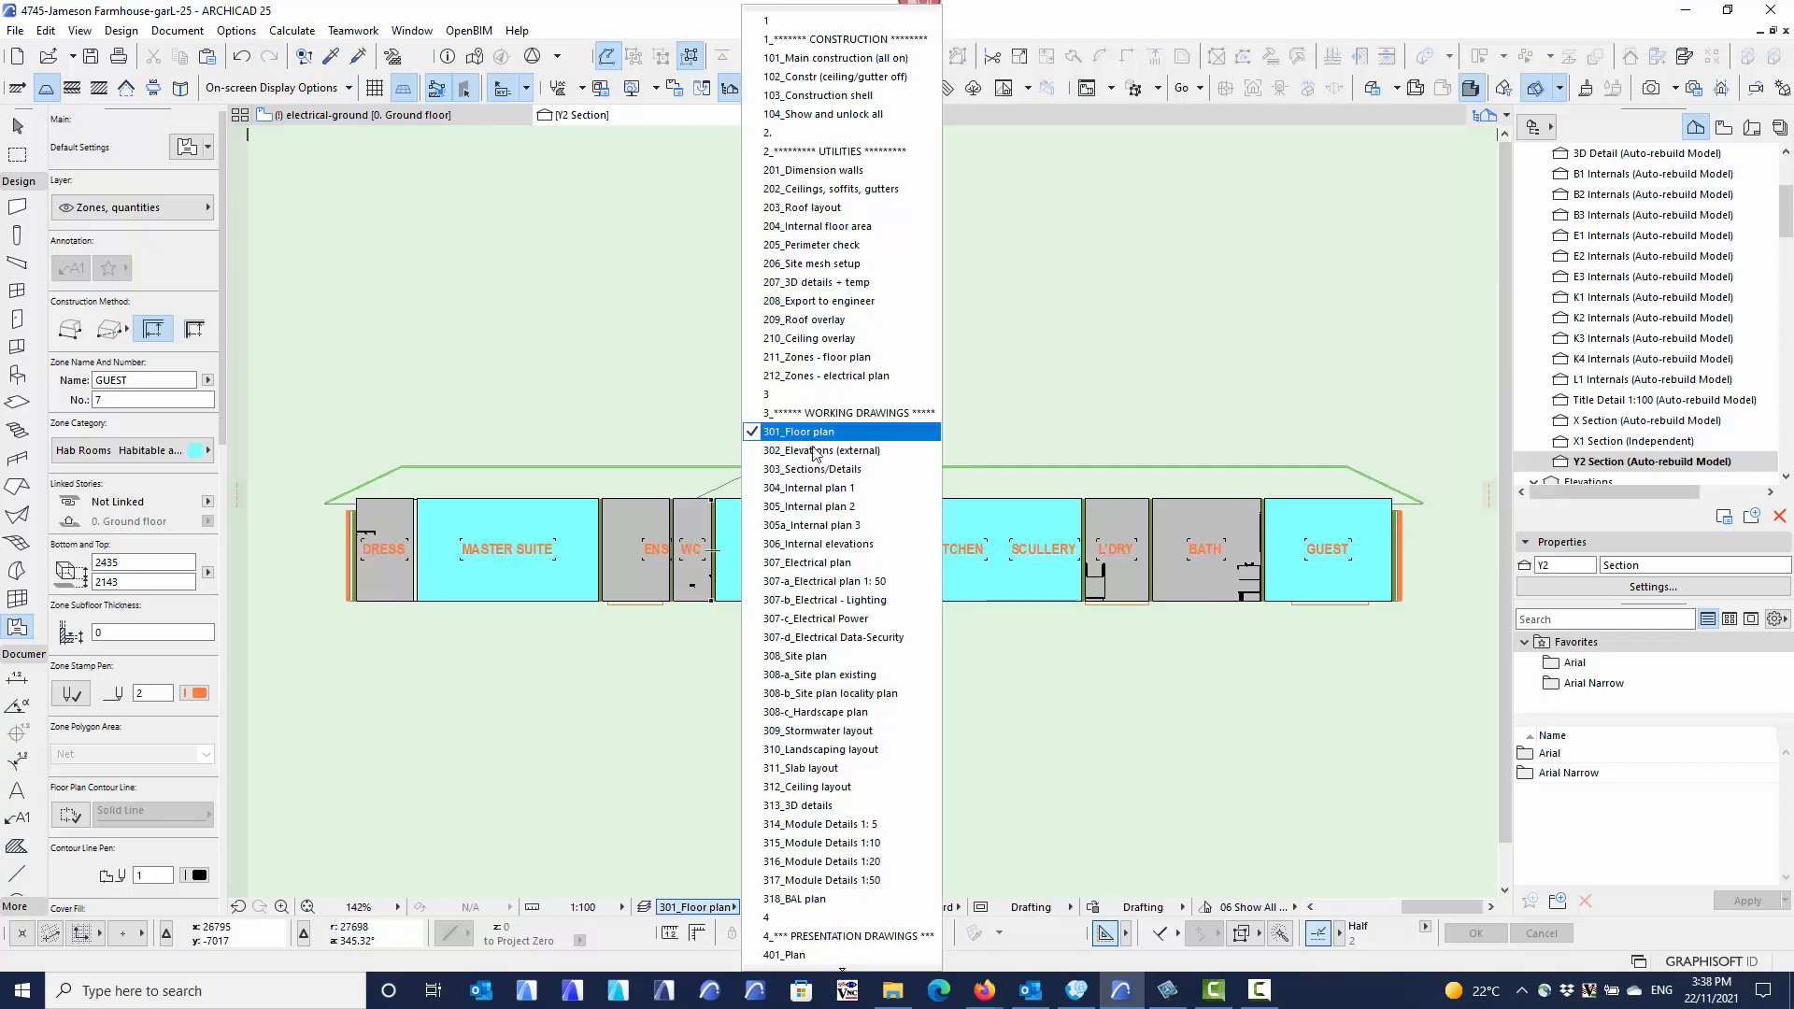
pyautogui.click(809, 470)
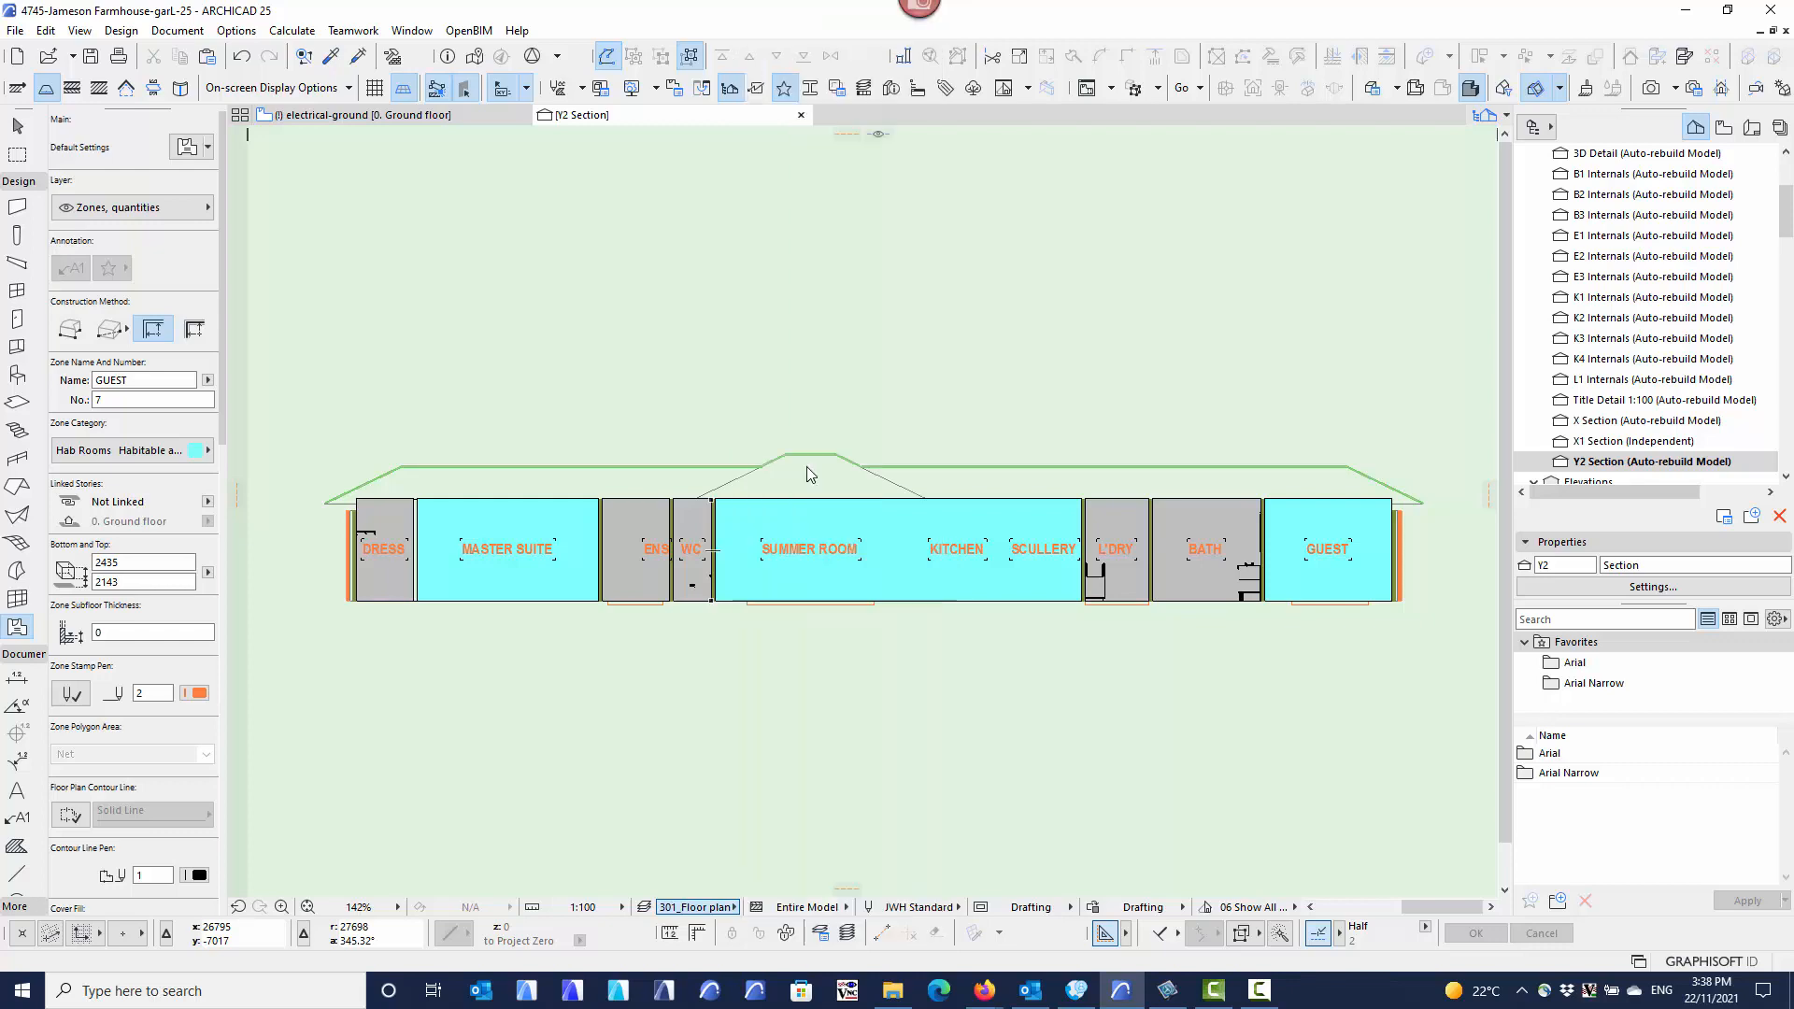